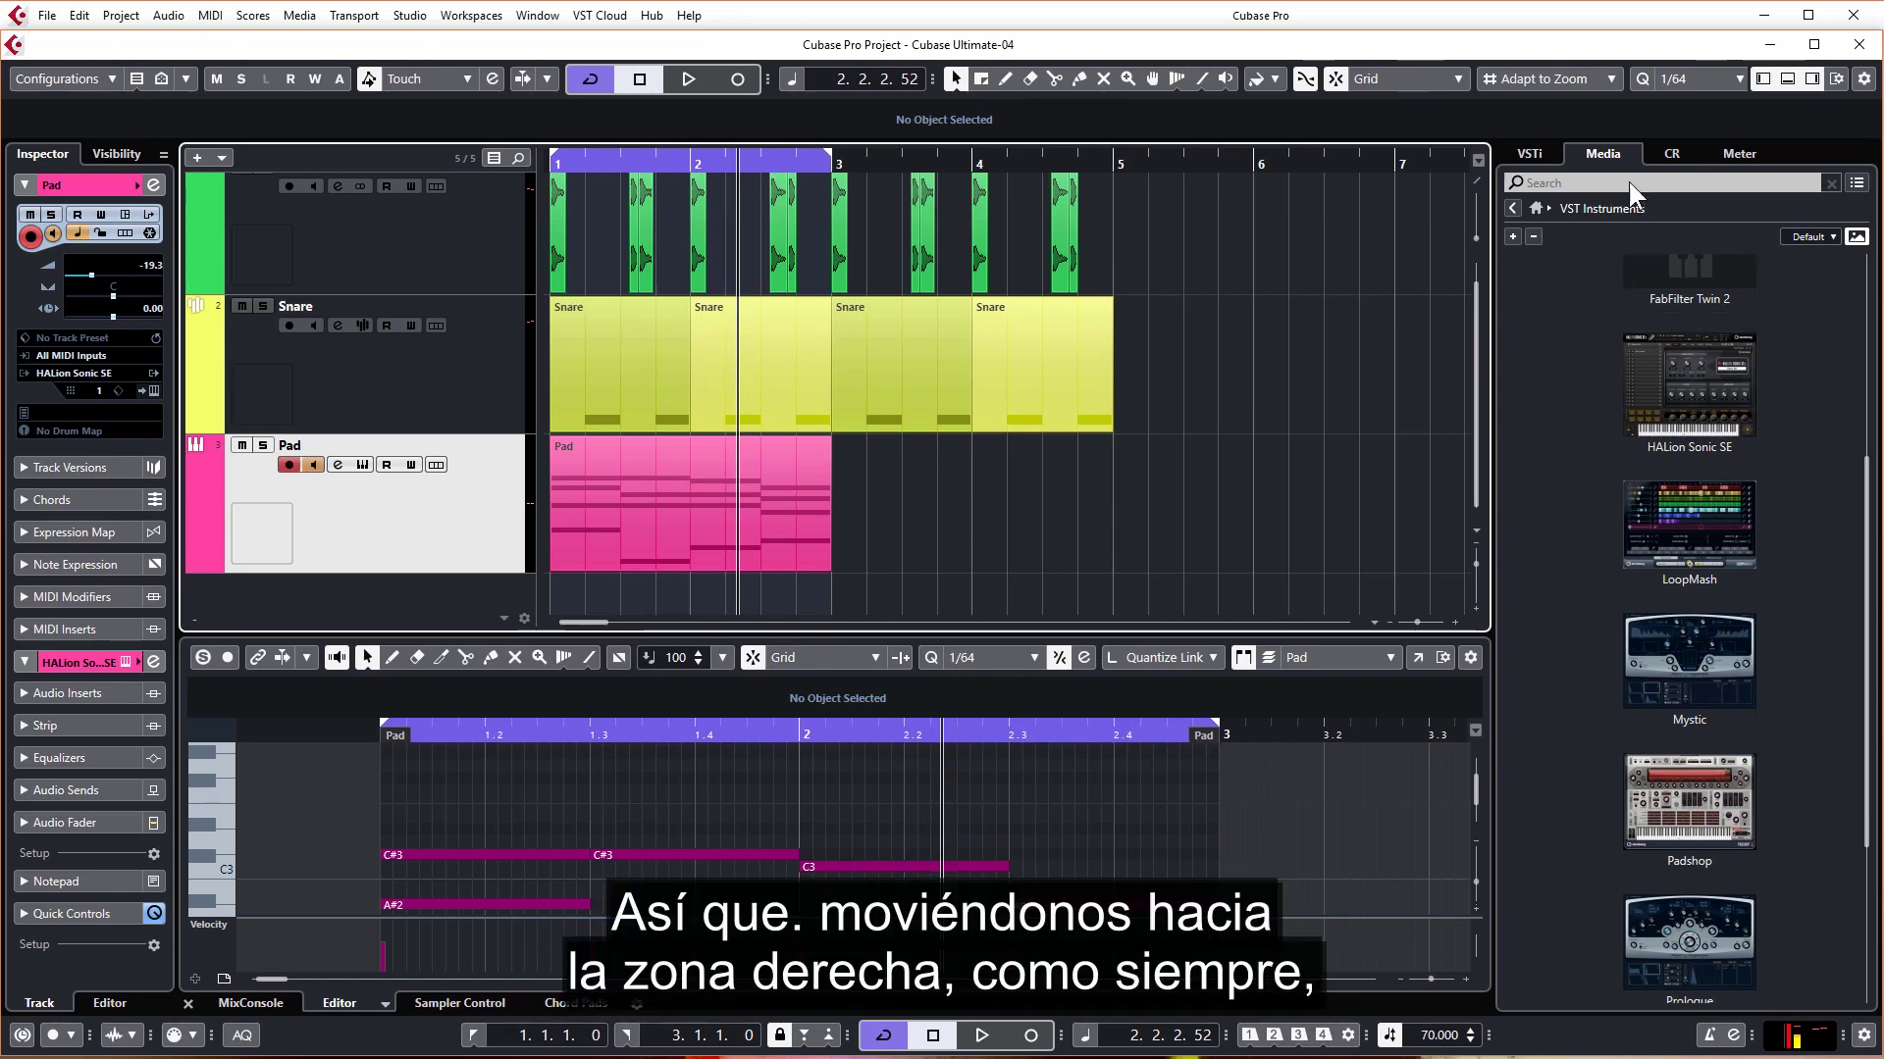
Step: Open the File Browser from the Media home page and reach BTP House Tools 1 > Synth Shots > Leads
click(1513, 207)
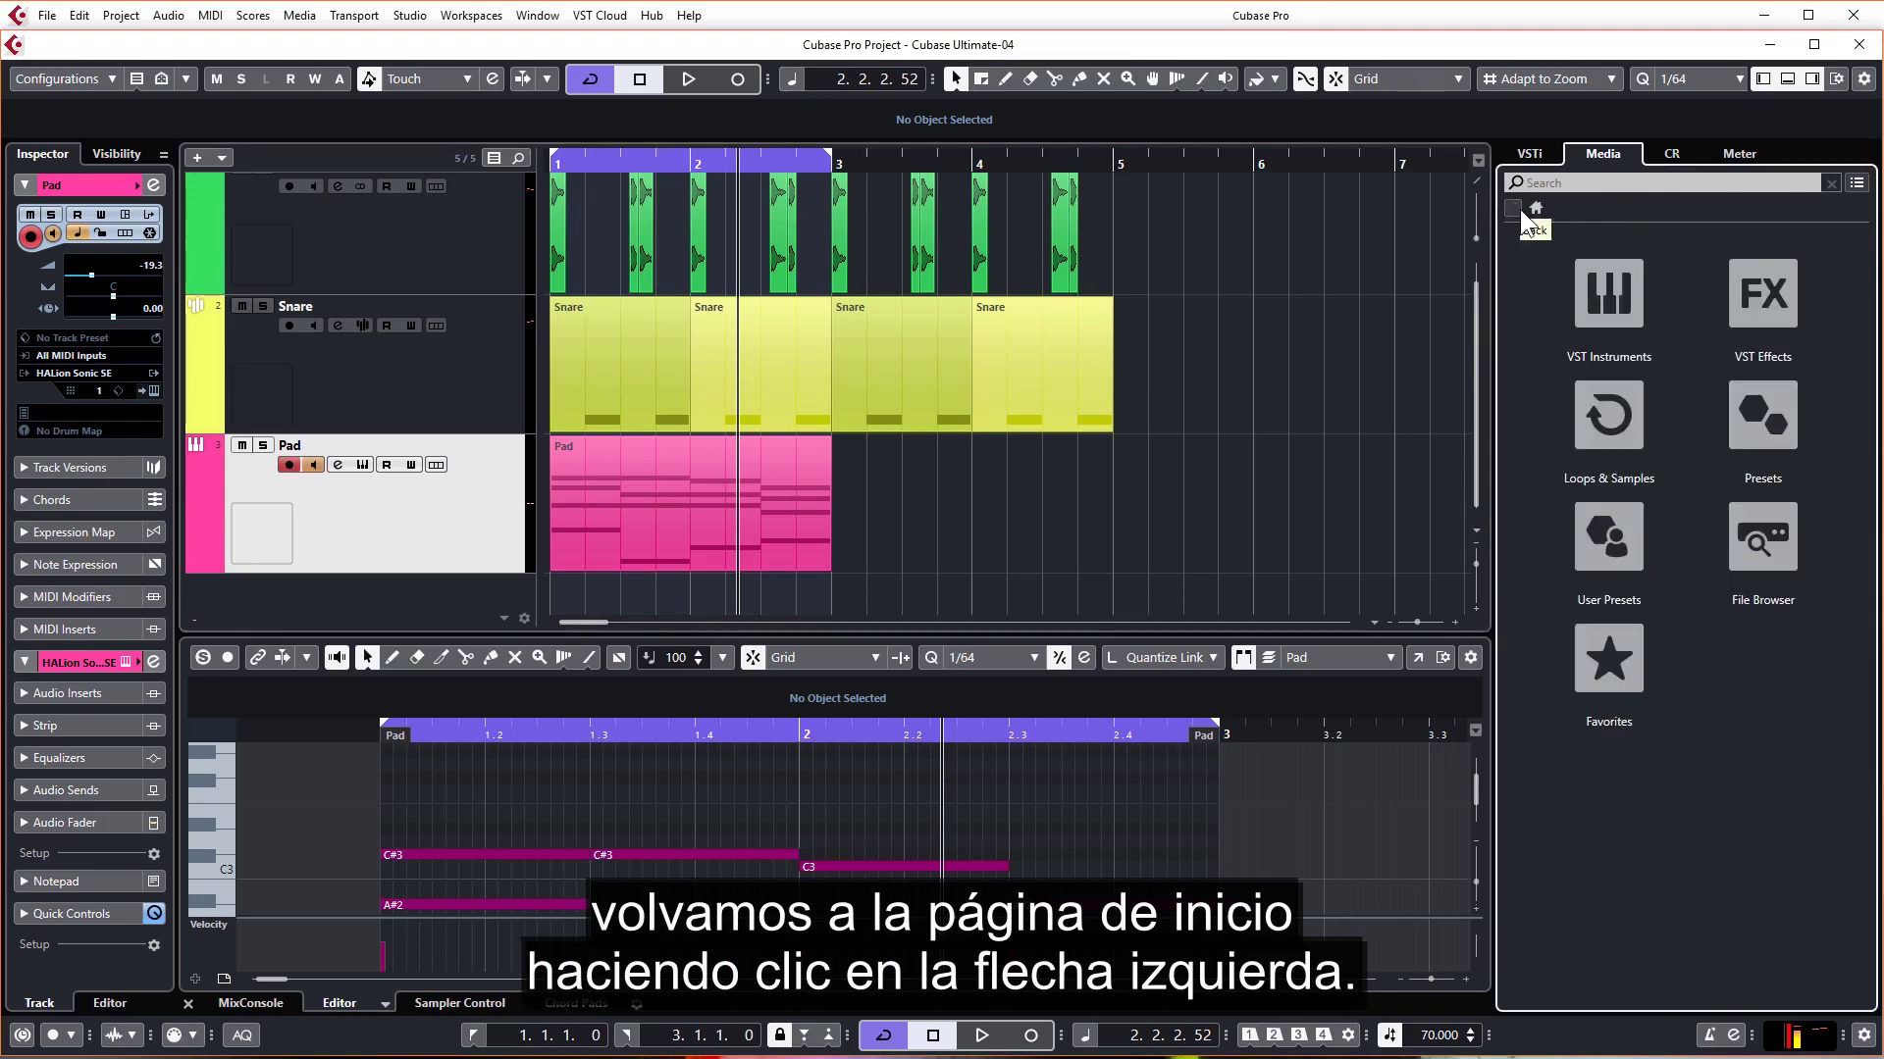
click(1744, 555)
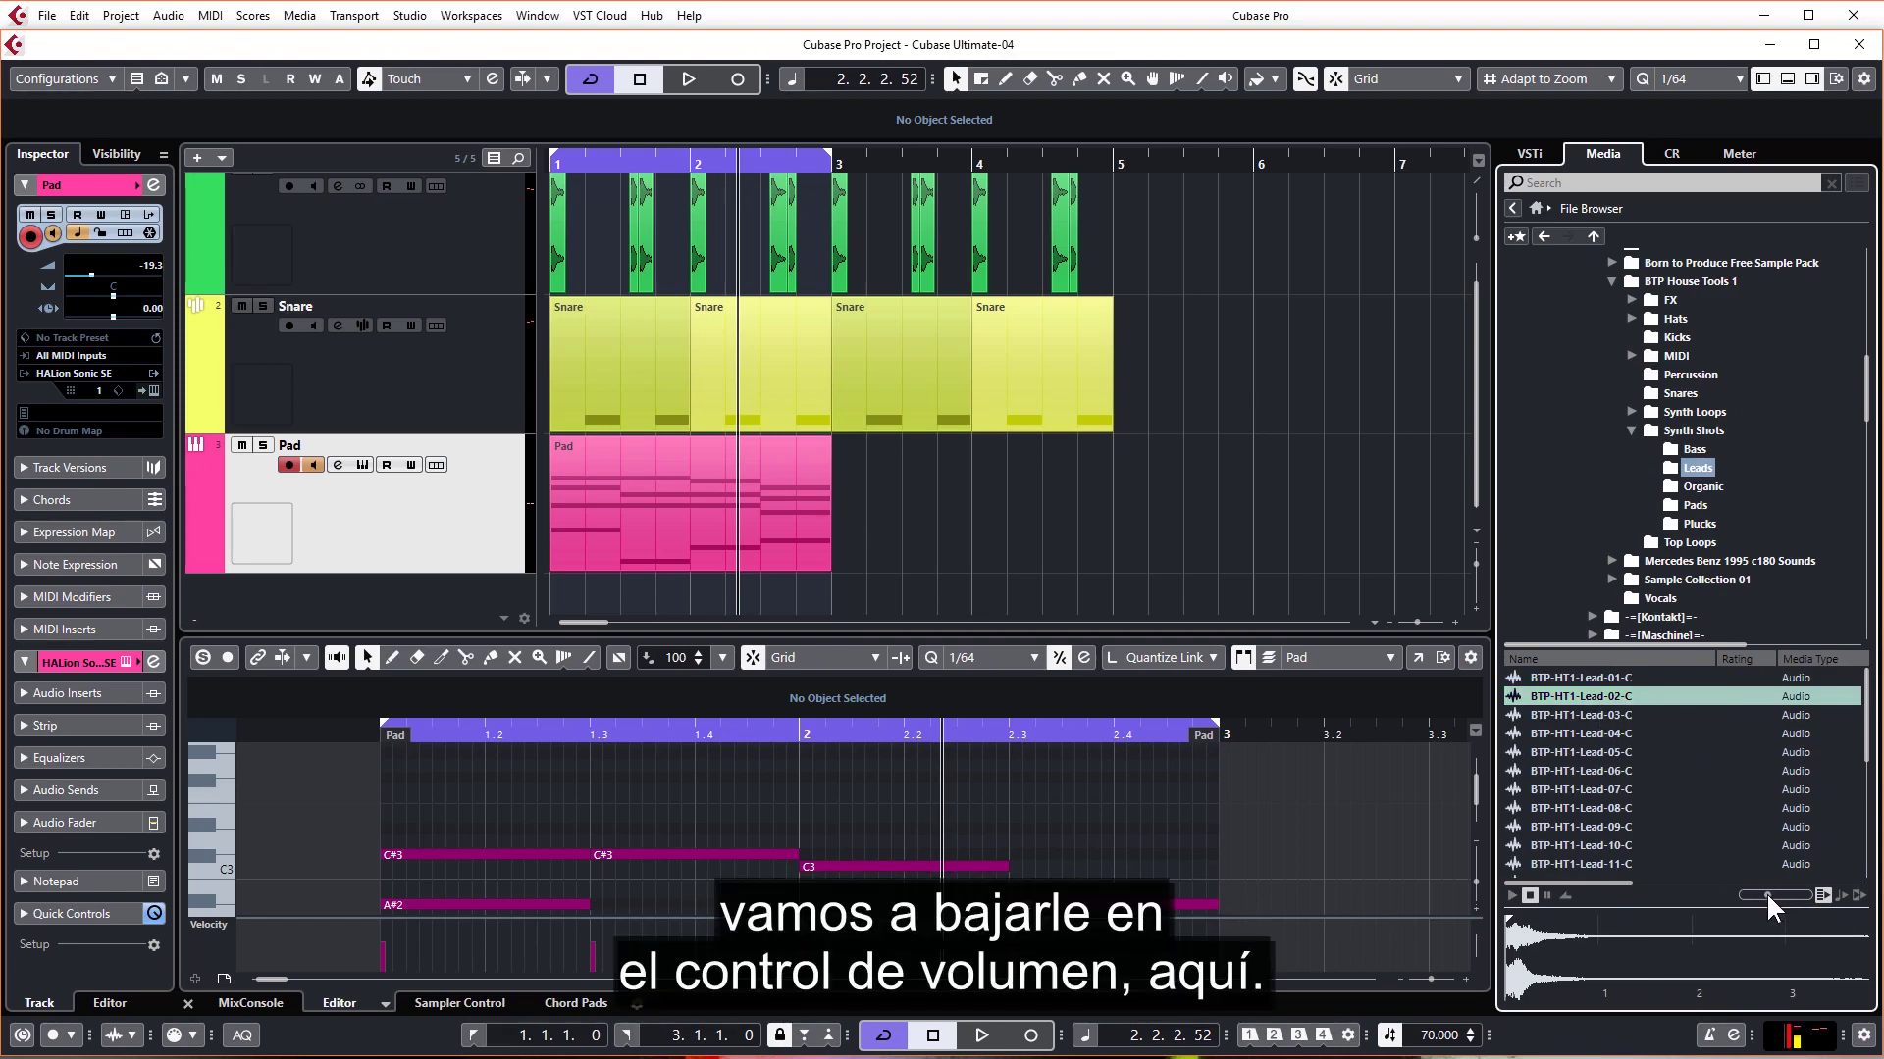
Step: Preview Lead-03-C and Lead-04-C, then create a sampler track from BTP-HT1-Lead-04-C
click(1584, 716)
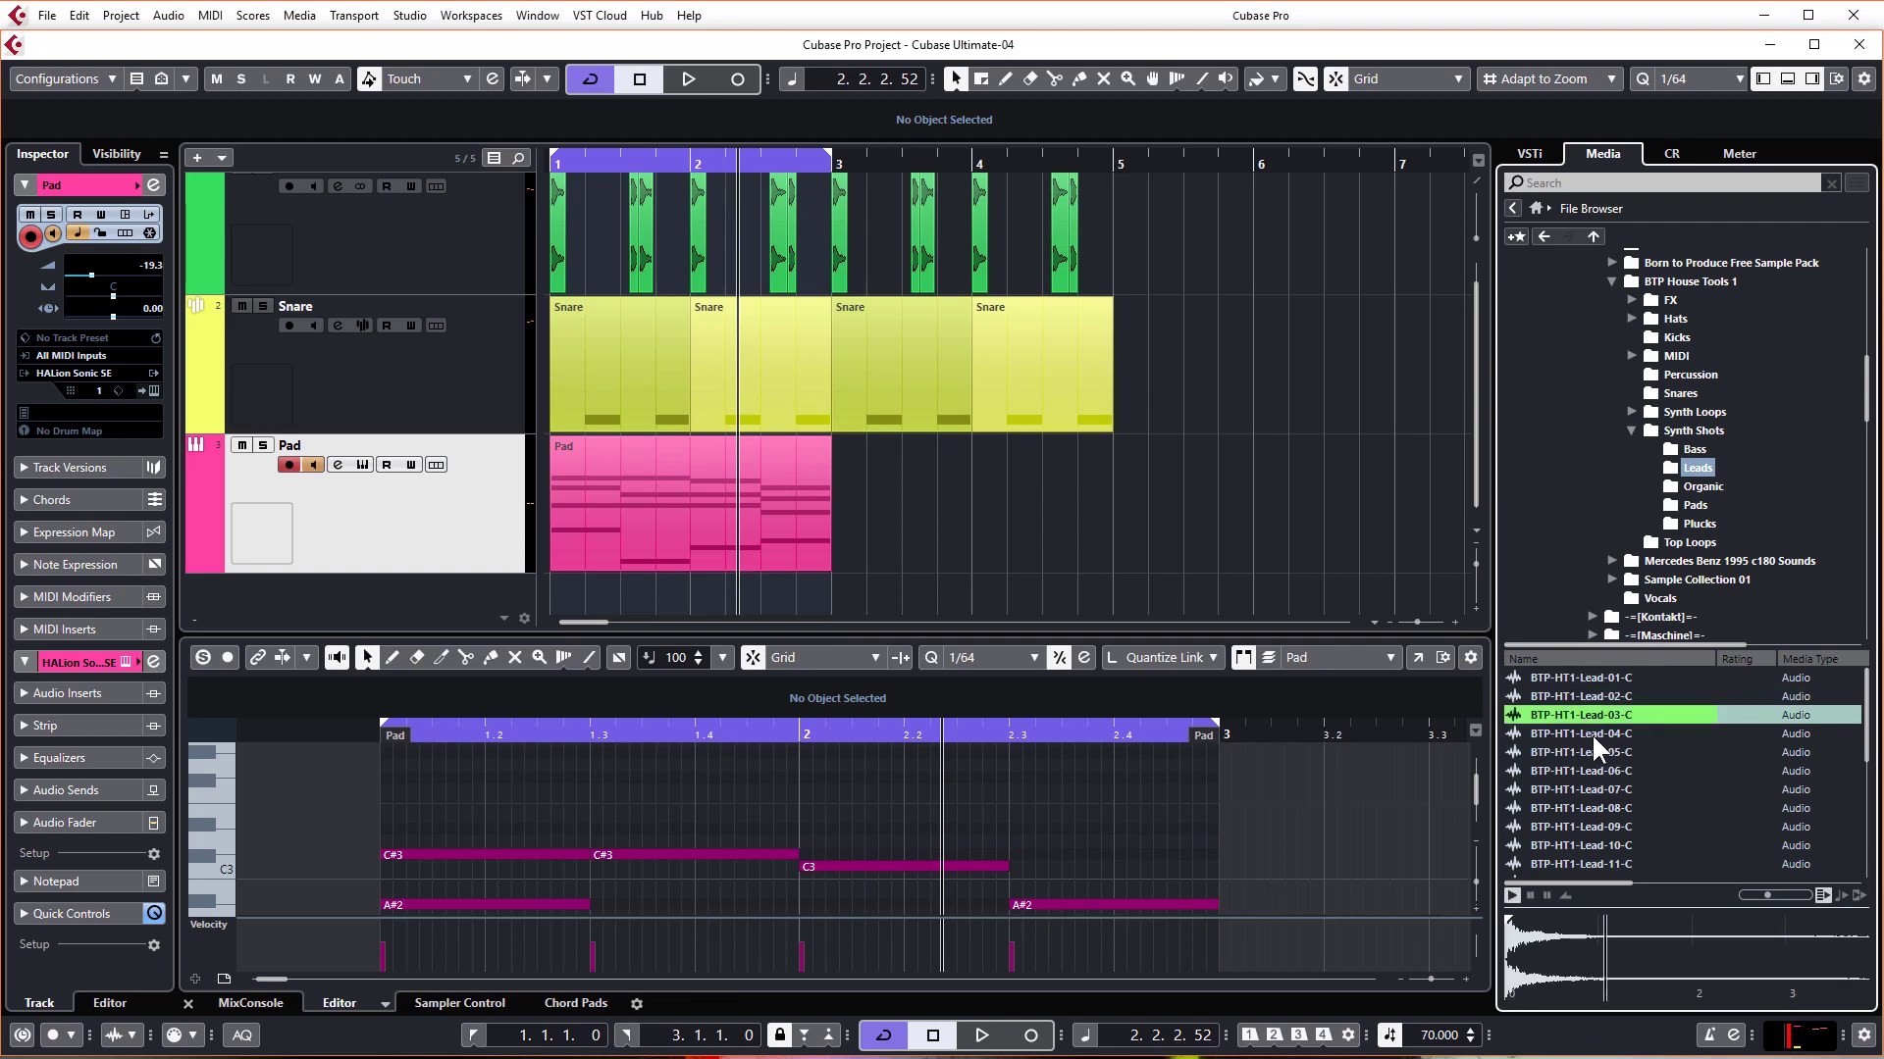
click(1591, 732)
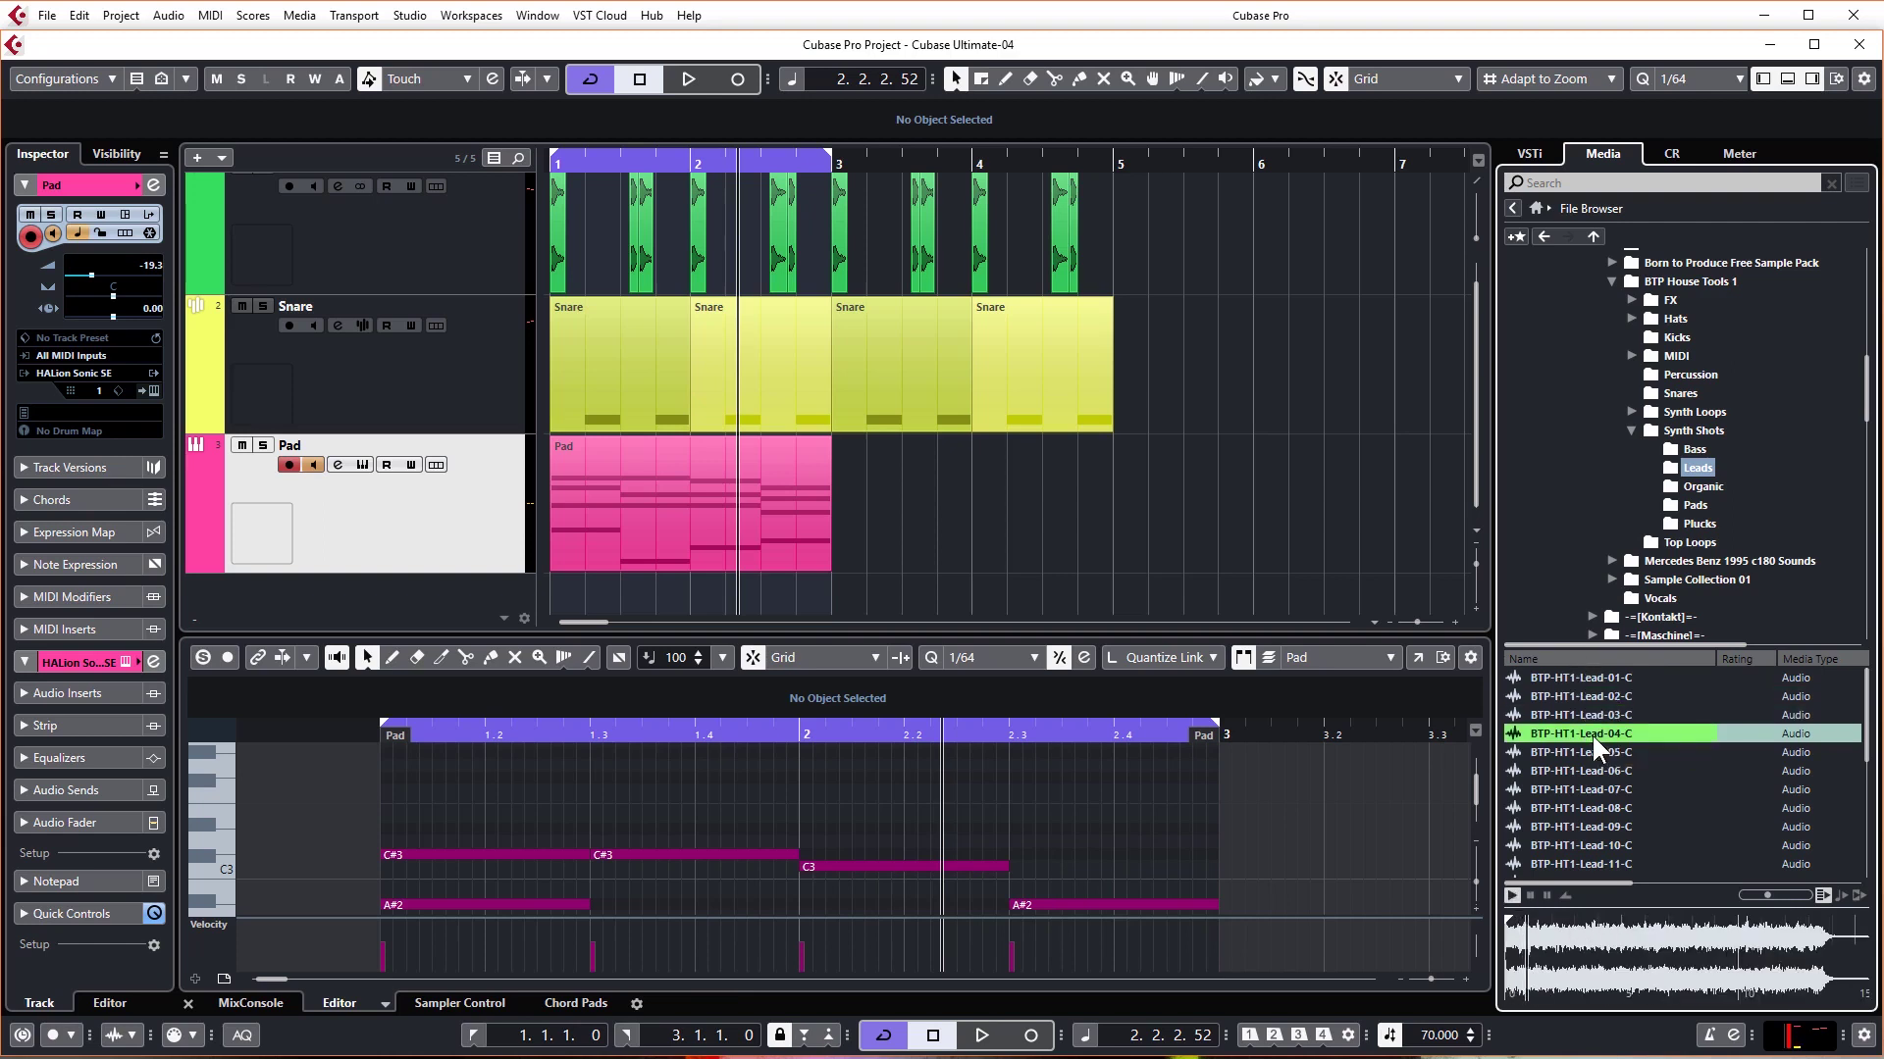
click(1530, 896)
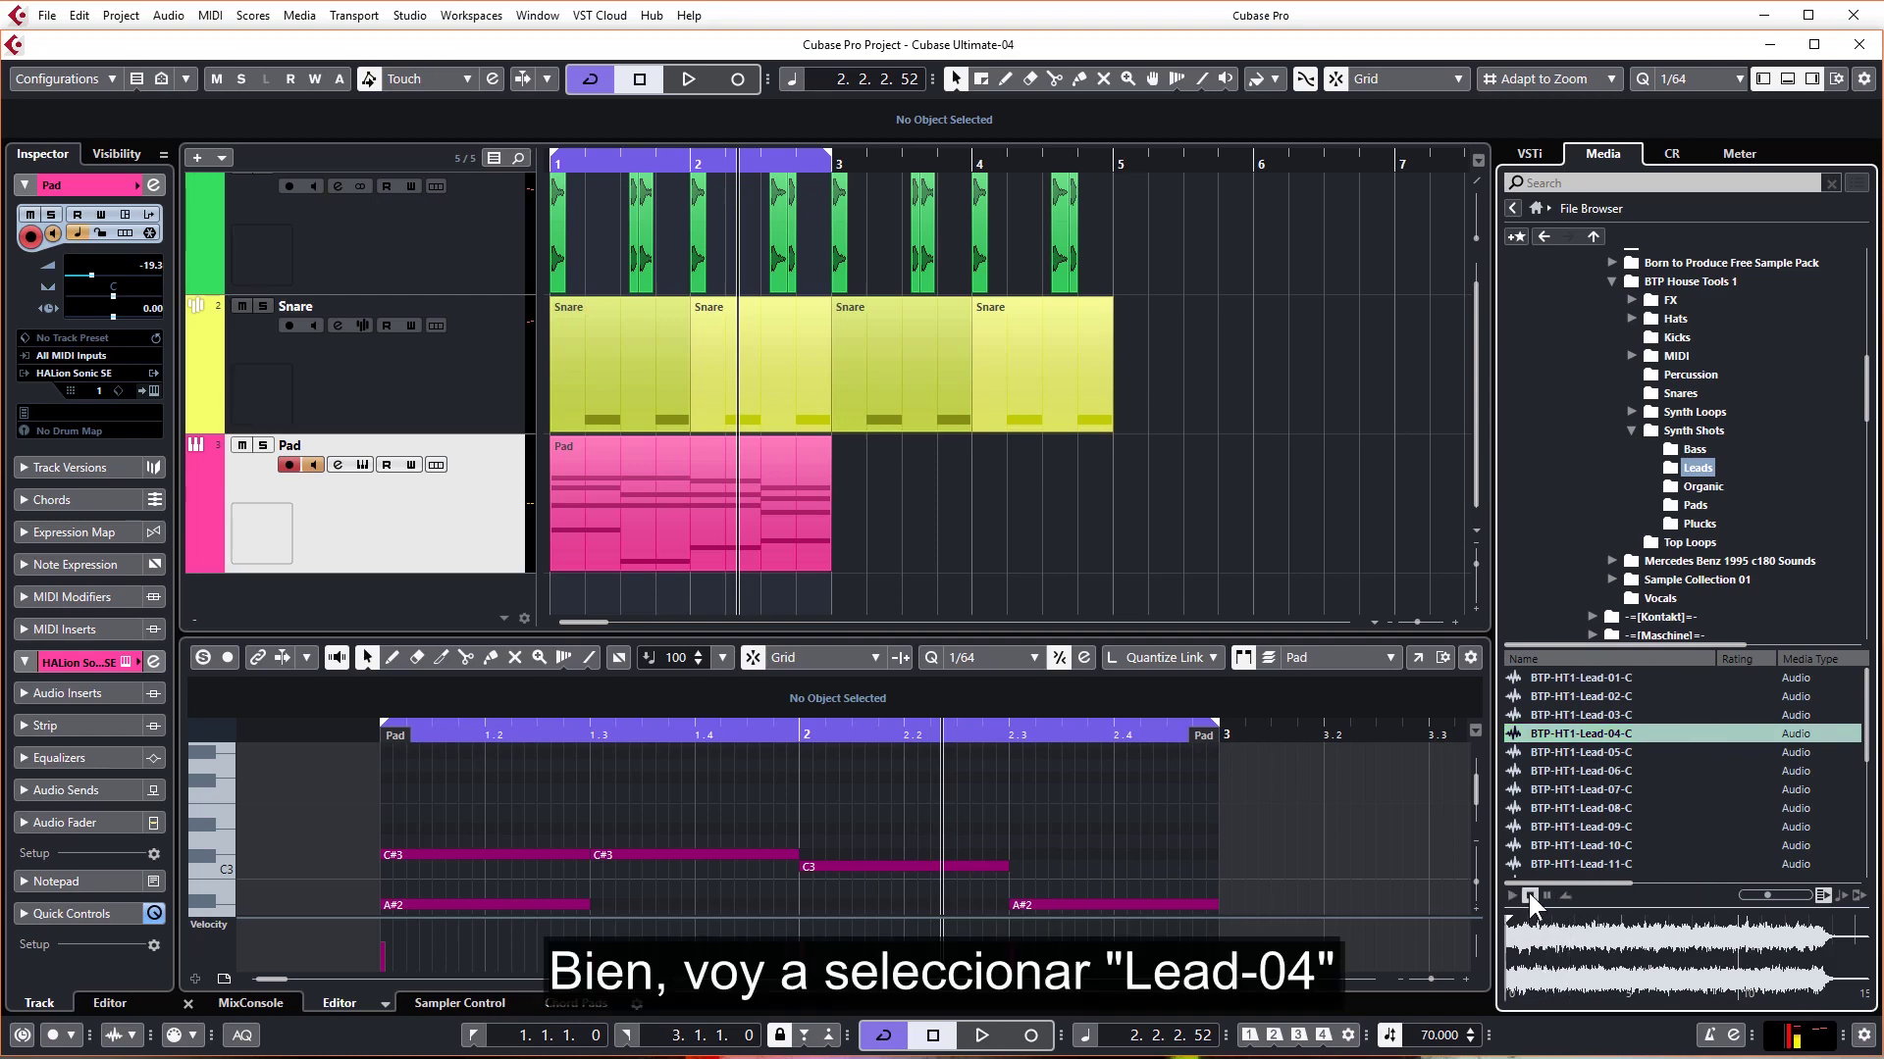
right_click(1601, 734)
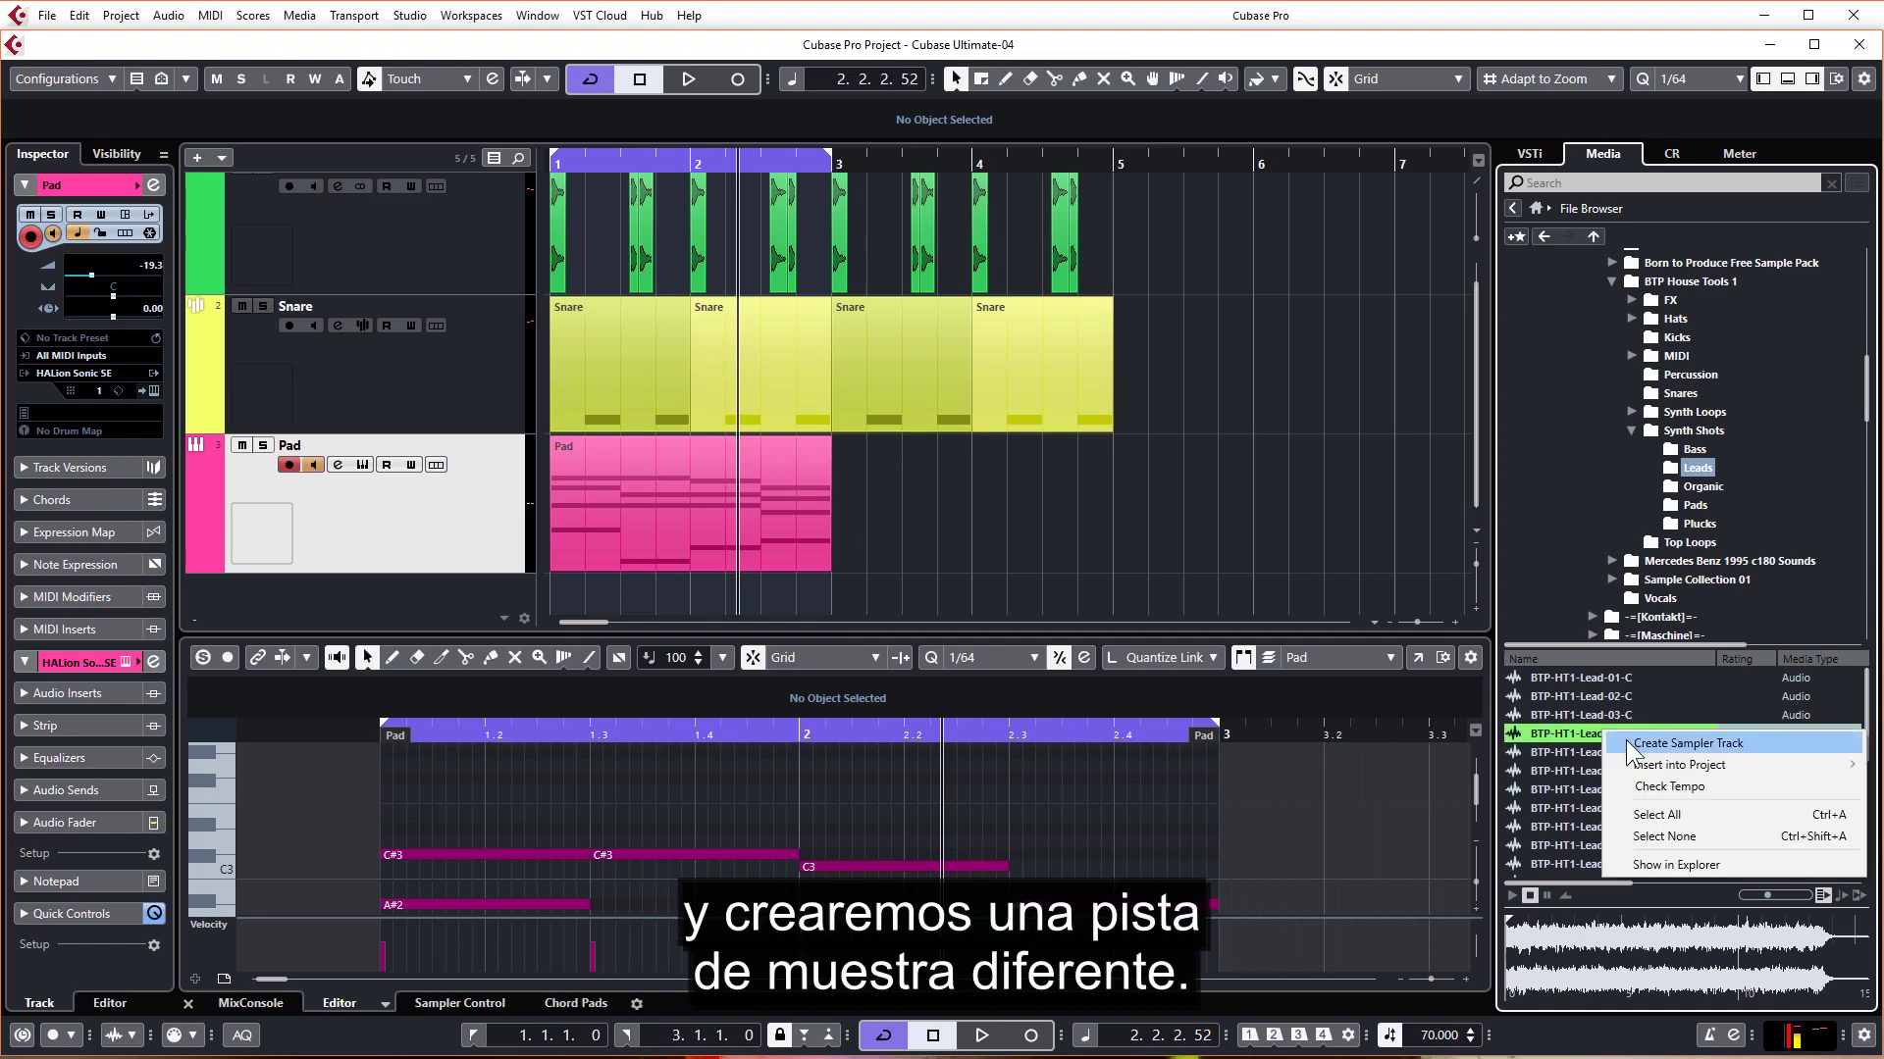
click(1627, 742)
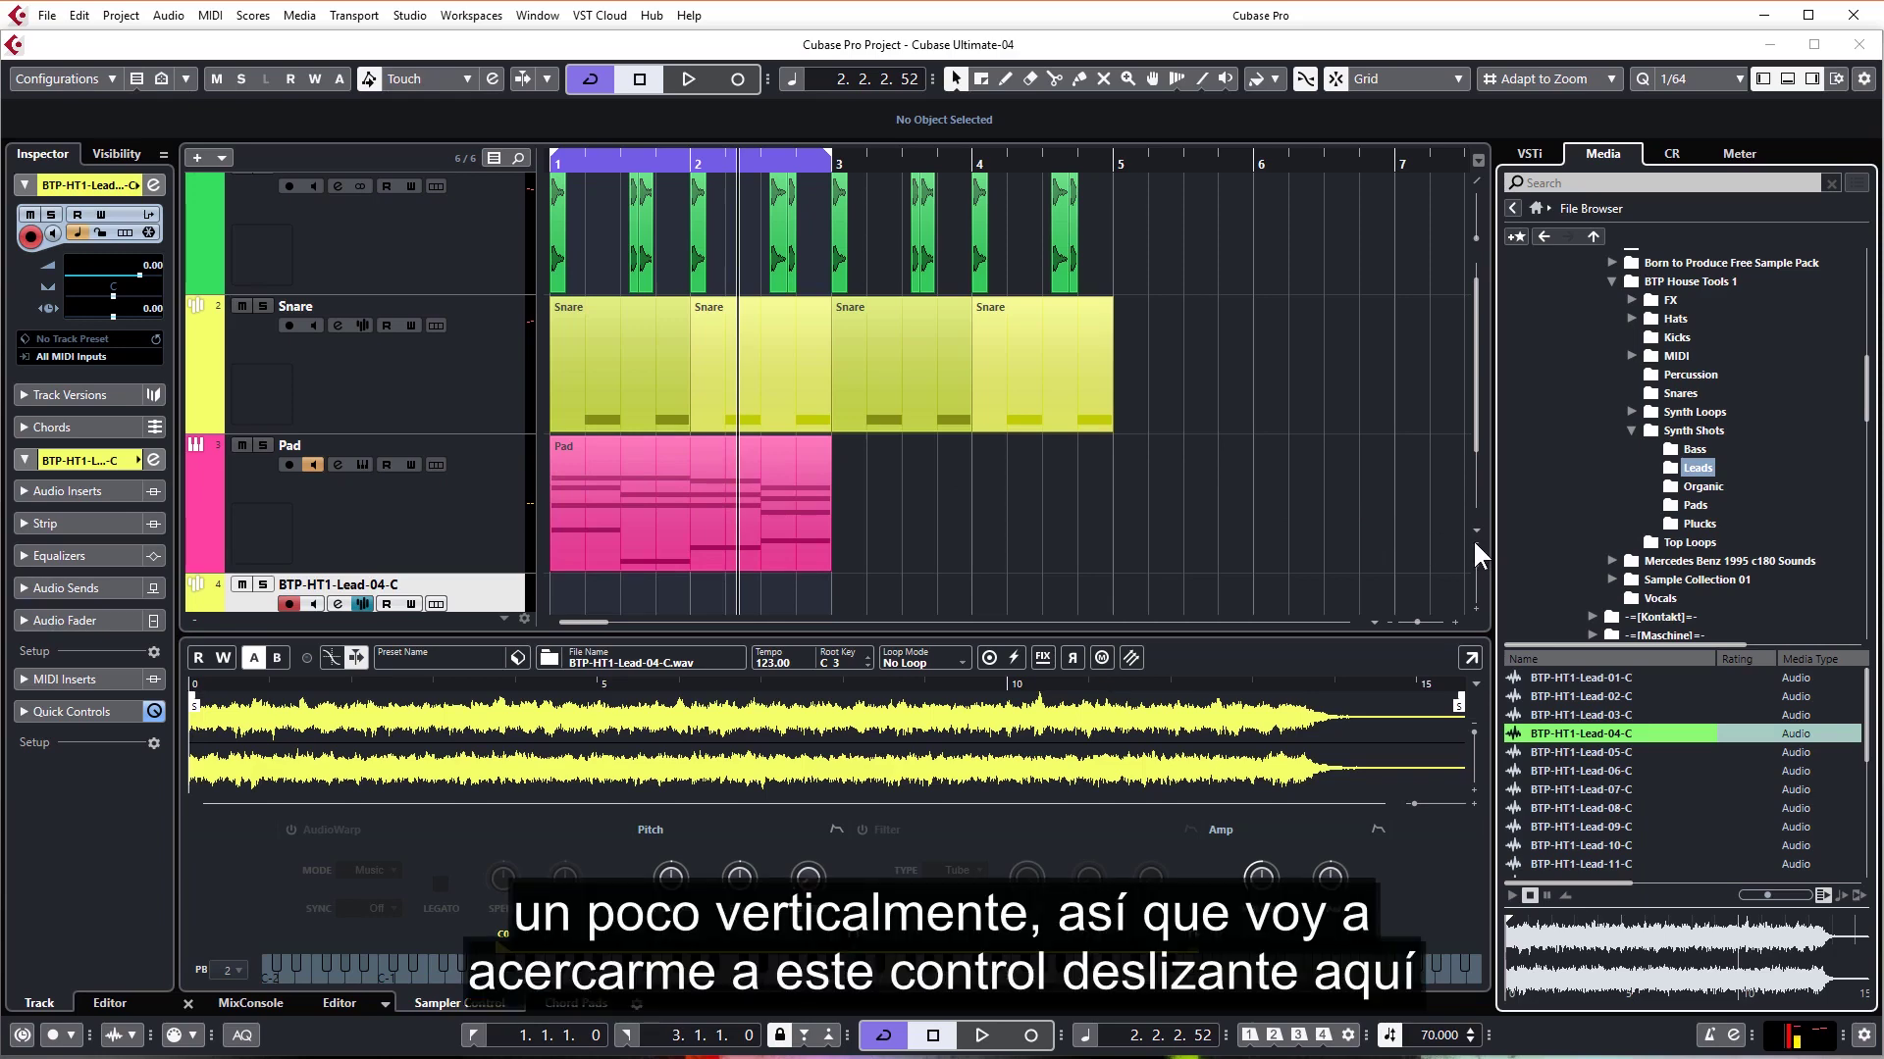
Step: Shrink track heights so Kick, Snare, Pad and the lead track fit, and select the Pad part
scroll(1473, 539, down, 3)
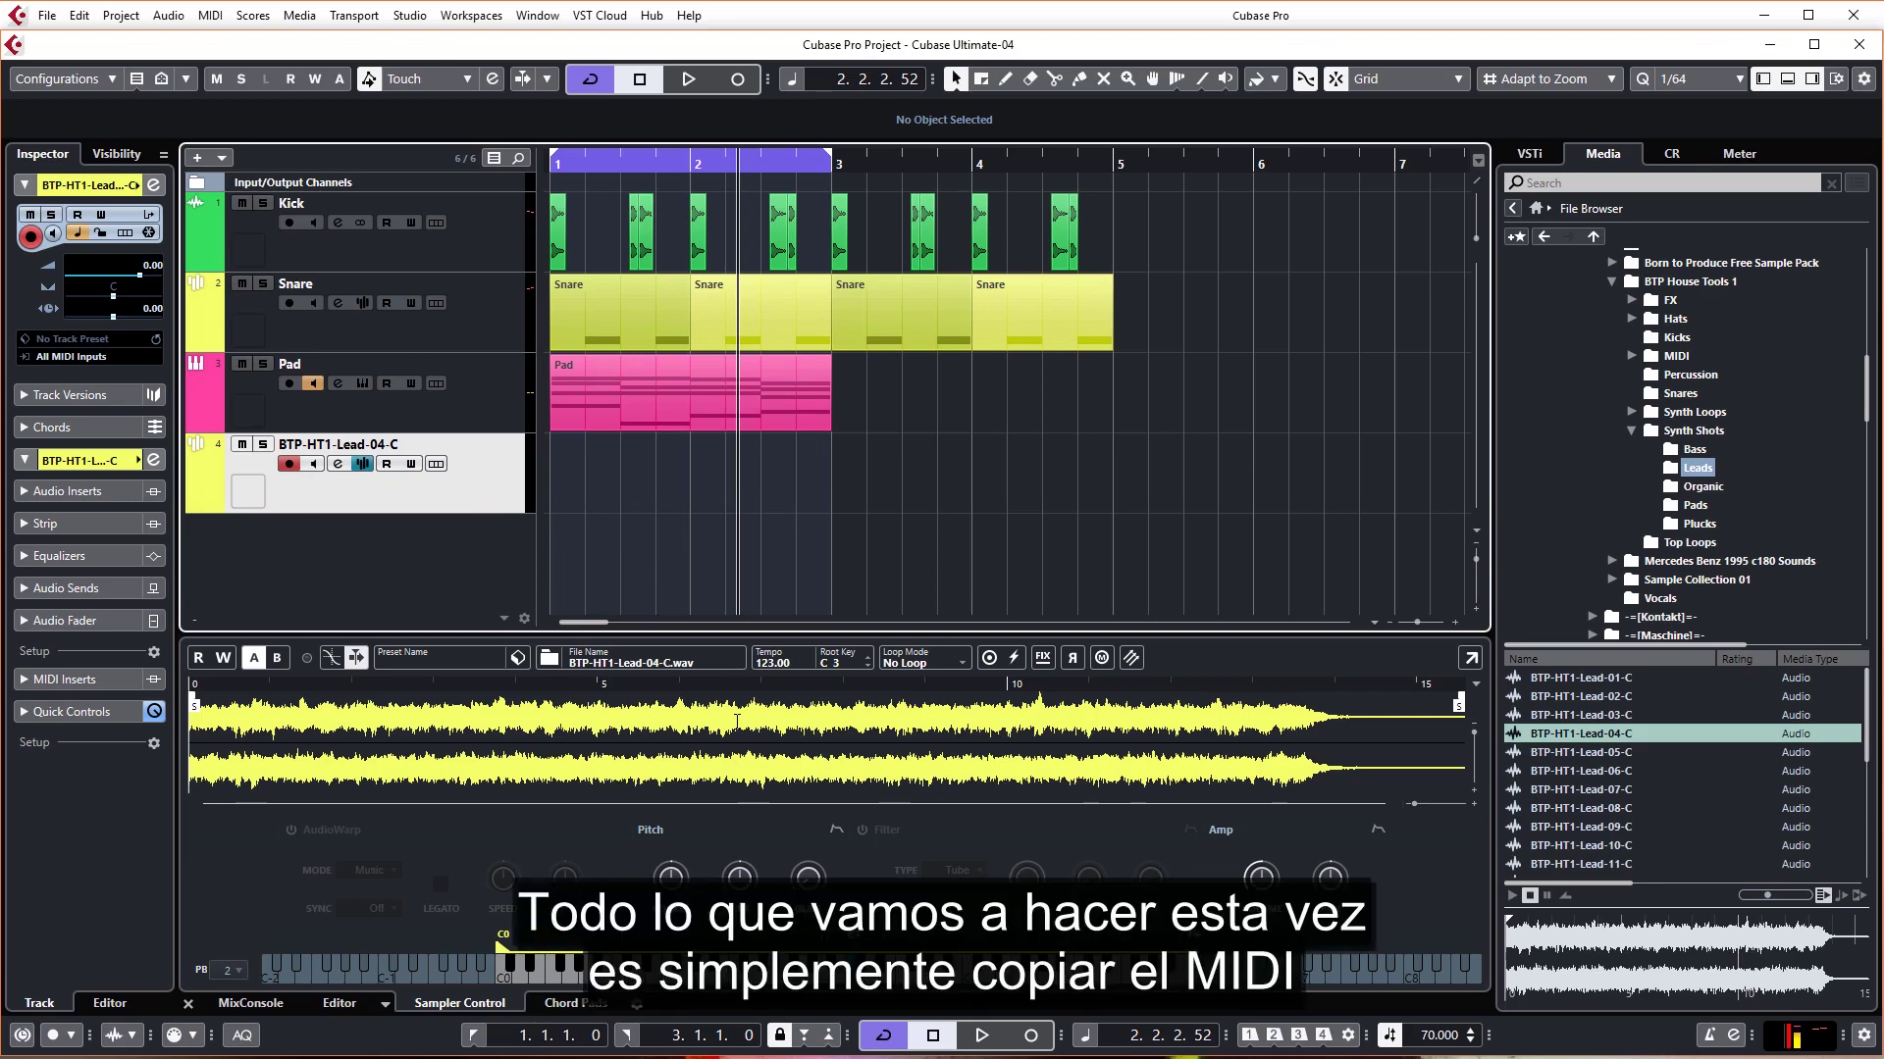
click(691, 396)
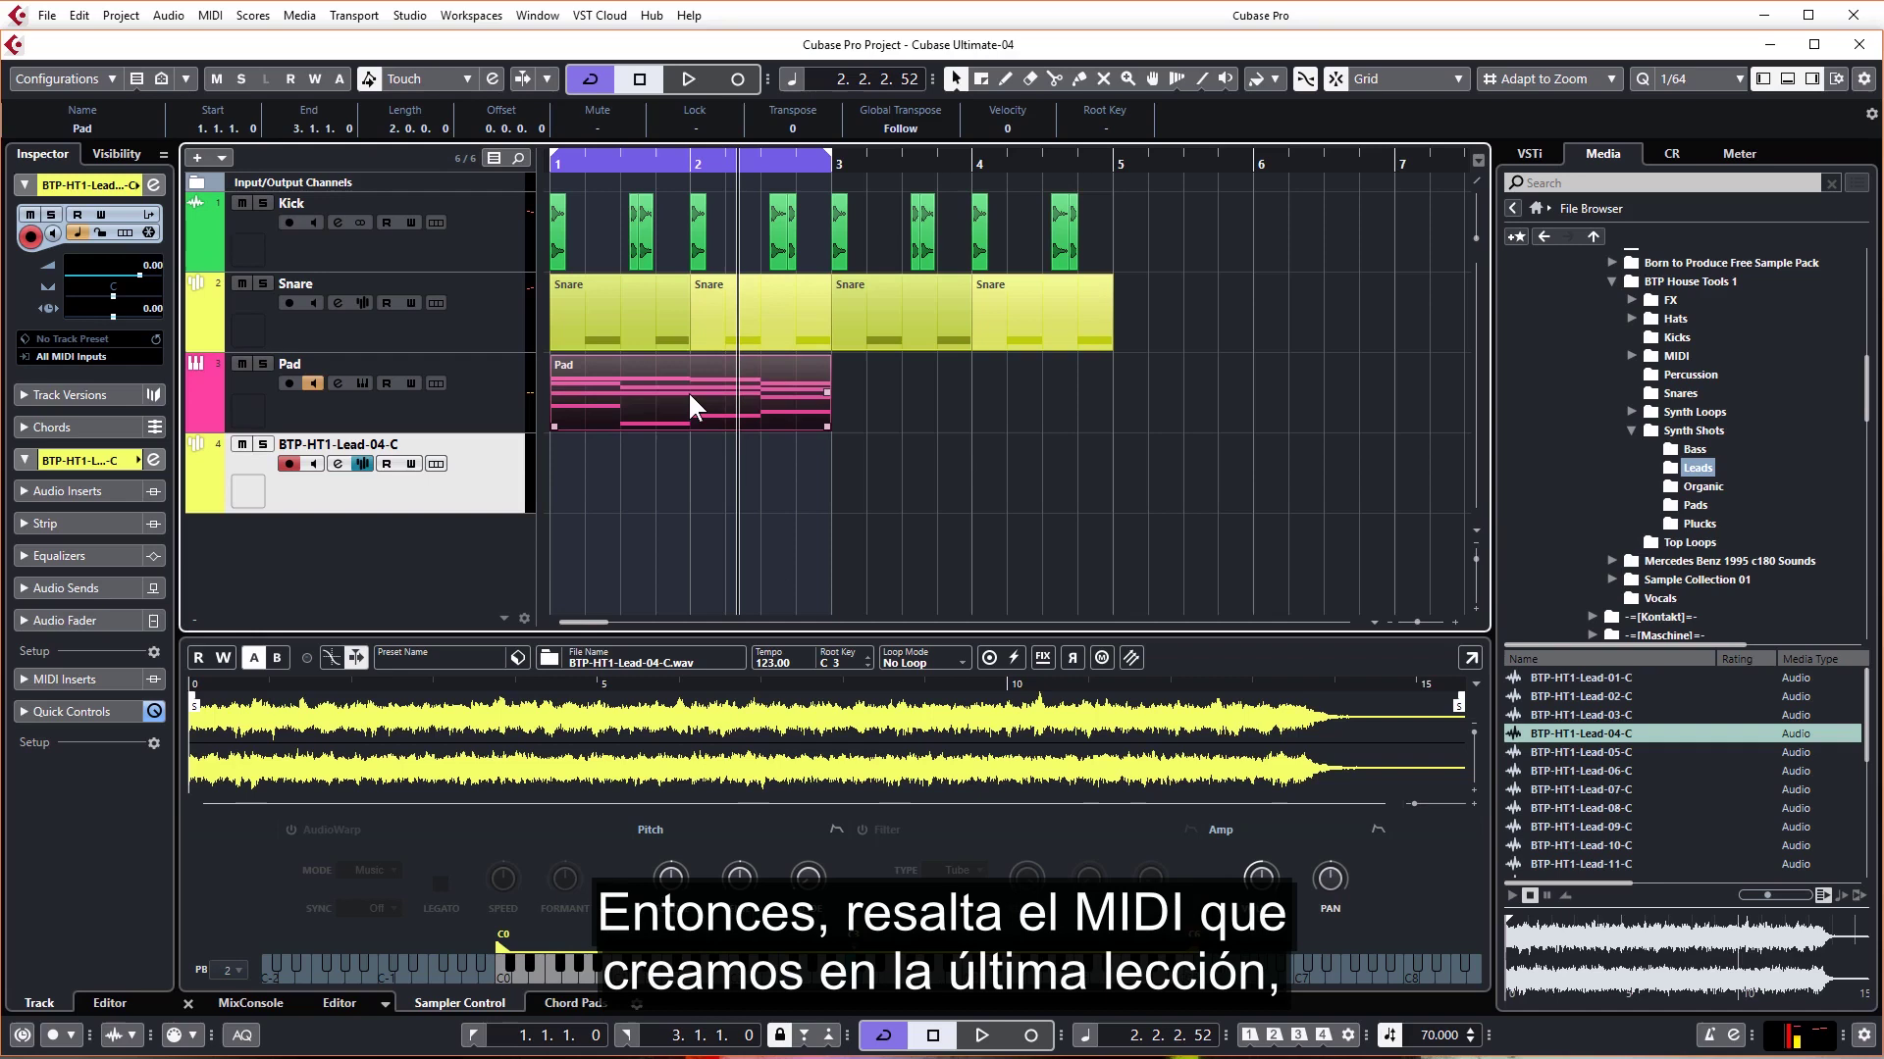
Step: Copy the Pad chord part onto BTP-HT1-Lead-04-C, lower that track to -12.5 dB, and play
drag(690, 396, 714, 467)
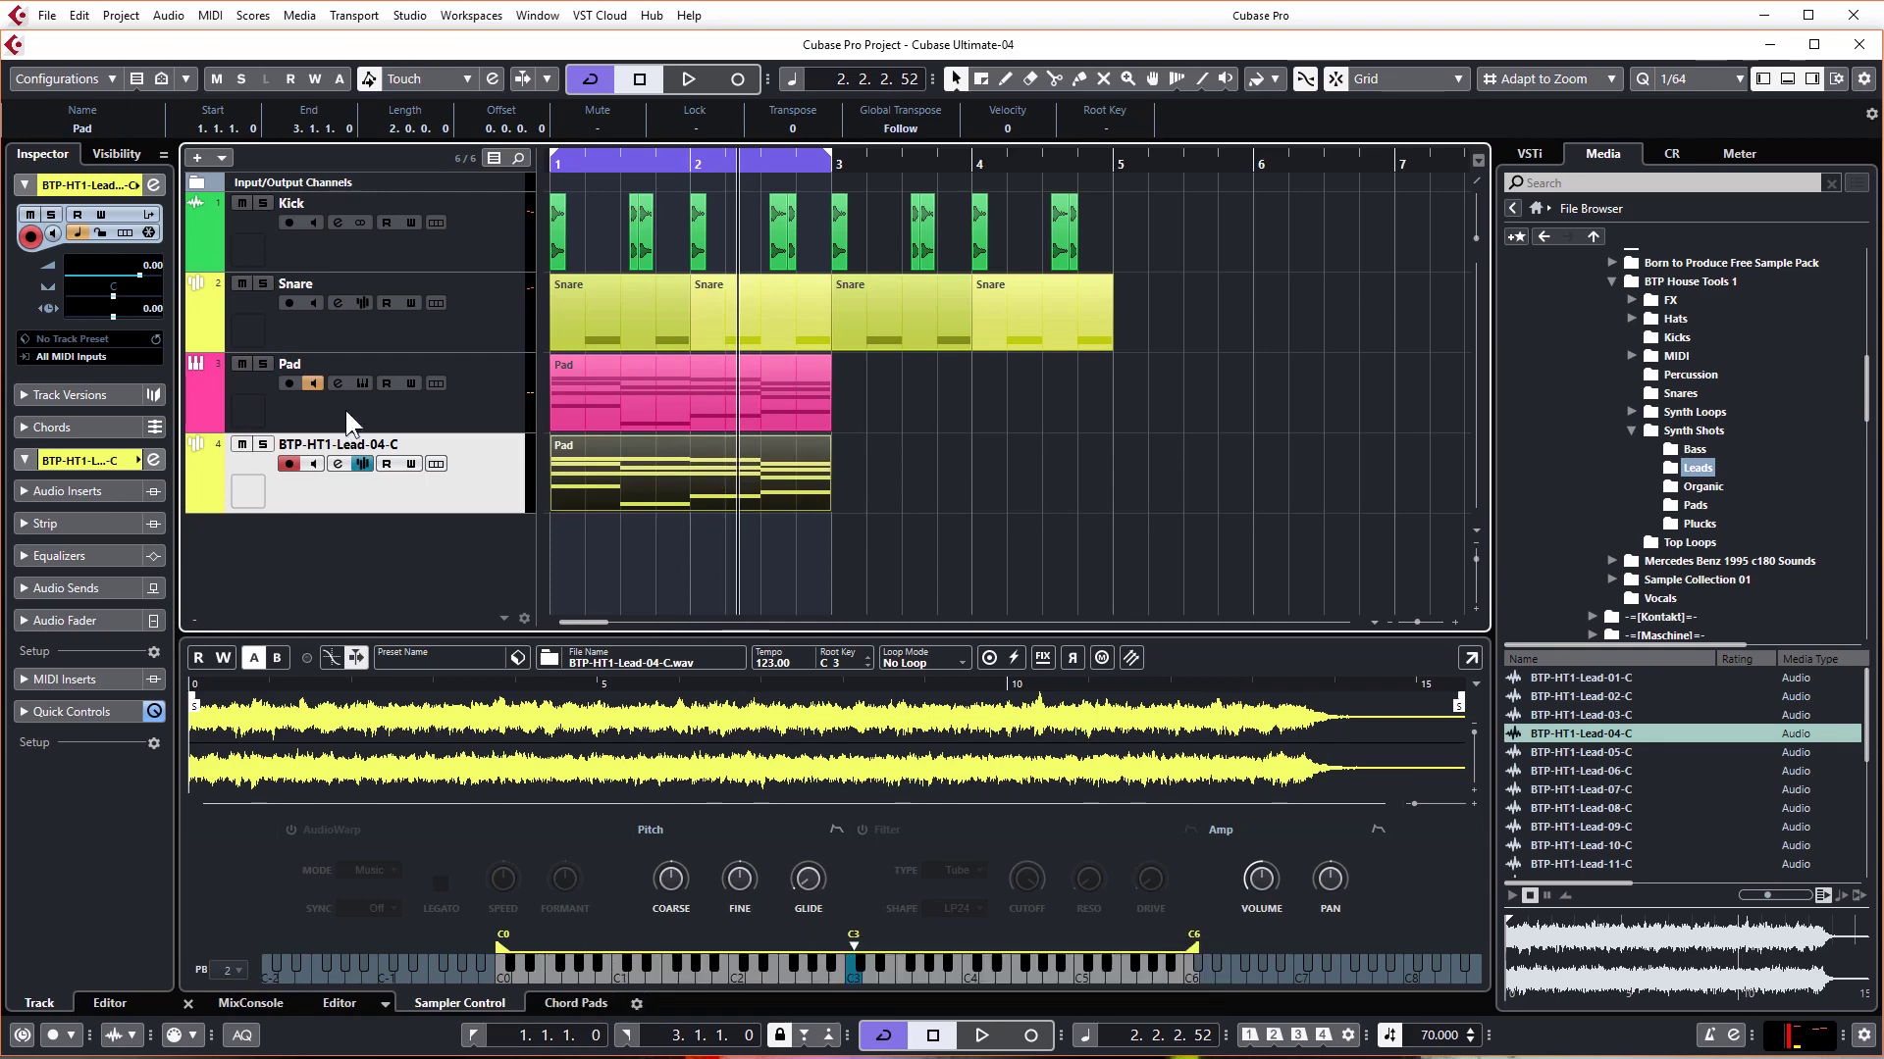
drag(143, 275, 113, 278)
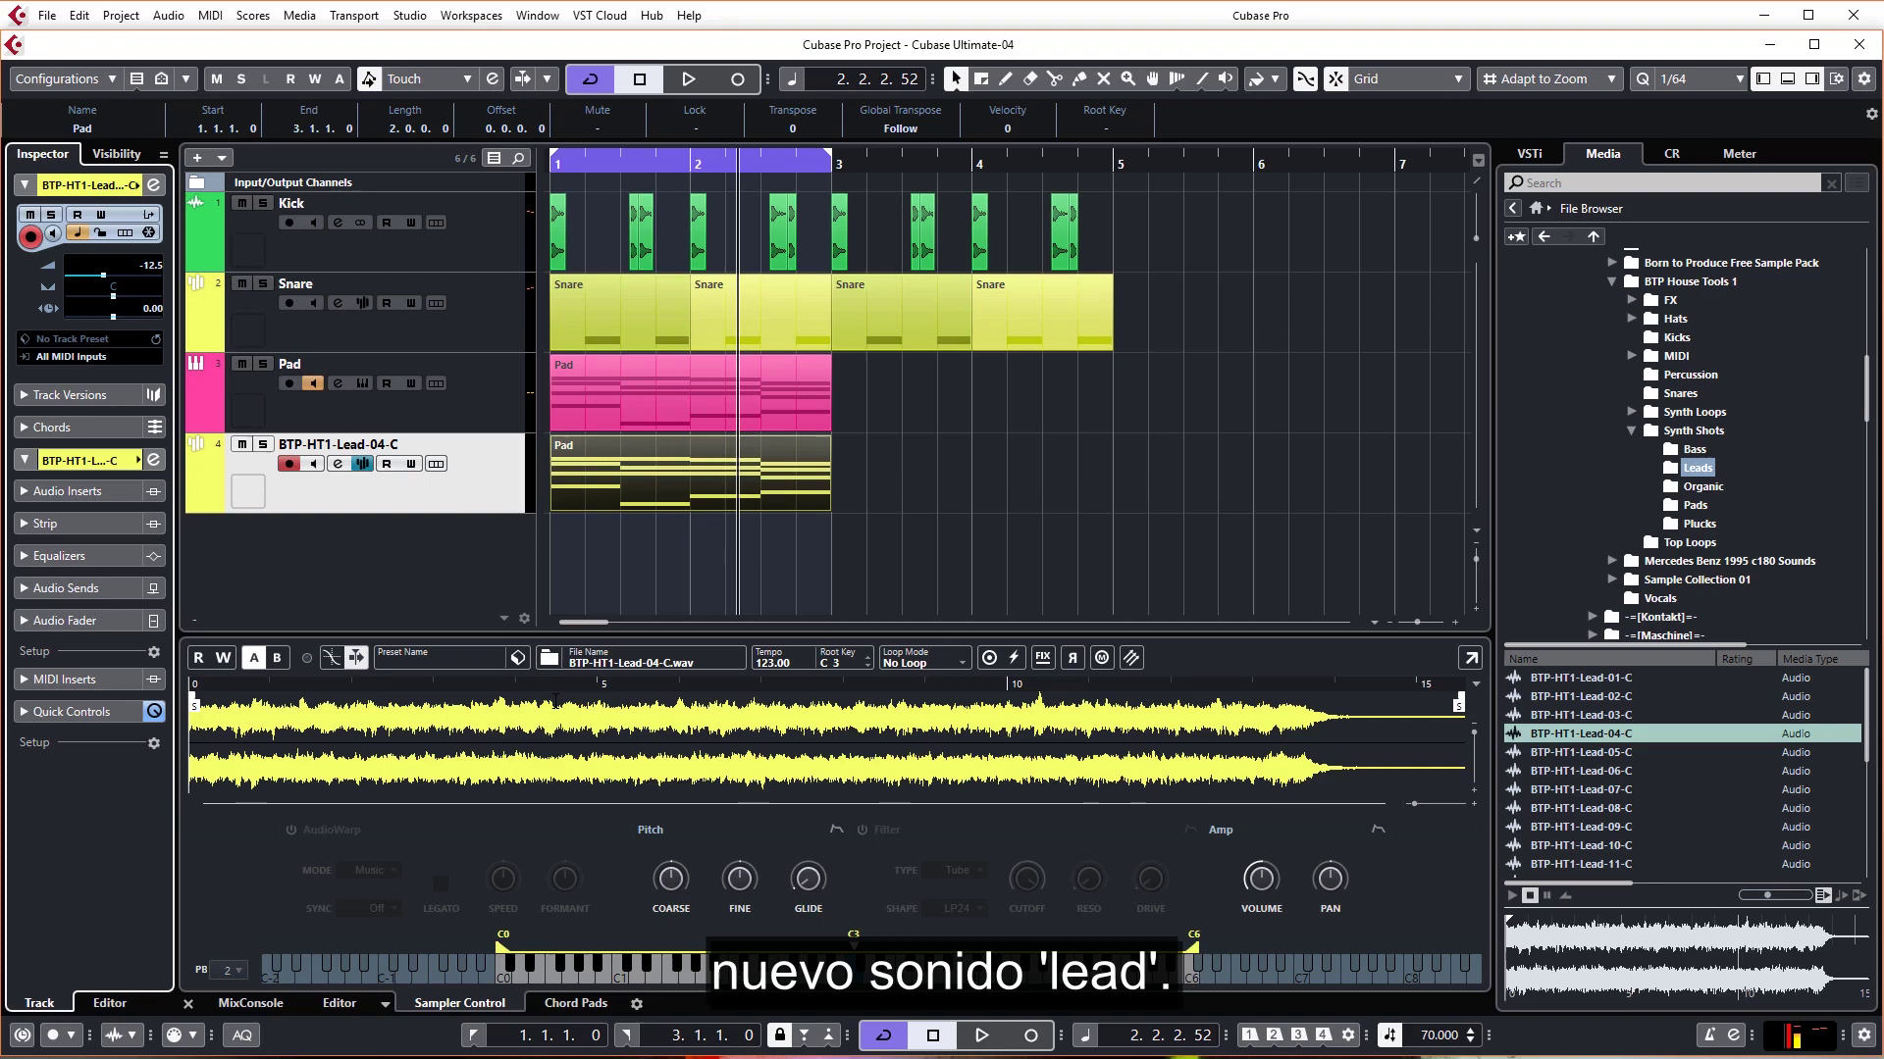
key(space)
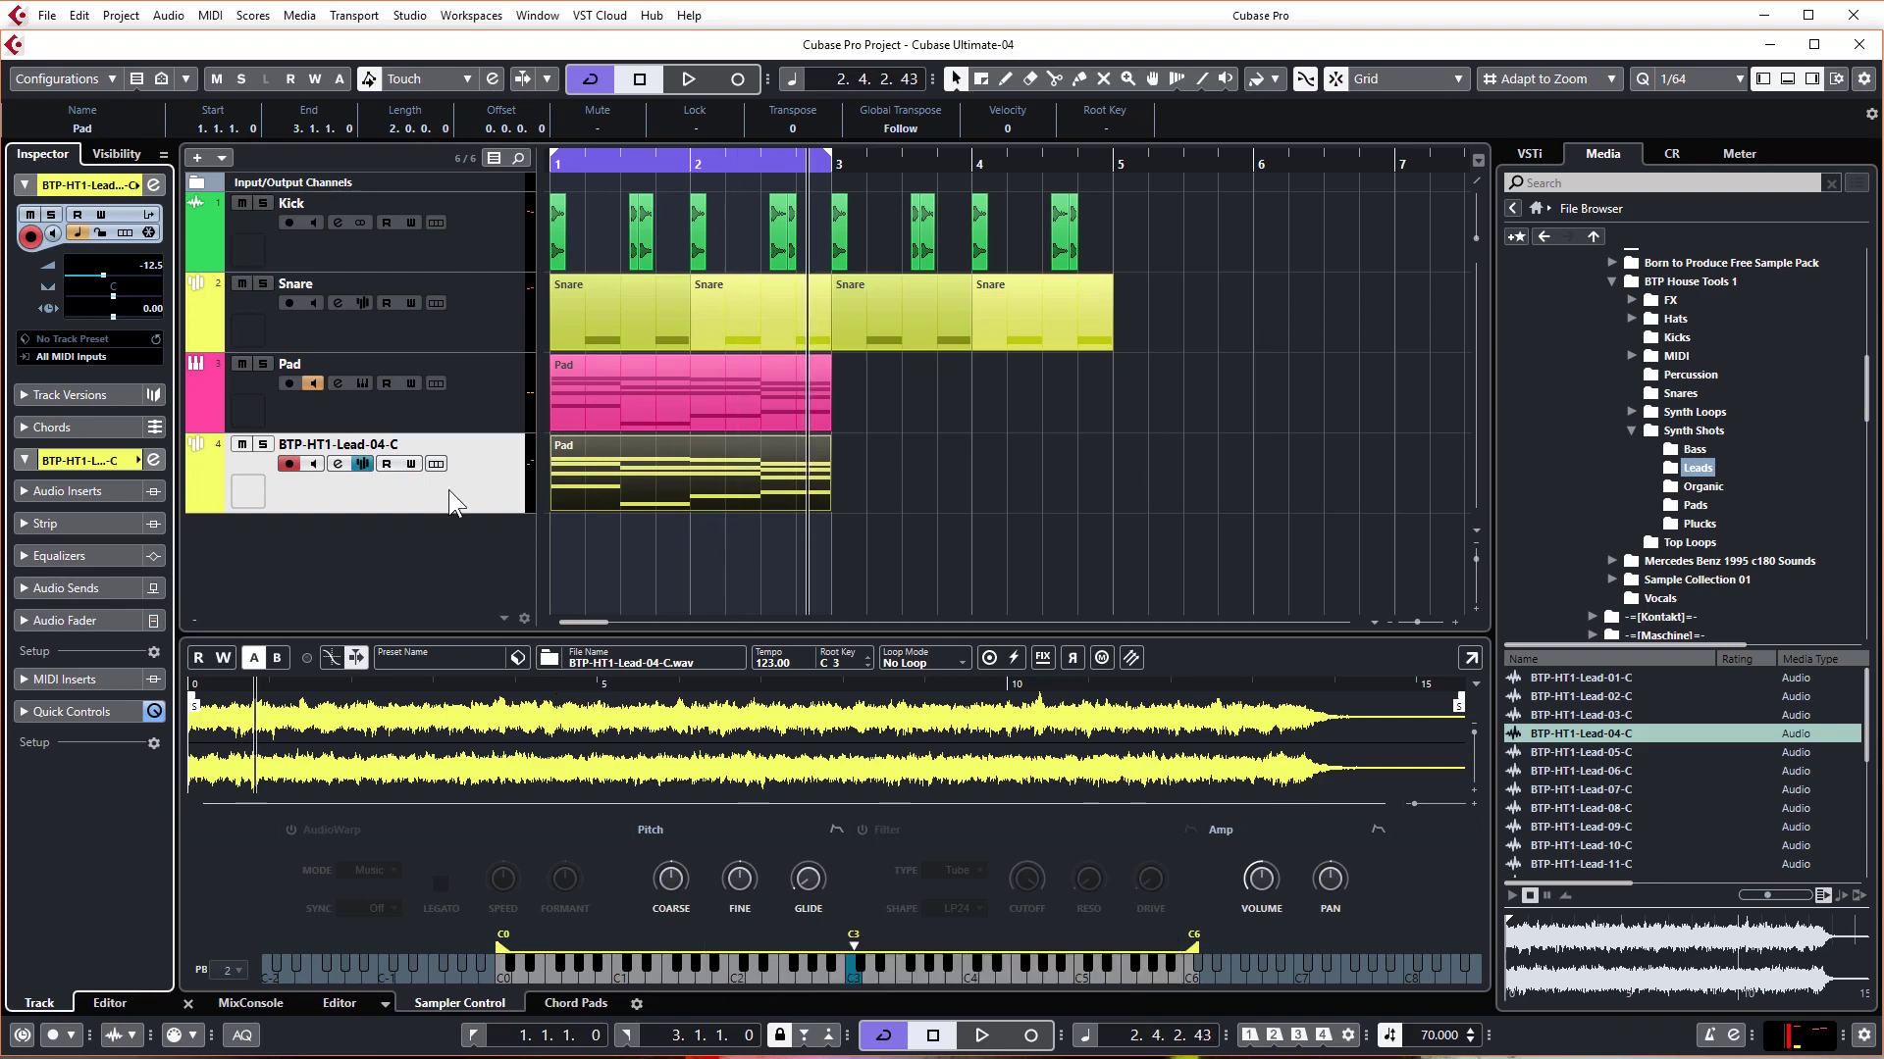
Step: Open the copied part in the Key Editor and transpose all its notes up one octave
double_click(664, 459)
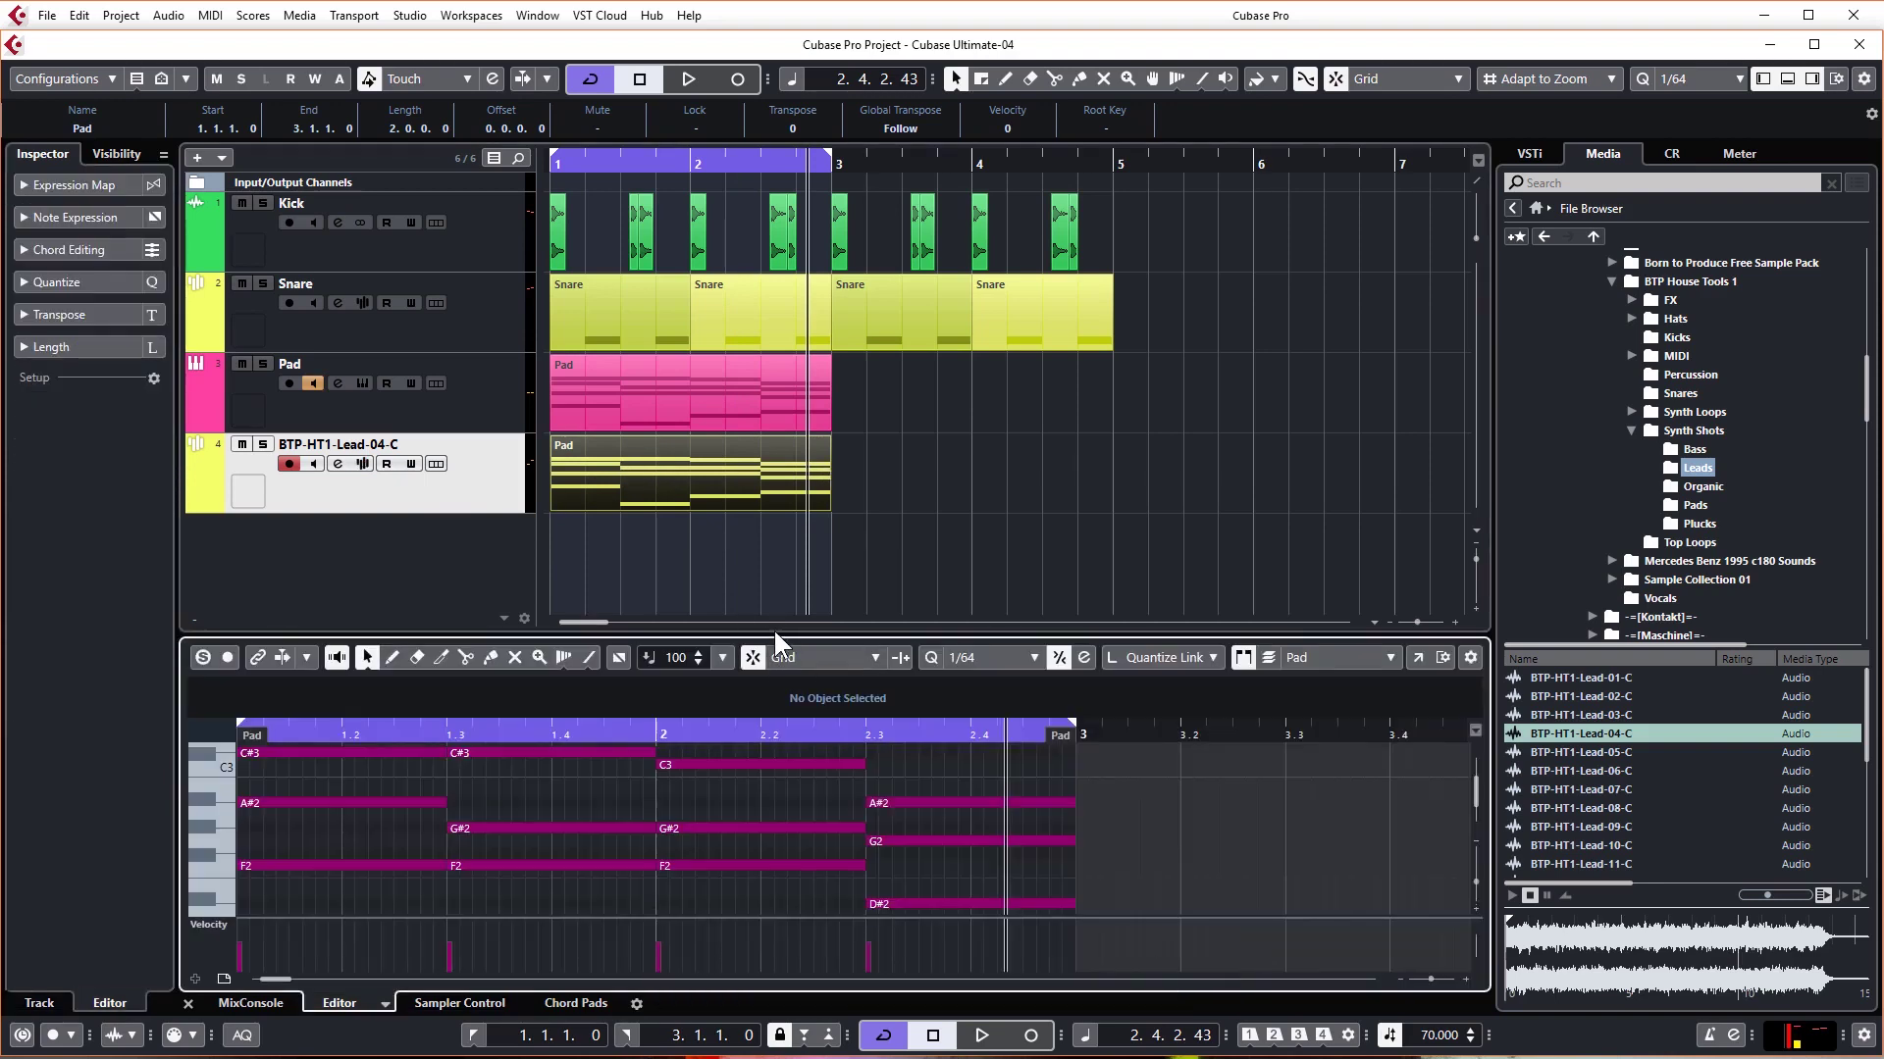
drag(762, 635, 761, 572)
scroll(732, 715, up, 2)
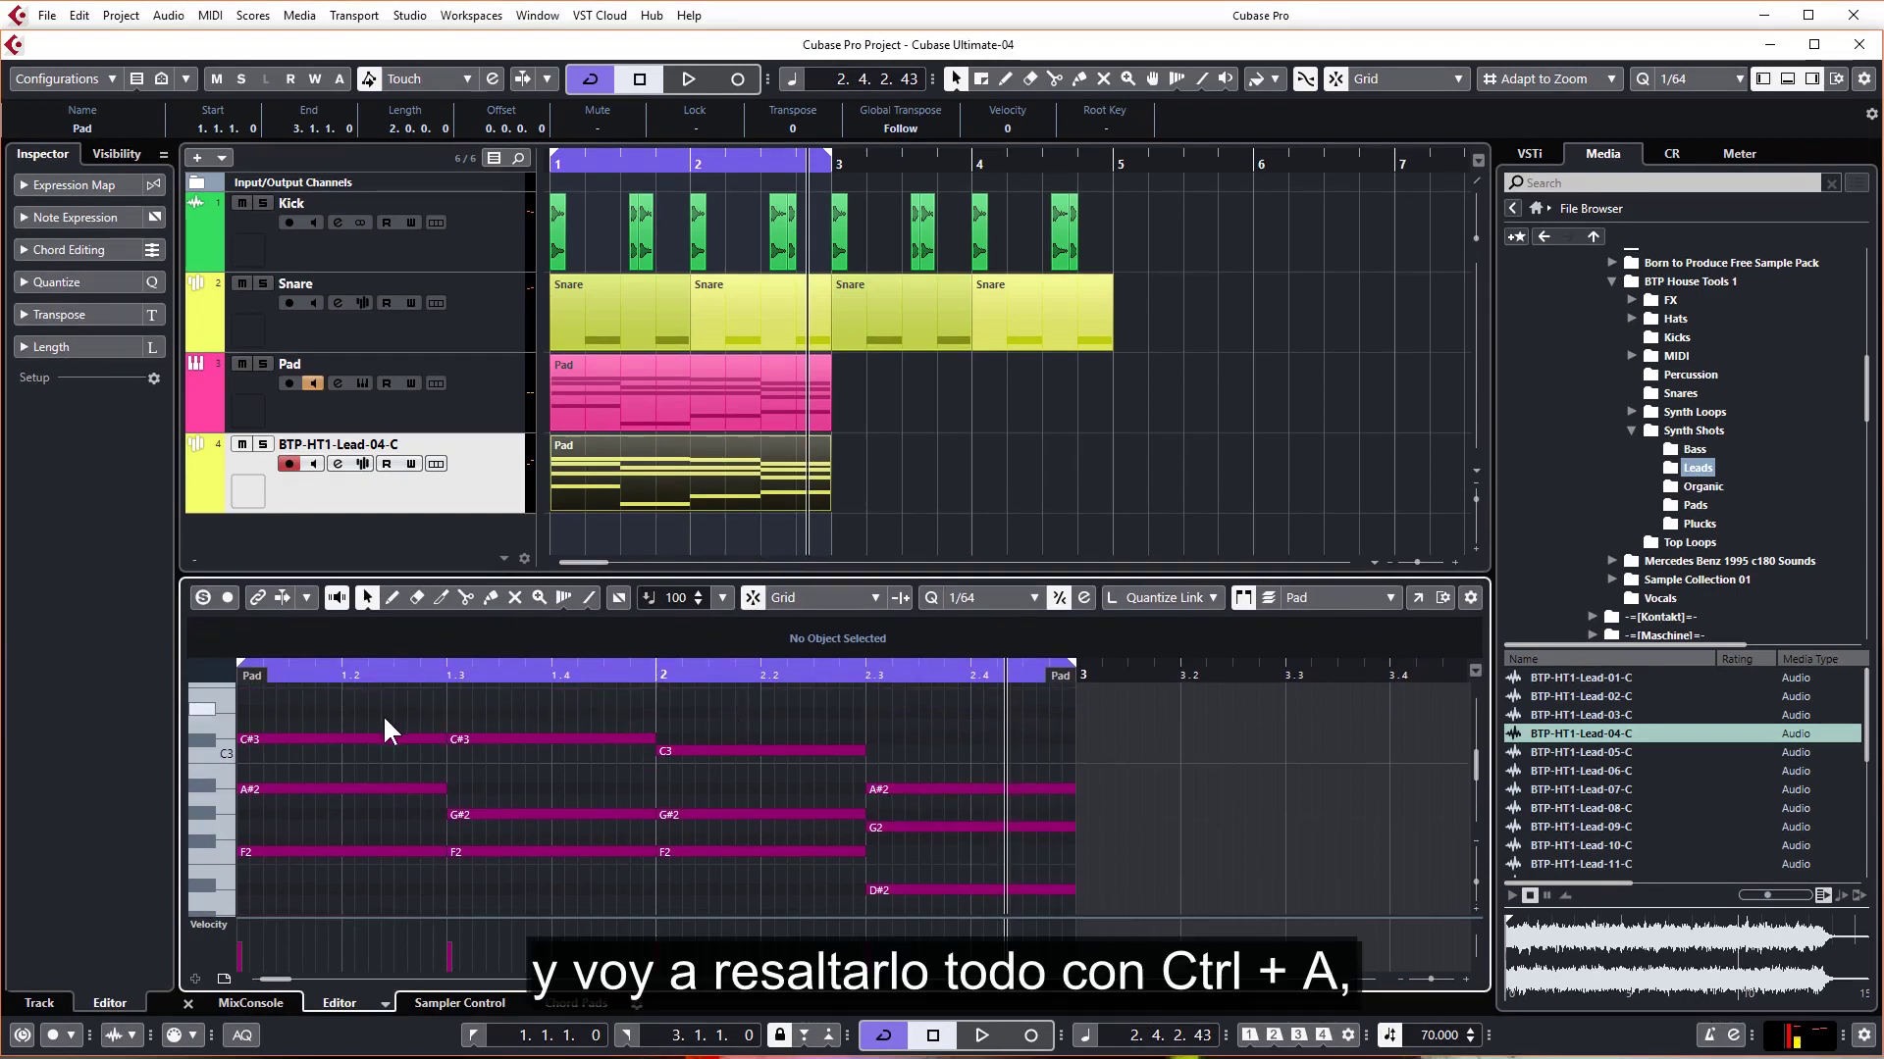
key(ctrl+a)
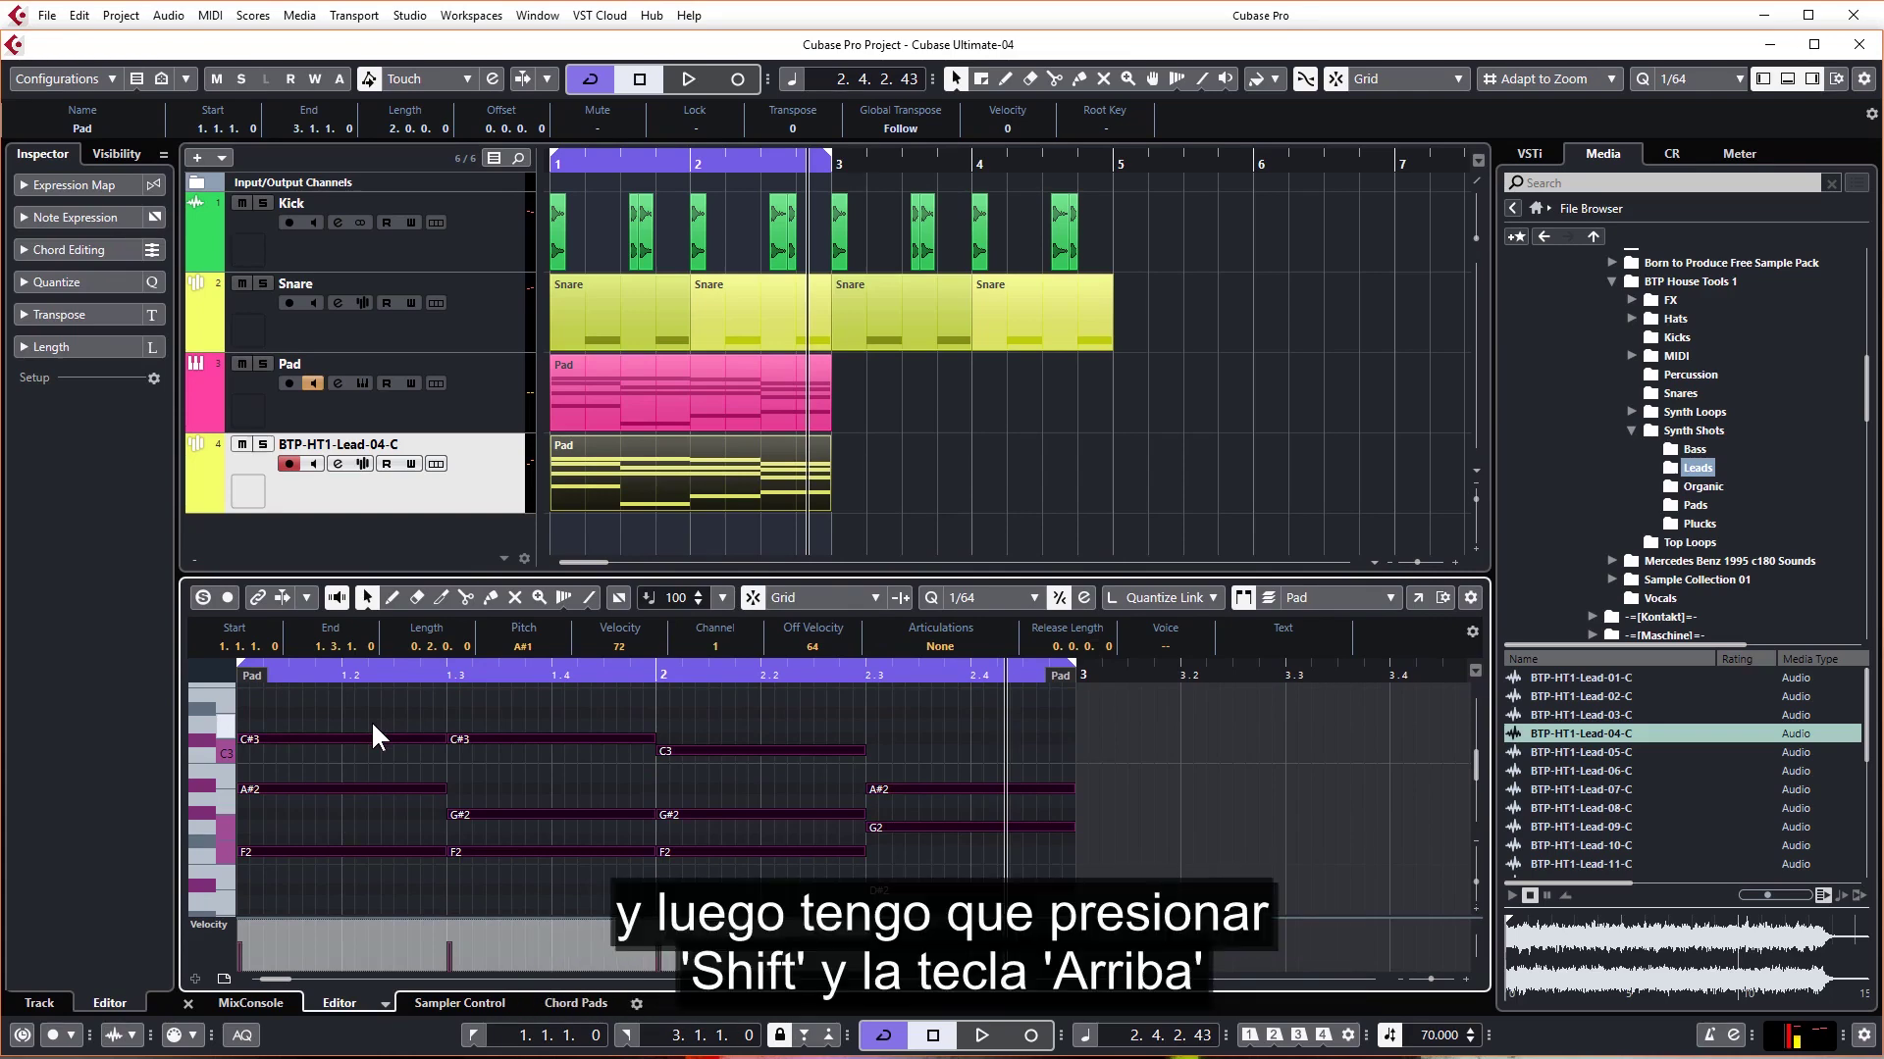
key(shift+Up)
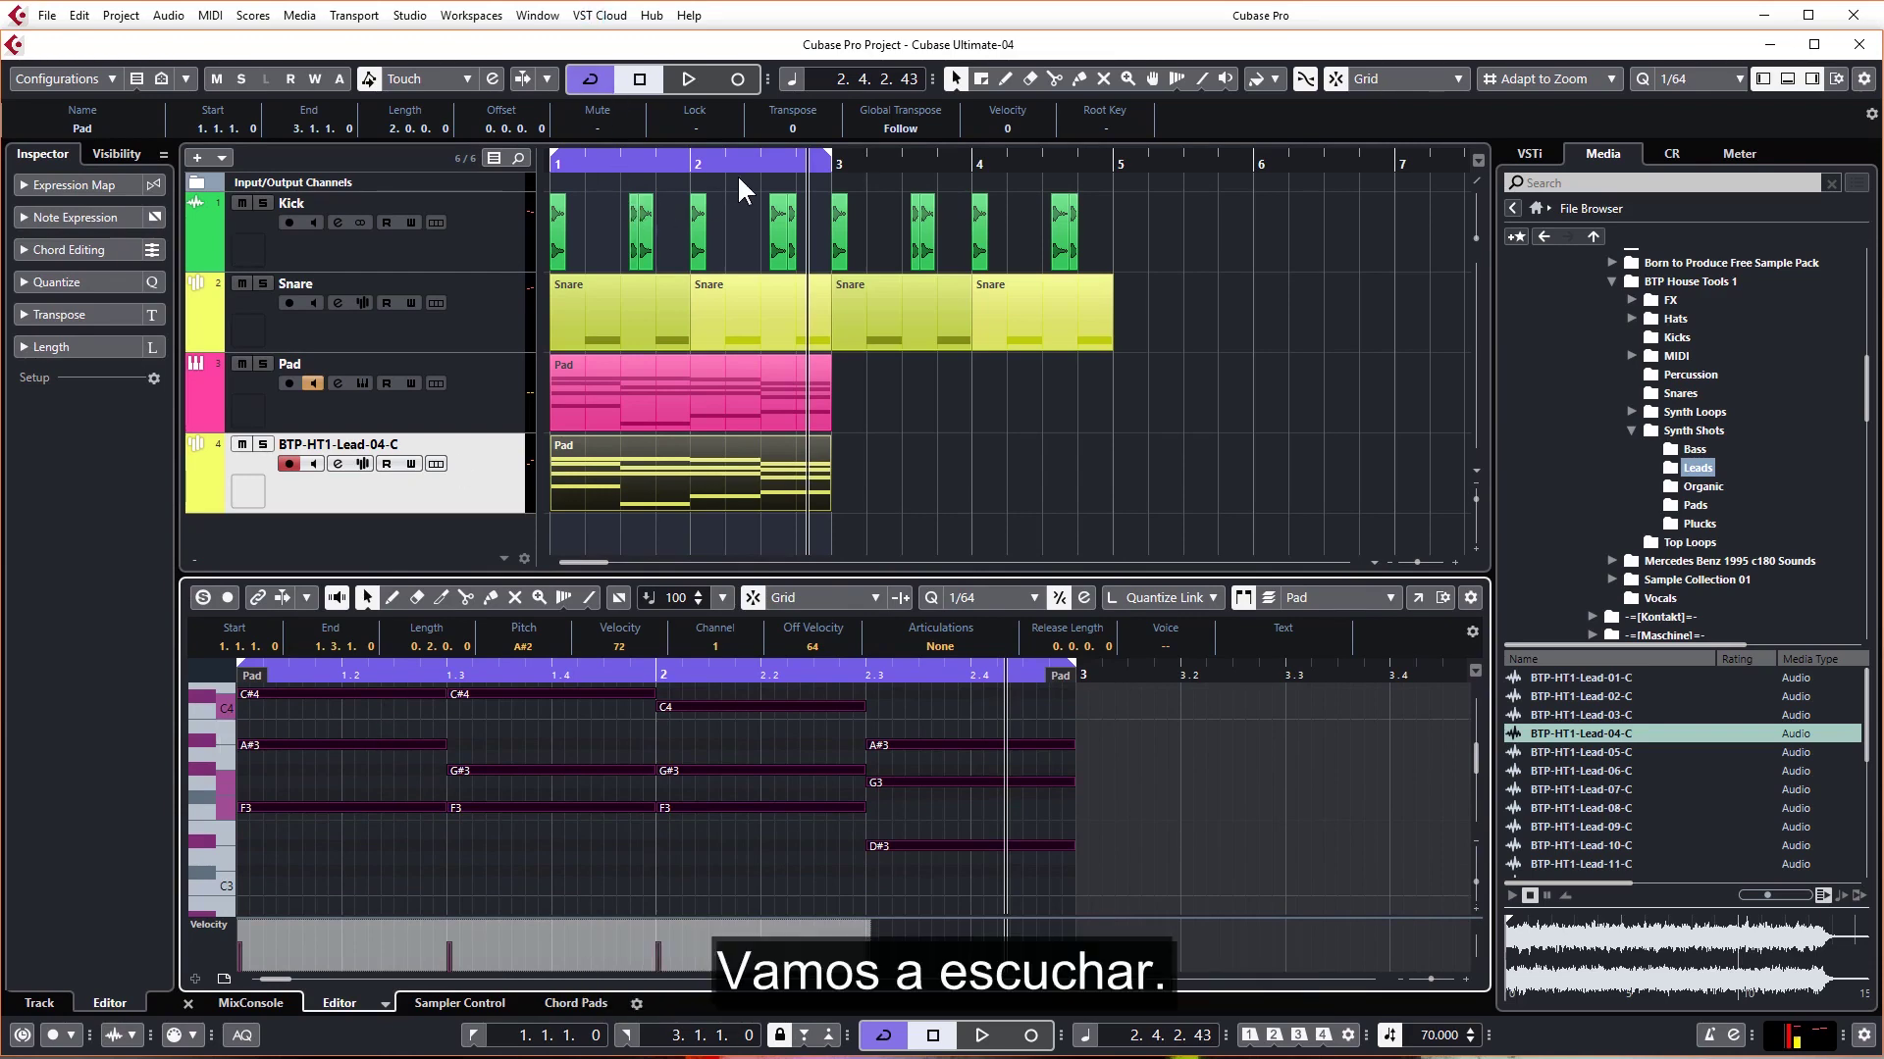
Step: Play back the transposed lead and bring the lead track down to -17.3 dB
key(space)
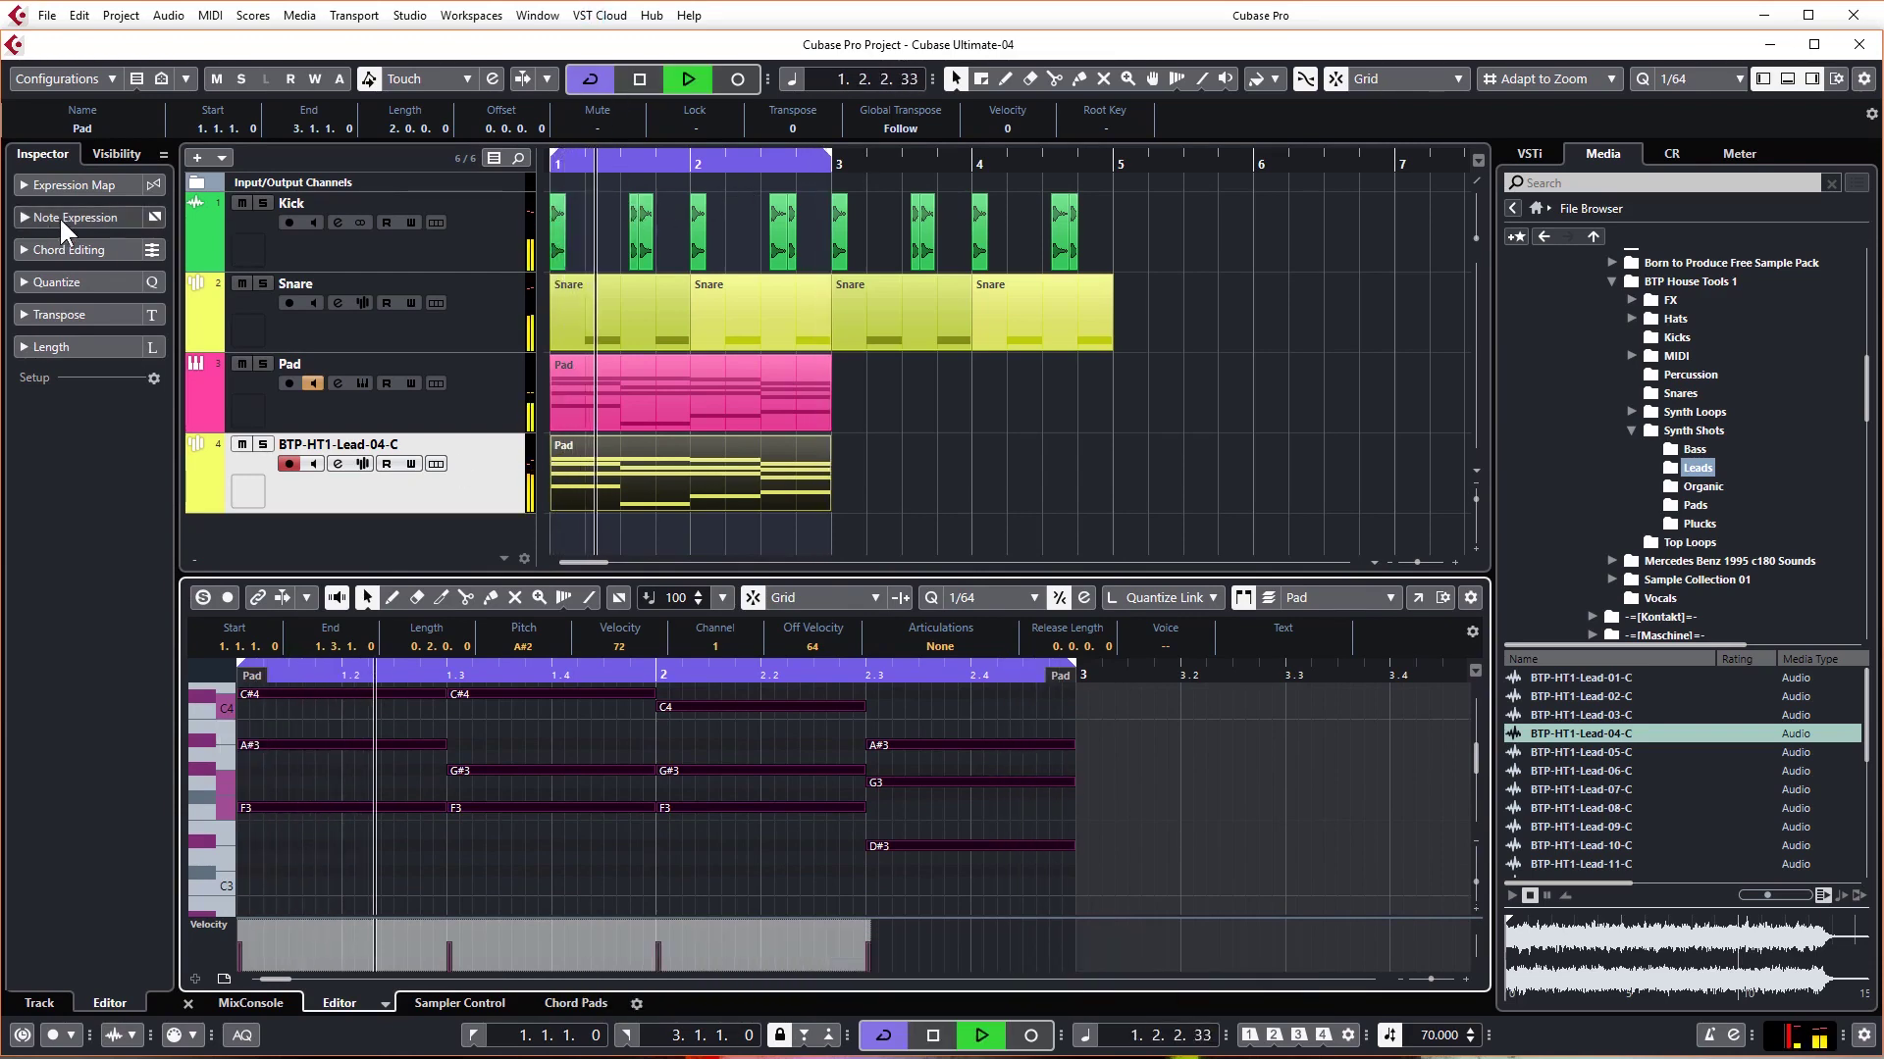
key(space)
click(496, 487)
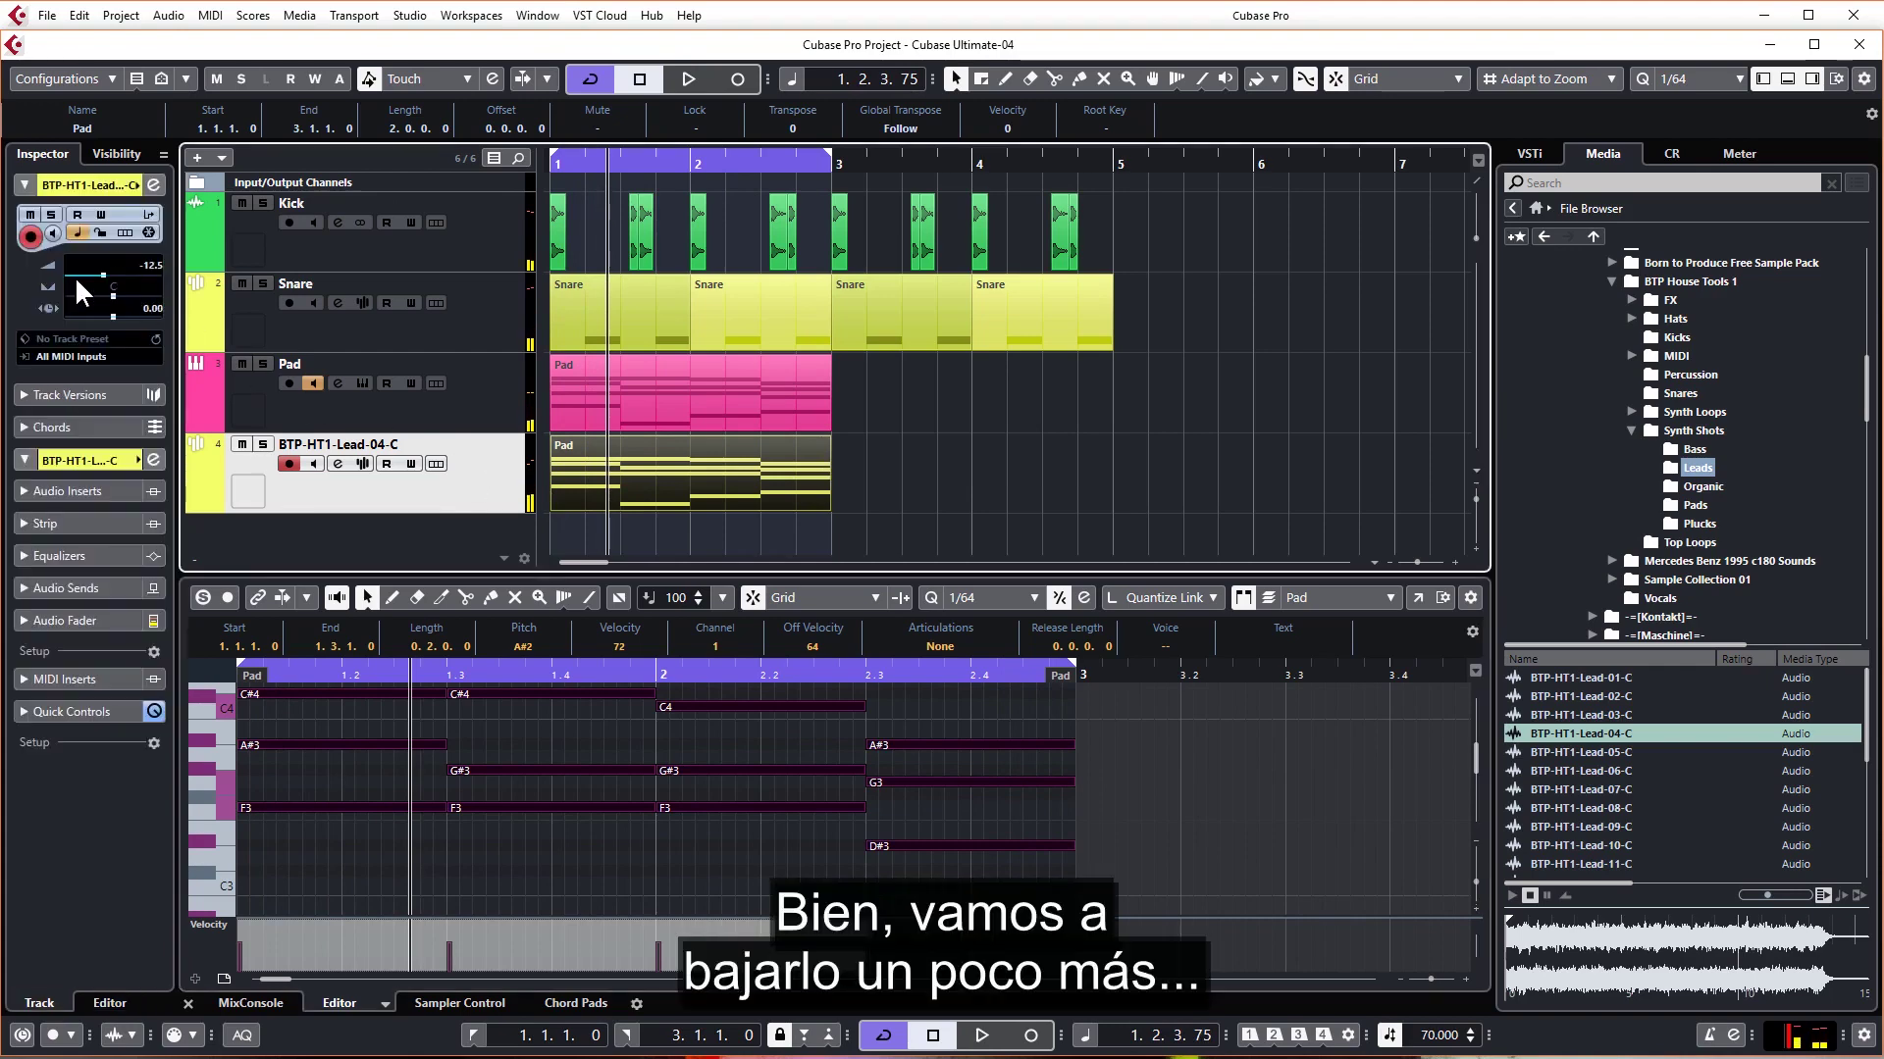
key(space)
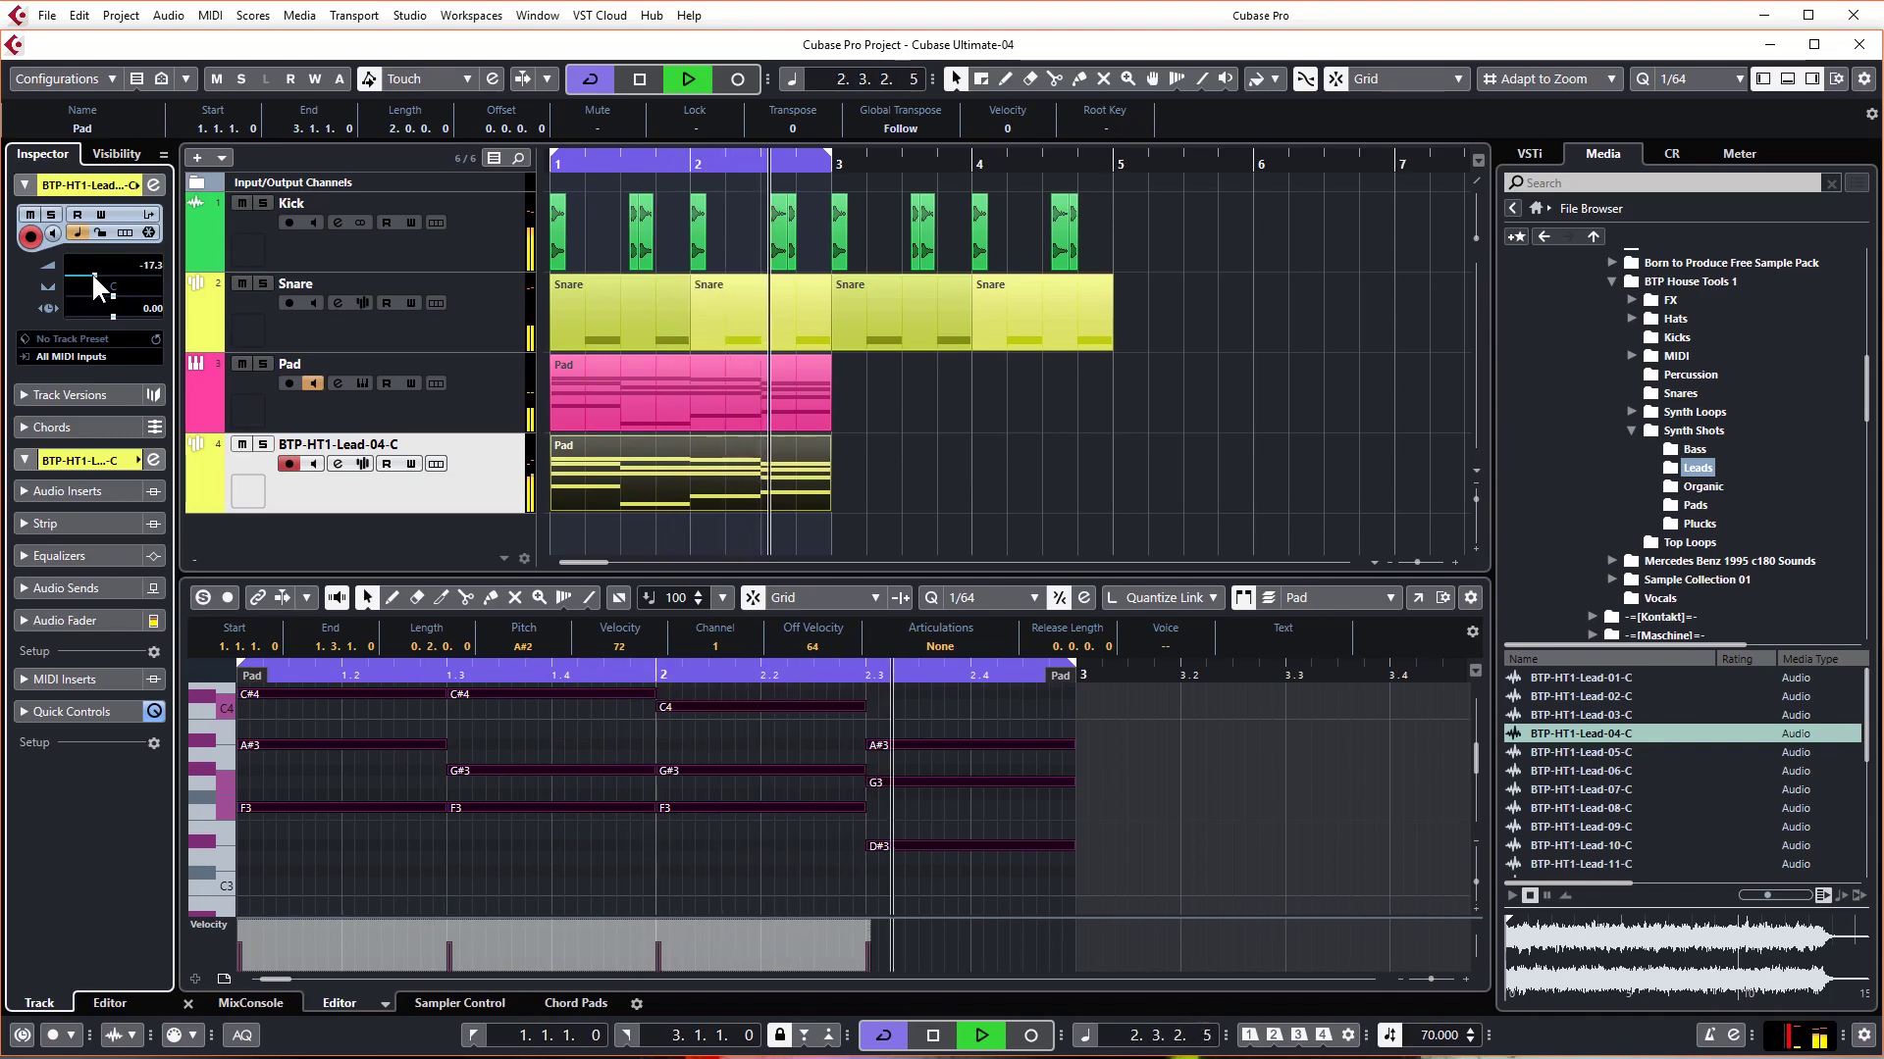
key(space)
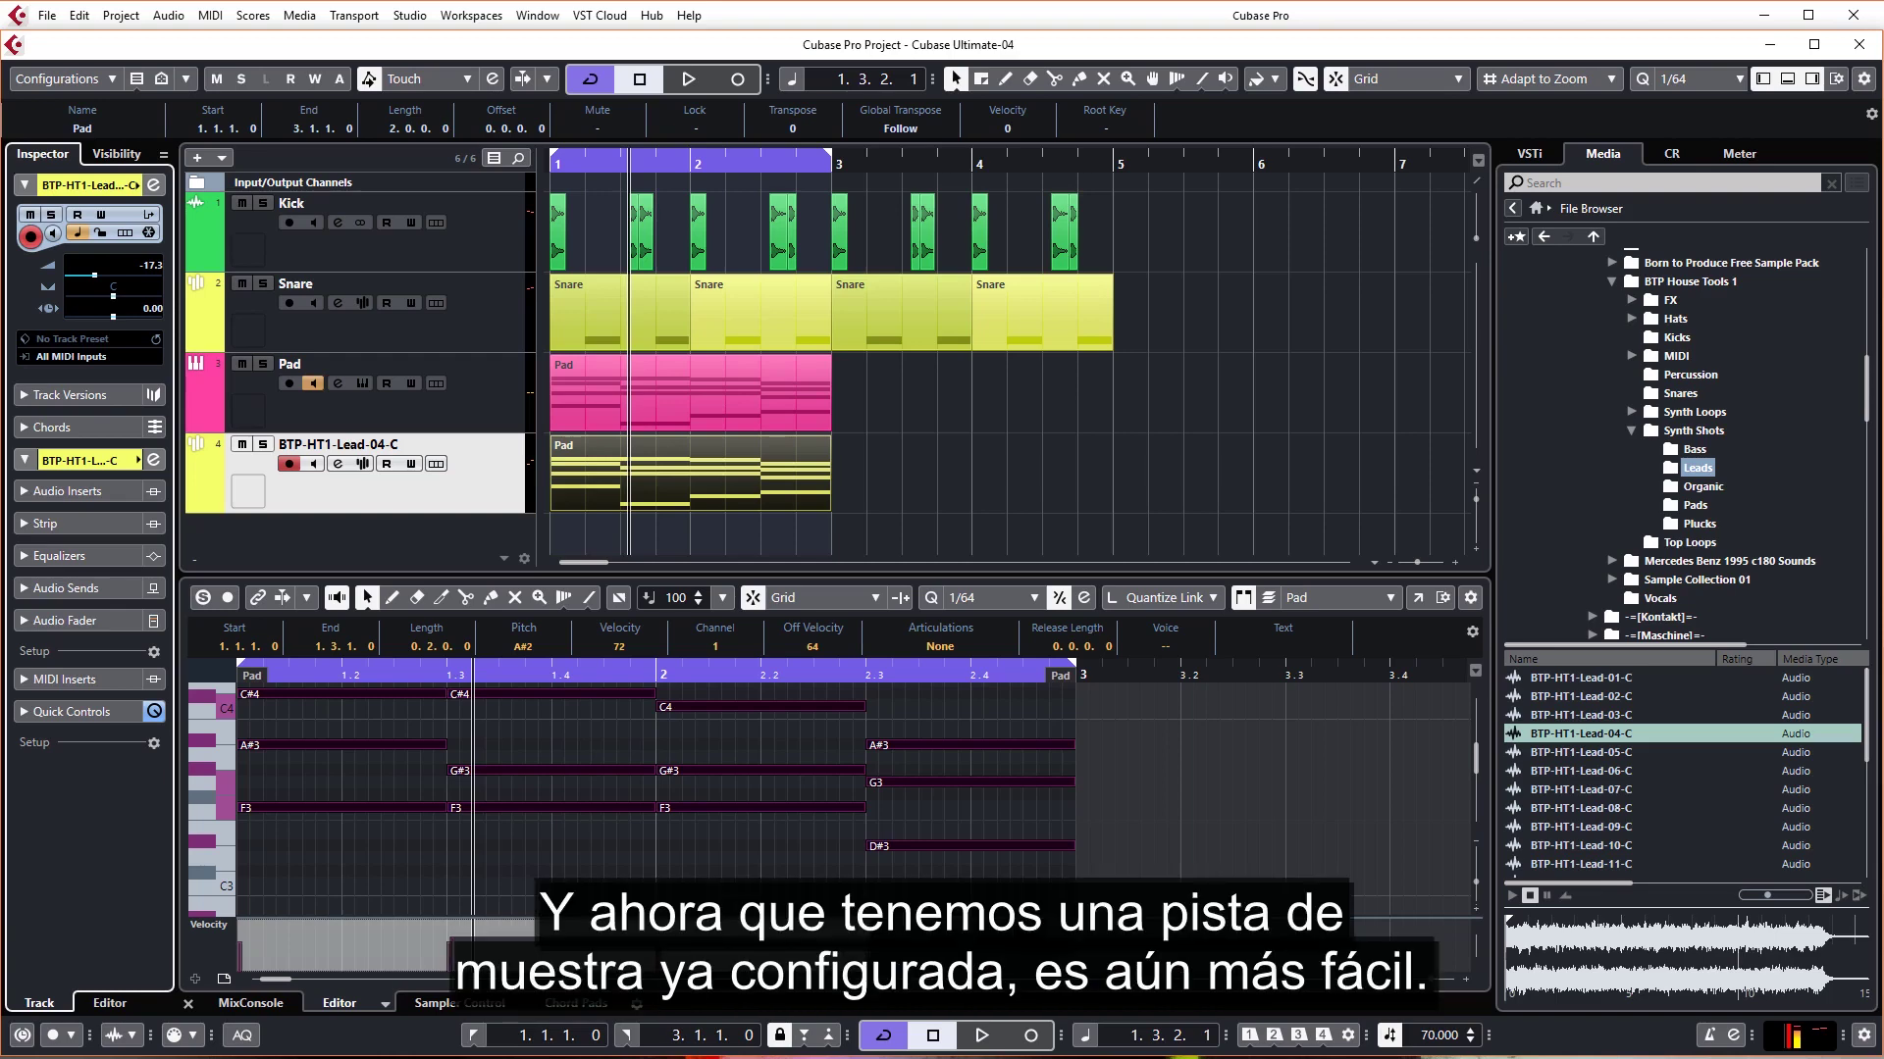
Step: Duplicate the BTP-HT1-Lead-04-C track into BTP-HT1-Lead-04-C (D) with its own Pad part
right_click(459, 493)
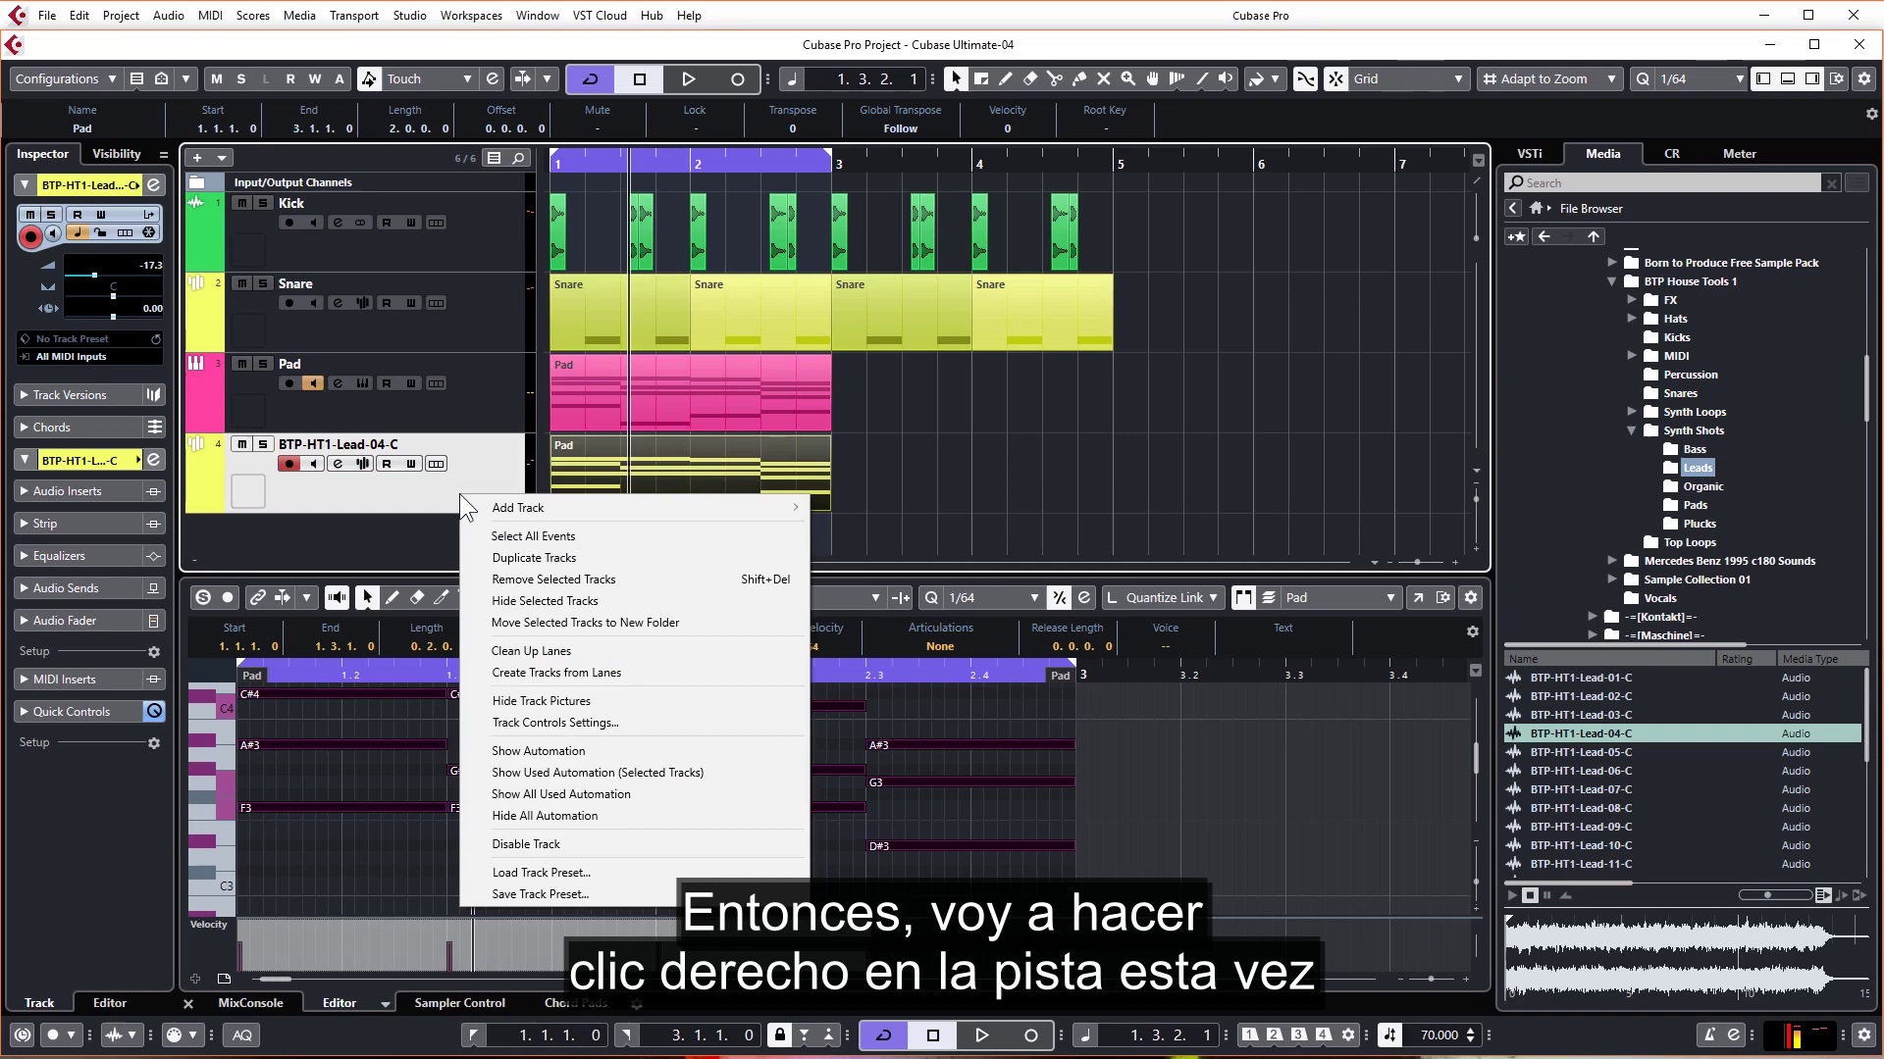
click(525, 559)
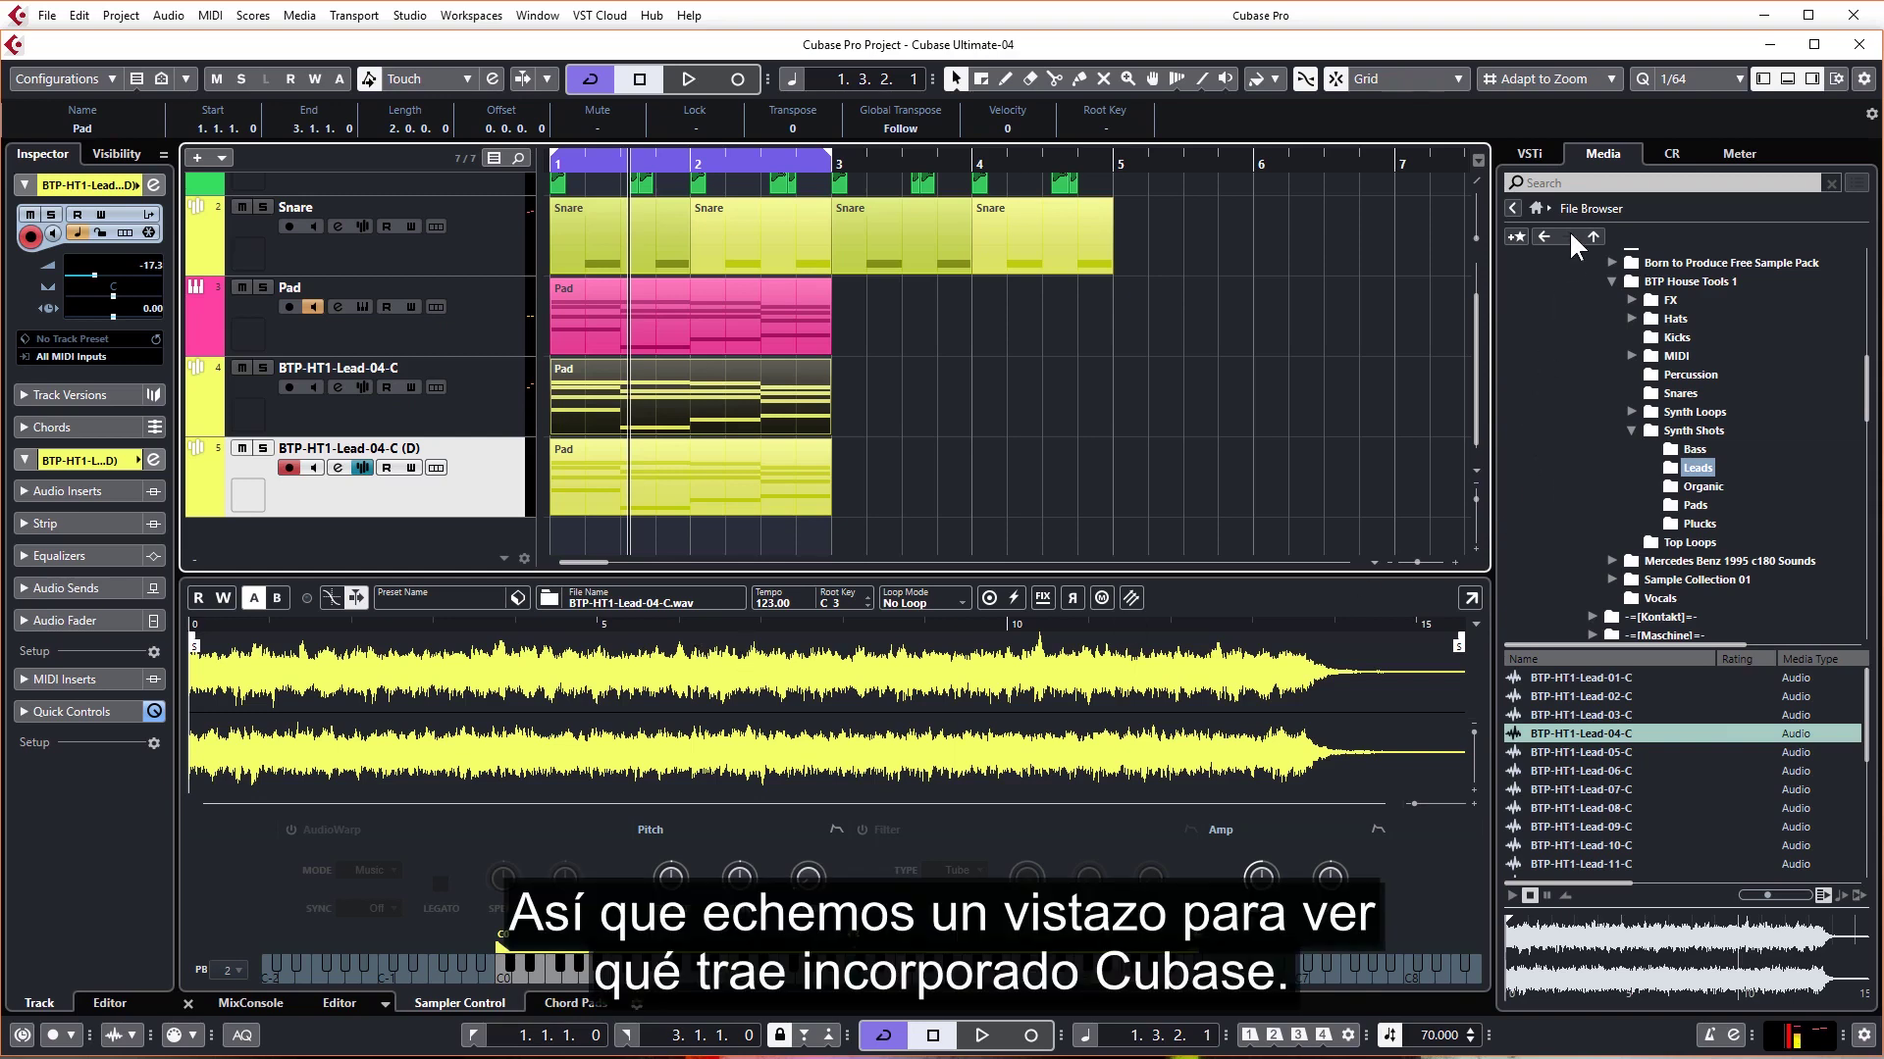
Step: Search the sample library for 'voxscape' and drop Voxscape 06 - E3_RT onto the (D) track's sampler
click(1513, 208)
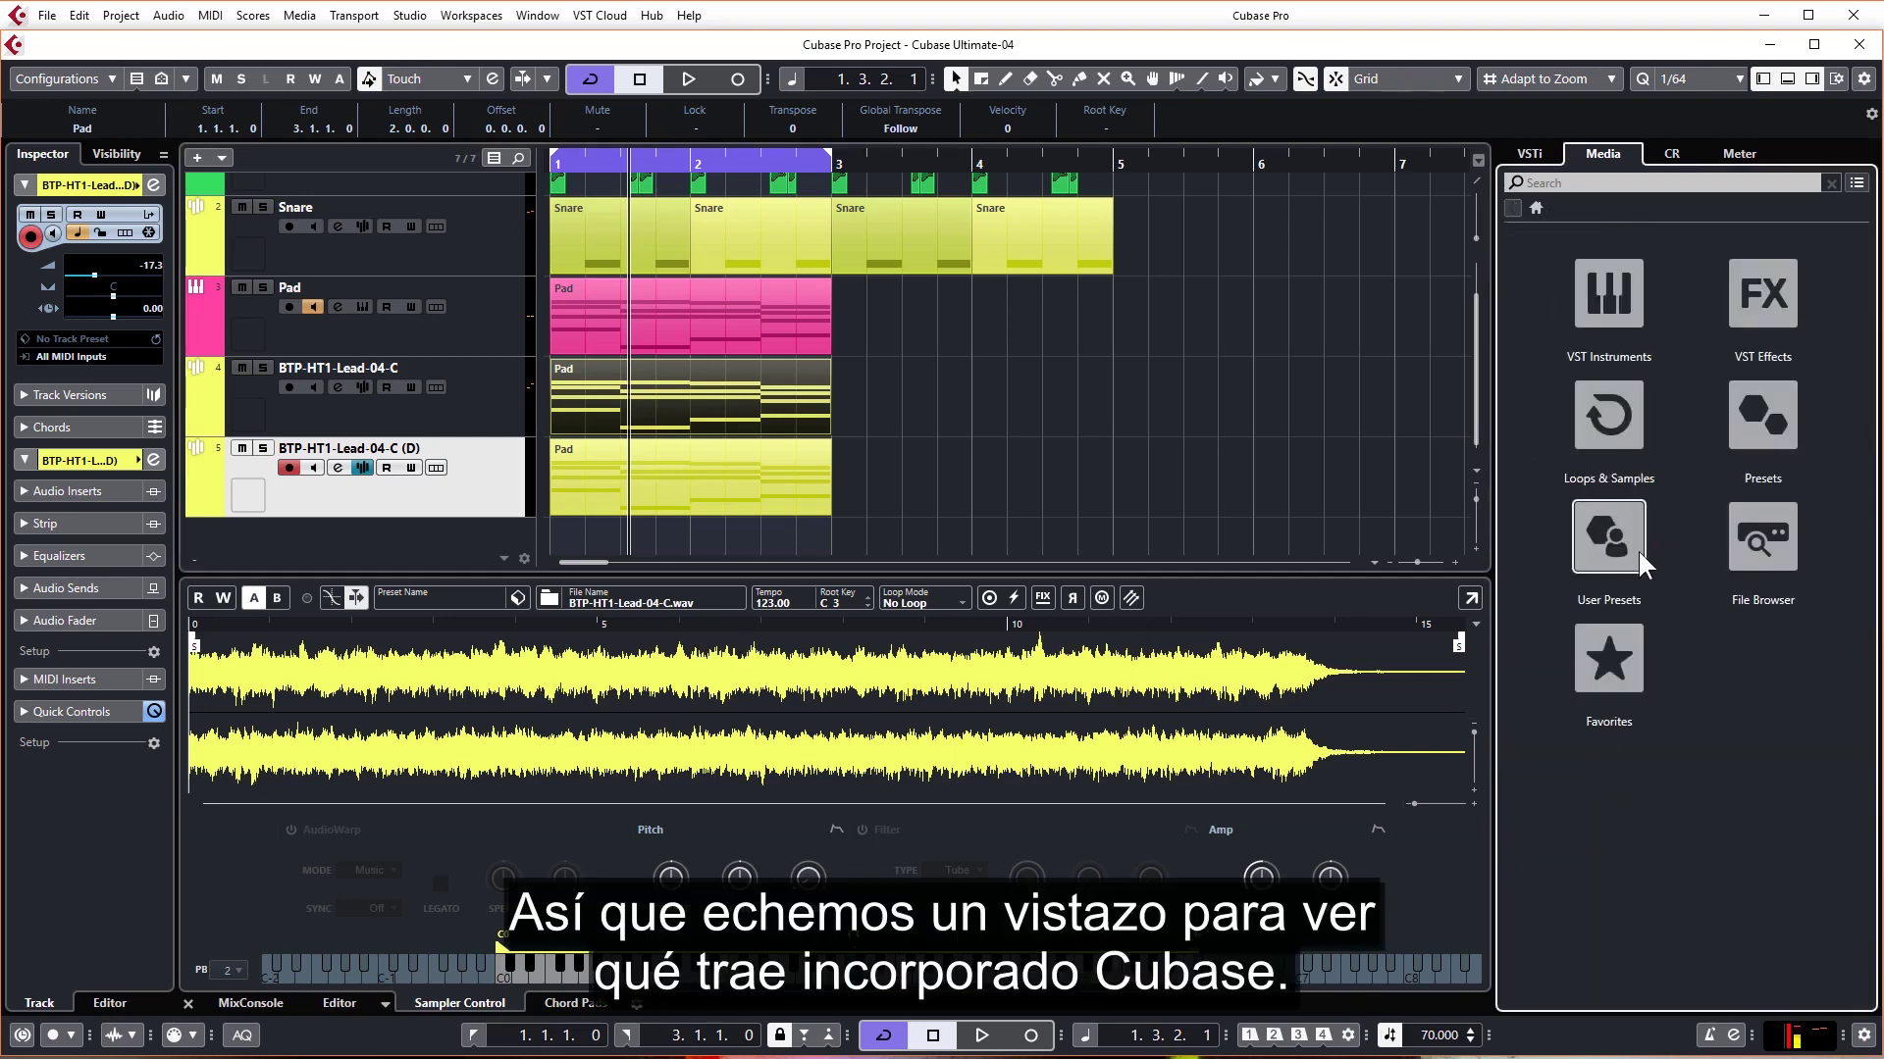
click(1603, 418)
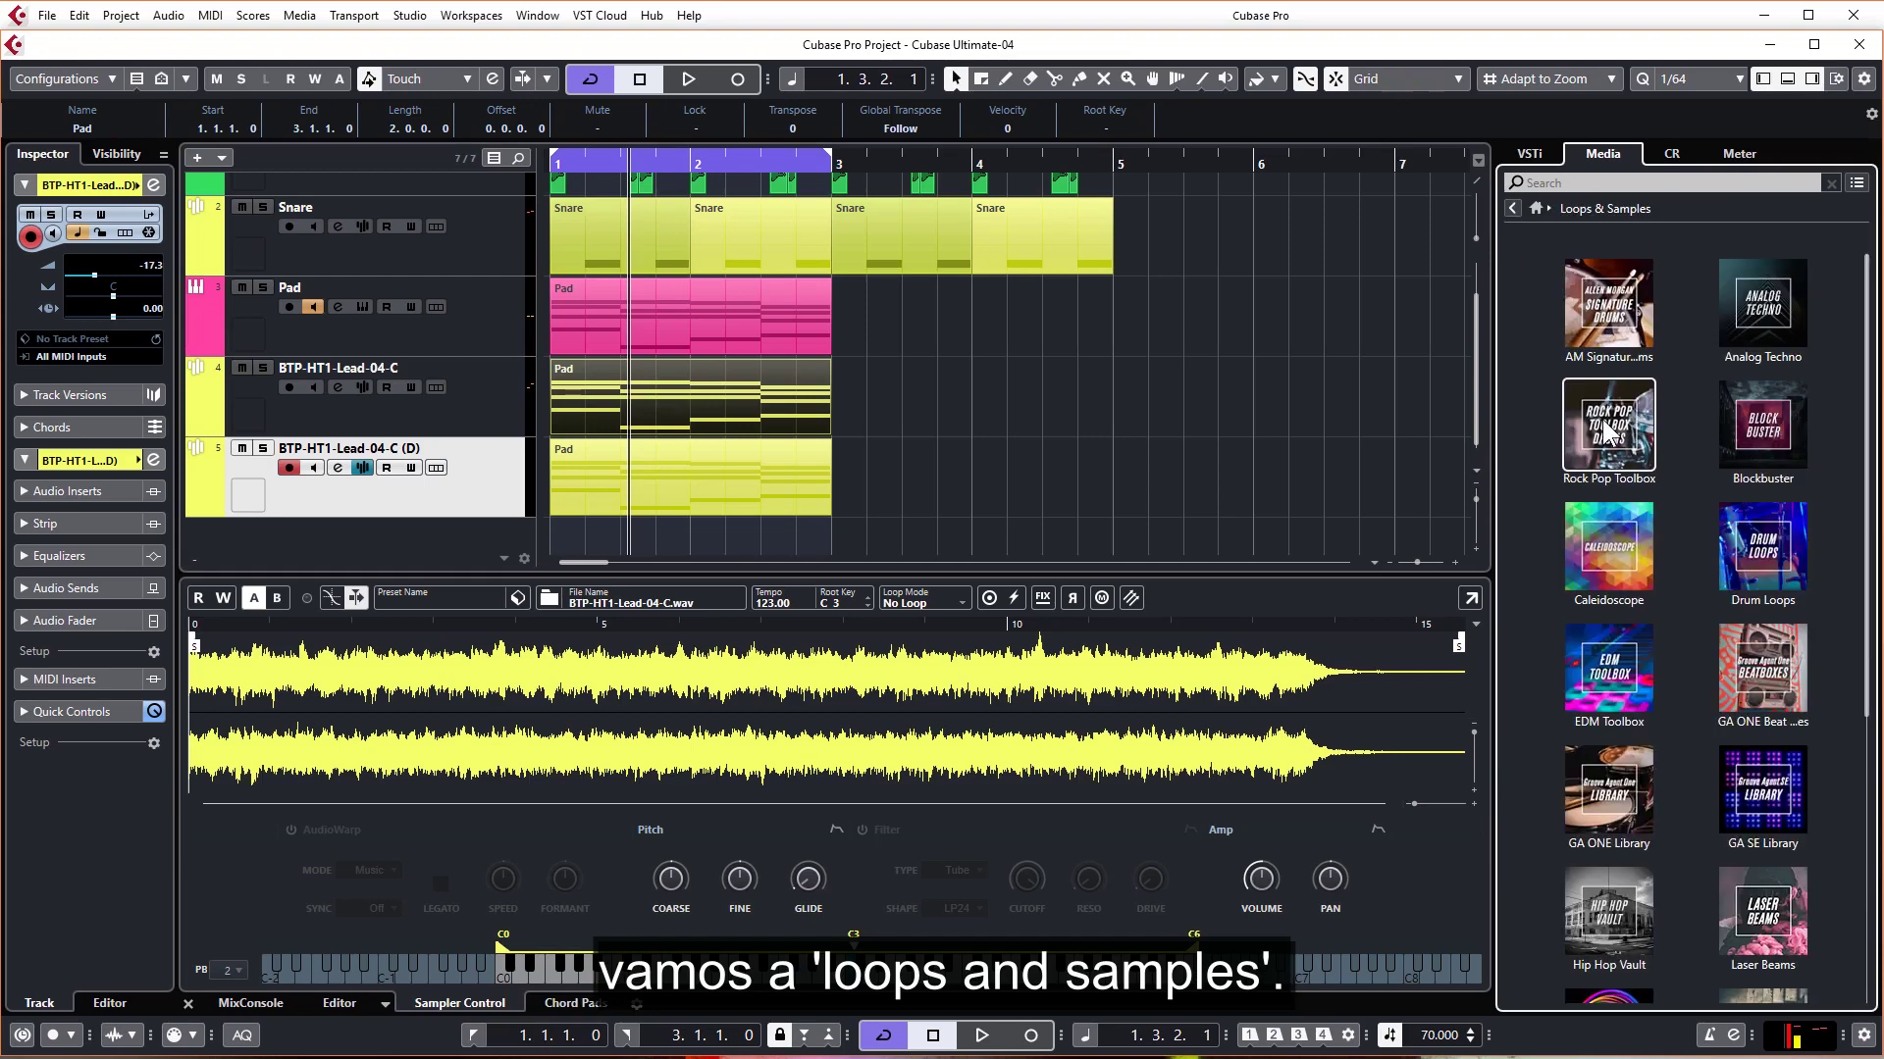
click(1564, 183)
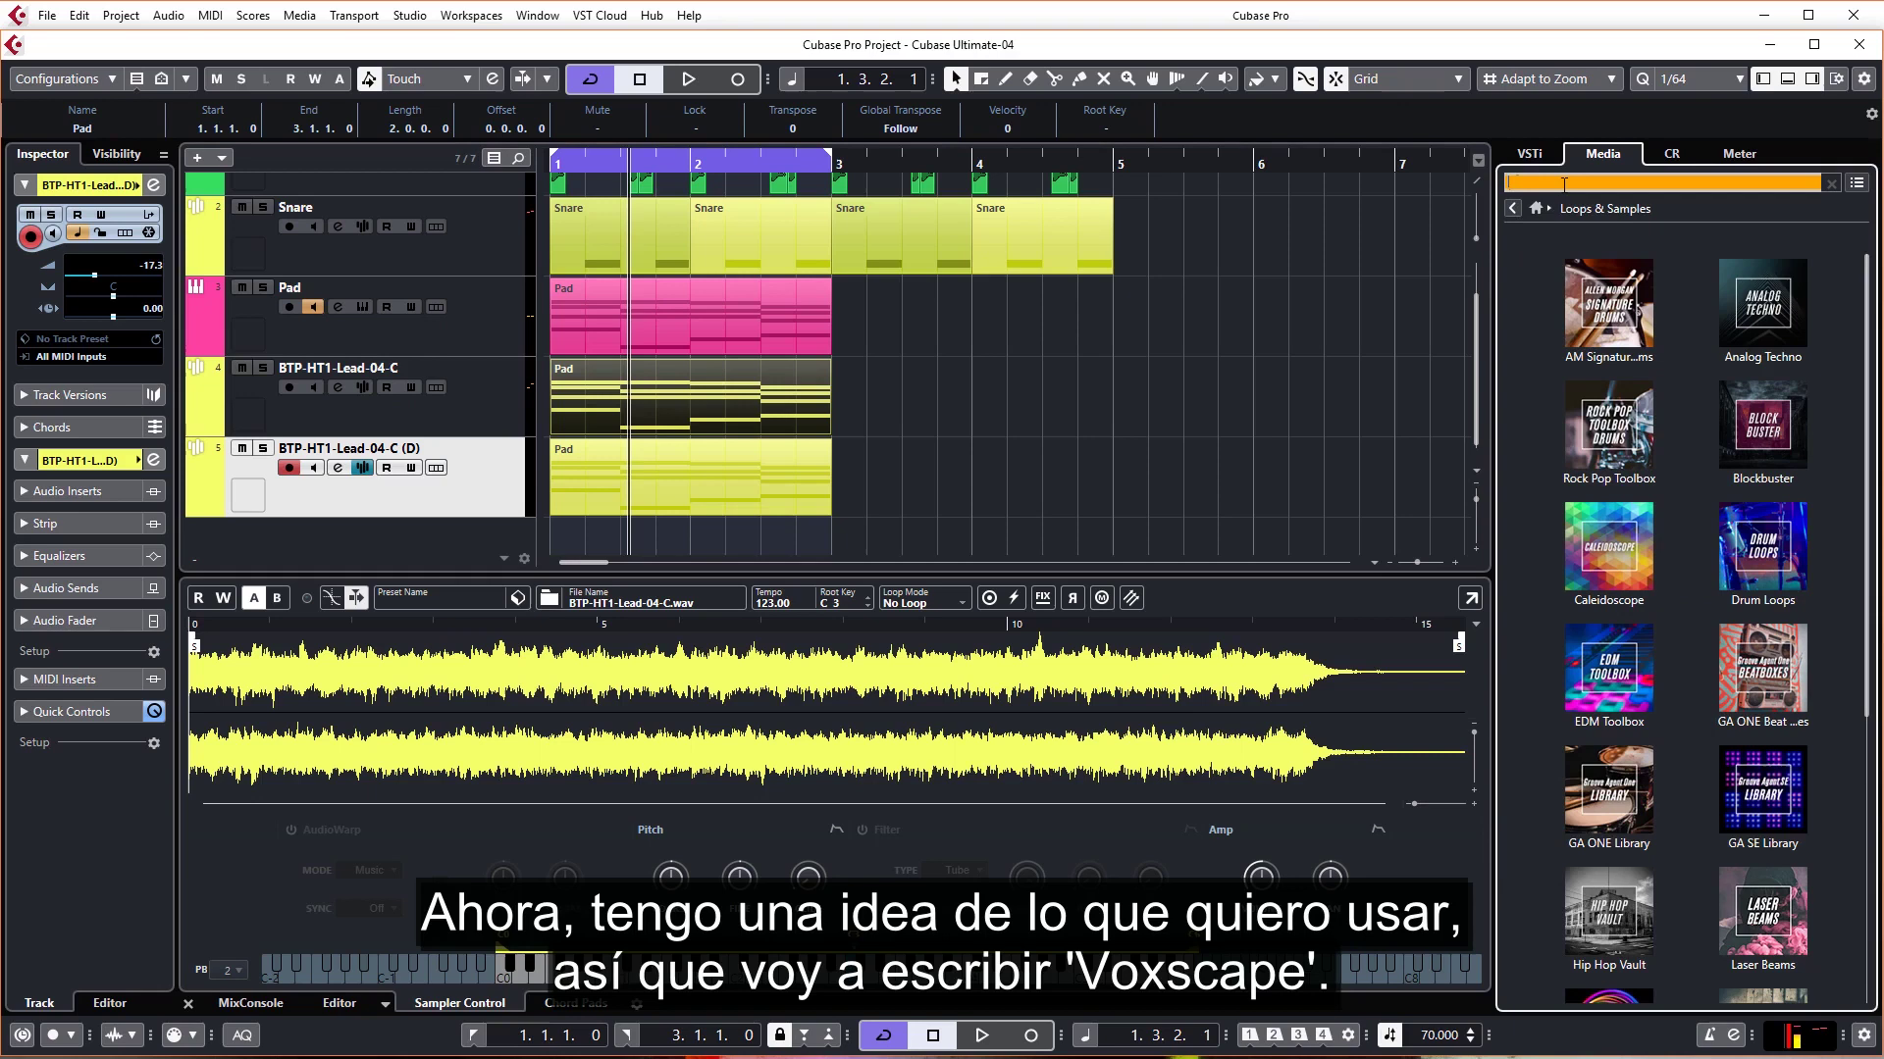
text(voxs)
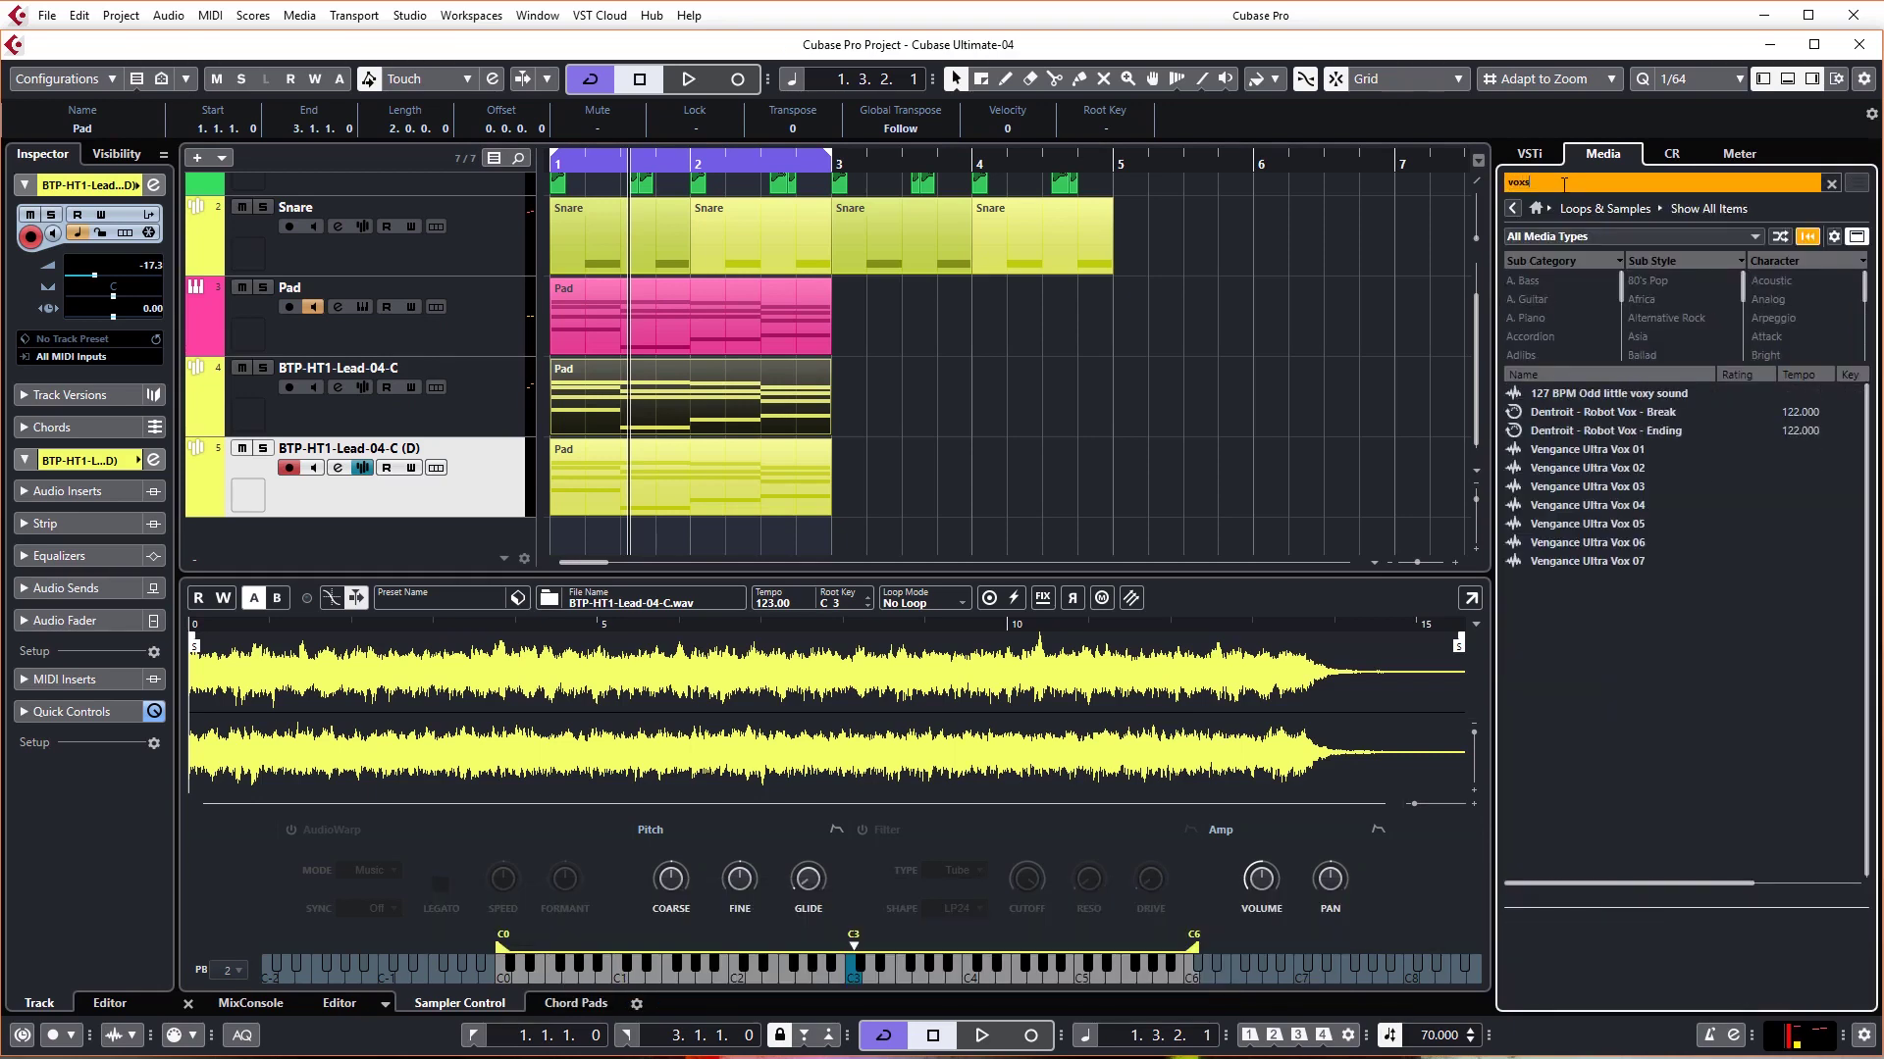
text(cape)
click(1569, 598)
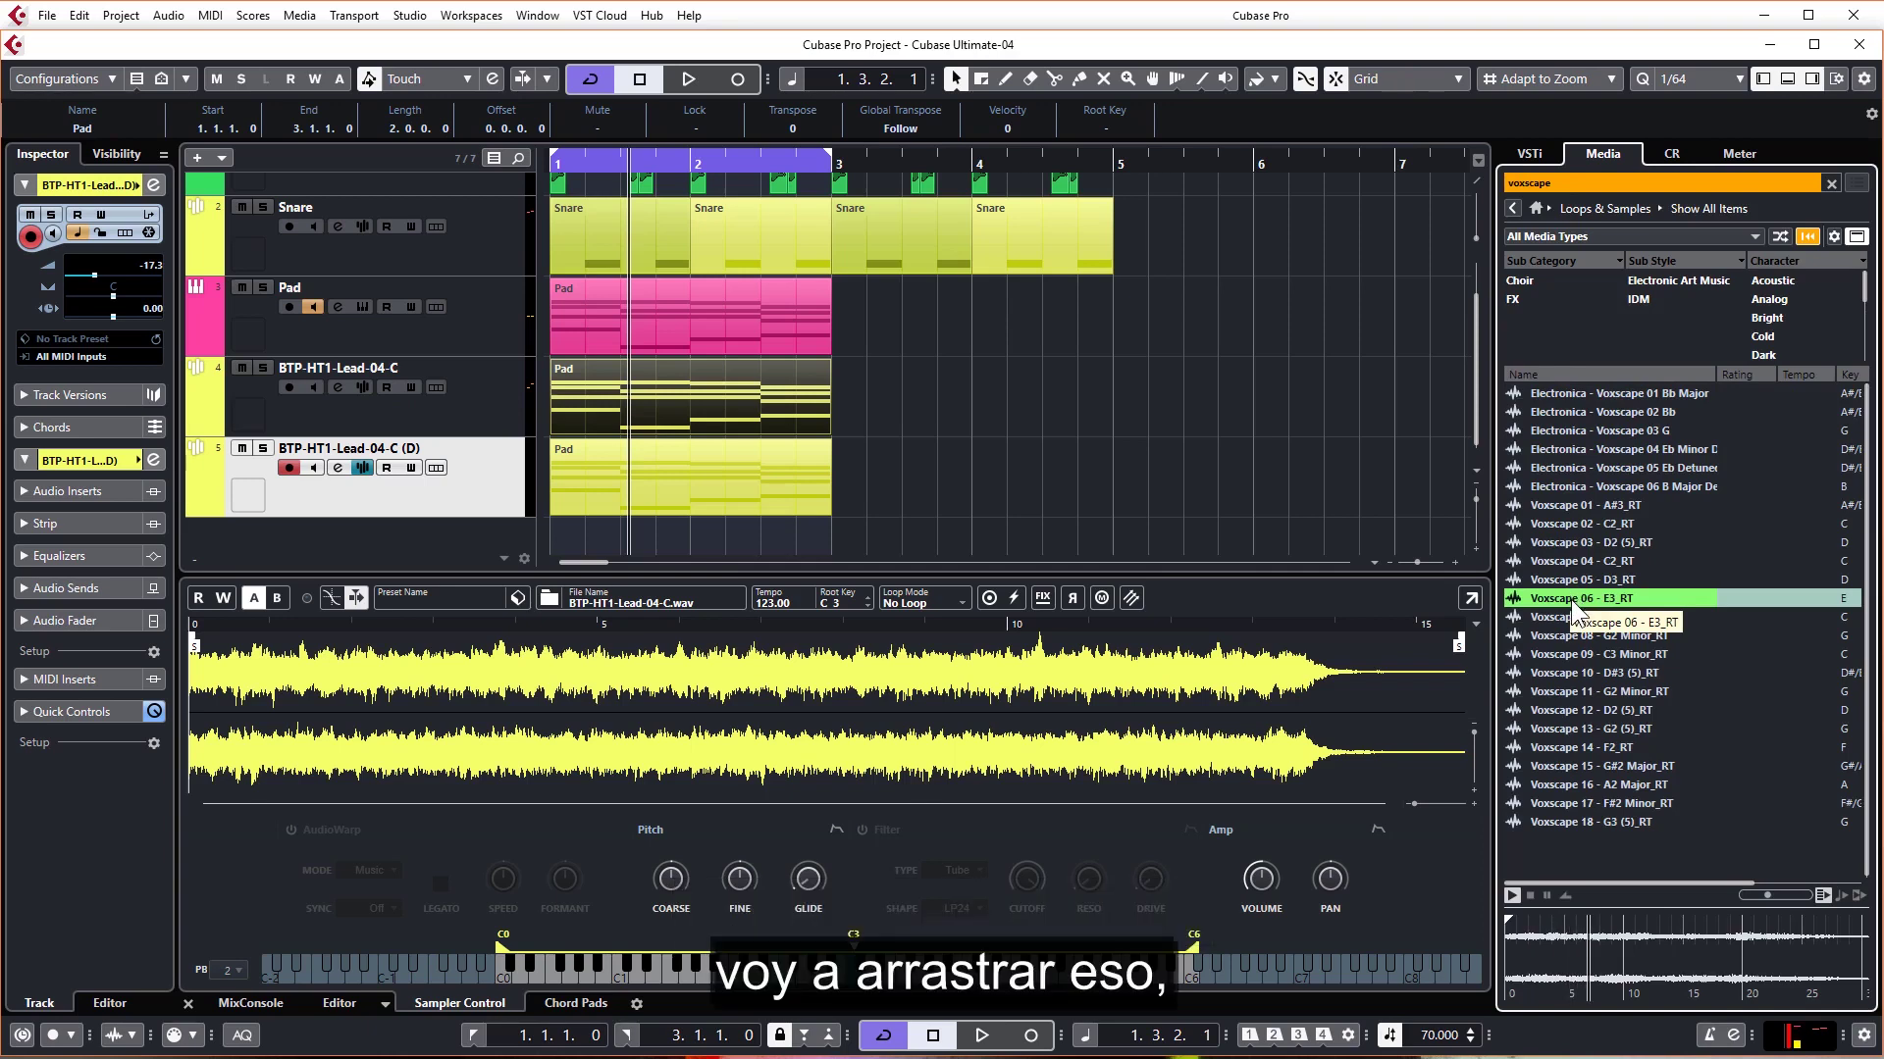
drag(1571, 599, 765, 750)
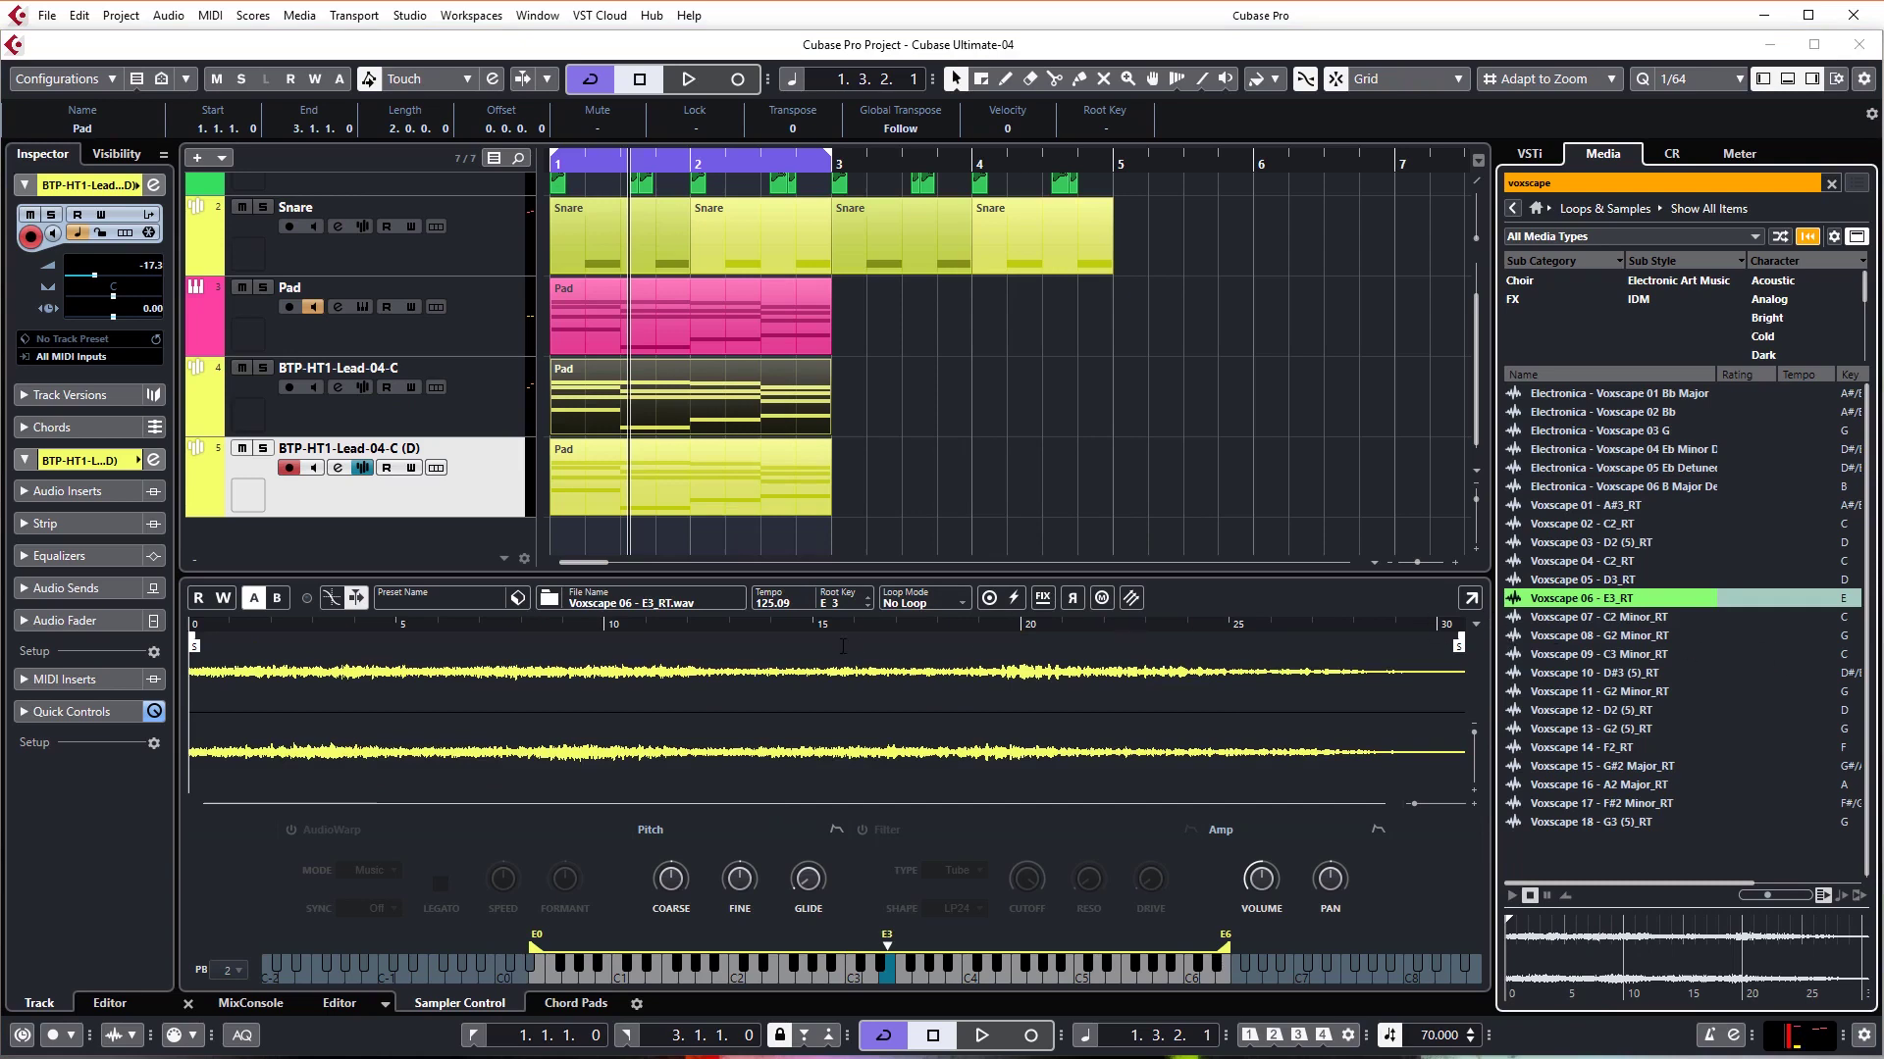
Step: Mute the original lead, play the Voxscape lead alone raised to -14.5 dB, then unmute and play both
click(675, 468)
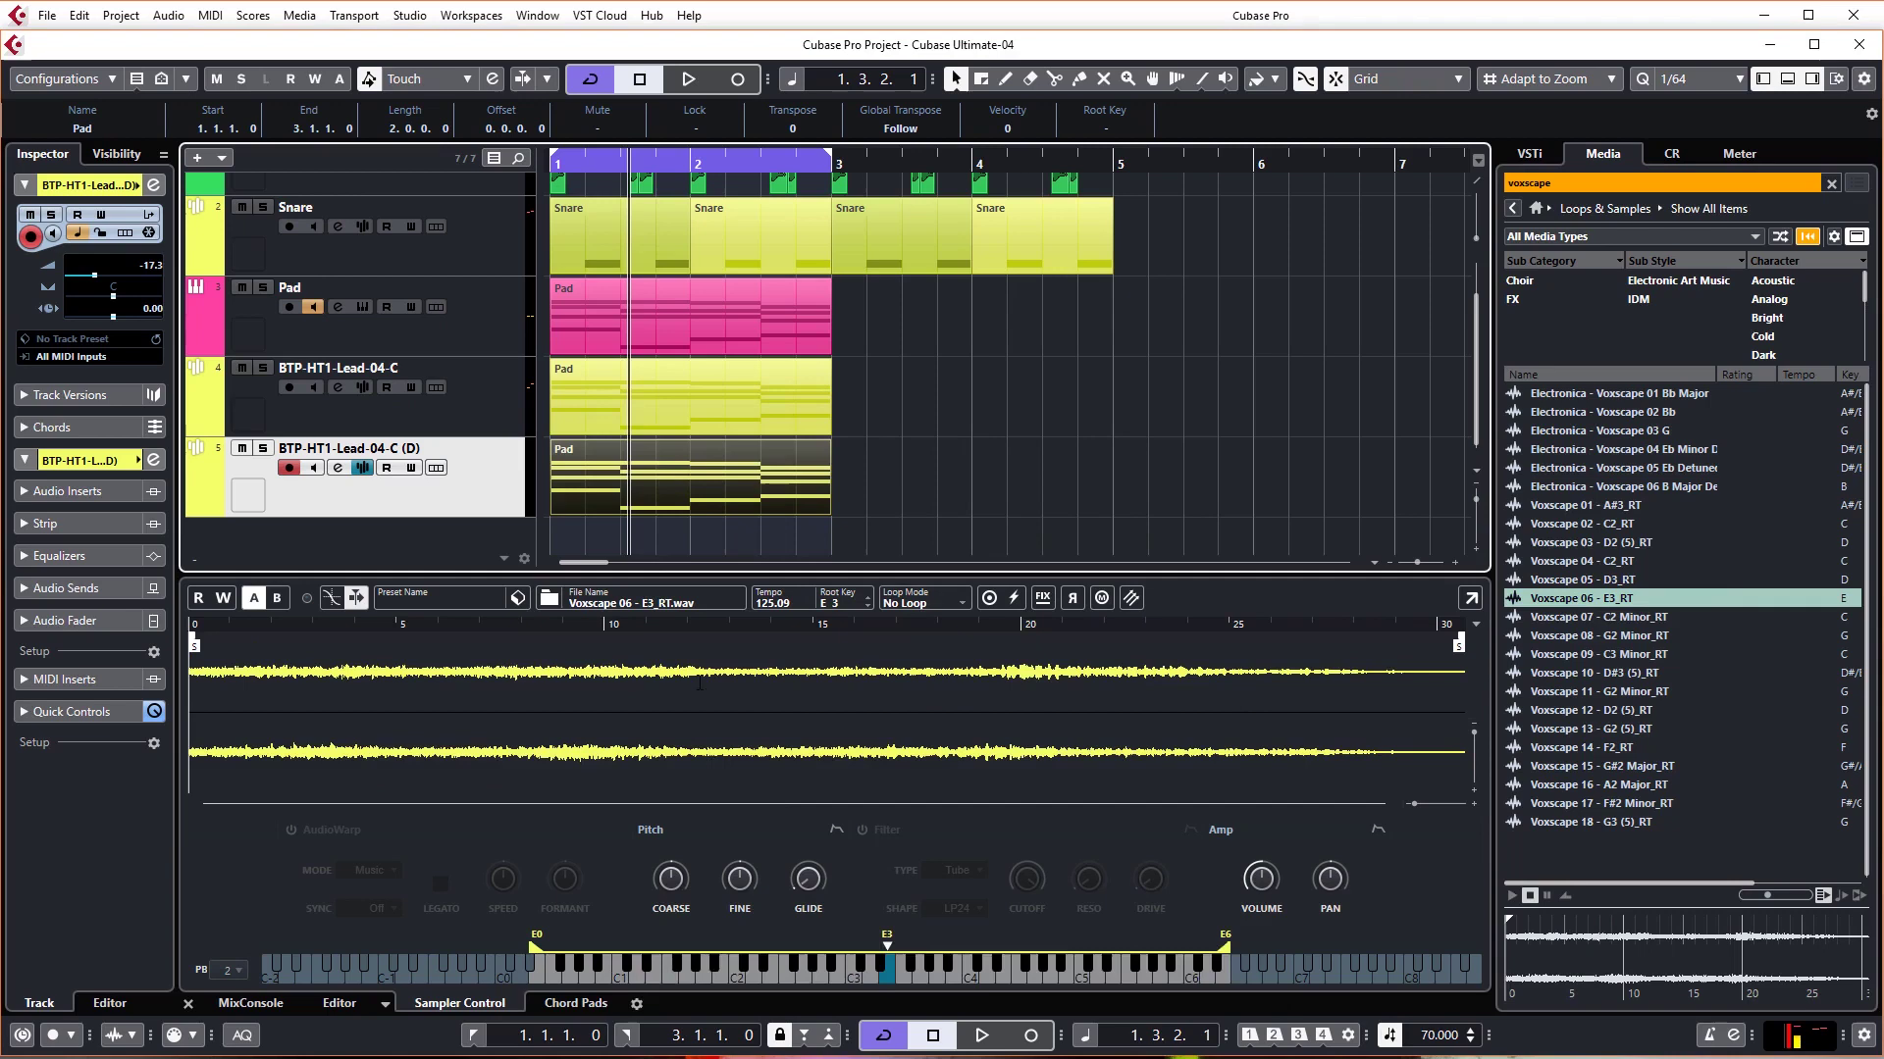
click(240, 368)
key(space)
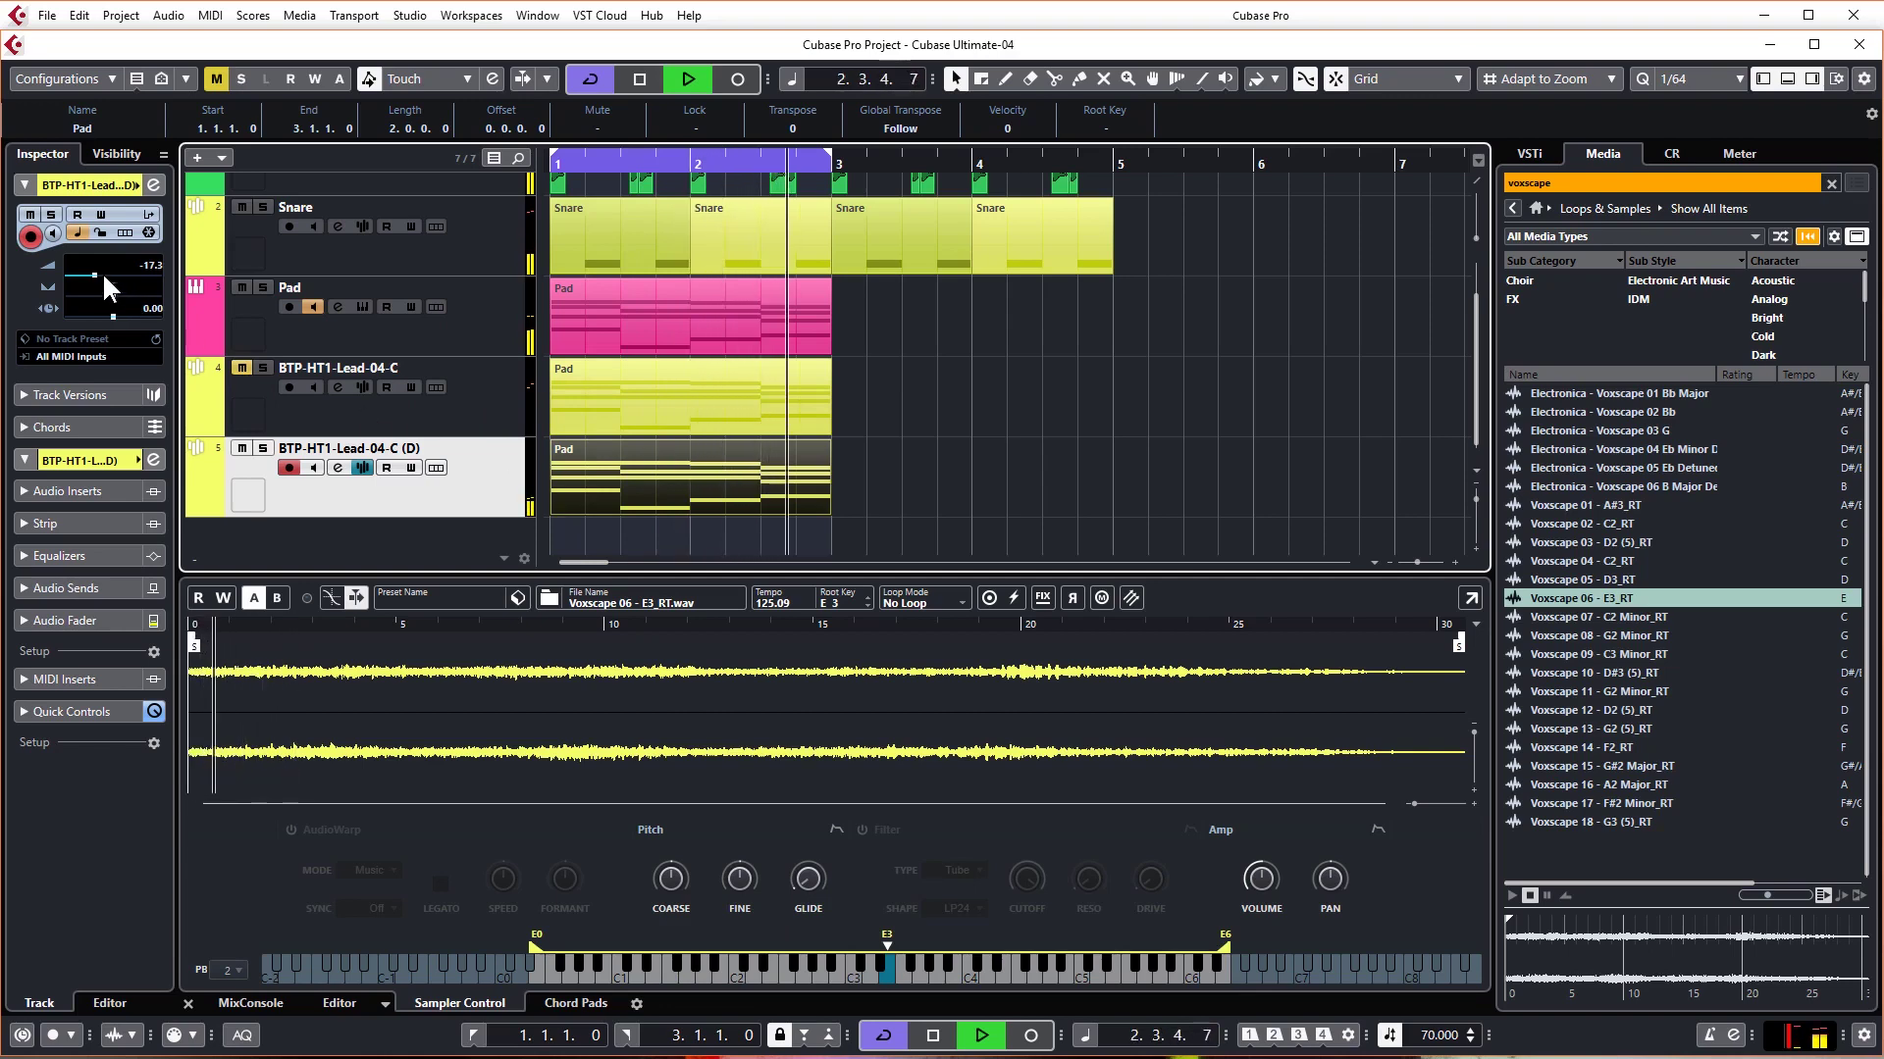
drag(94, 275, 98, 273)
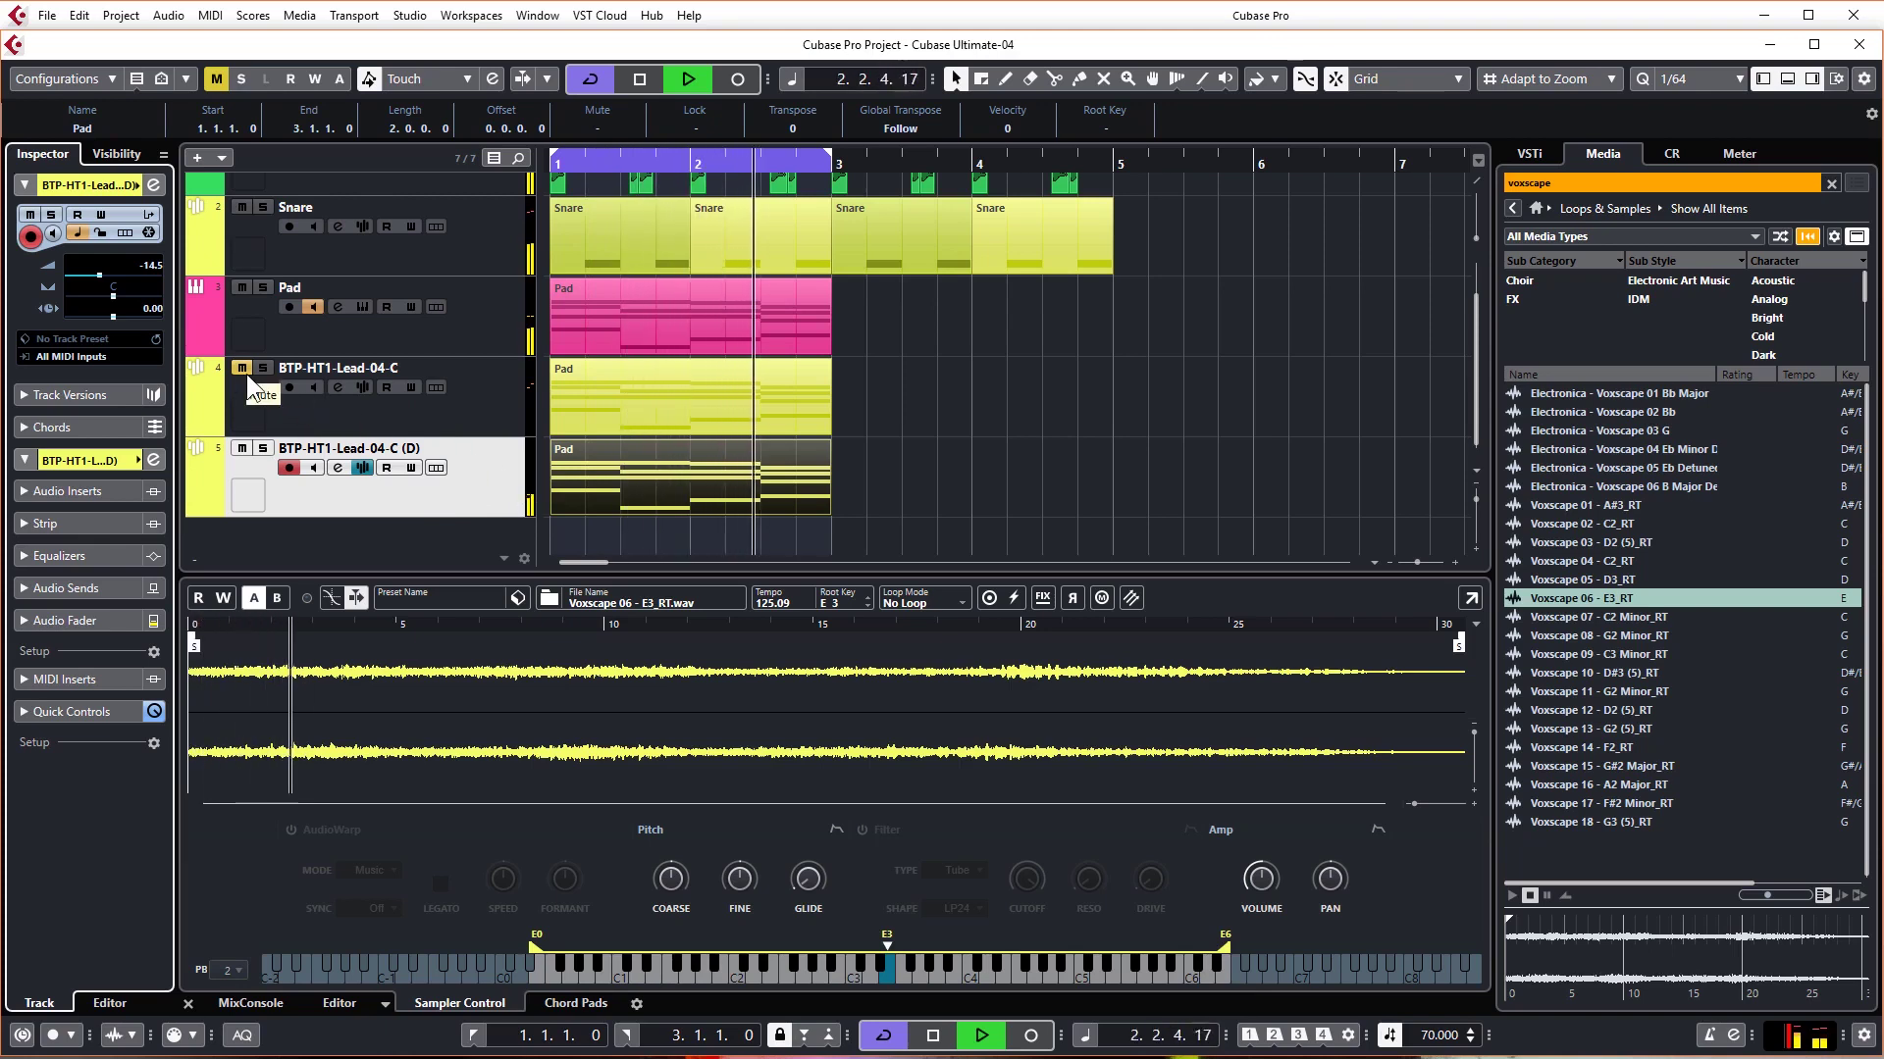
key(space)
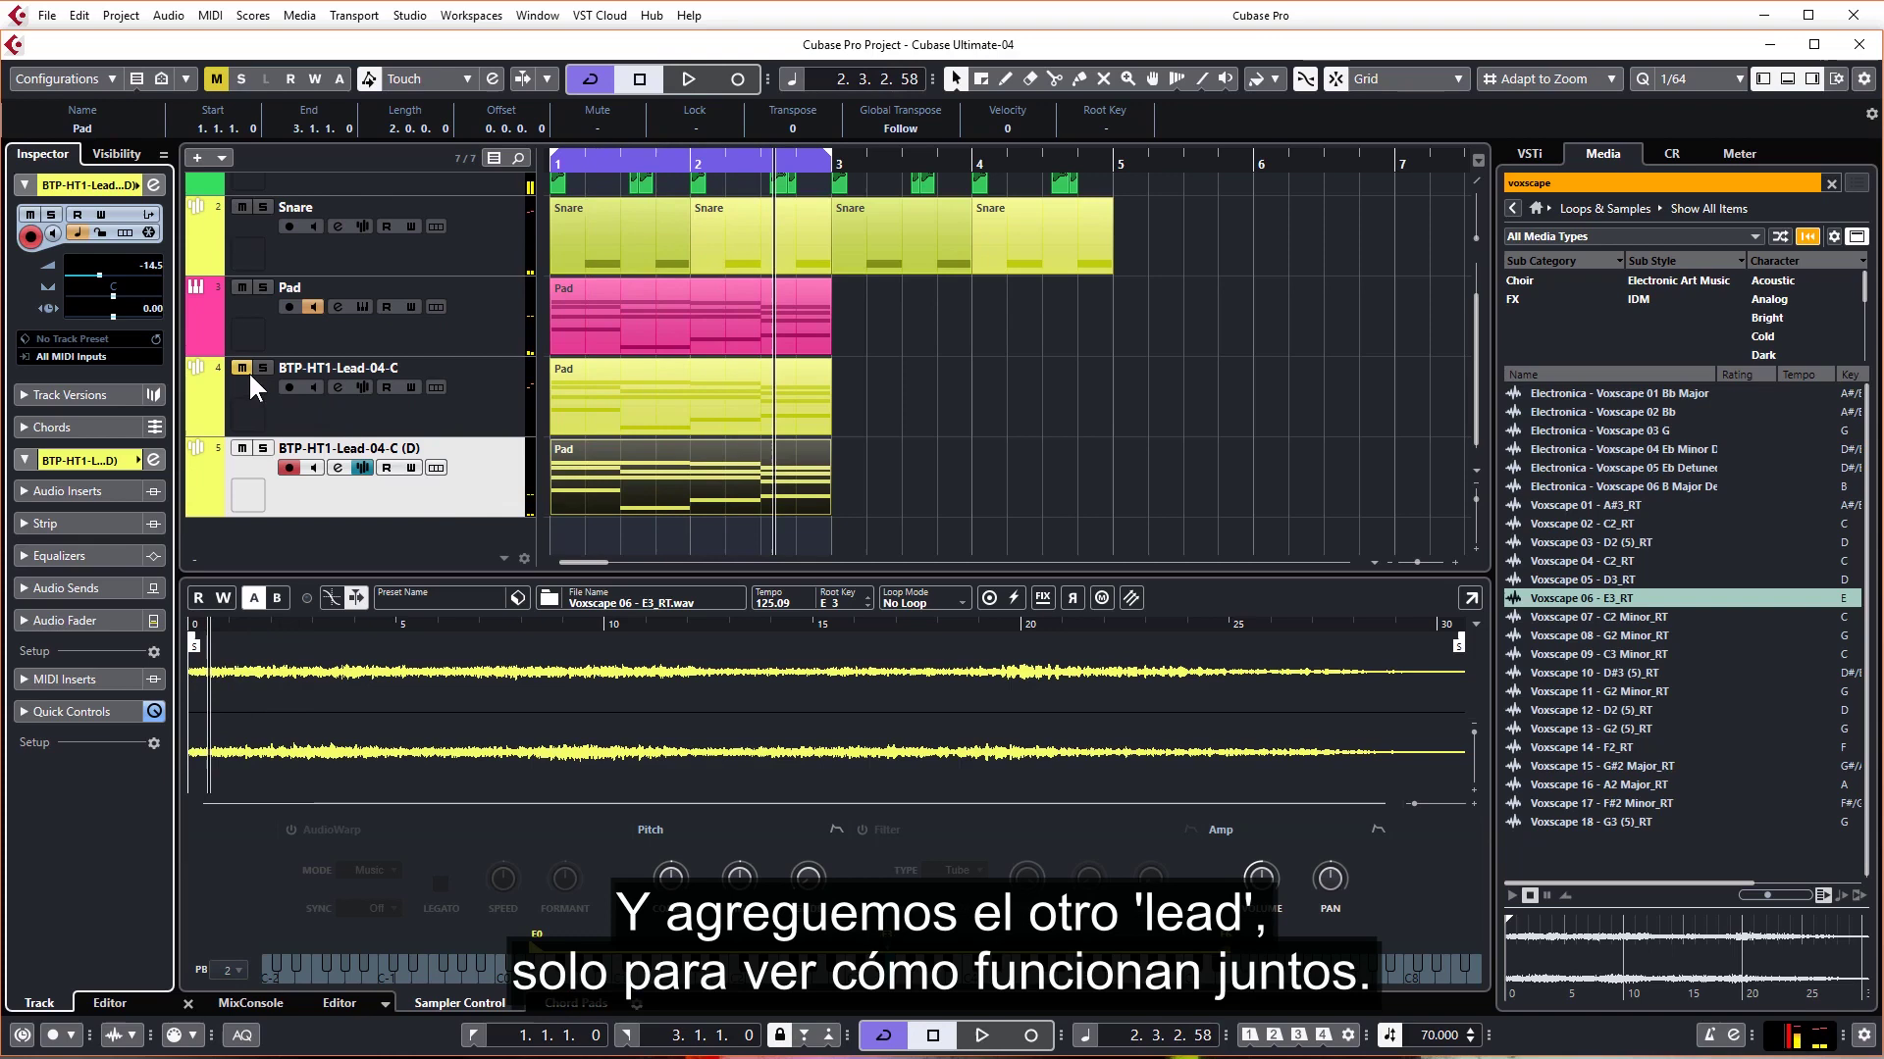
click(244, 370)
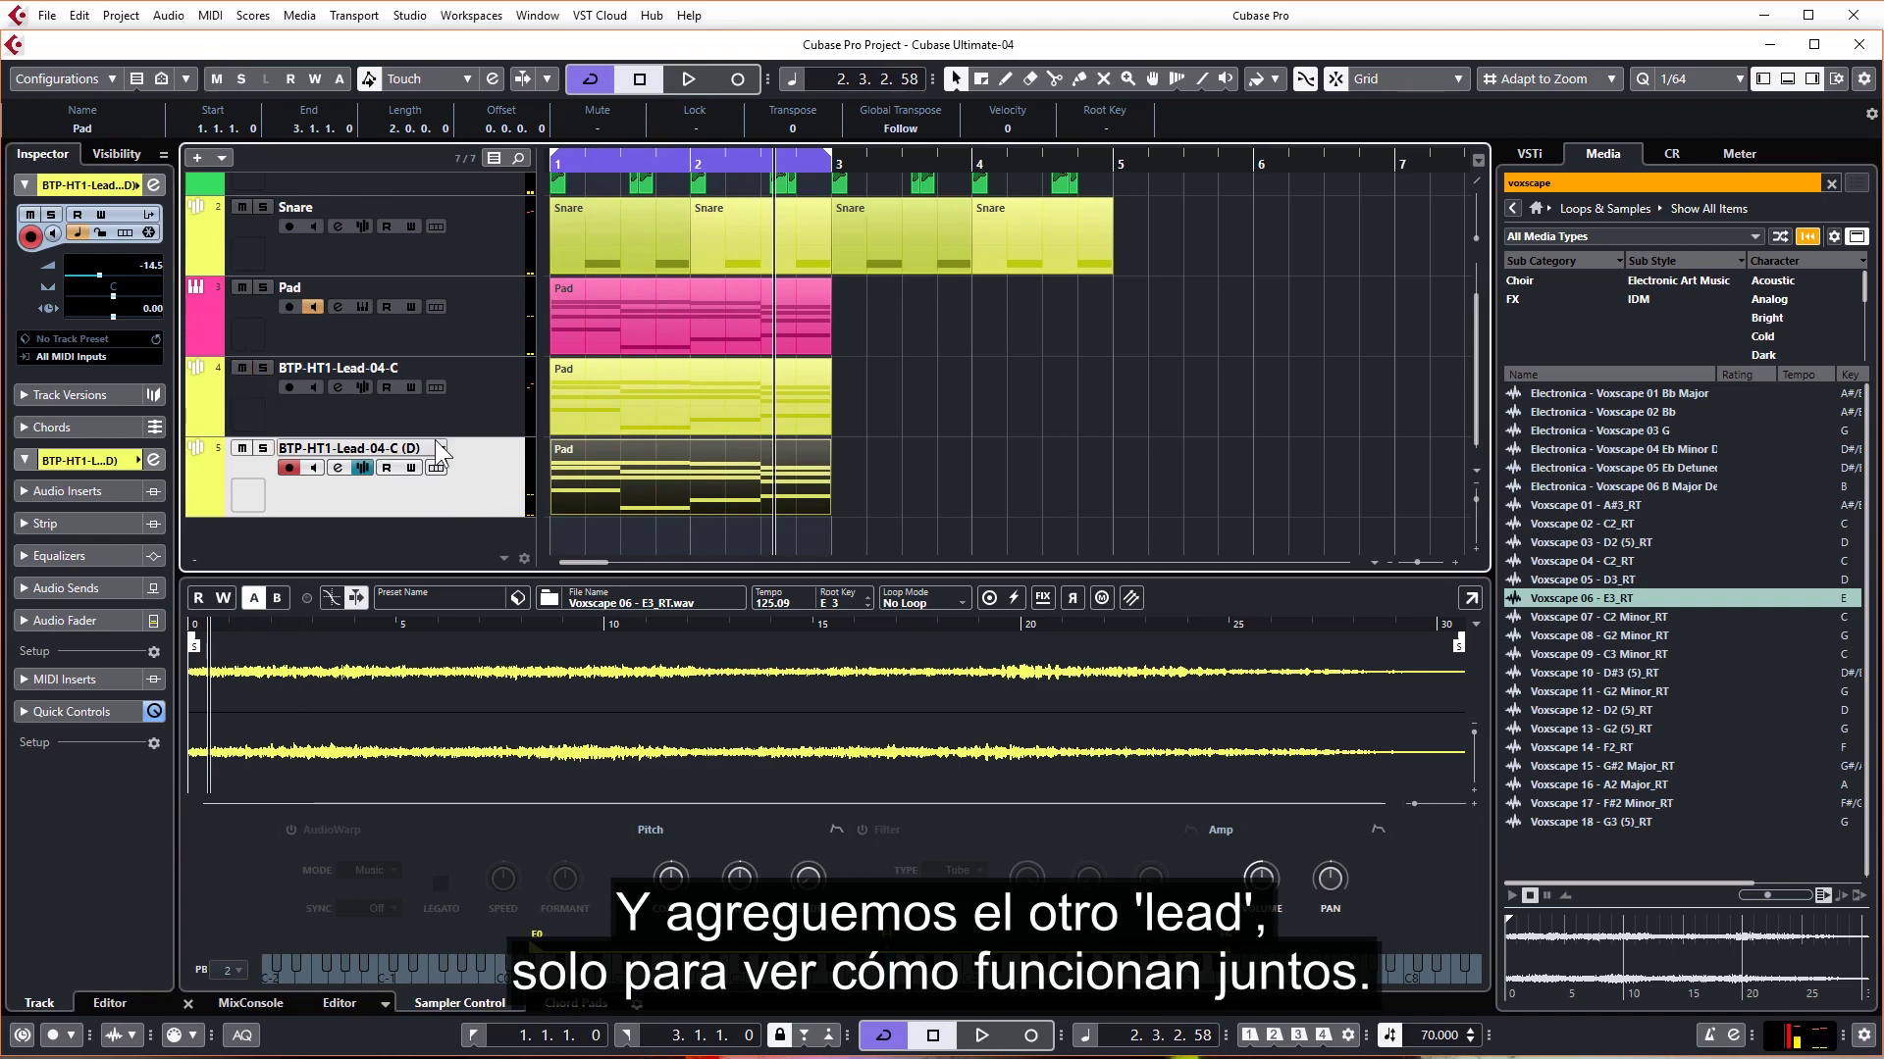
key(space)
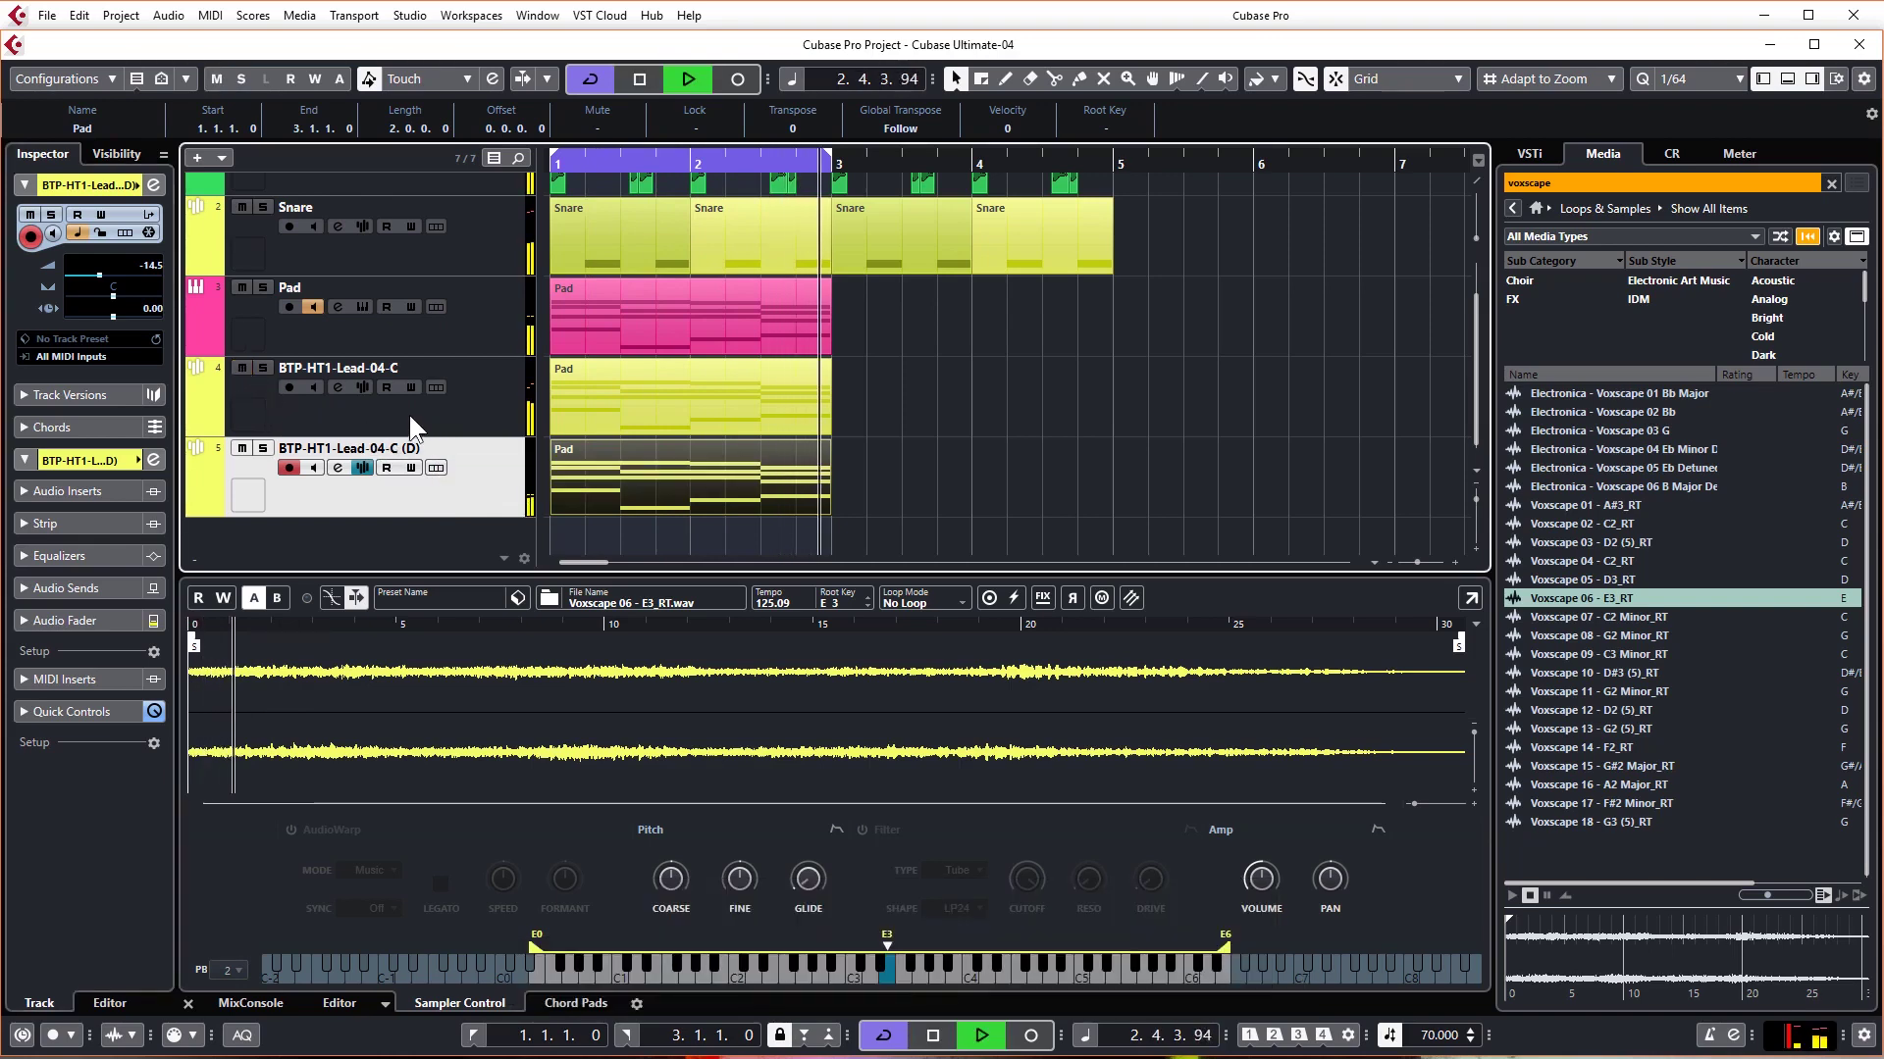
Step: Turn the original lead track down to -21.5 dB
click(445, 402)
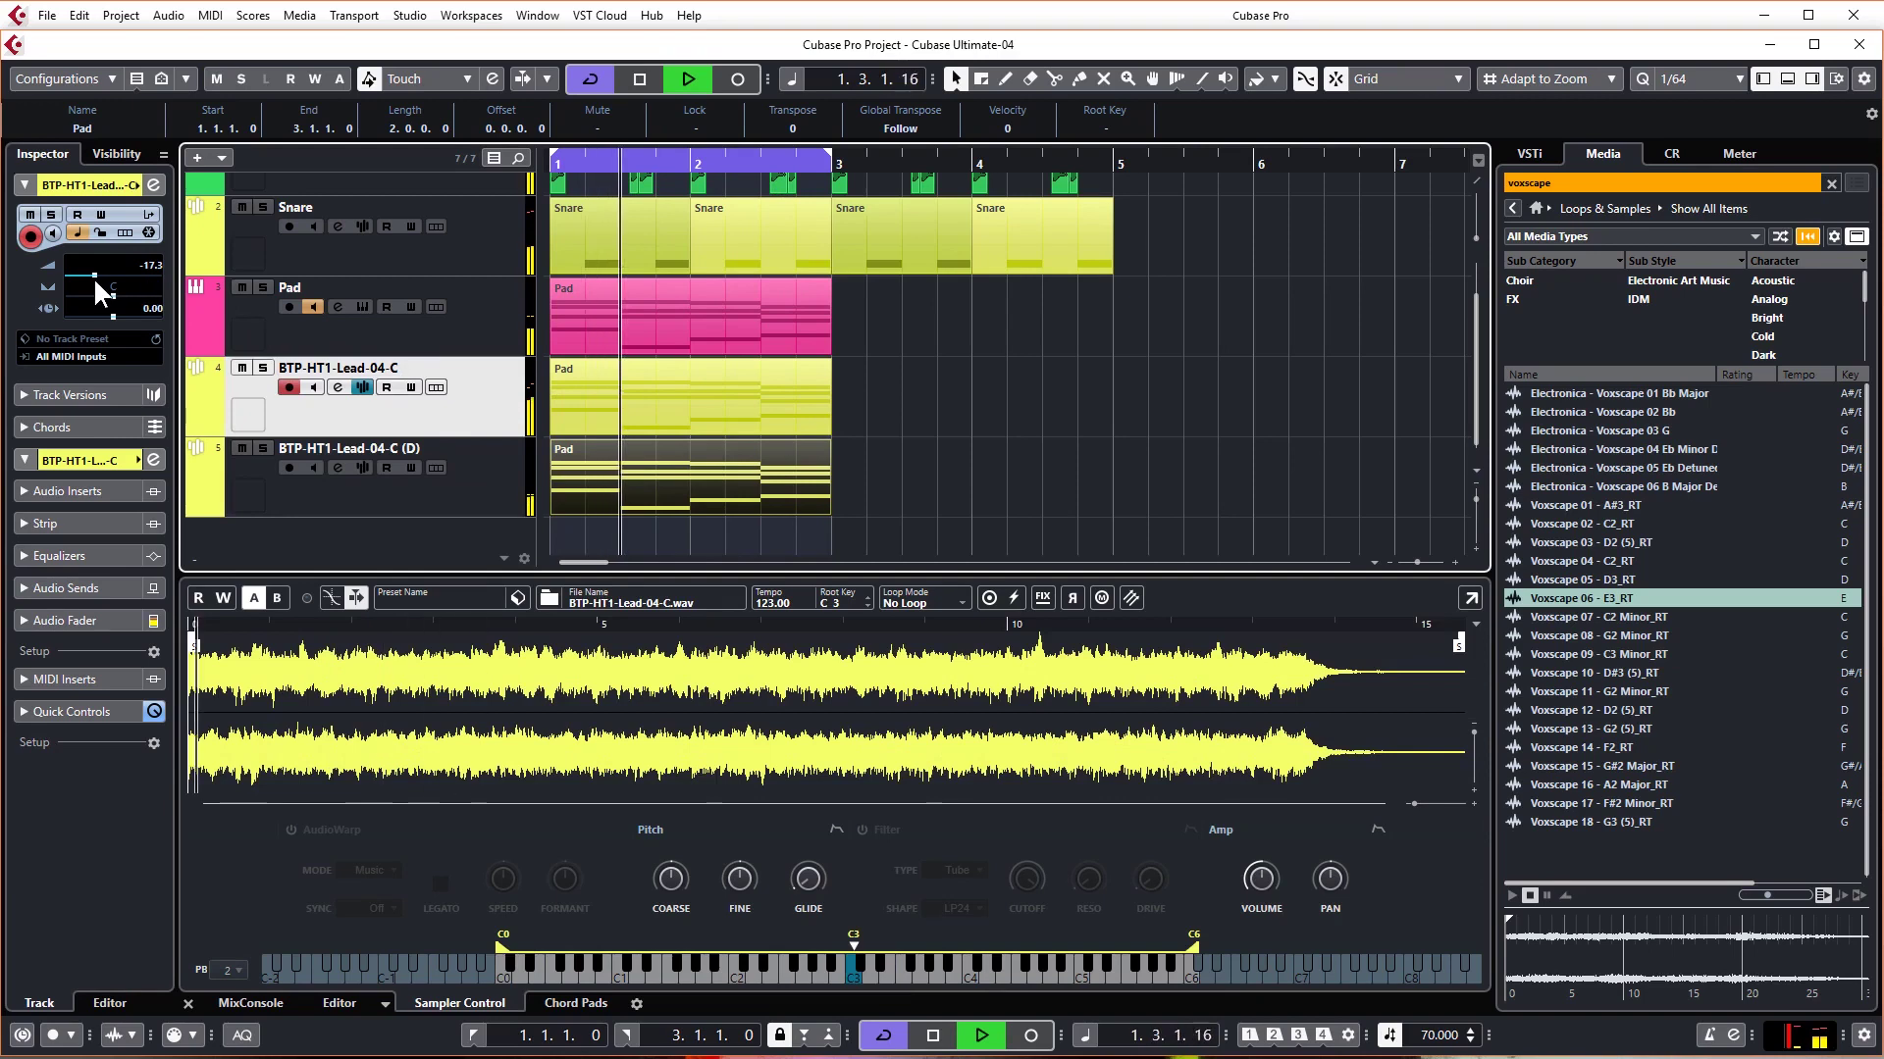
drag(93, 273, 90, 273)
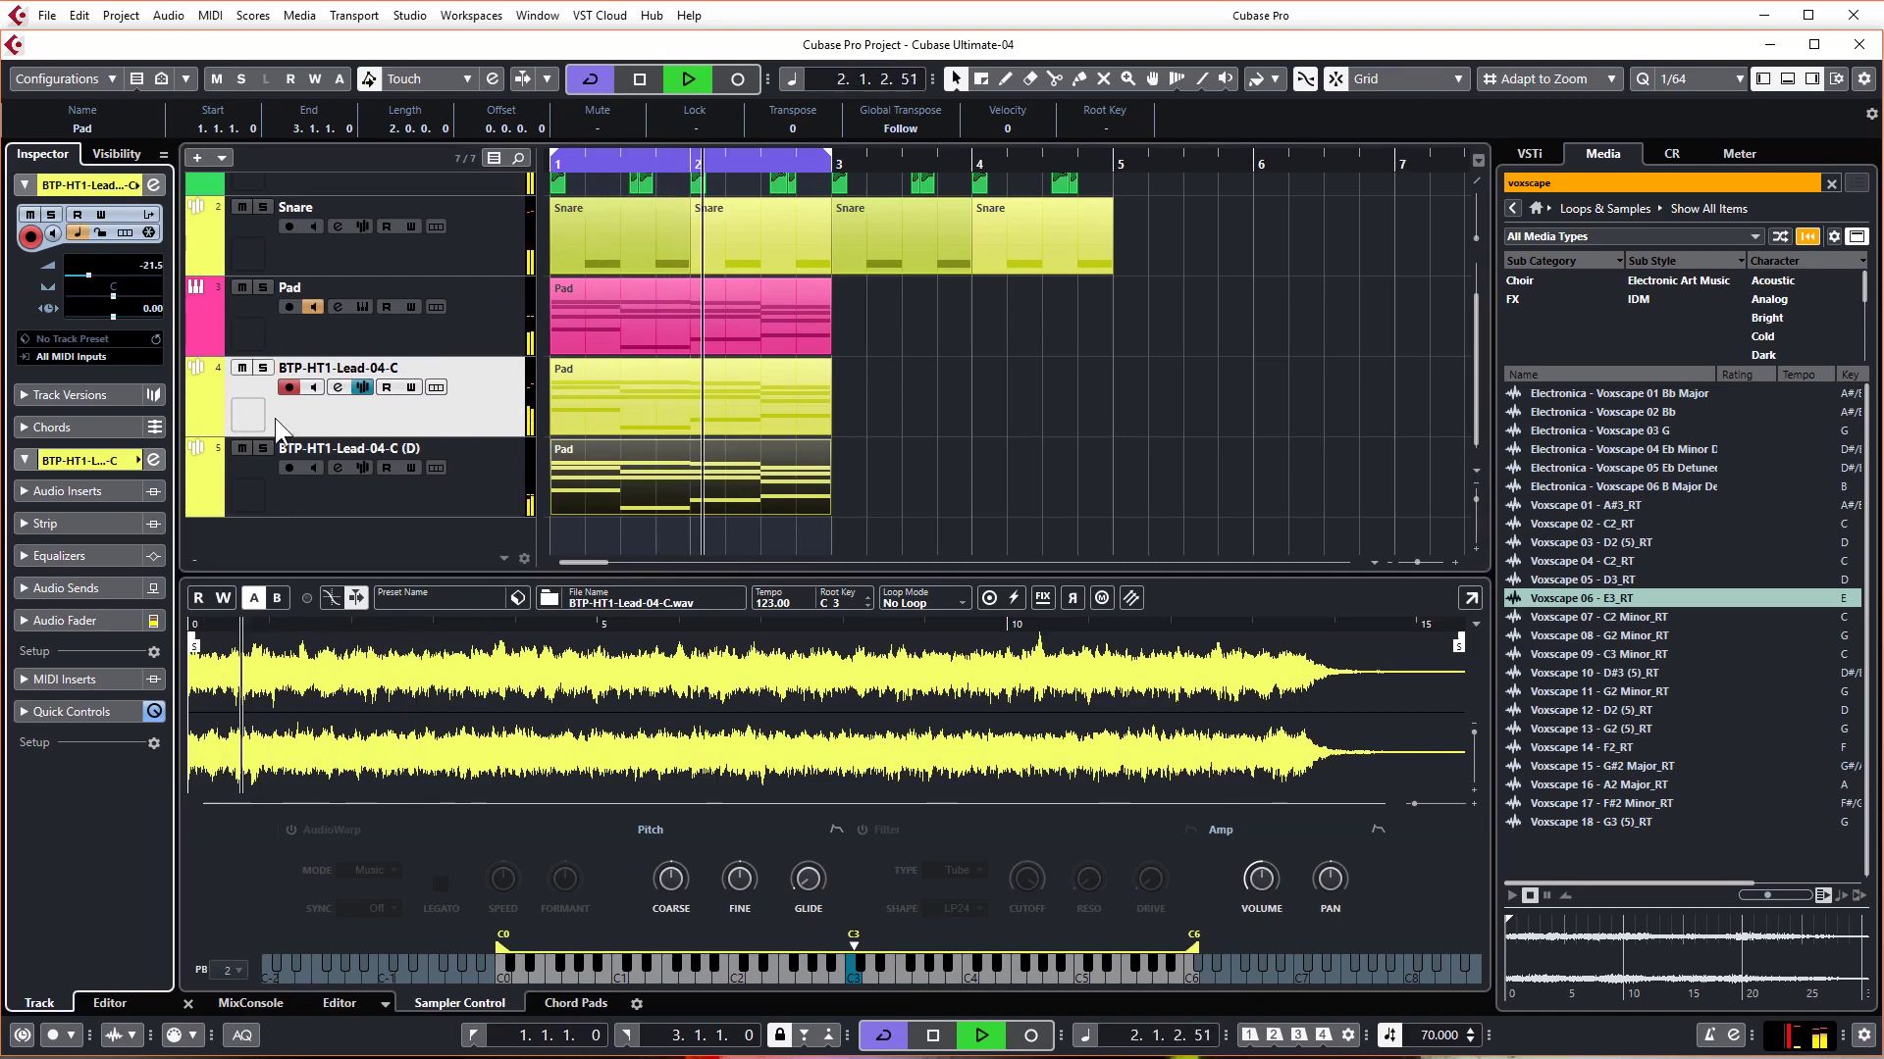
click(474, 492)
key(space)
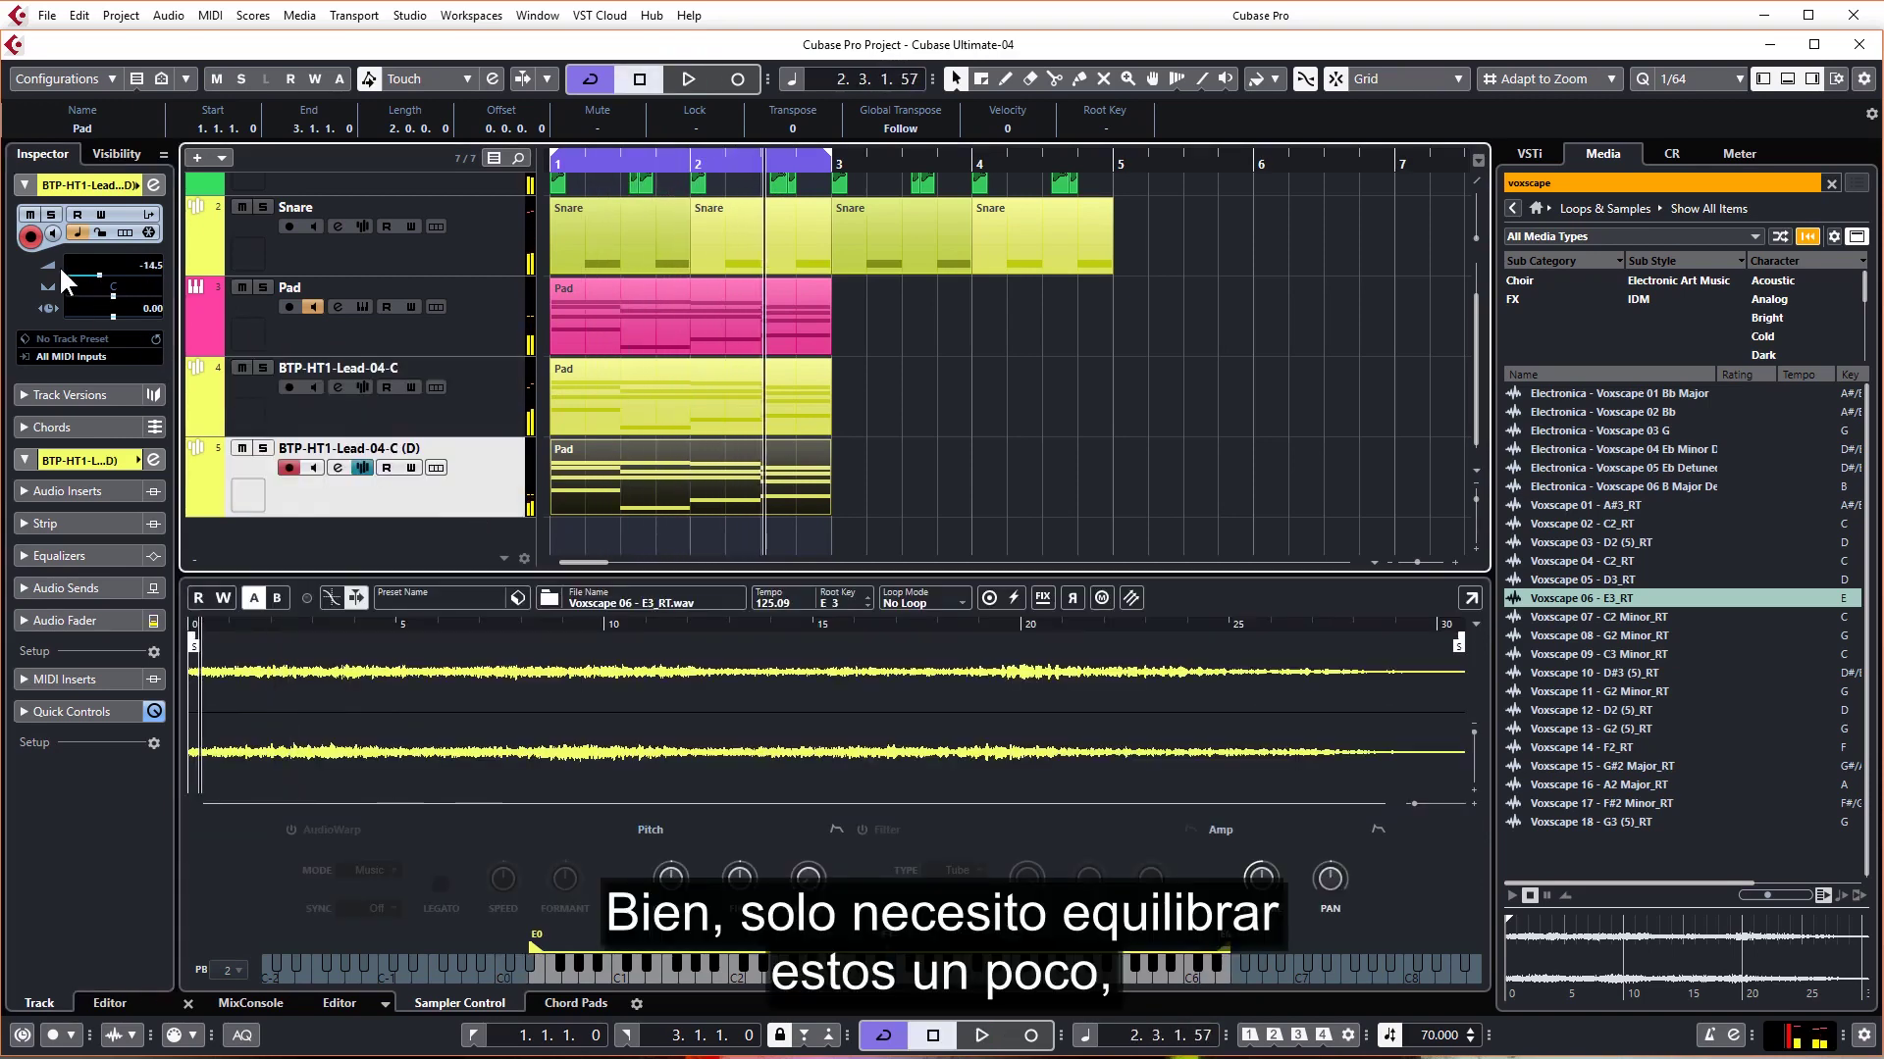
Step: Raise the Voxscape vocal lead to -11.5 dB while playing back to judge the balance
click(504, 386)
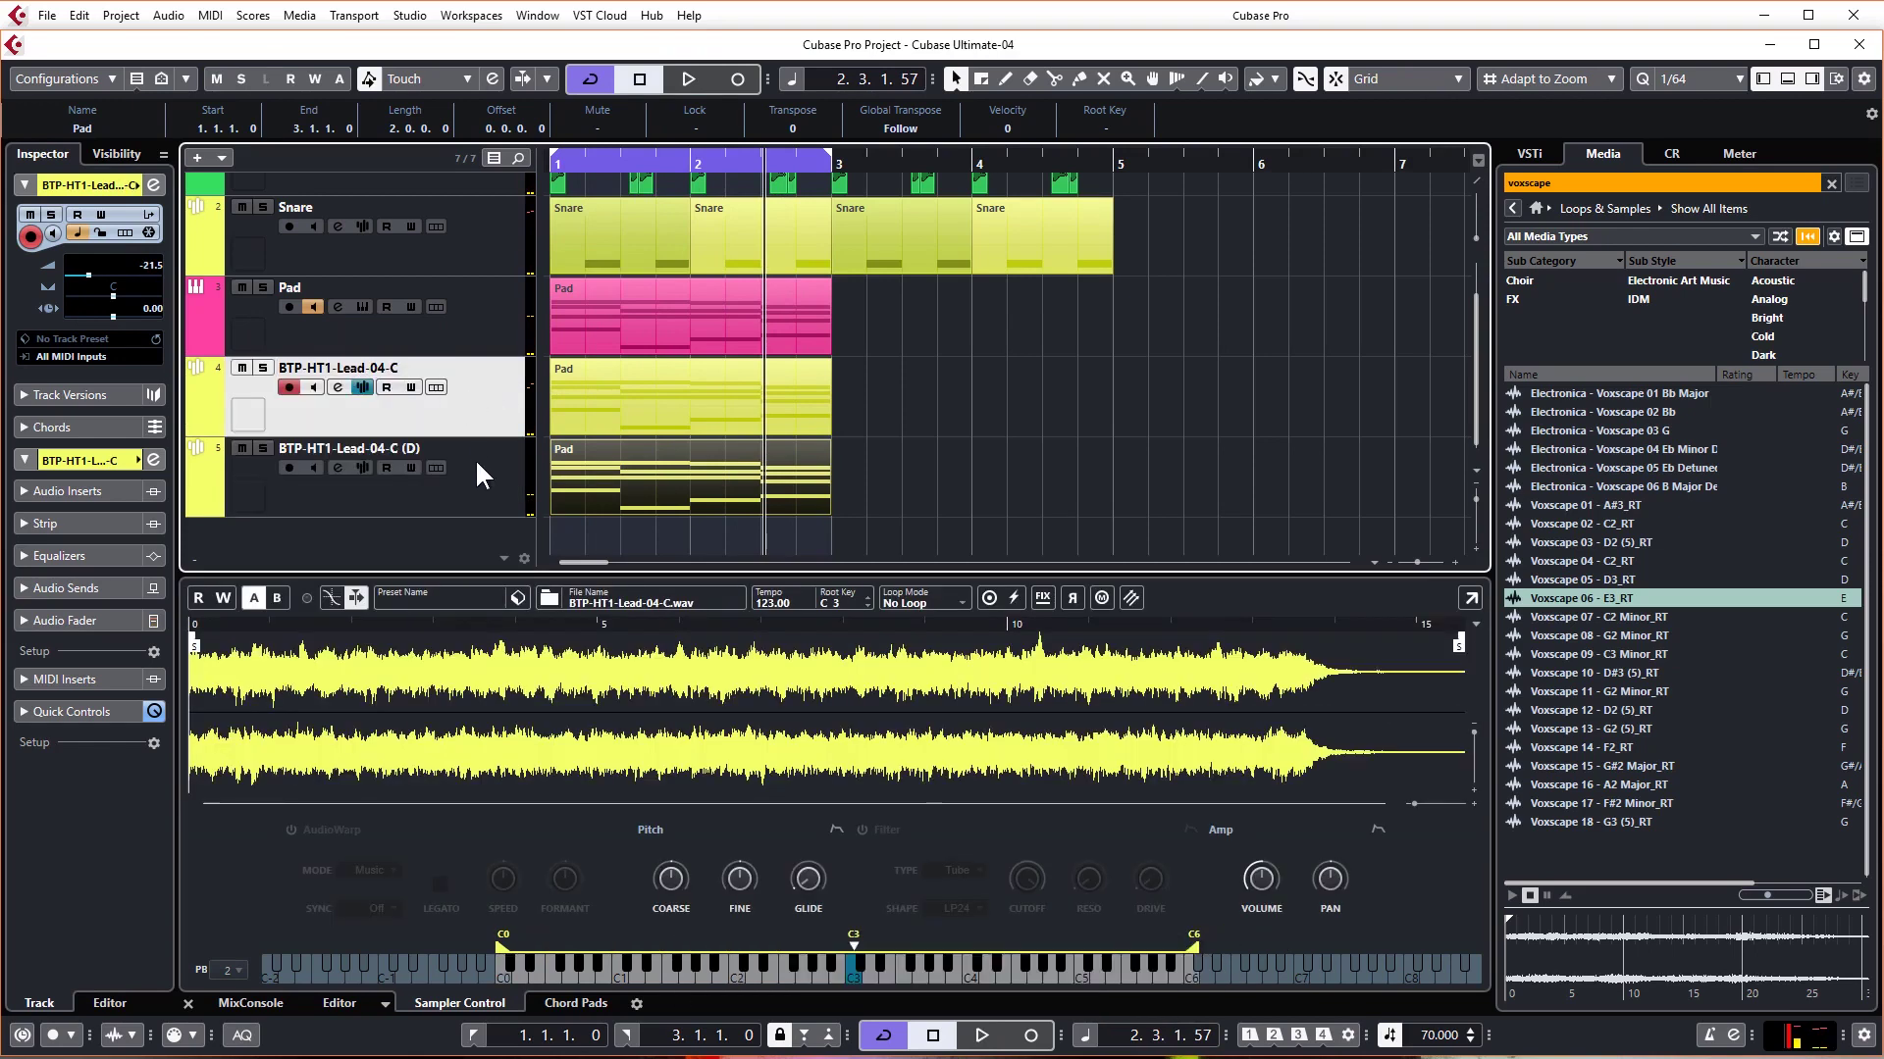
click(475, 459)
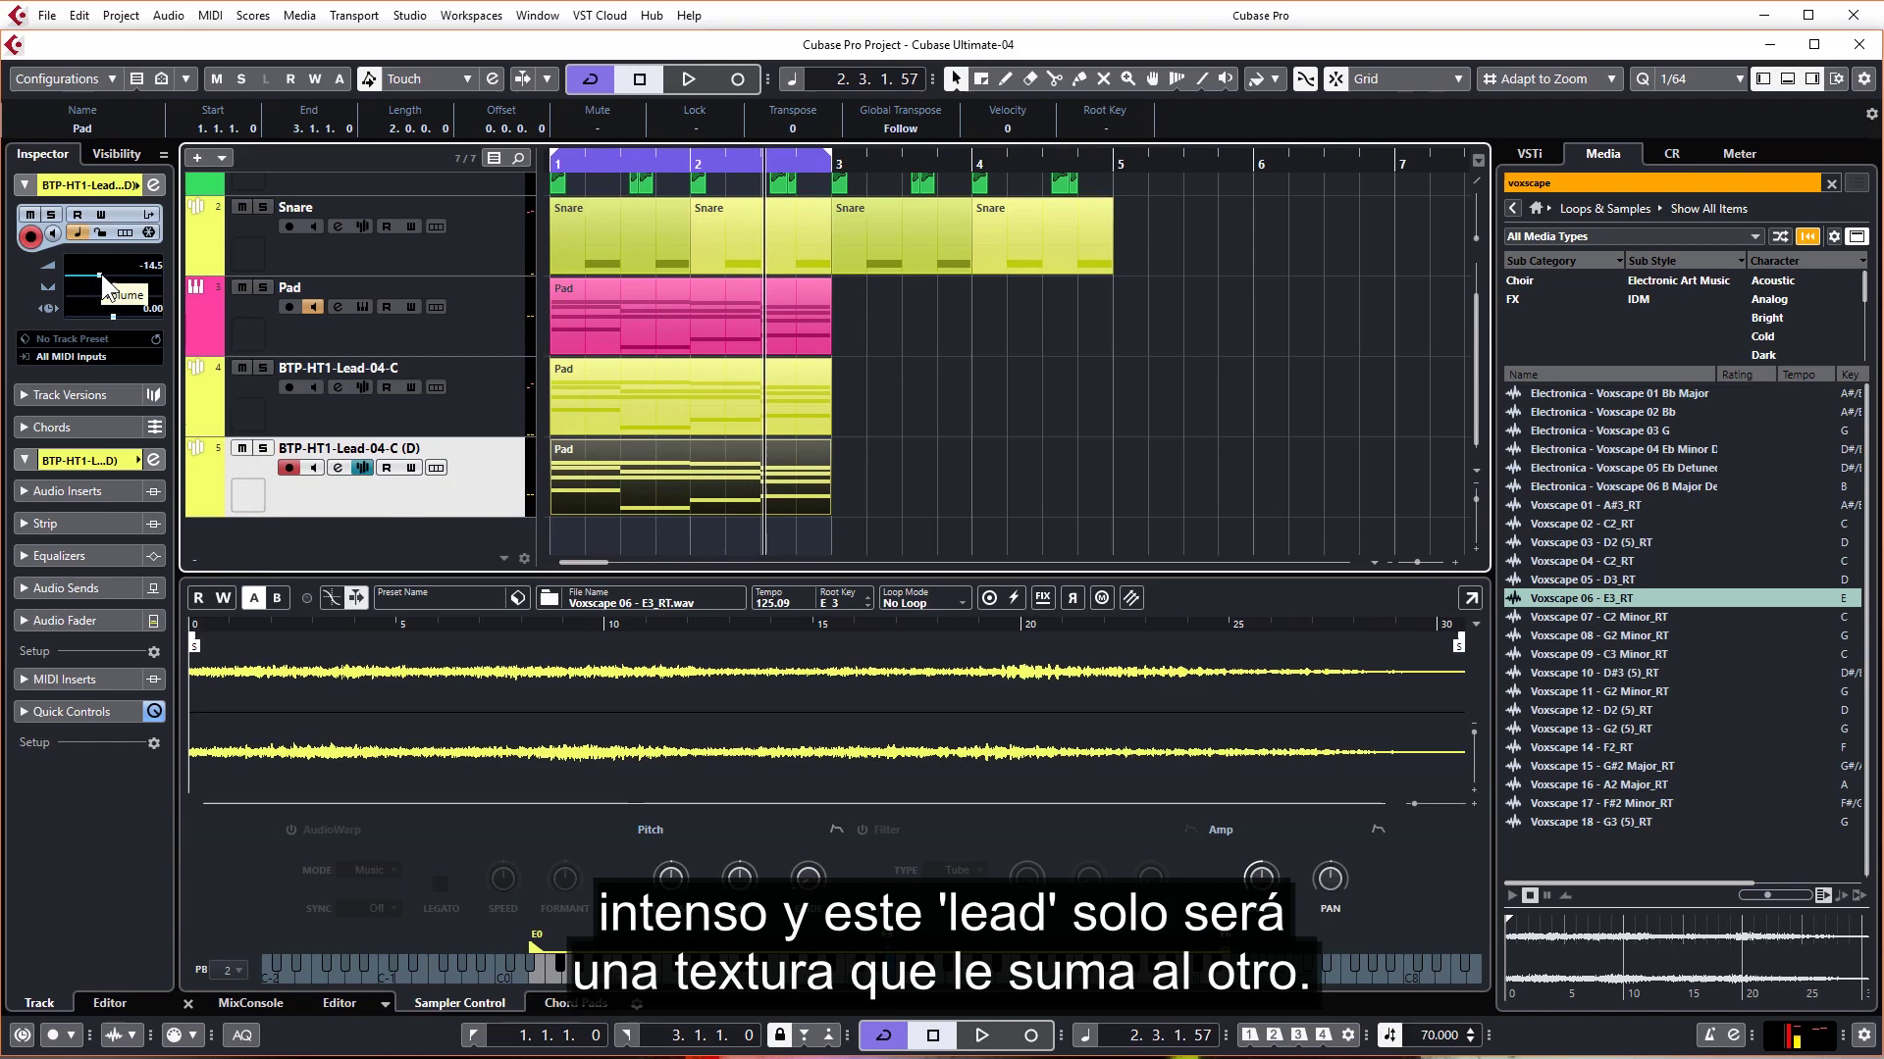
key(space)
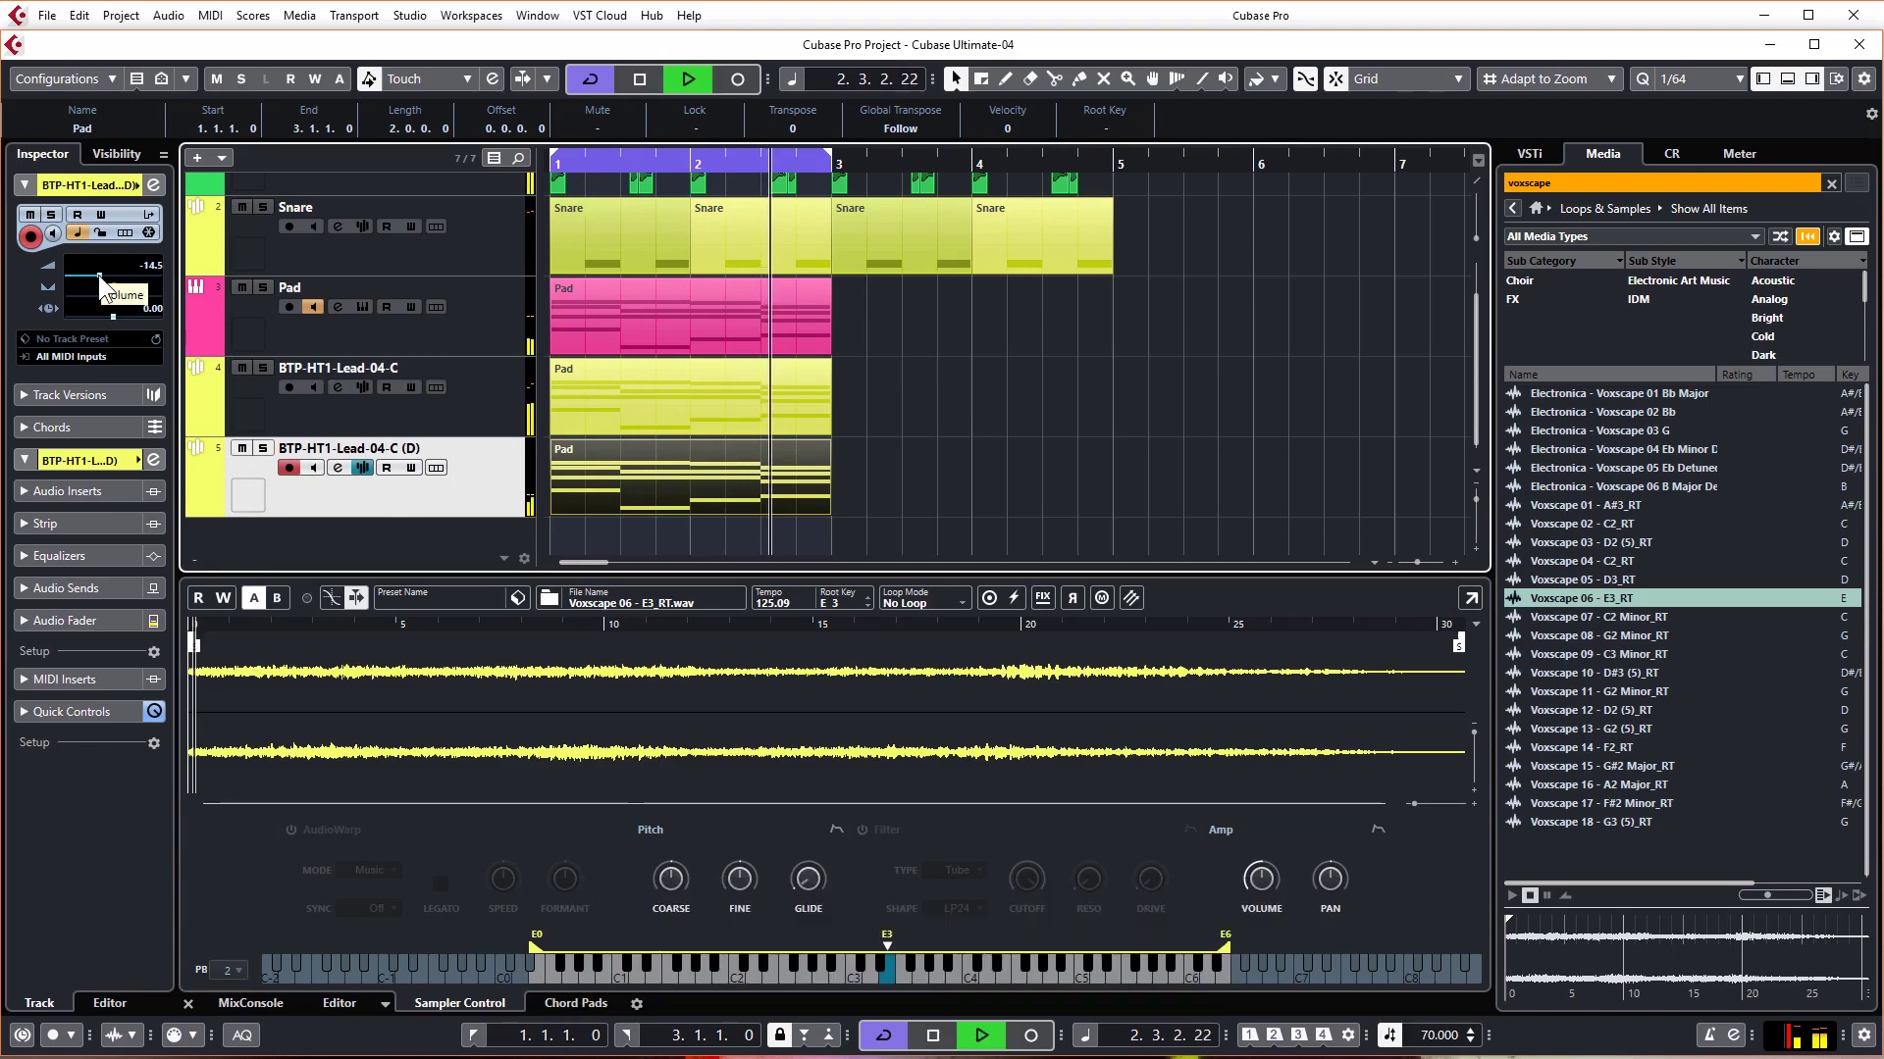
drag(102, 273, 104, 279)
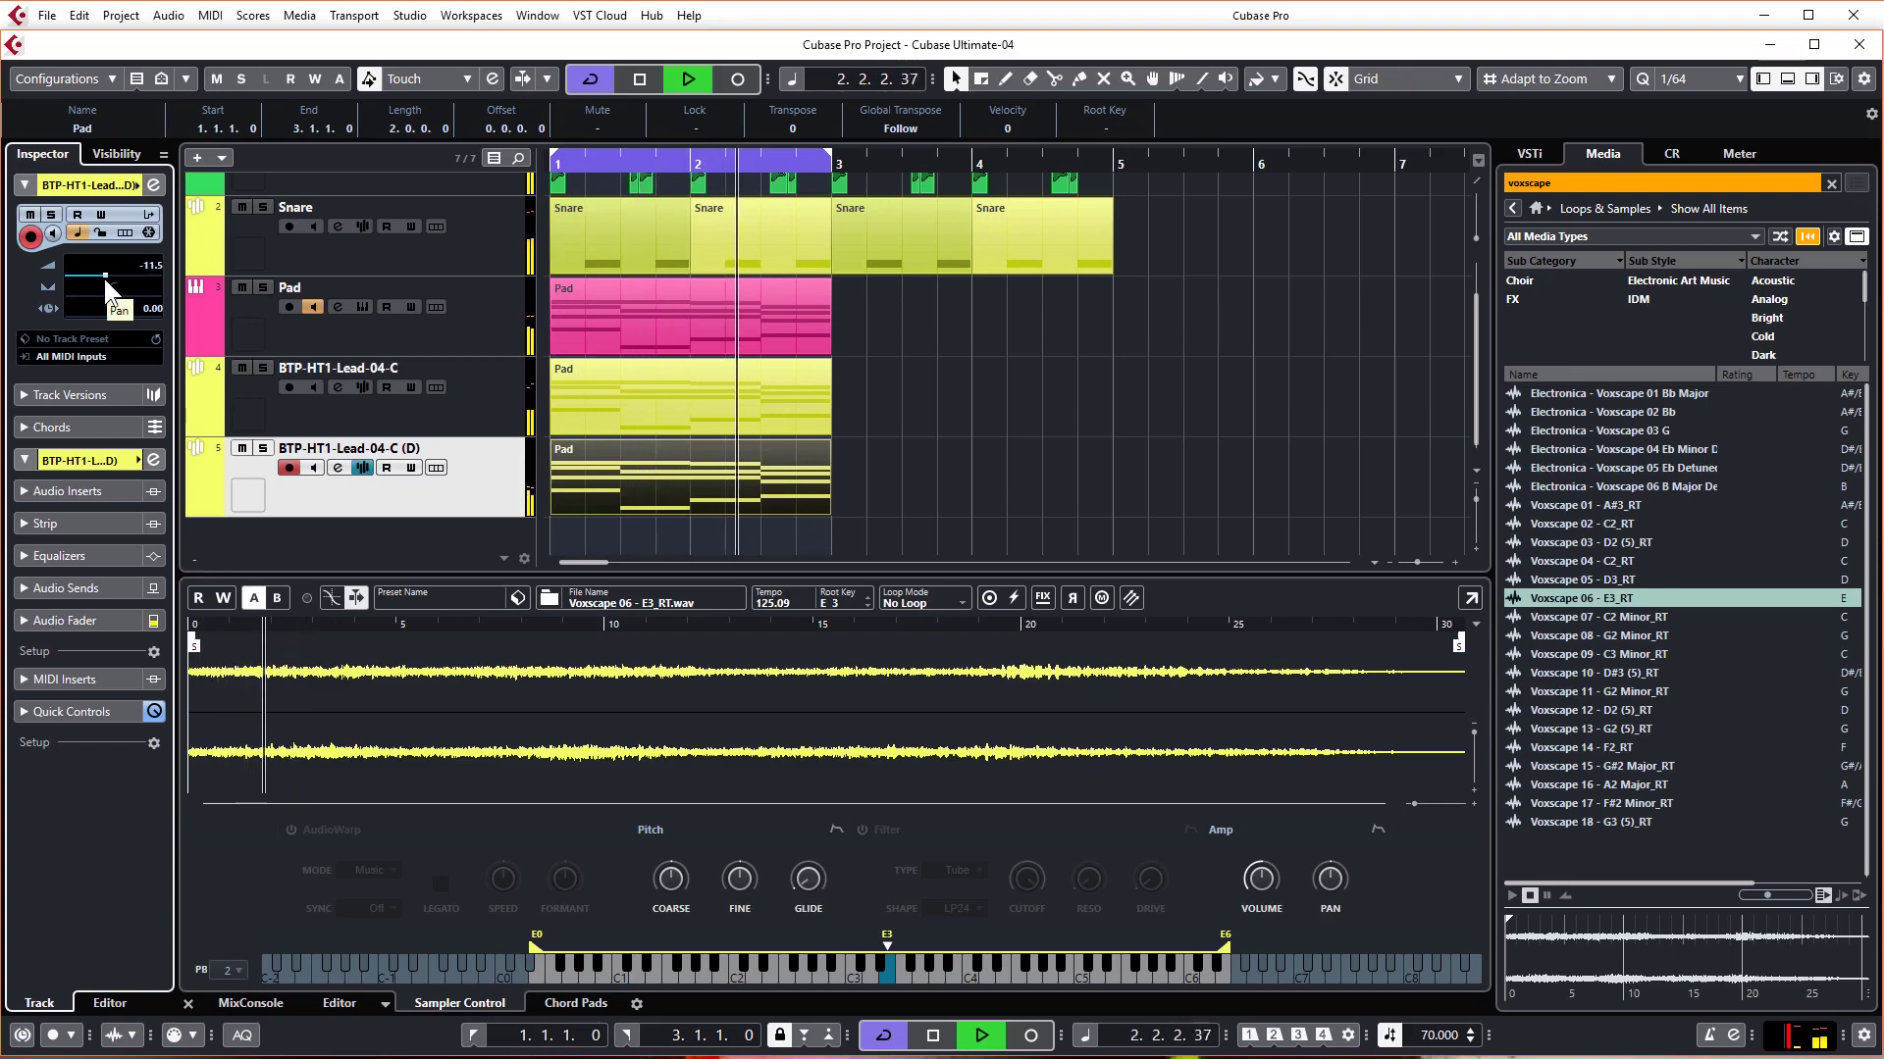
key(space)
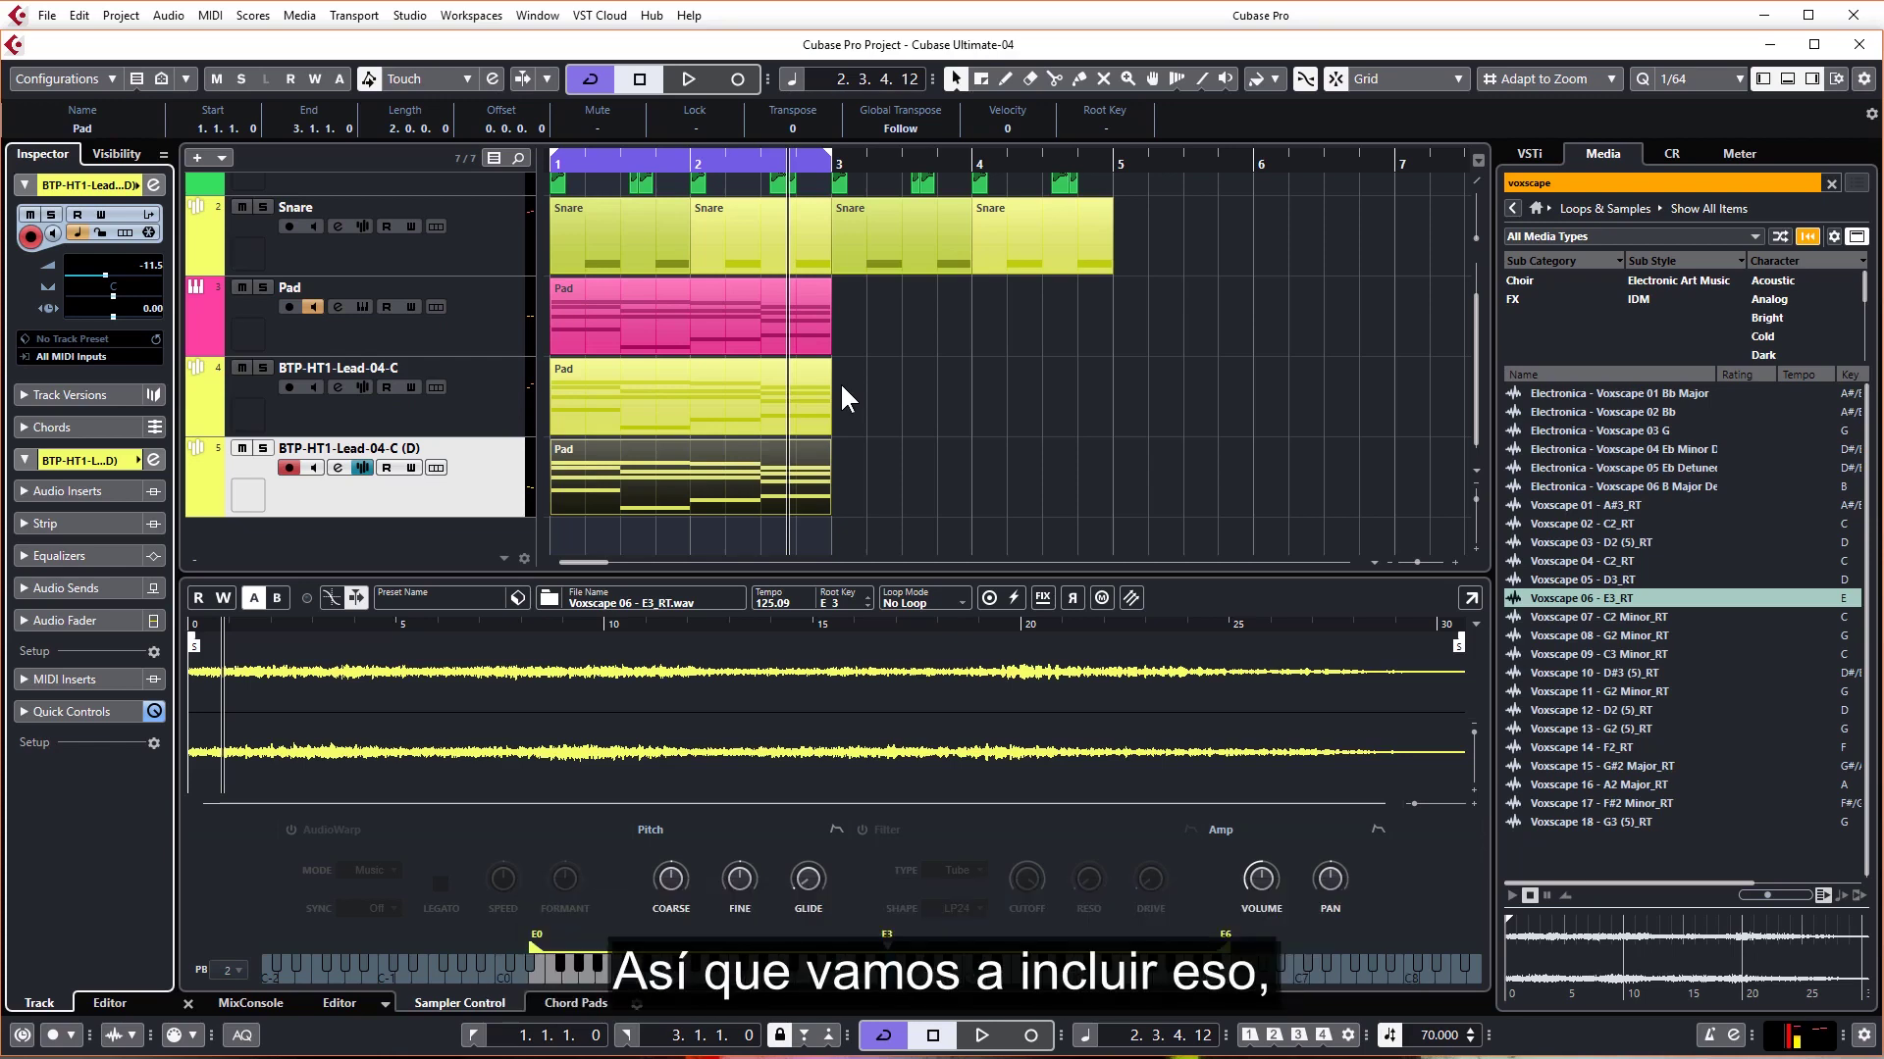
Step: Duplicate the Voxscape vocal lead track into a sixth sampler track with its own Pad part
right_click(456, 492)
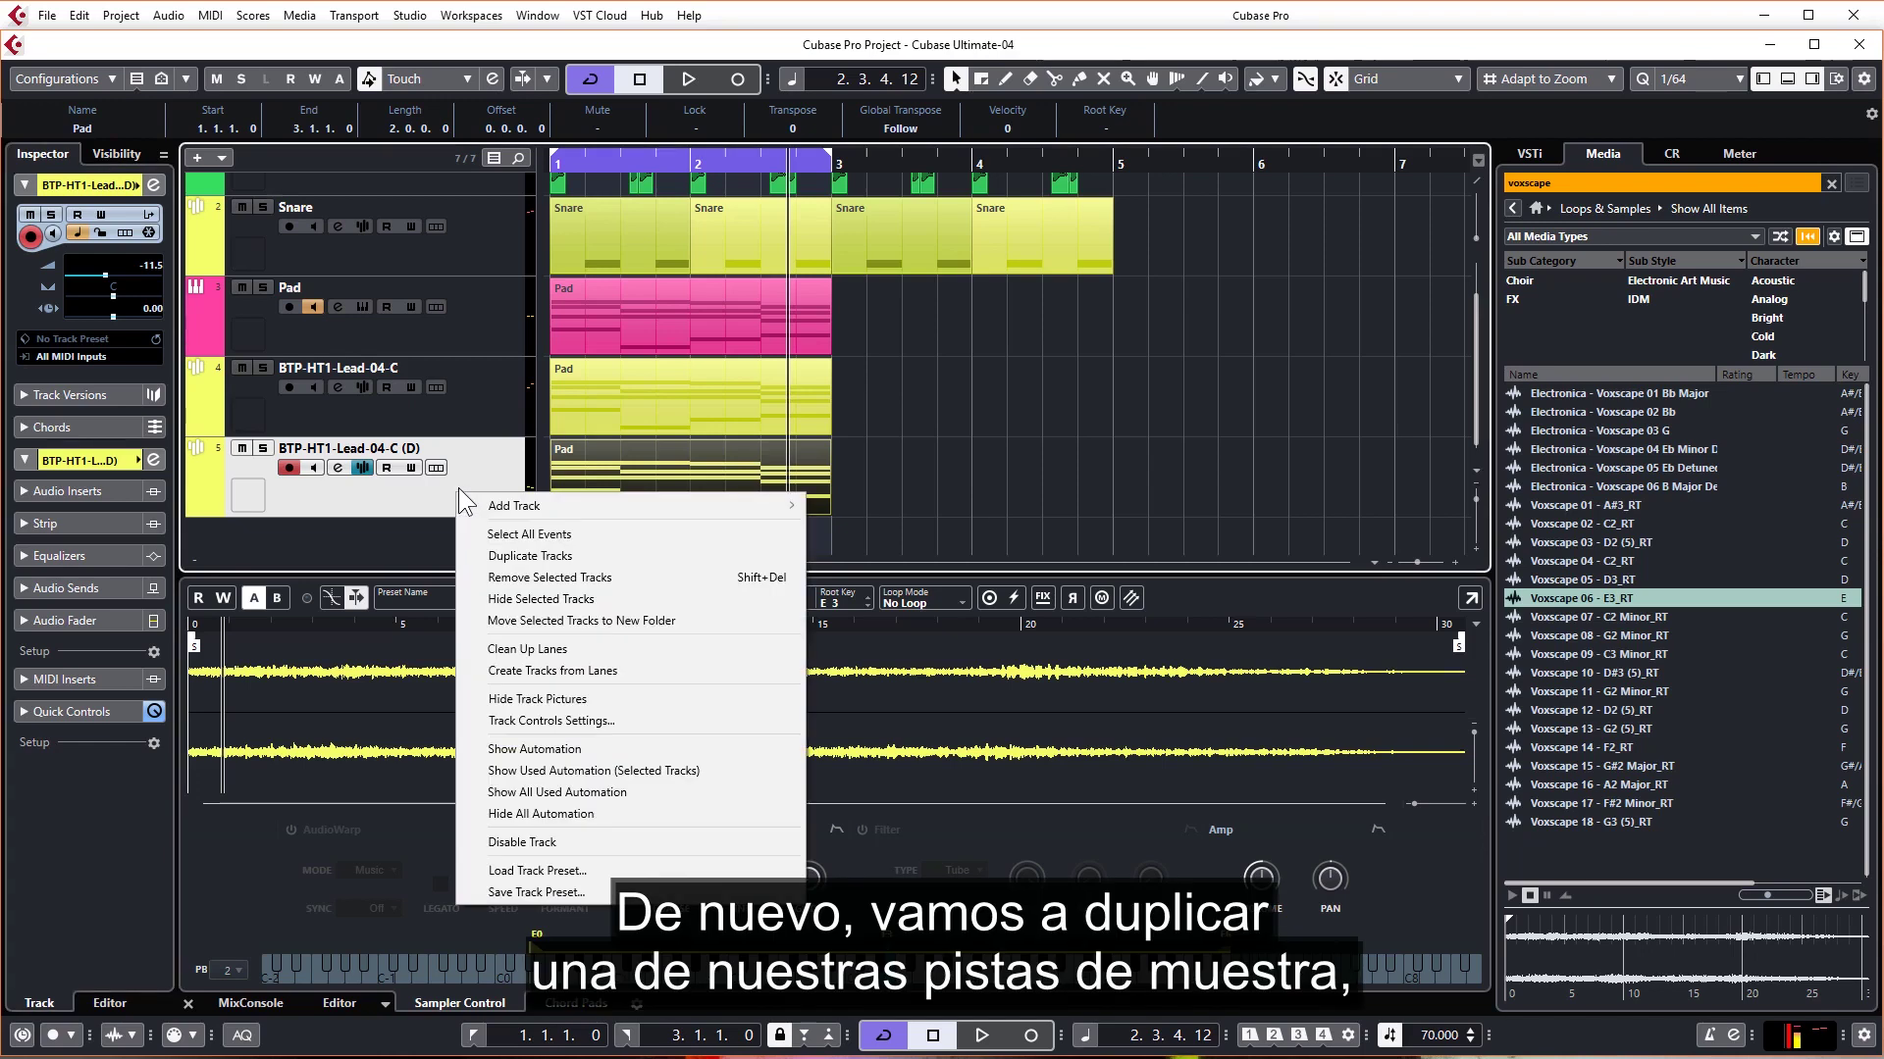
click(555, 555)
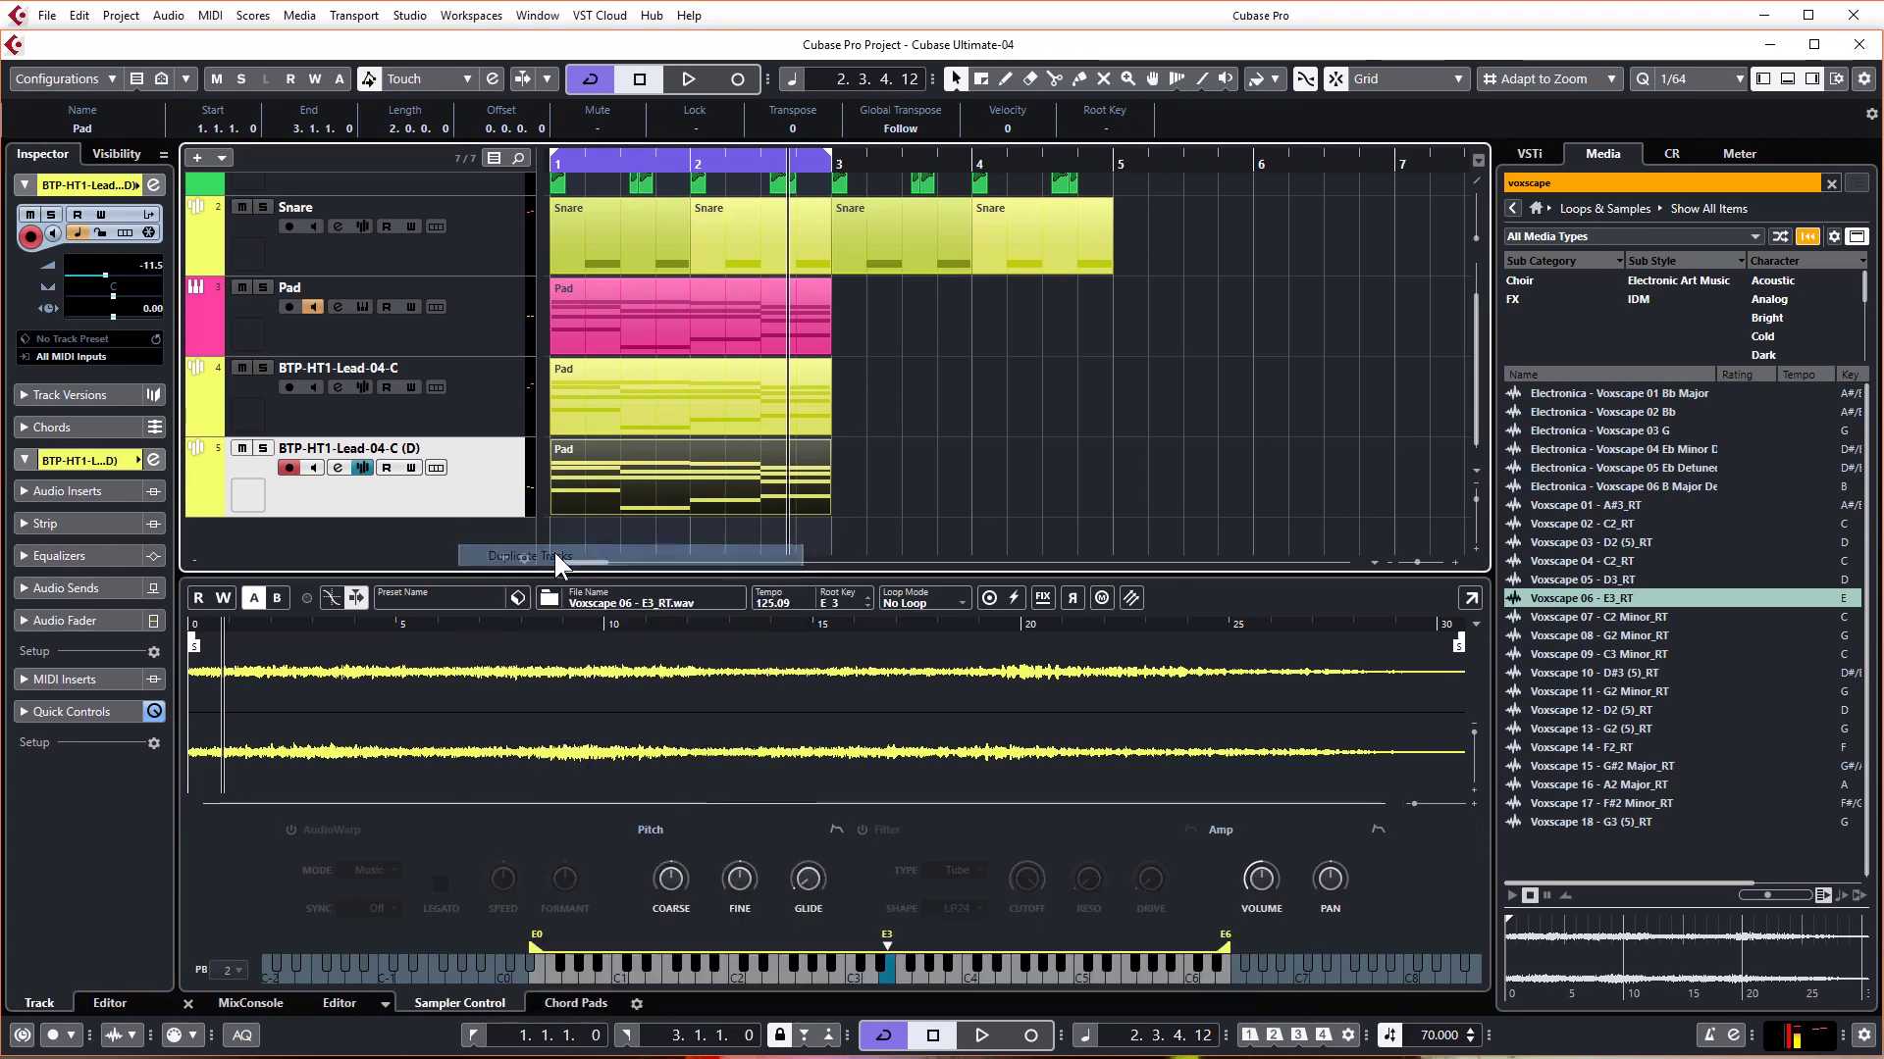
scroll(441, 430, down, 1)
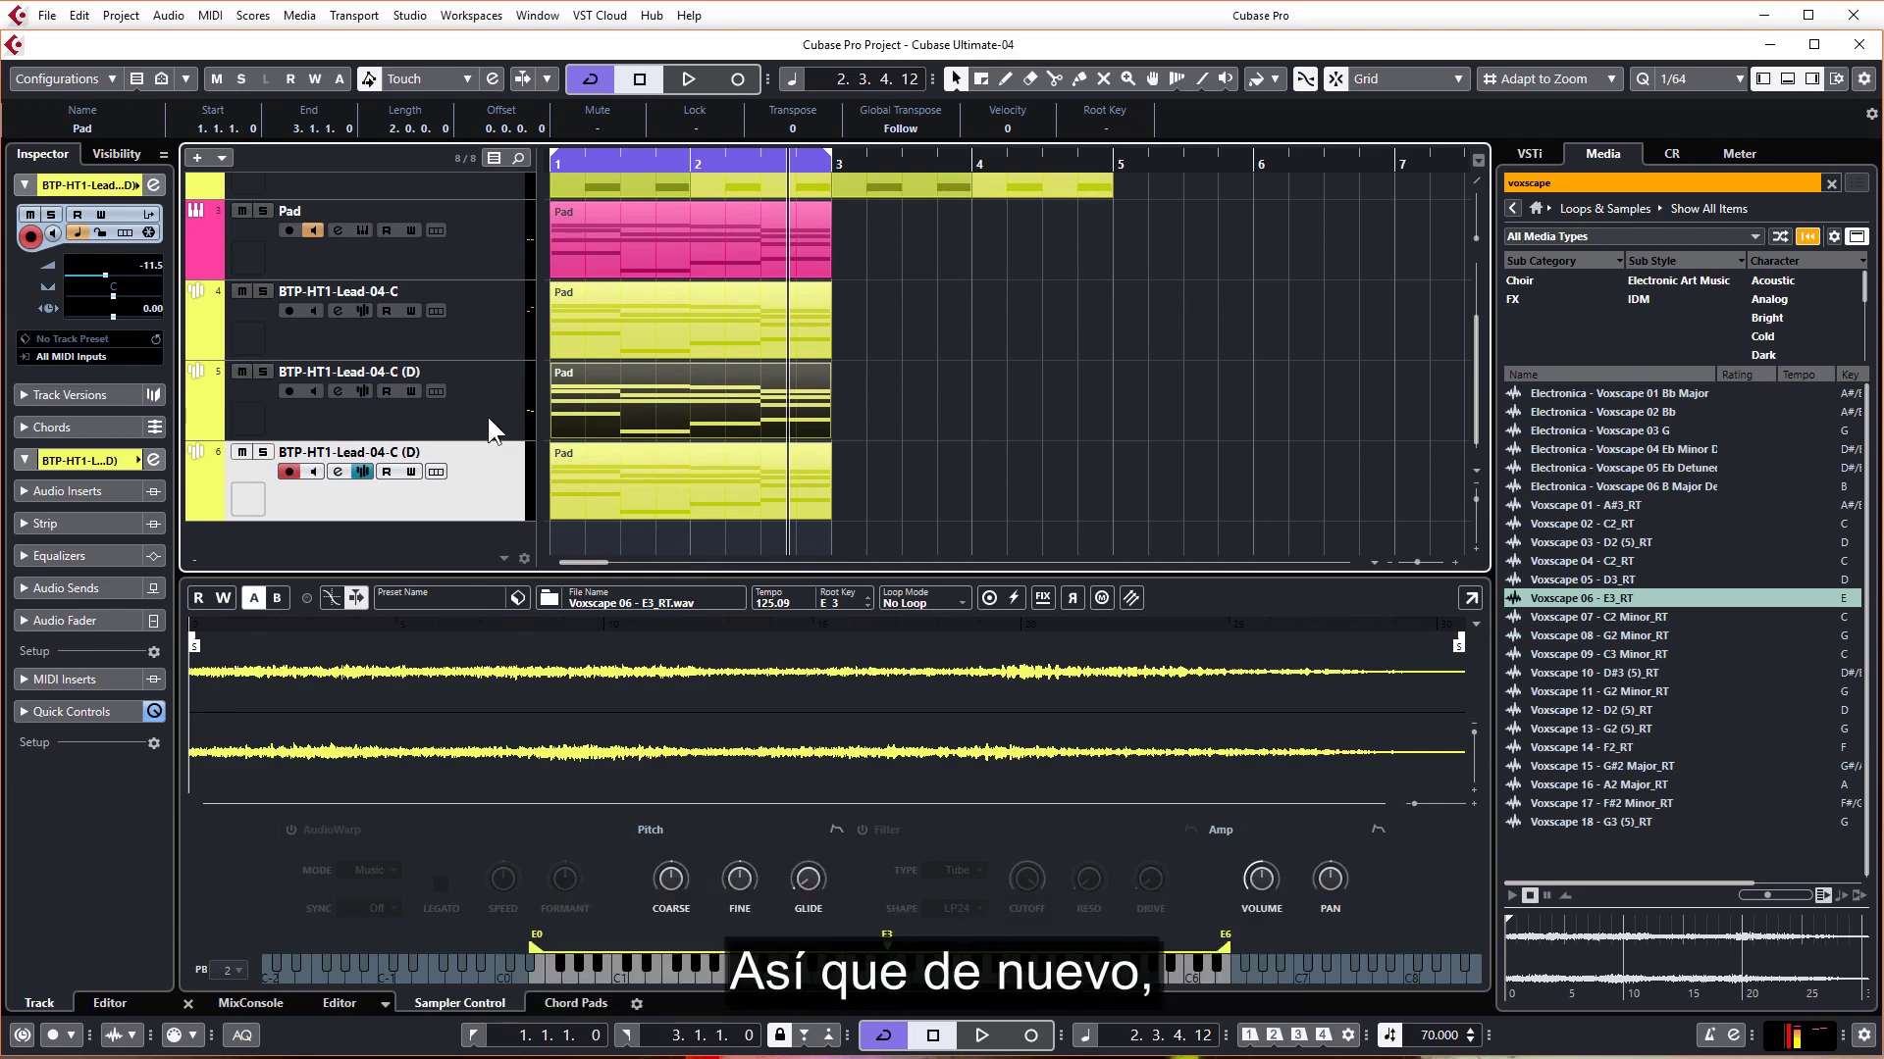
Step: Preview BTP-HT1-Lead-03-C from Synth Shots > Leads and load it into track 6's sampler
click(1514, 209)
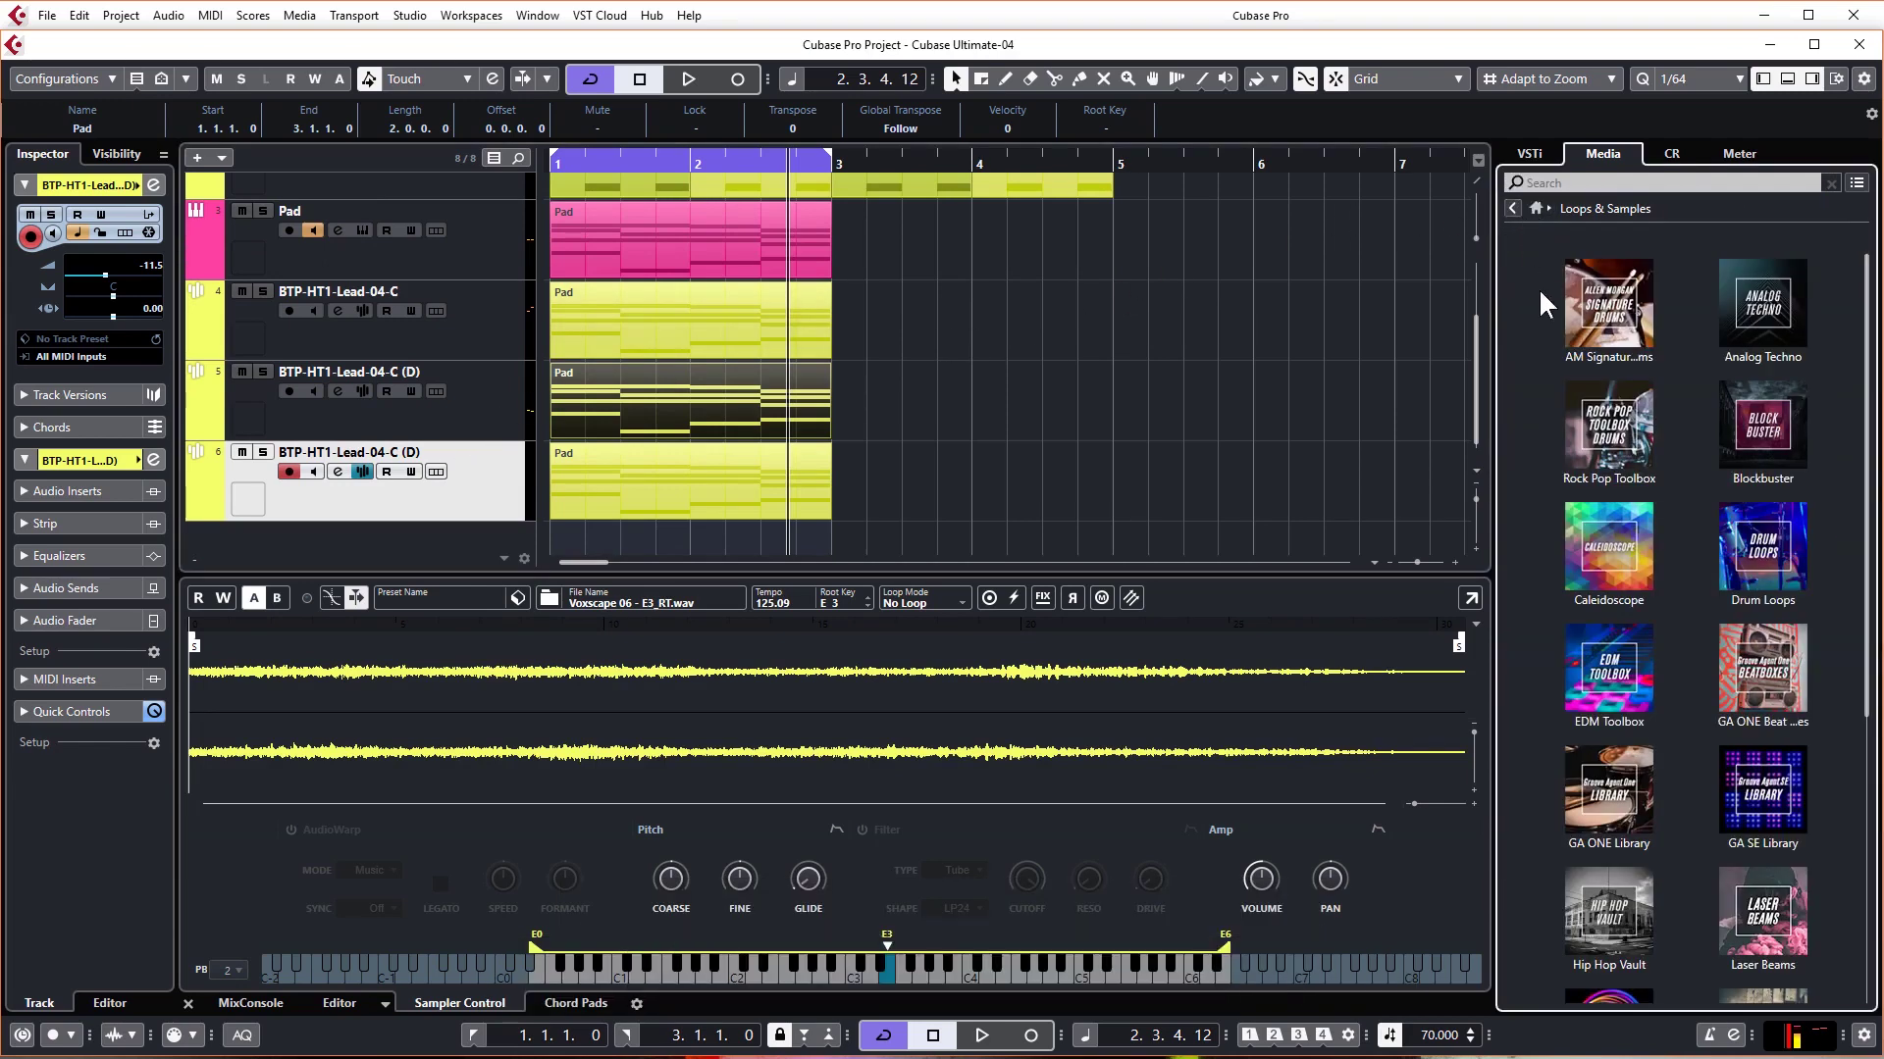
click(1511, 207)
click(1750, 532)
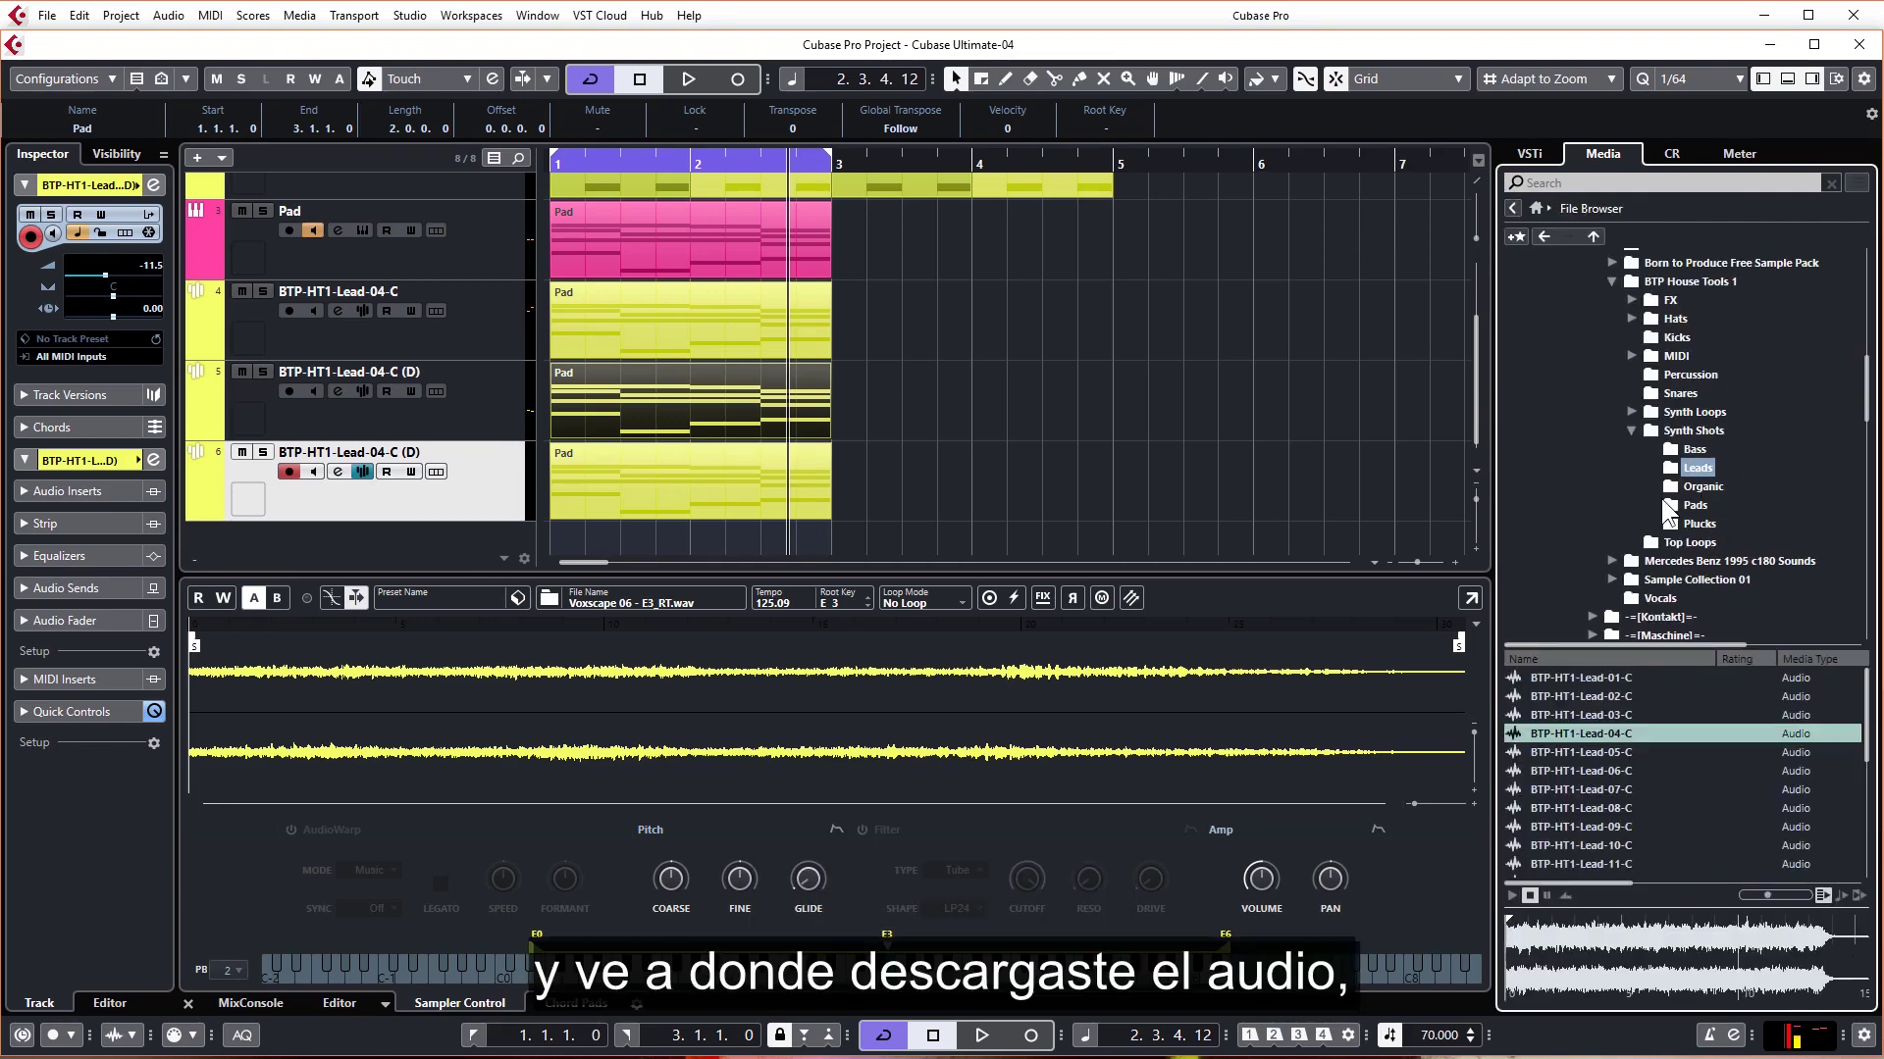
click(1598, 714)
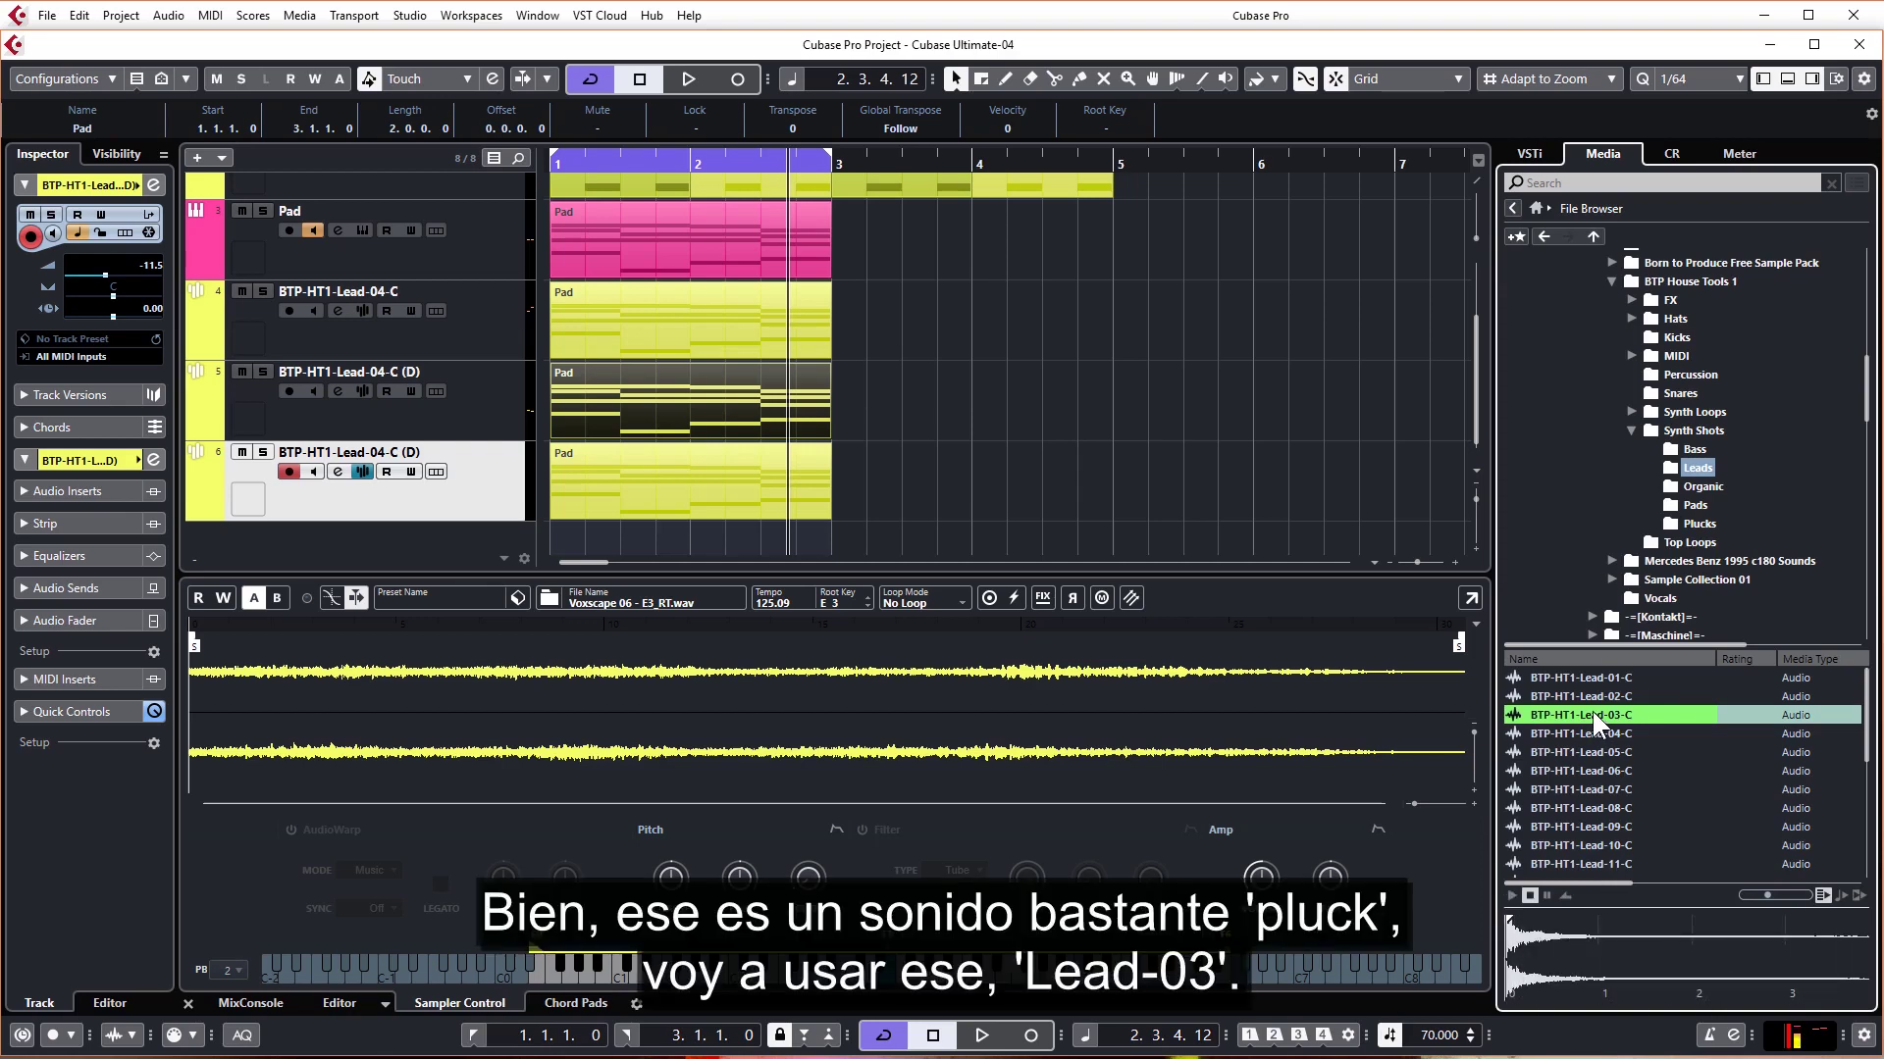
drag(1603, 715, 686, 709)
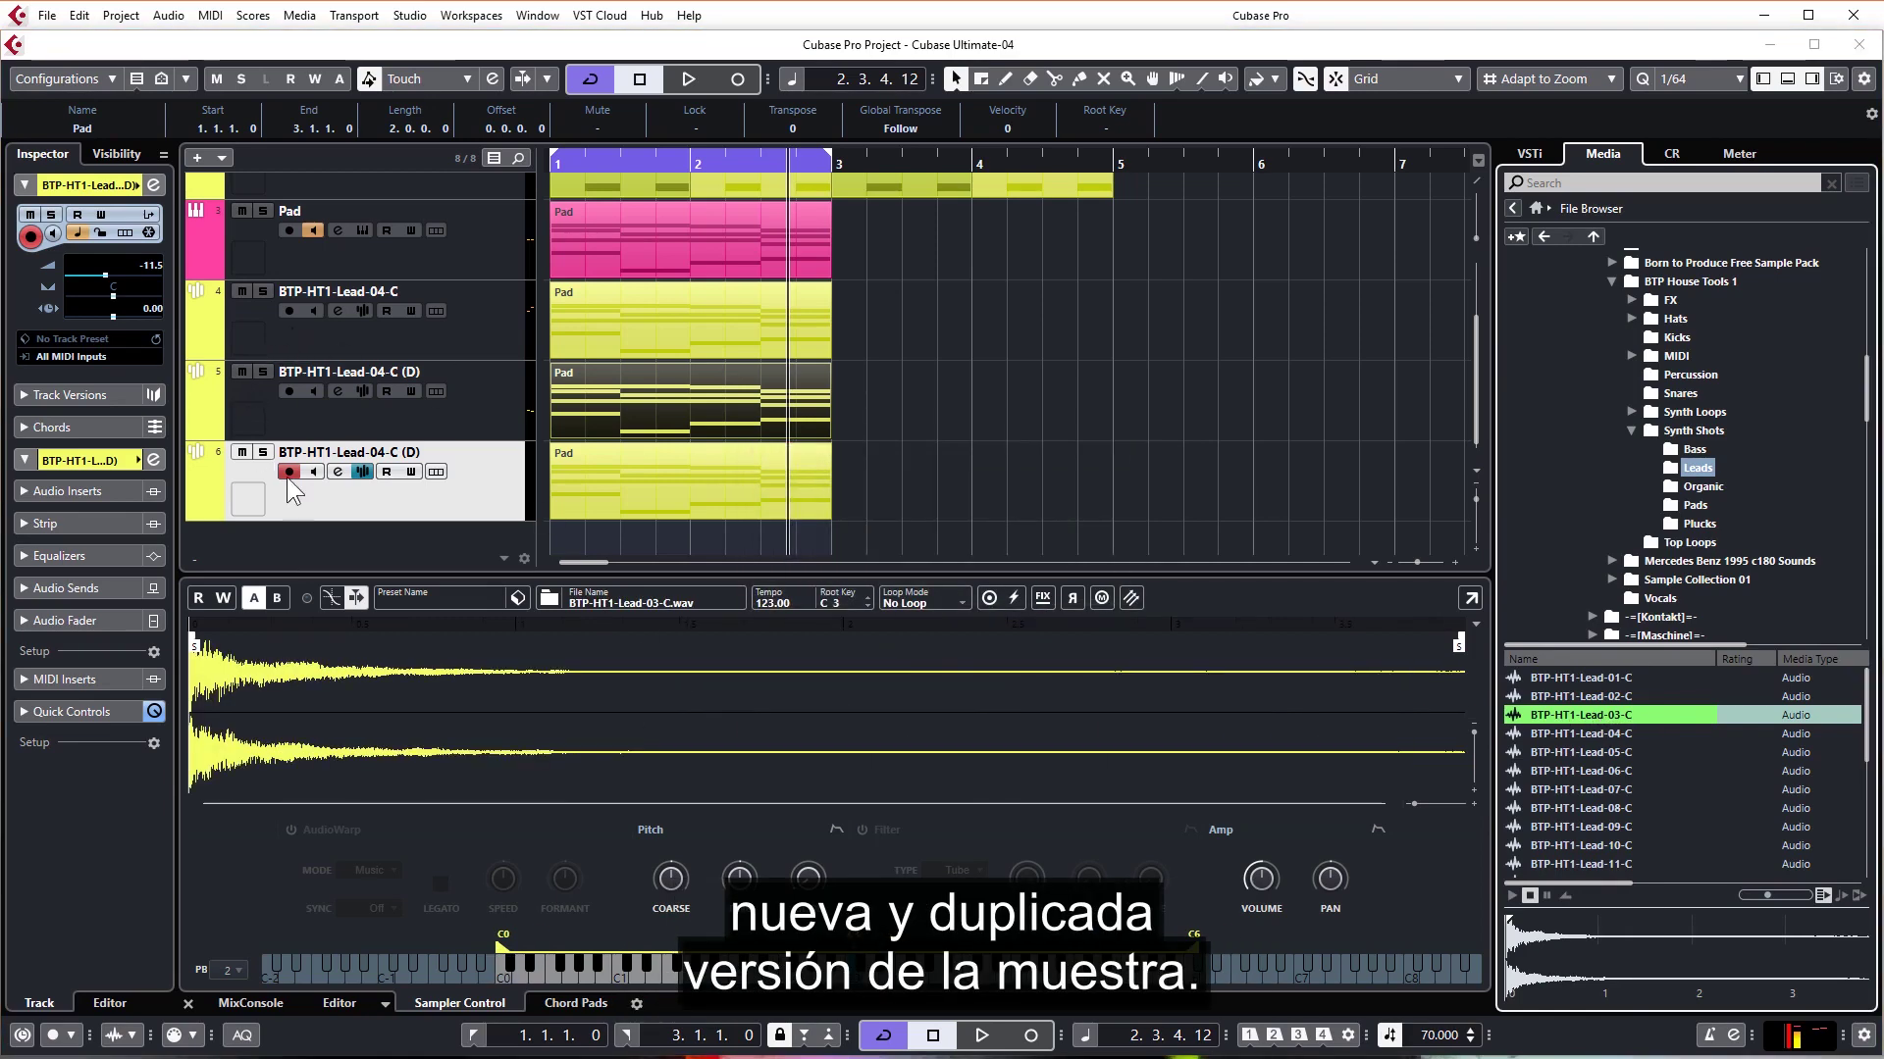
click(509, 487)
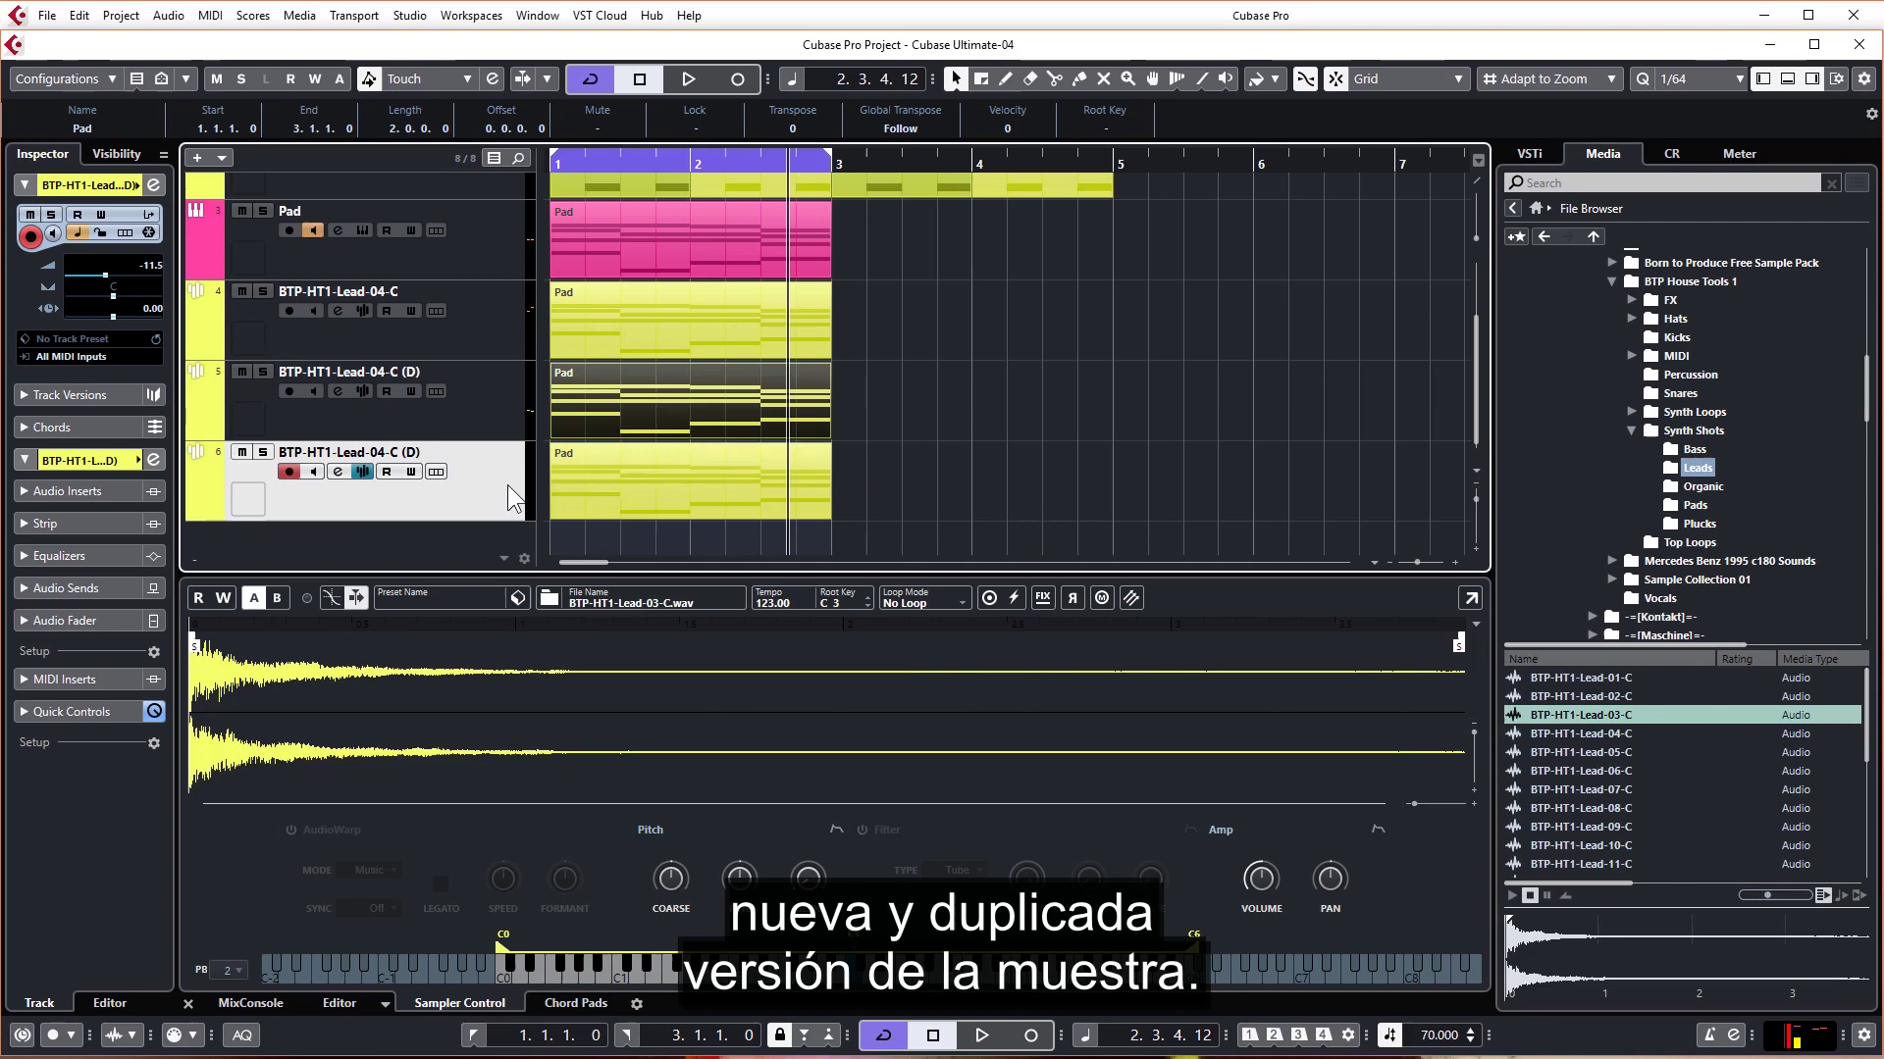
click(662, 496)
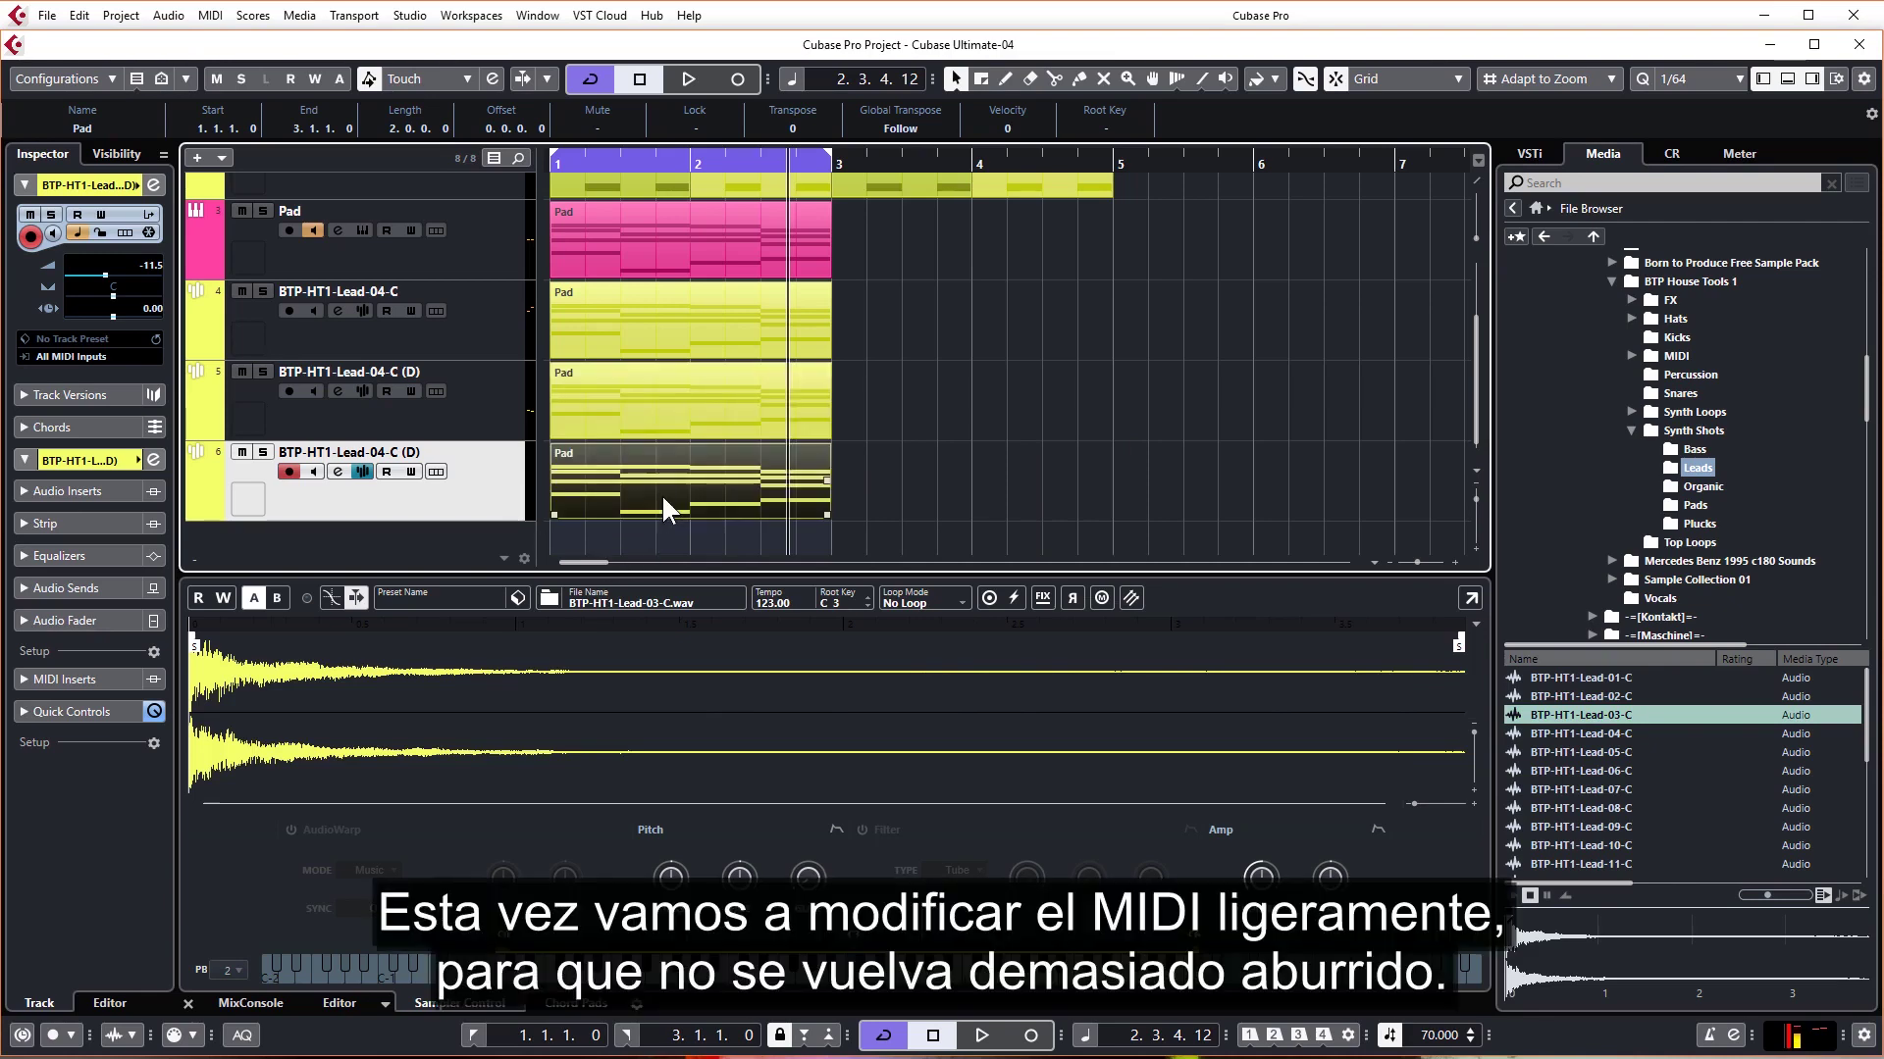
Step: Delete the second and fourth chords from track 6's Pad part in the Key Editor
double_click(661, 492)
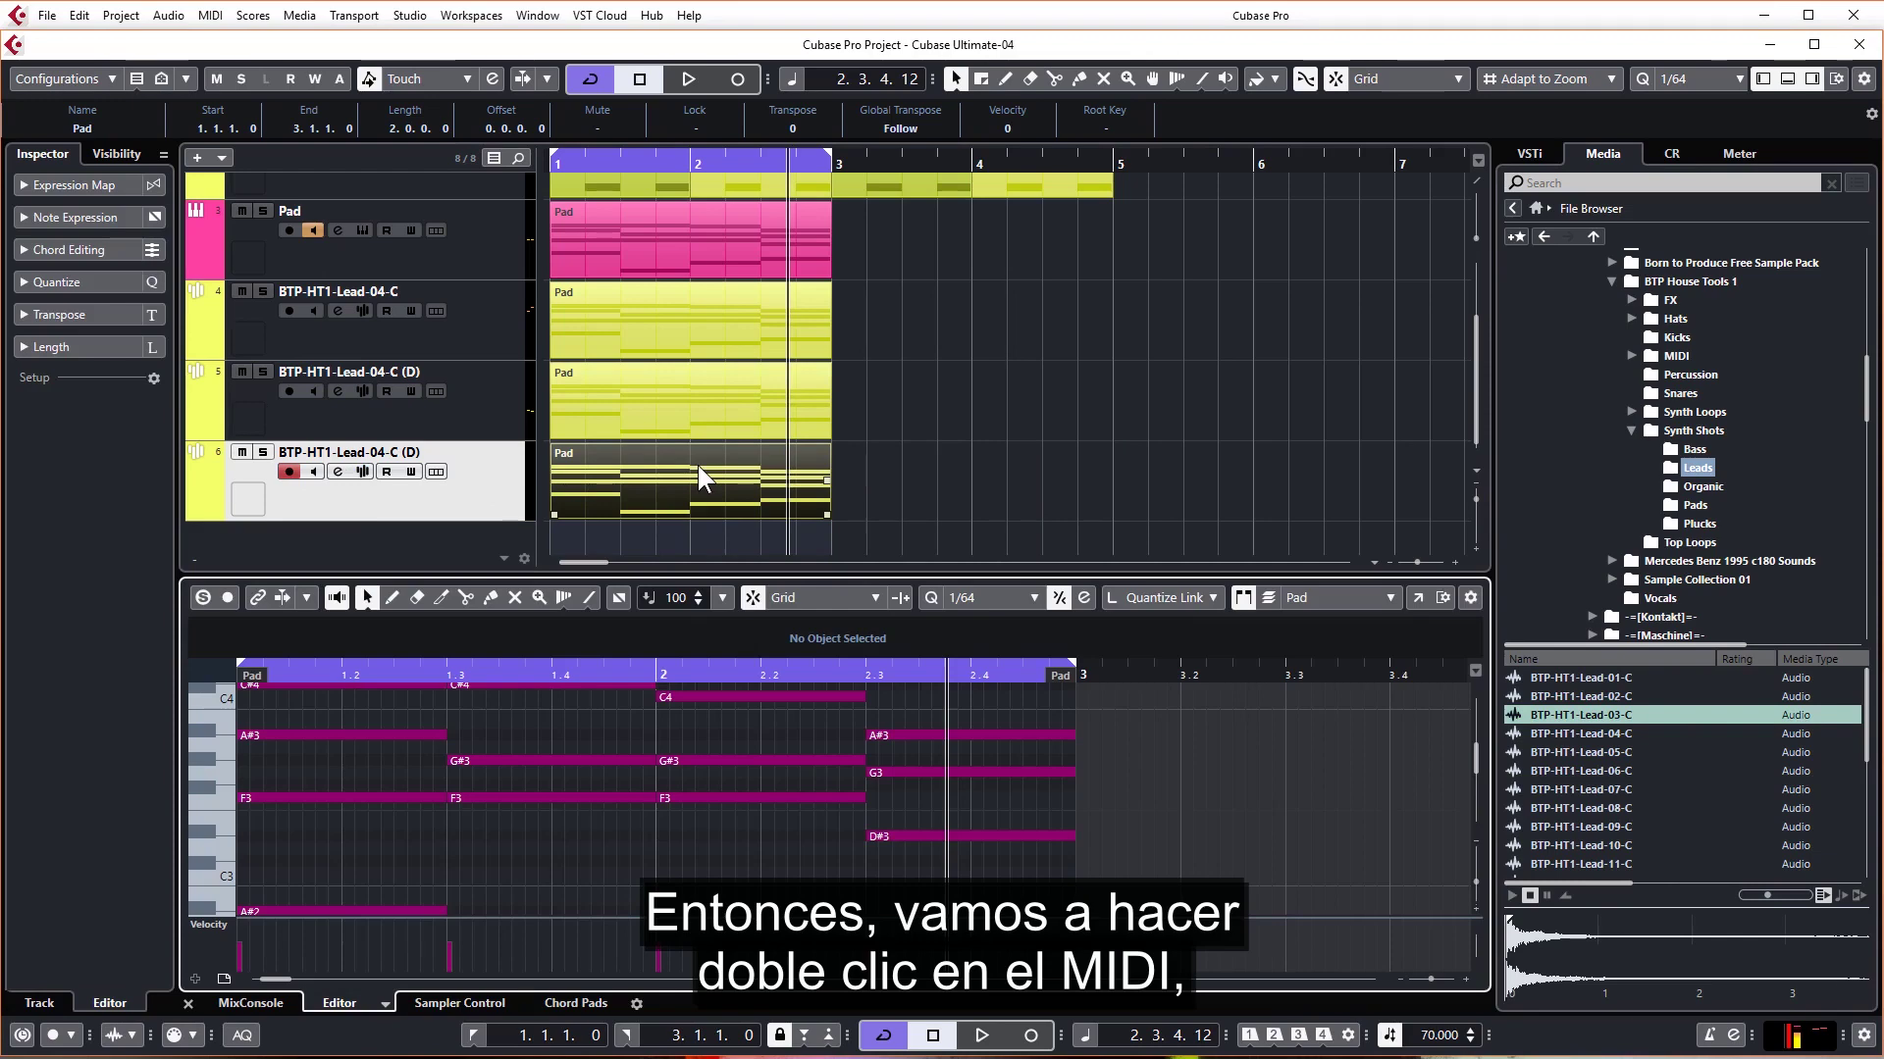
scroll(715, 739, up, 2)
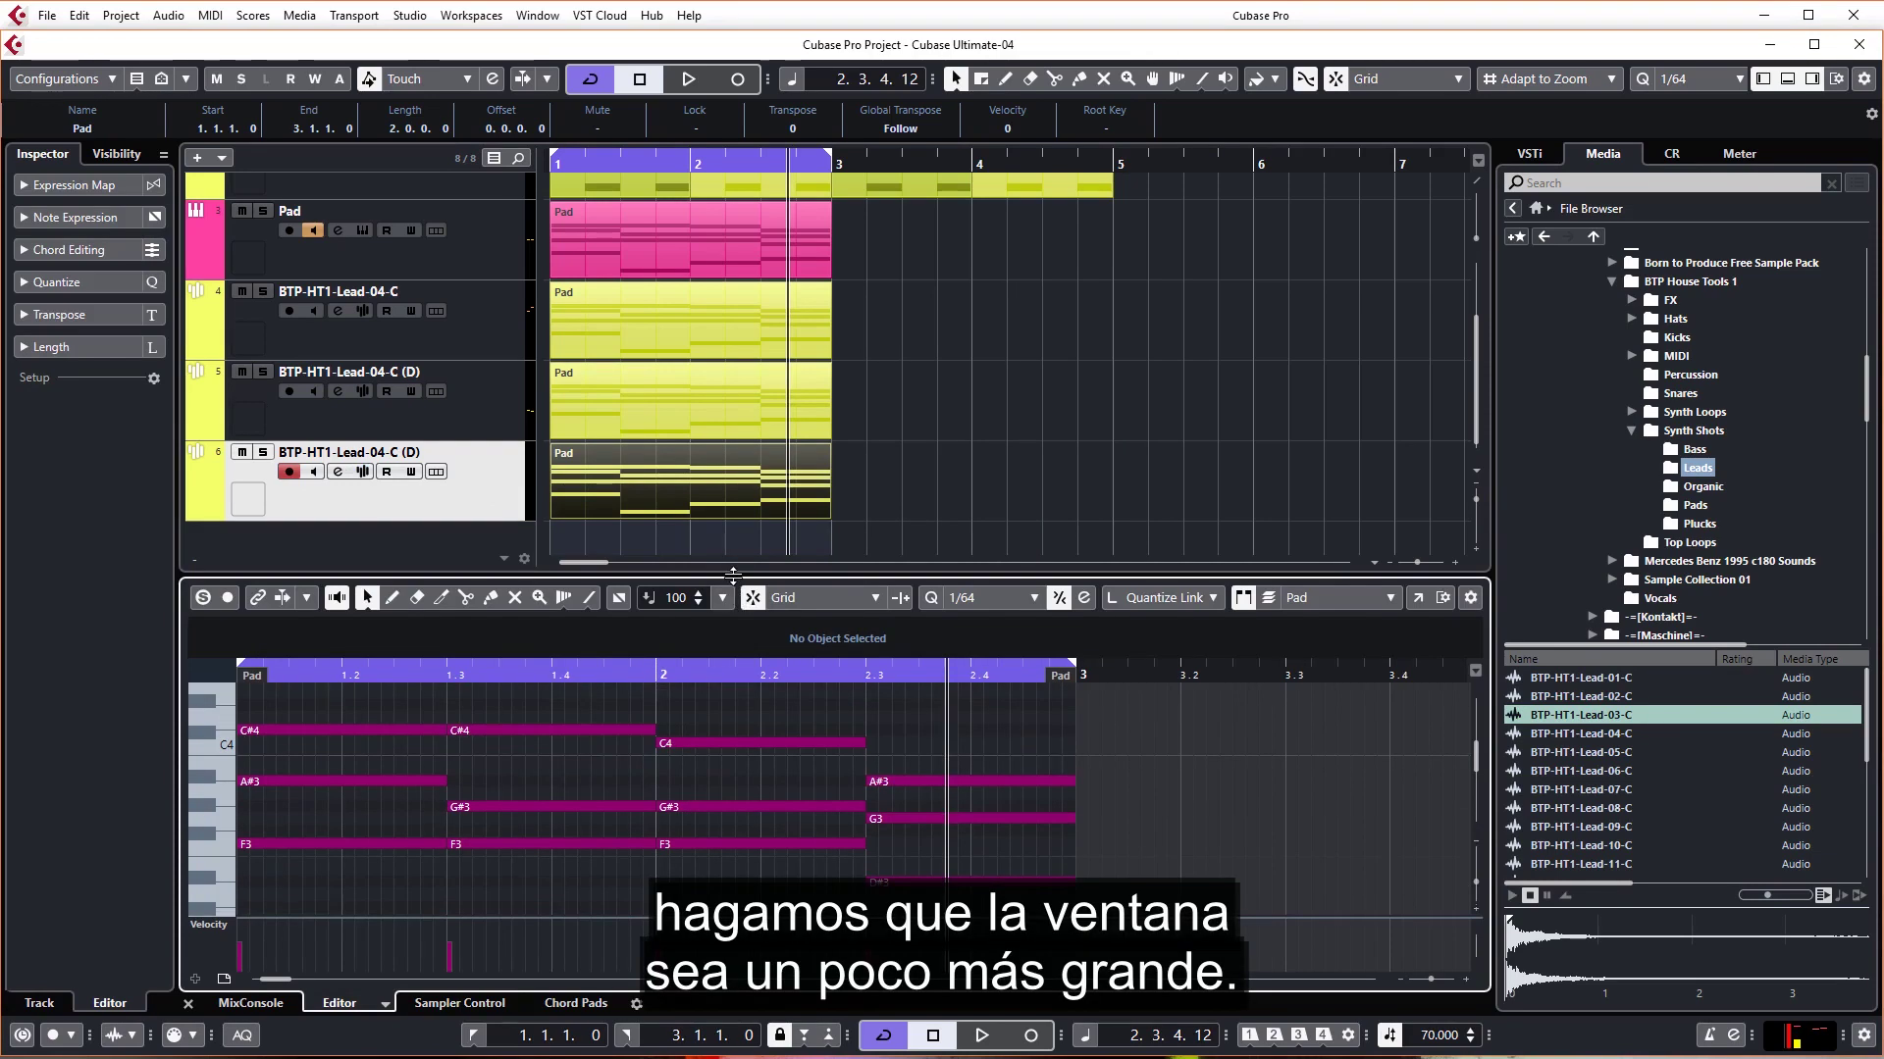
drag(733, 565, 733, 428)
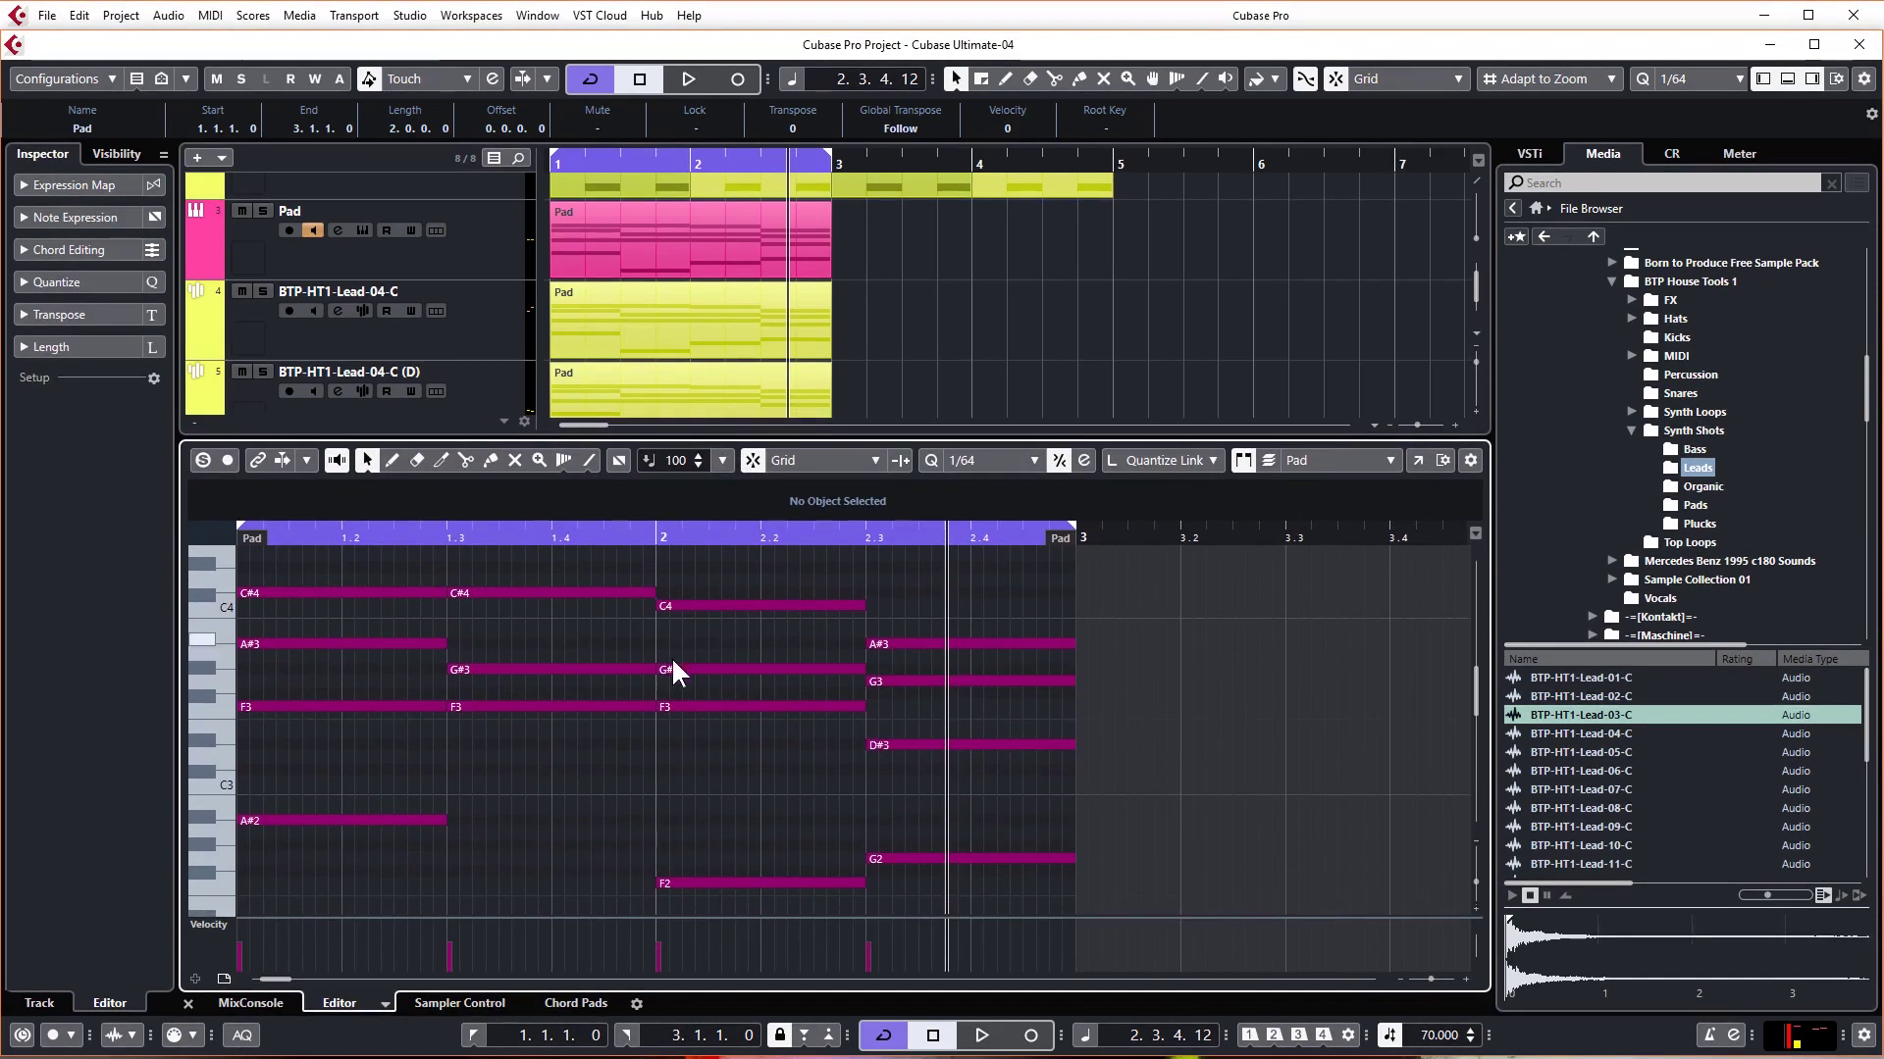
drag(501, 551, 550, 785)
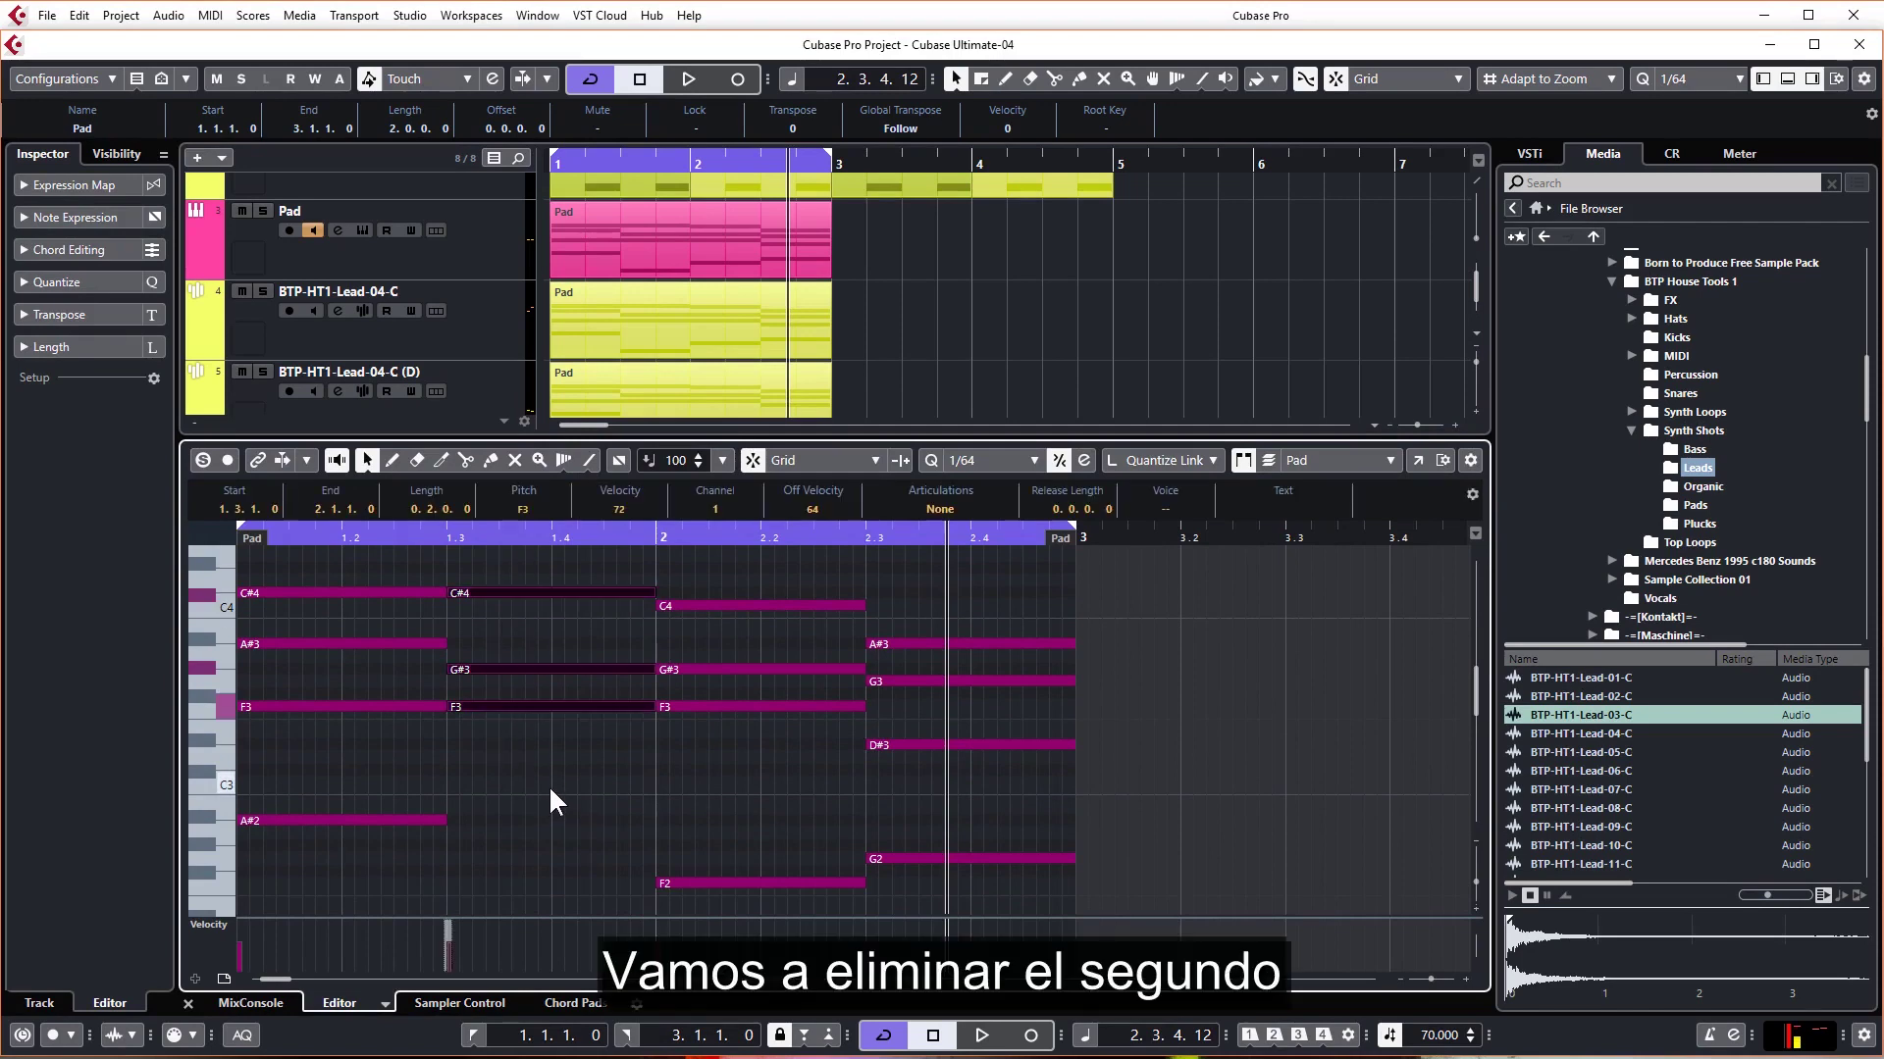
key(Delete)
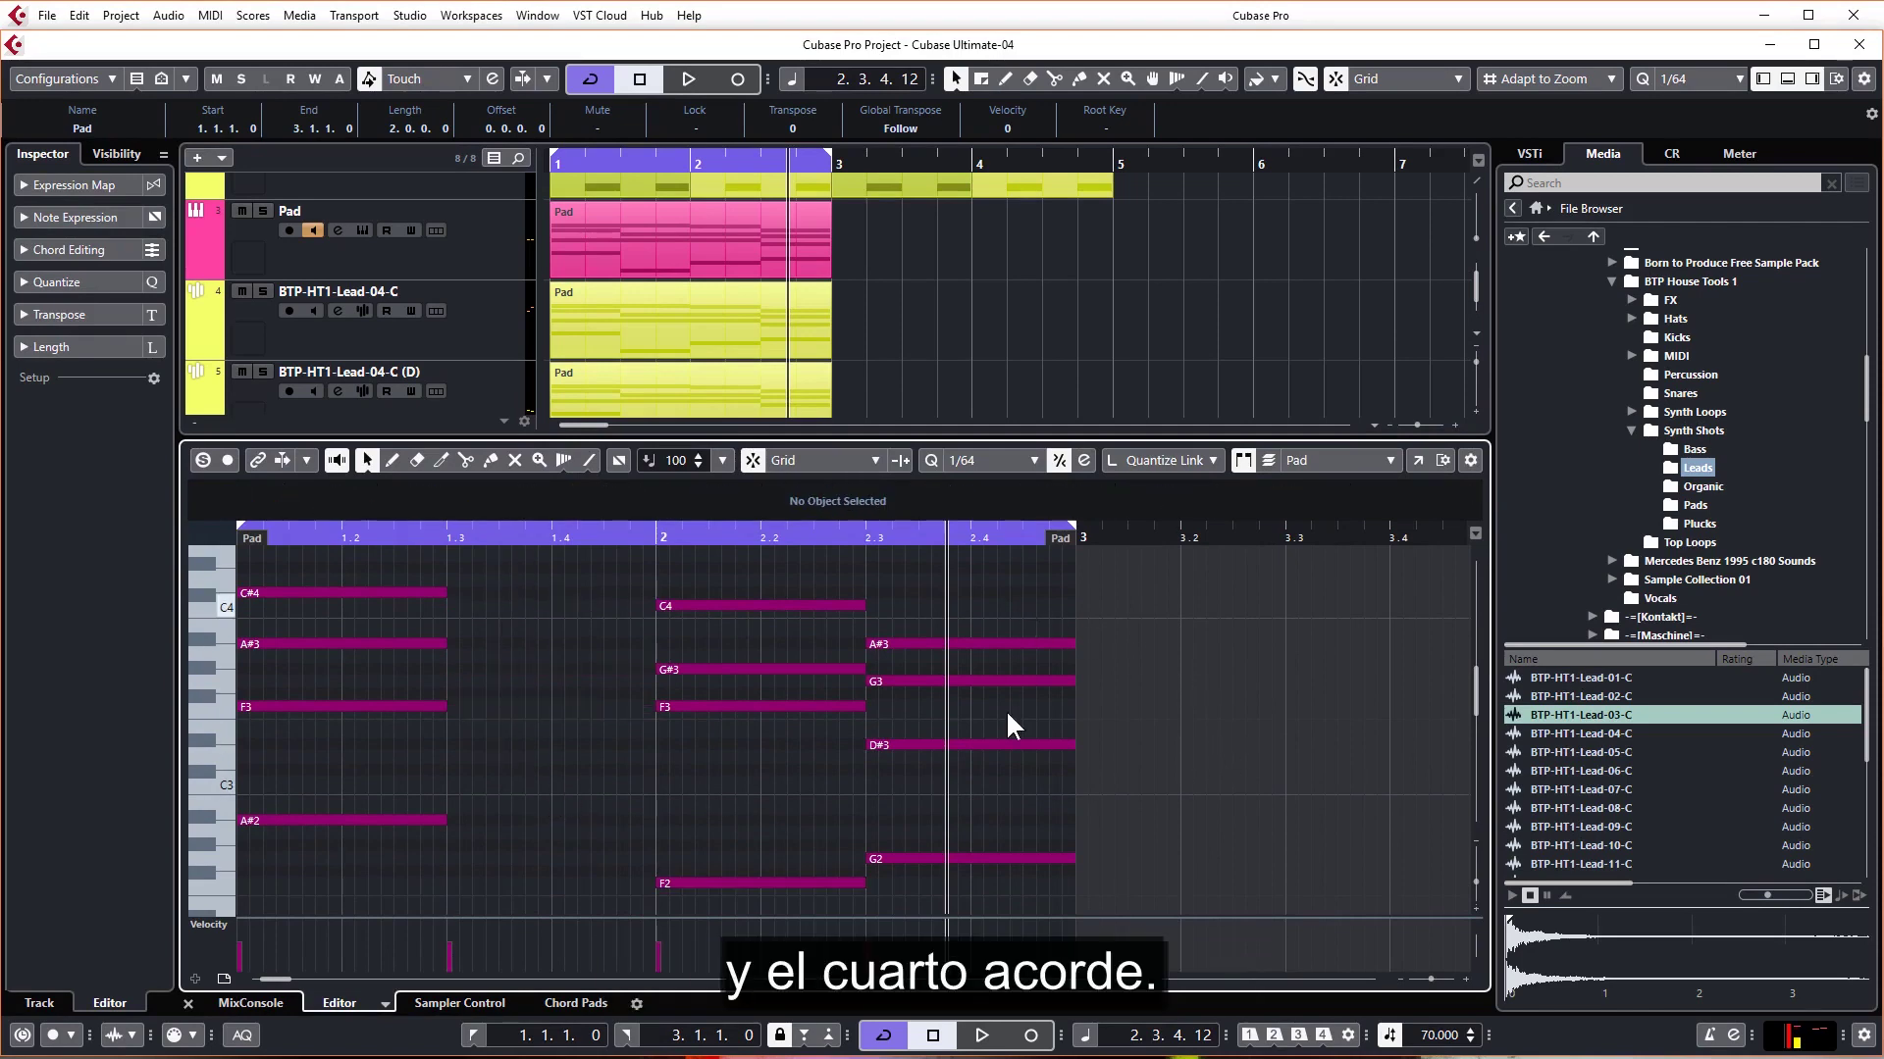
scroll(1000, 785, down, 8)
drag(988, 937, 969, 693)
key(Delete)
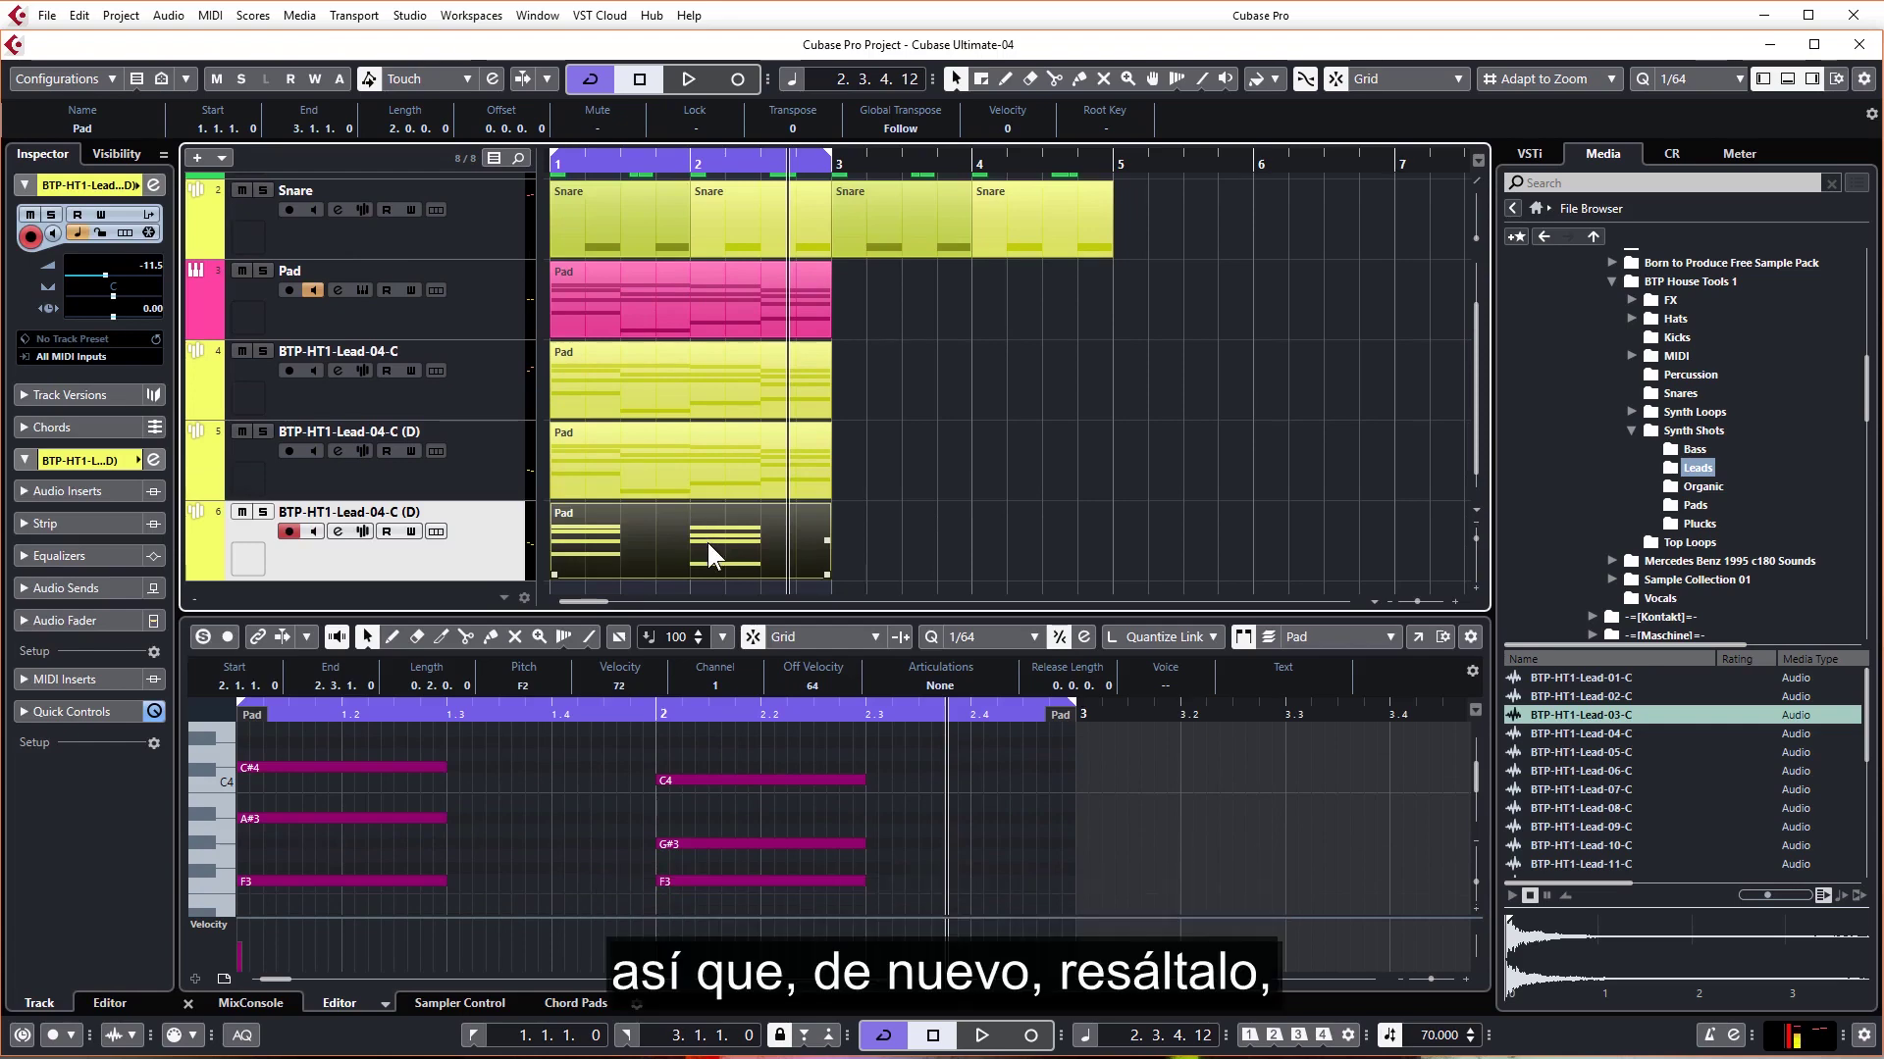
Step: Duplicate the Pad part into bars 3–5 and glue both parts into one
key(ctrl+d)
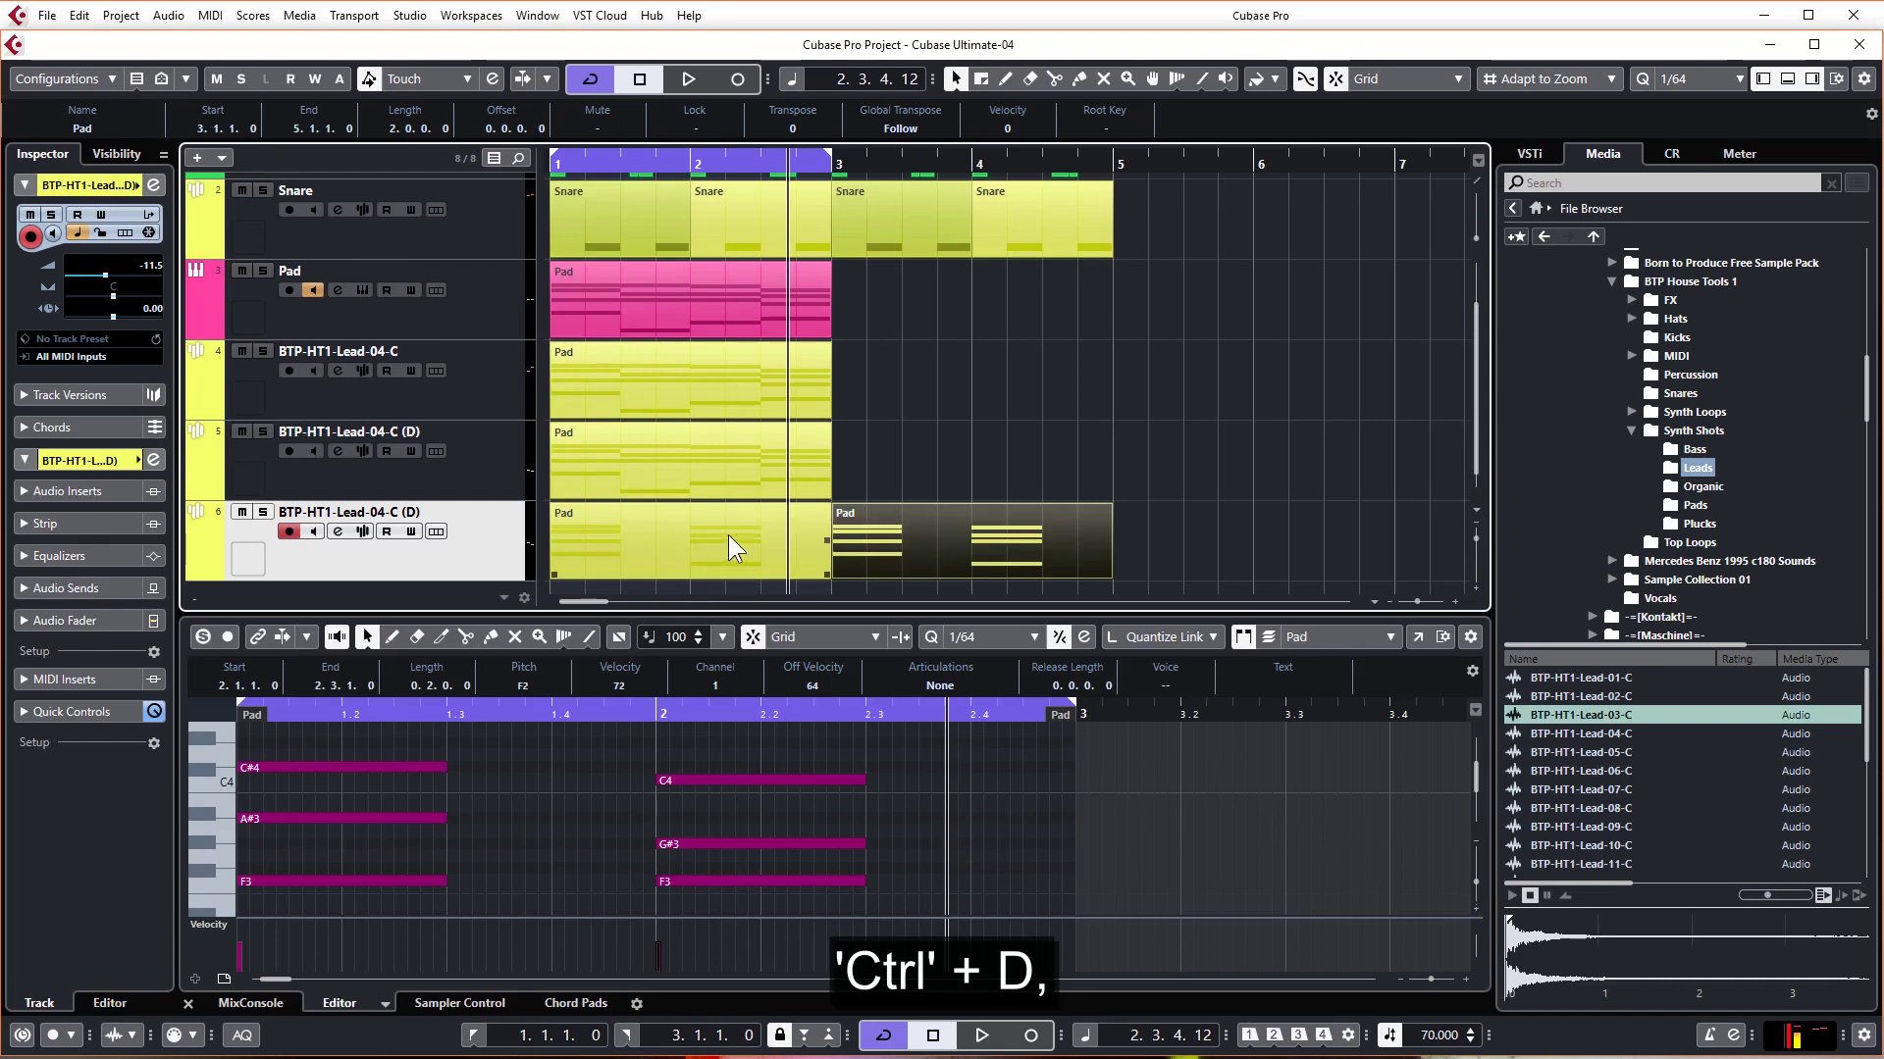
right_click(957, 521)
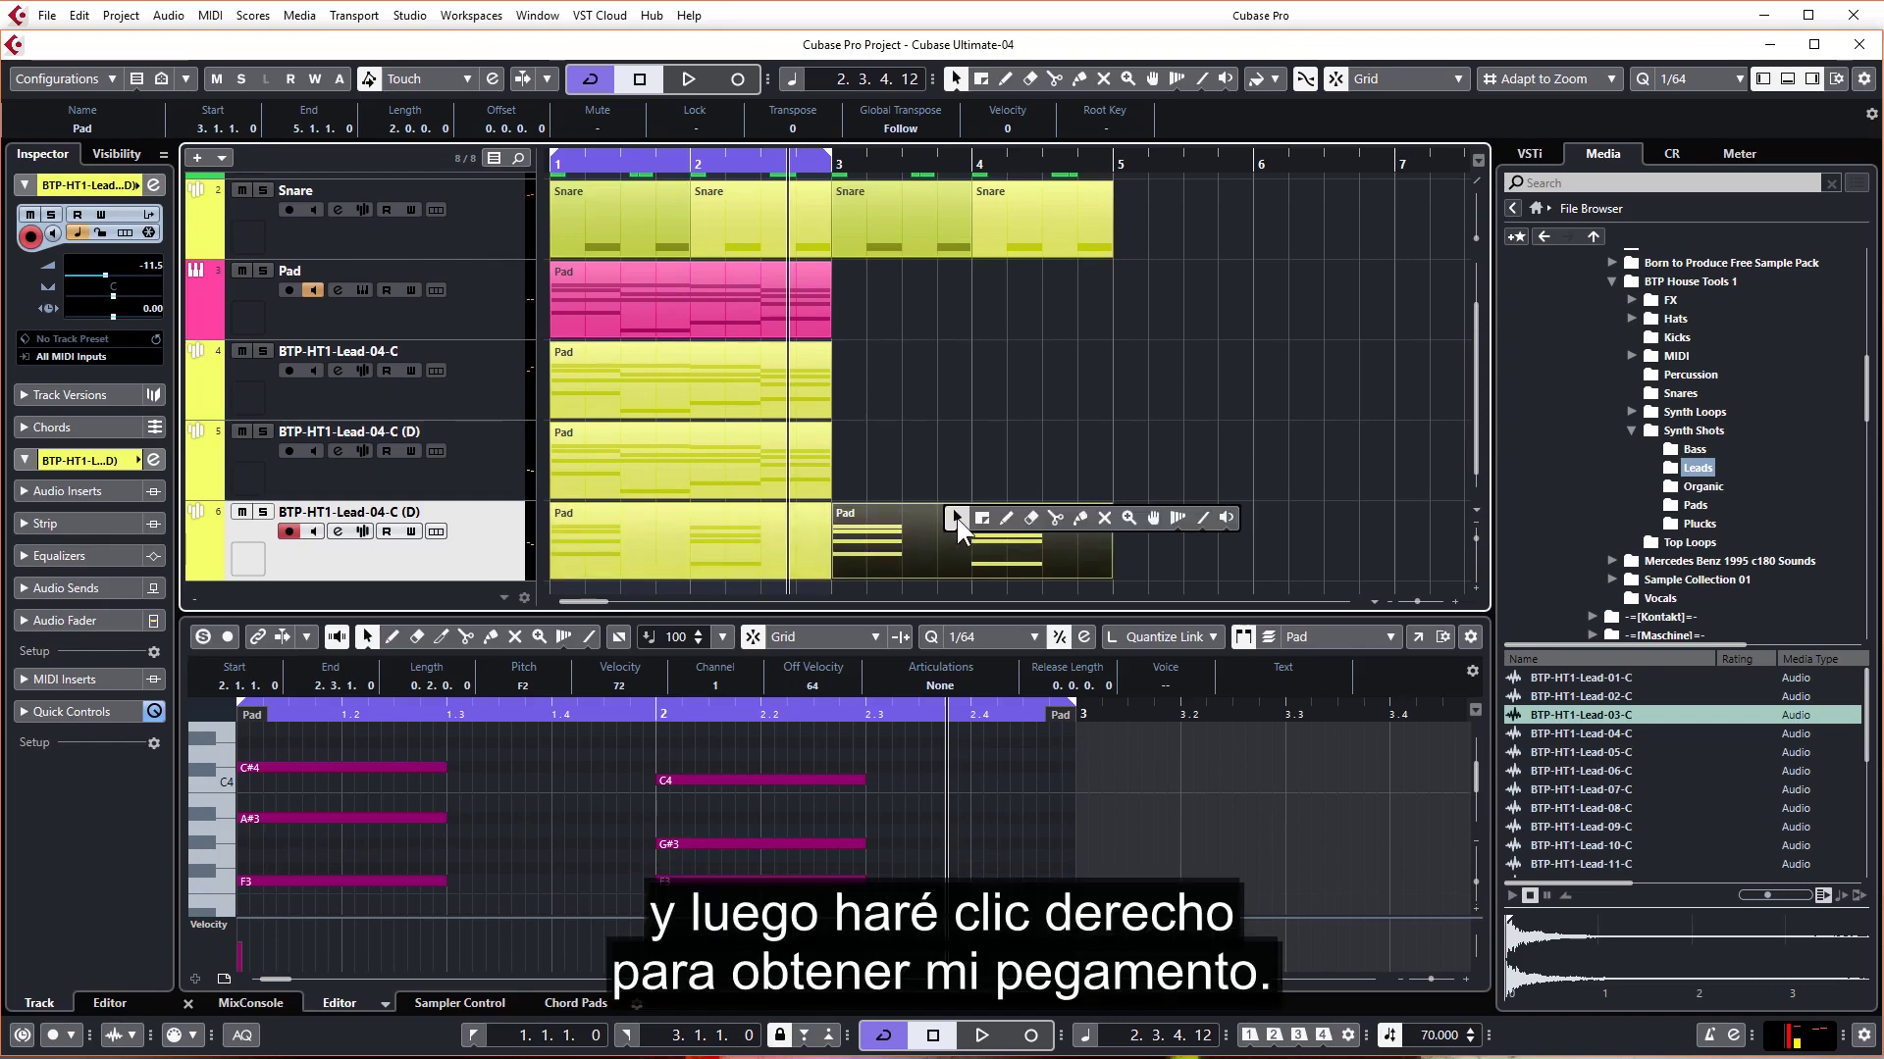
click(1081, 524)
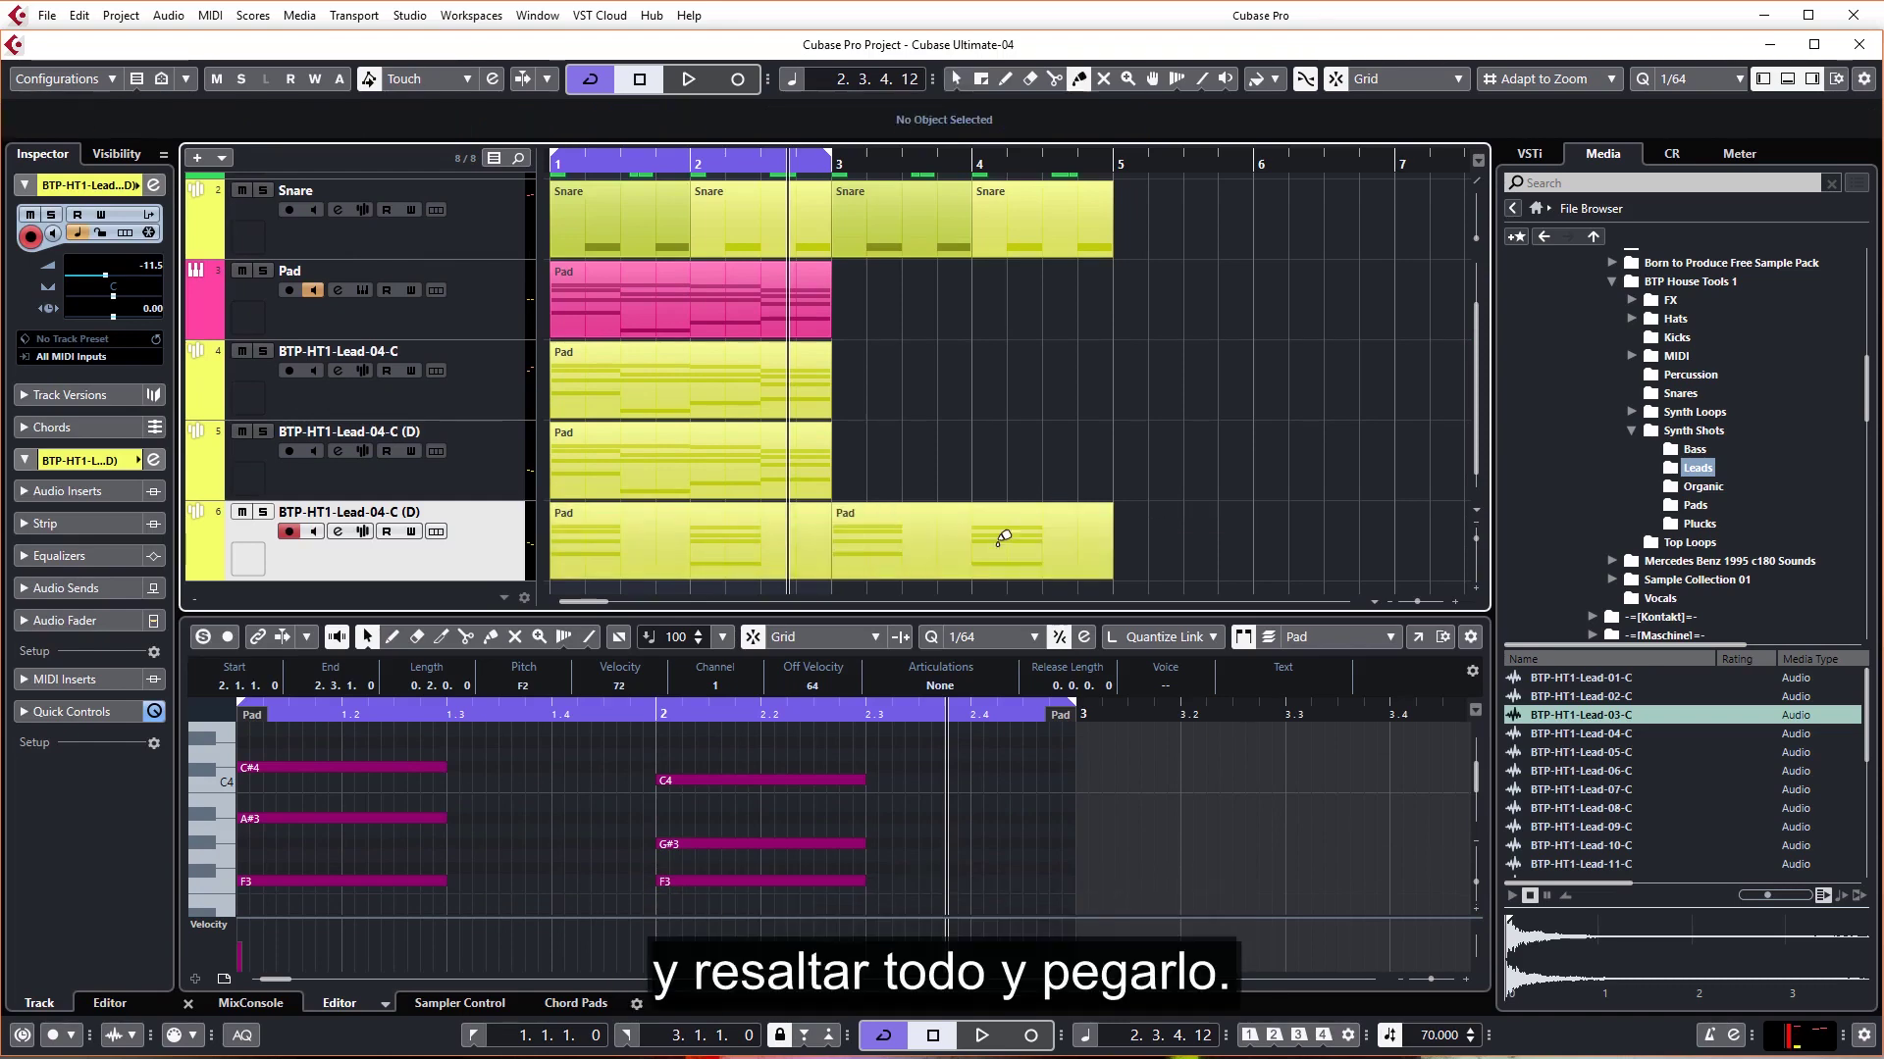
click(806, 529)
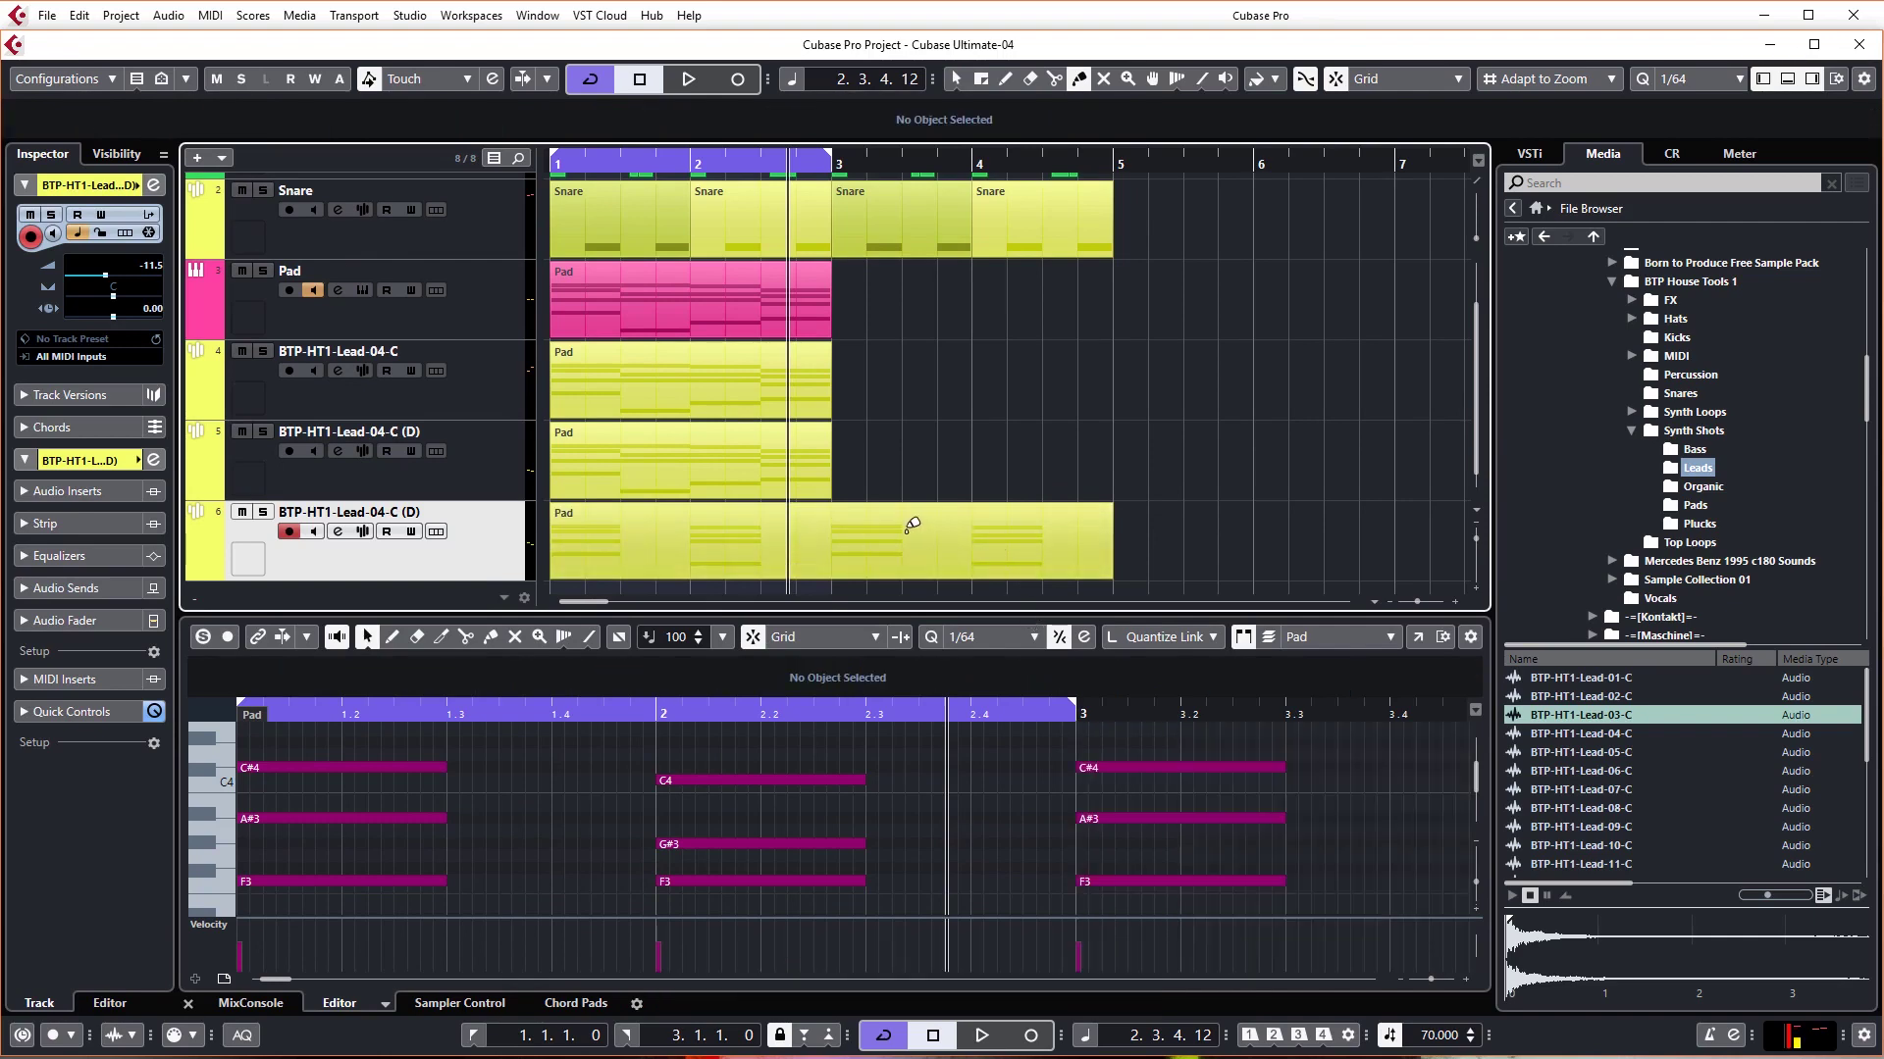
Step: Delete the low A#2 and F2 notes from the pad part
right_click(912, 527)
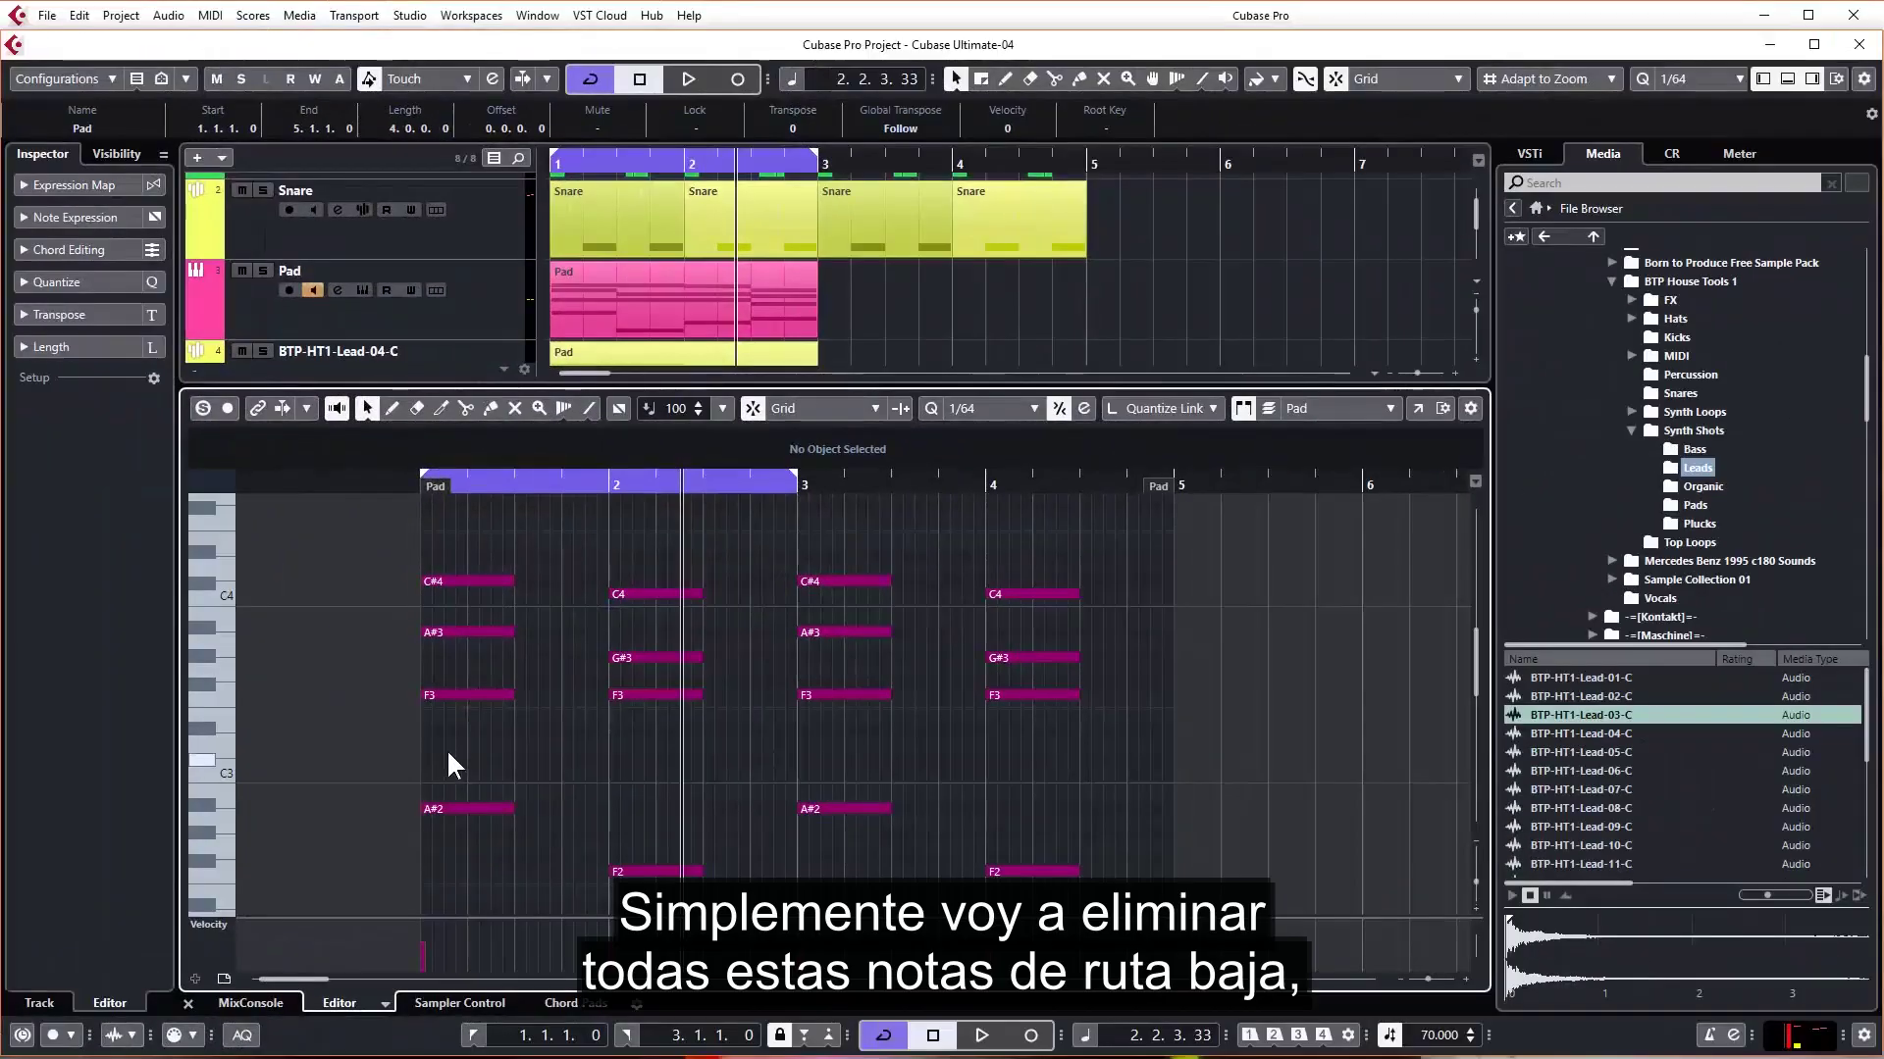
drag(451, 750, 1050, 904)
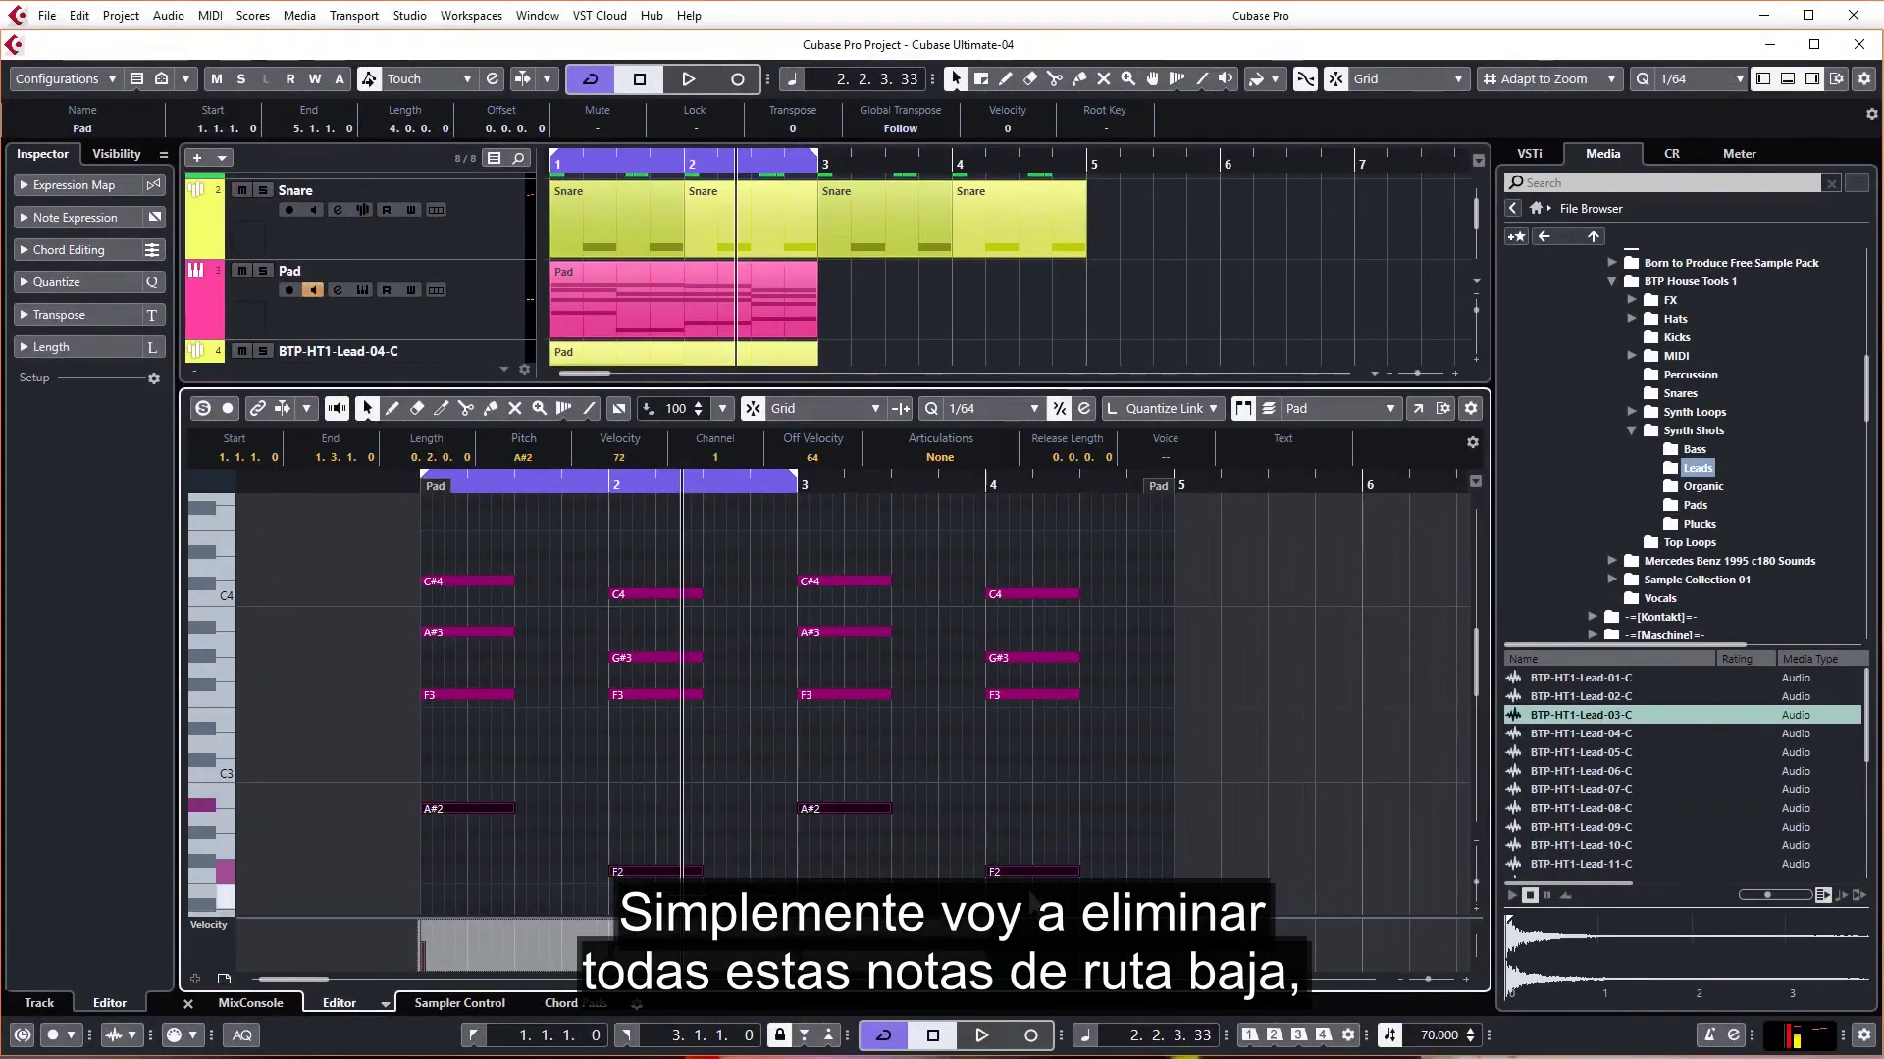
key(Delete)
Step: Transpose the G#3 and F3 notes up one octave
drag(392, 648, 1028, 738)
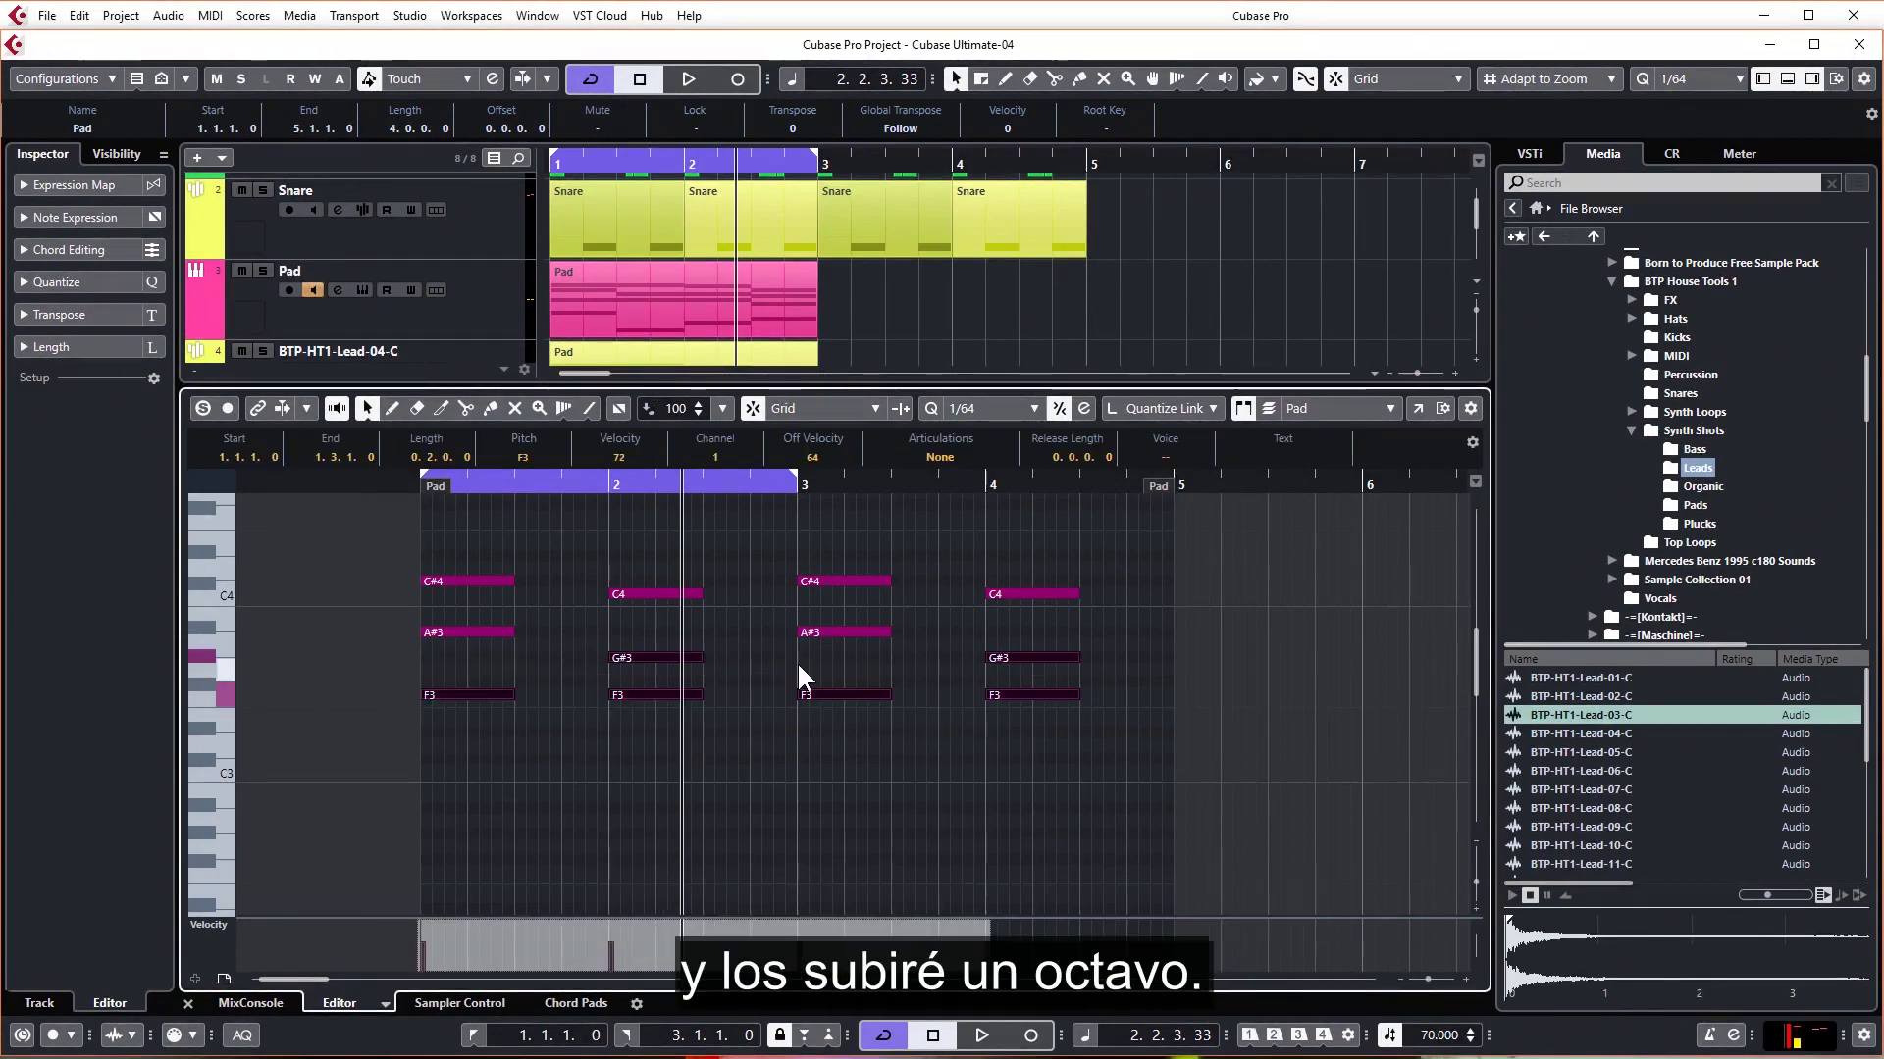
key(shift+Up)
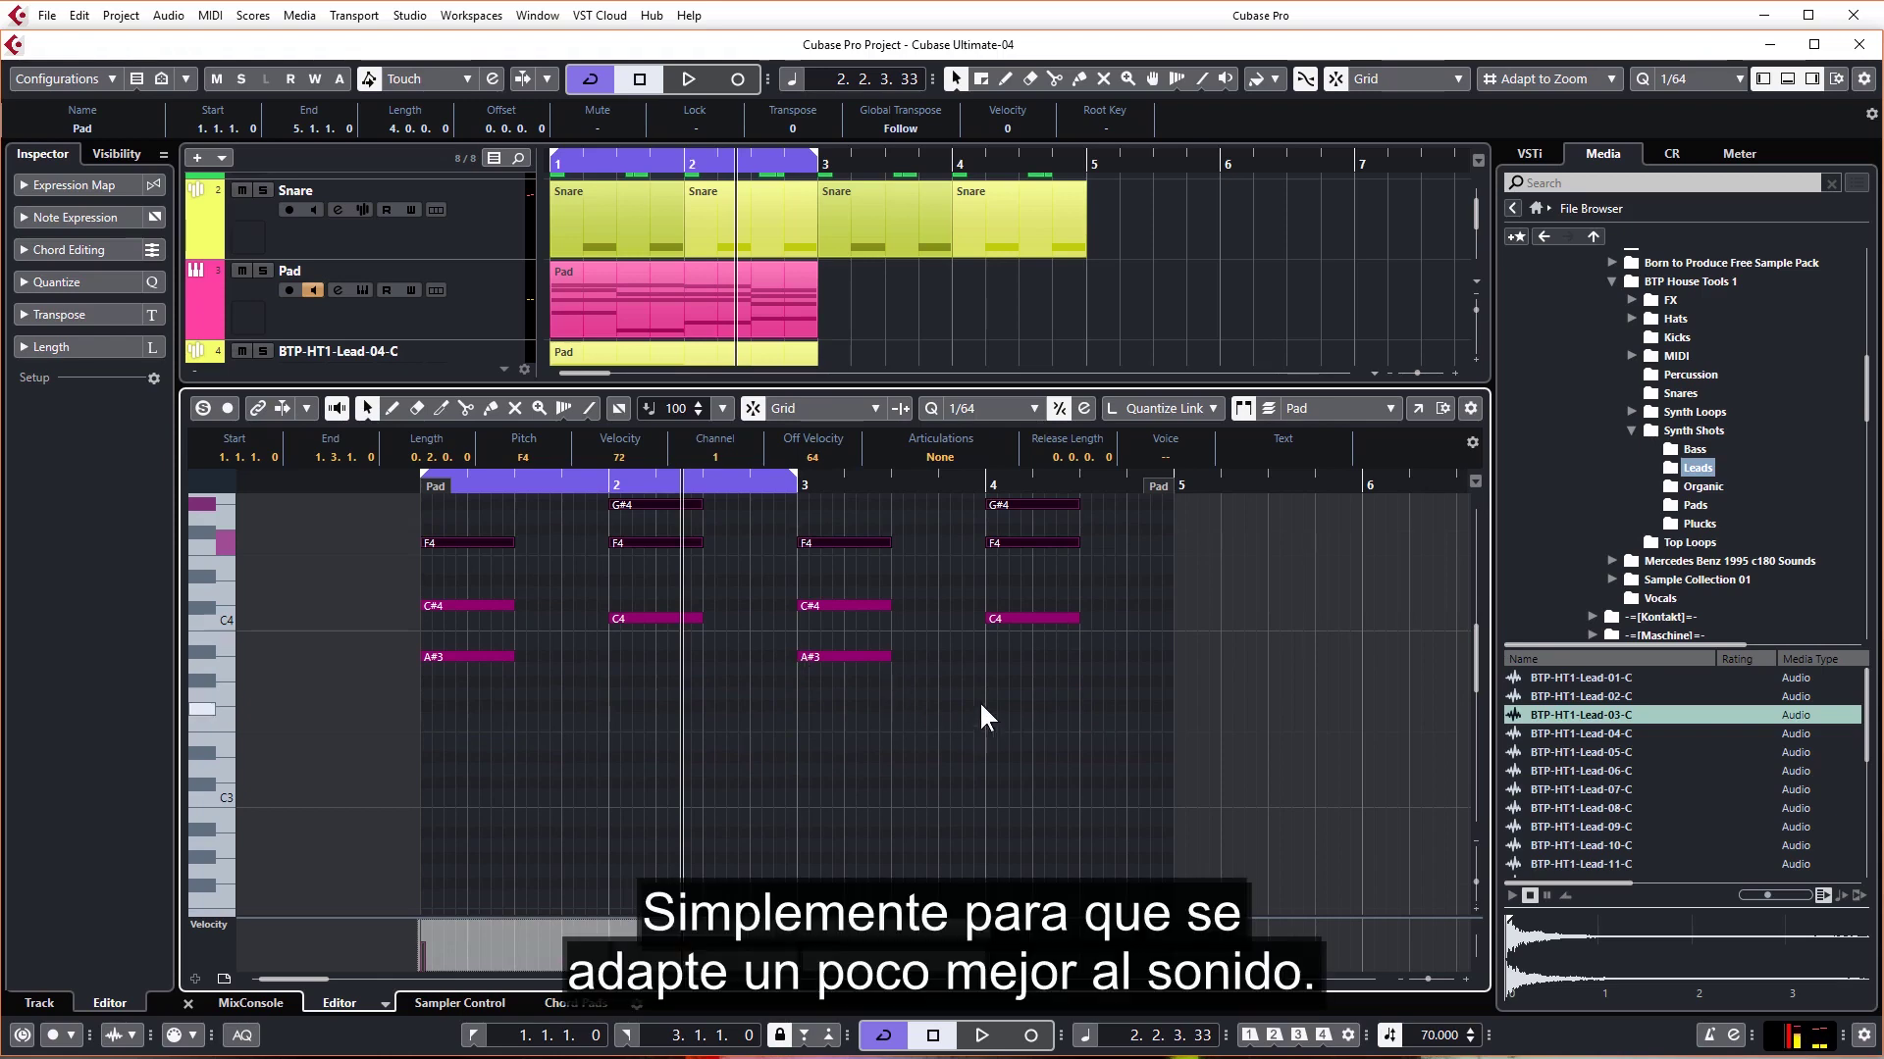
scroll(883, 667, up, 3)
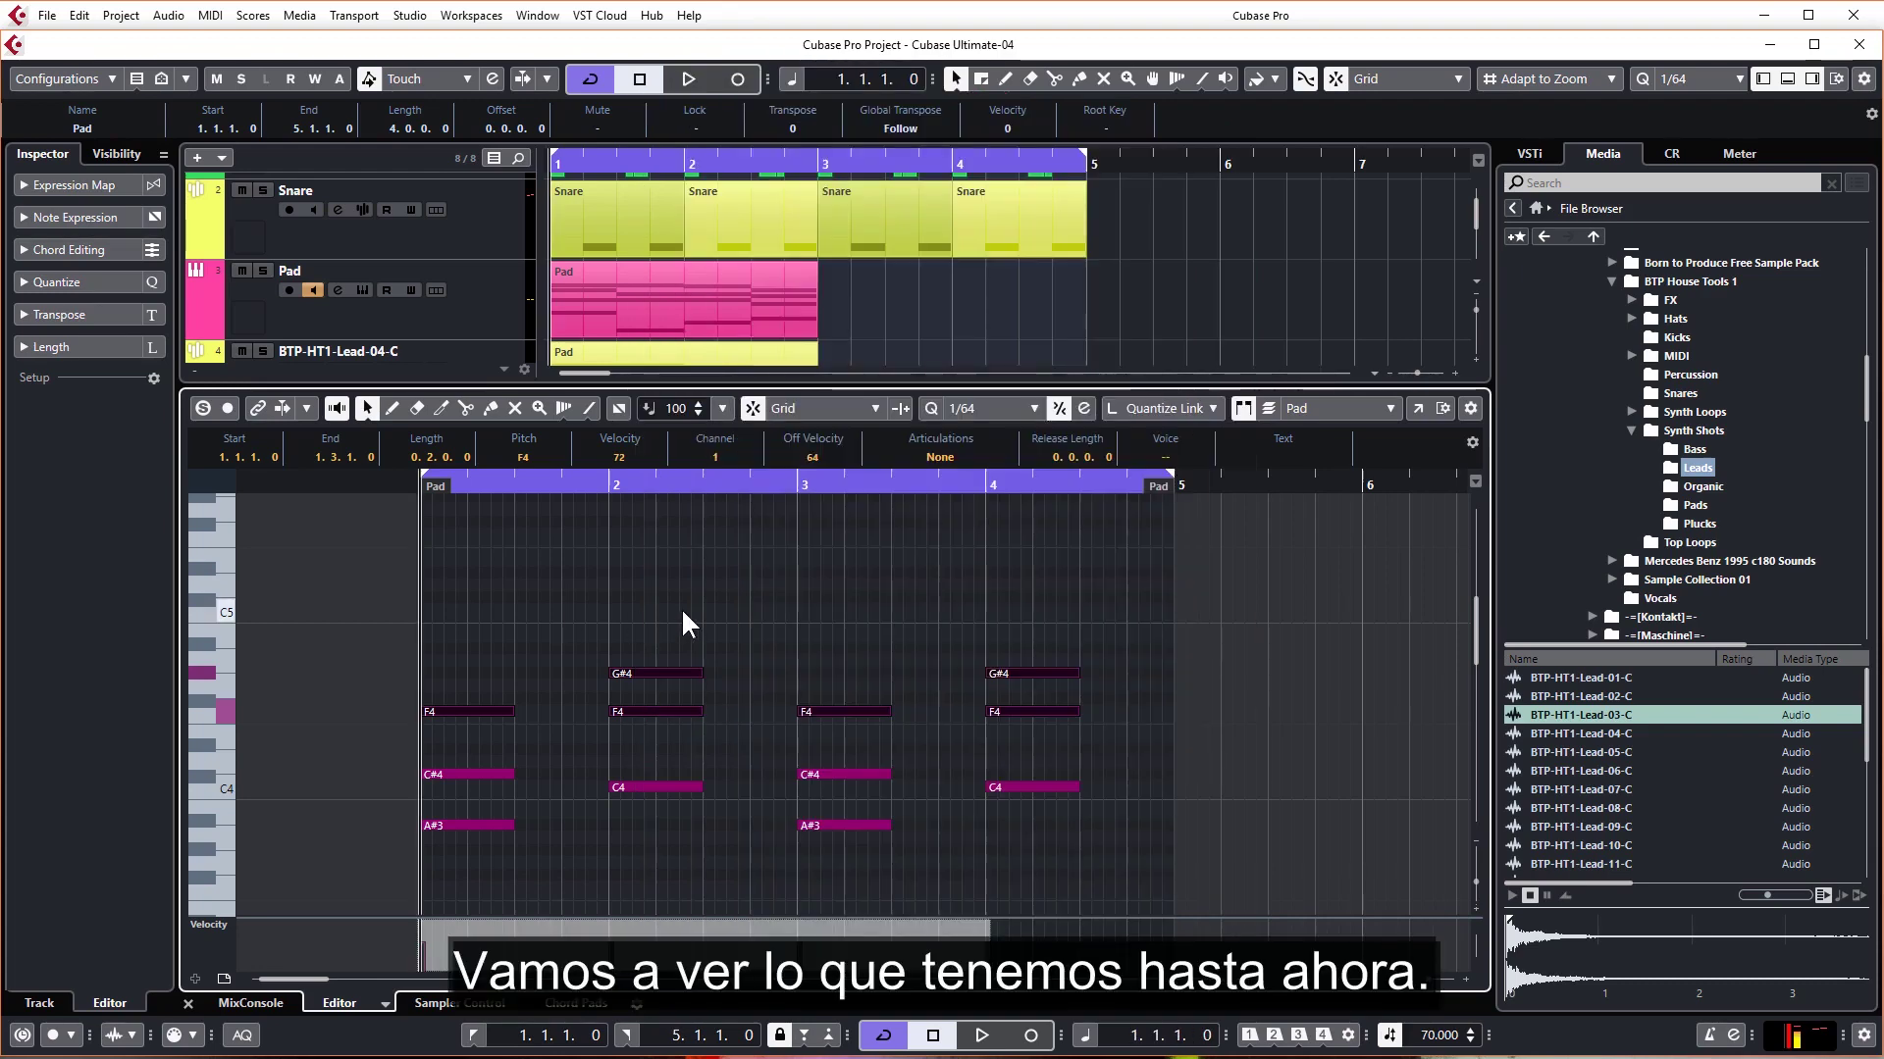
key(space)
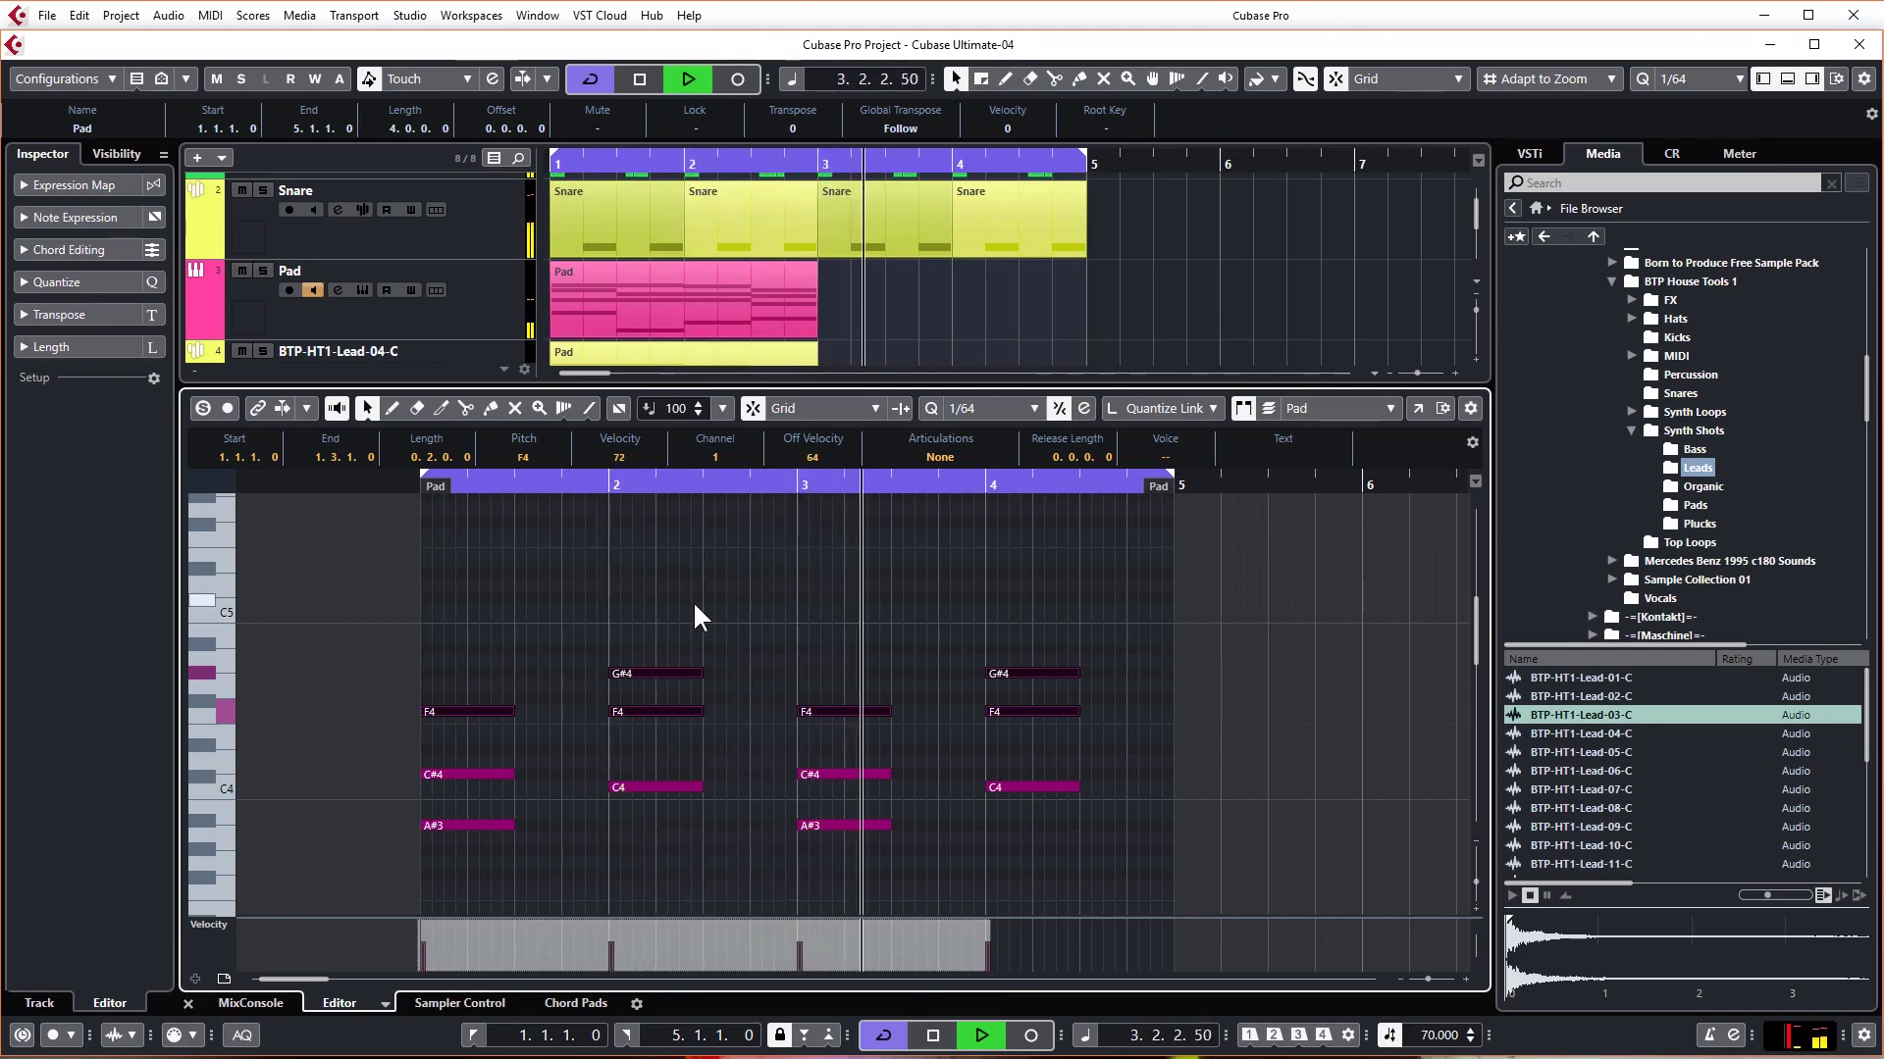
Step: Audition the new A#3, D#4 and F4 fill by playing from just before bar 4
key(space)
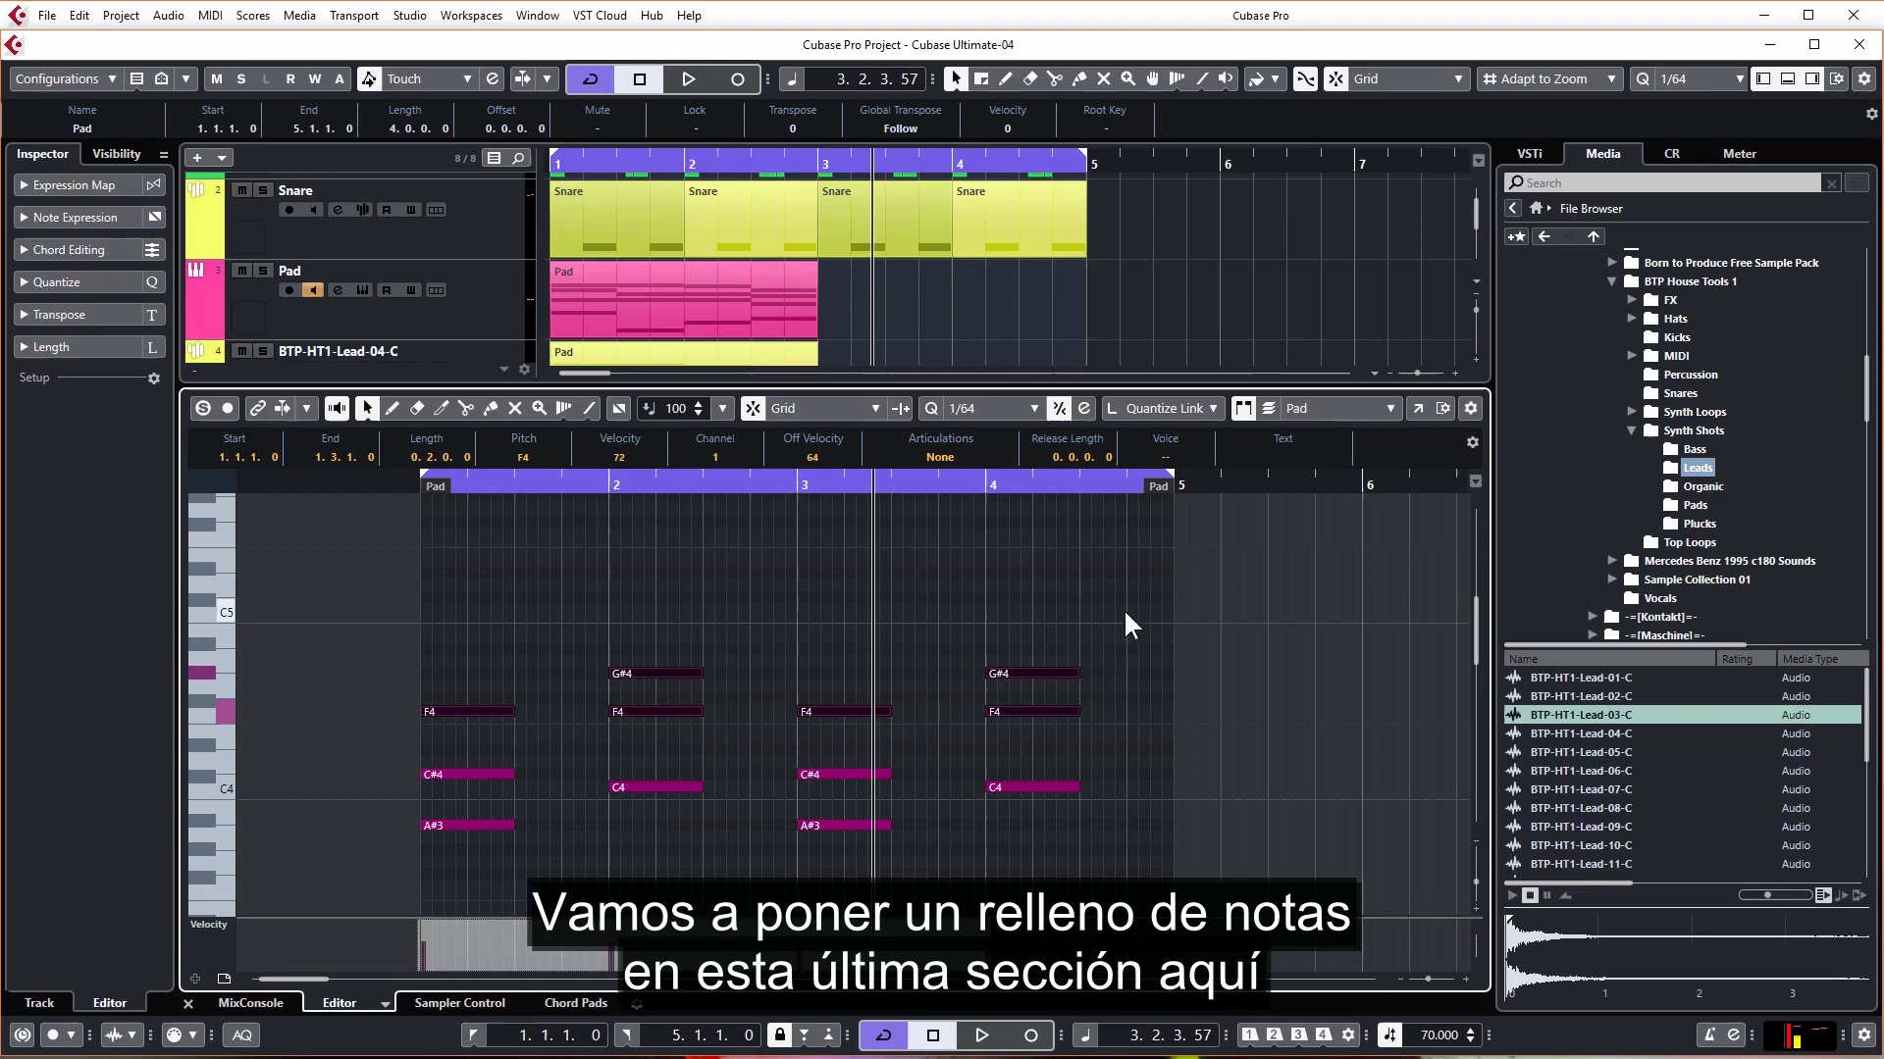
click(975, 488)
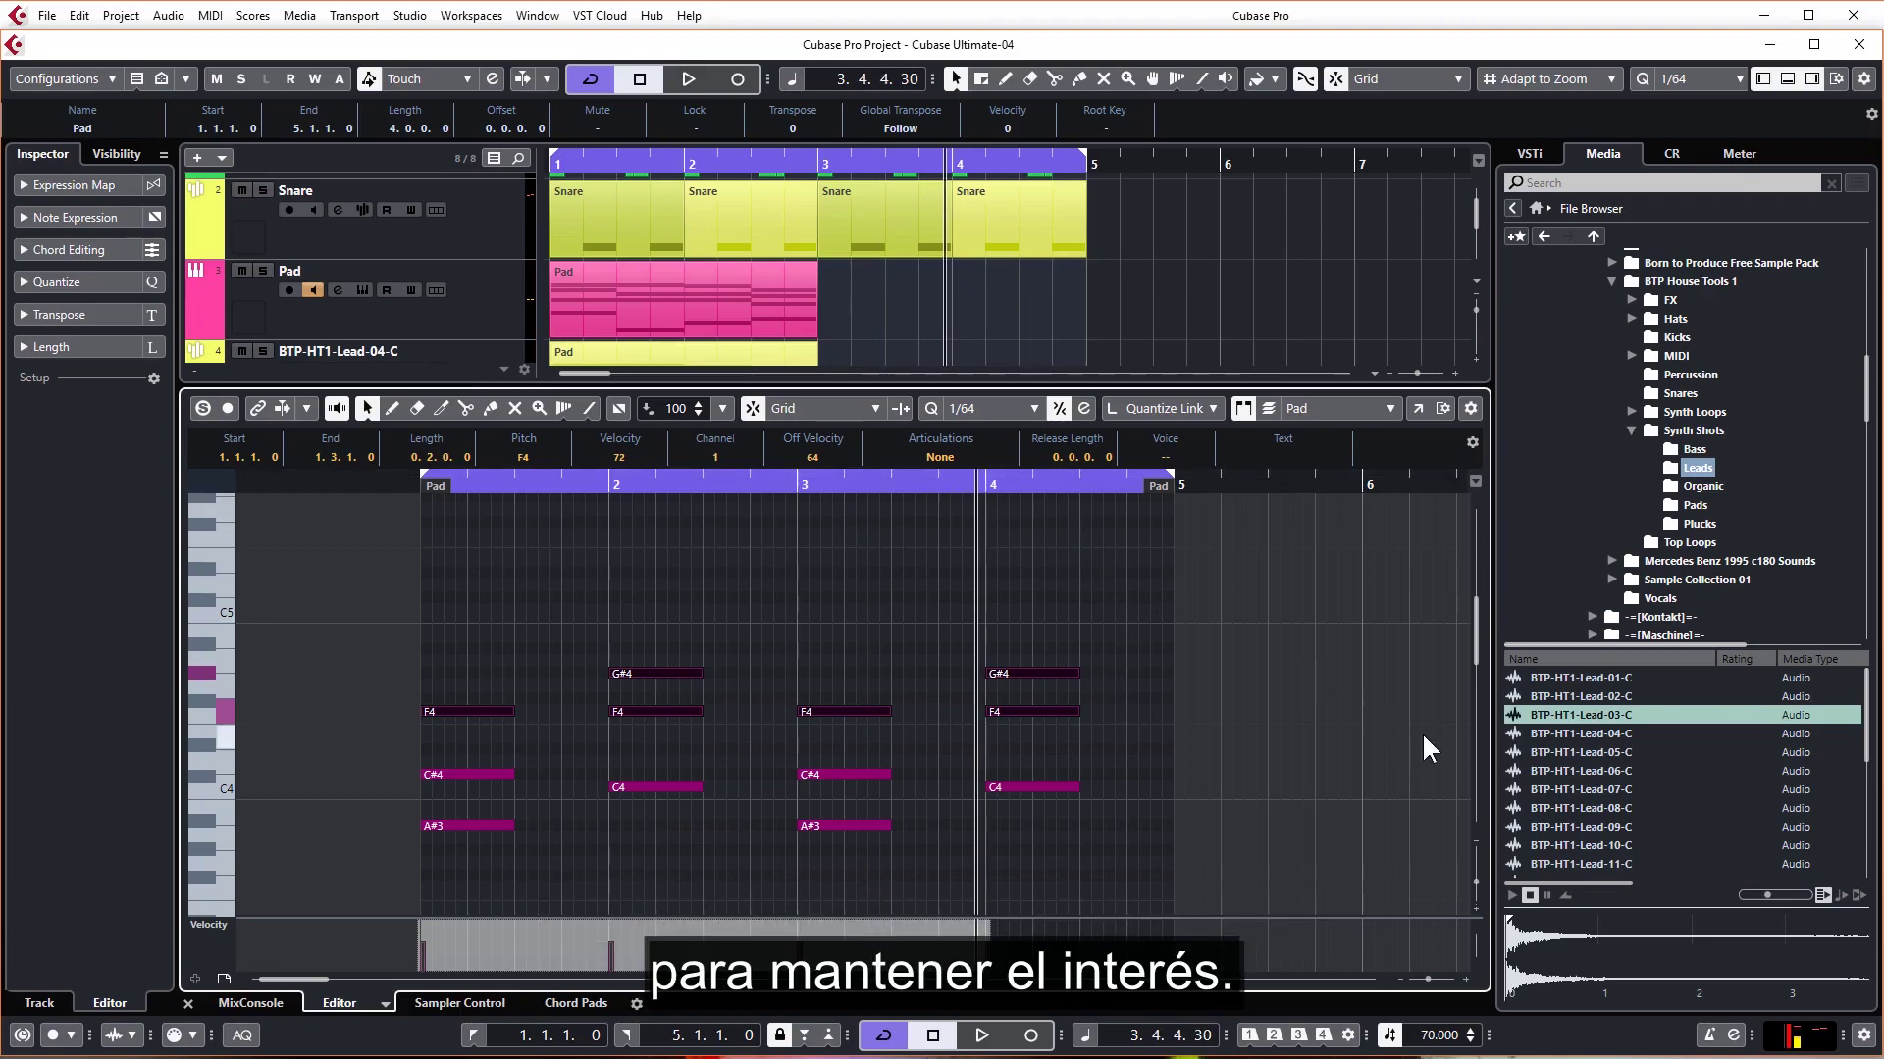
key(space)
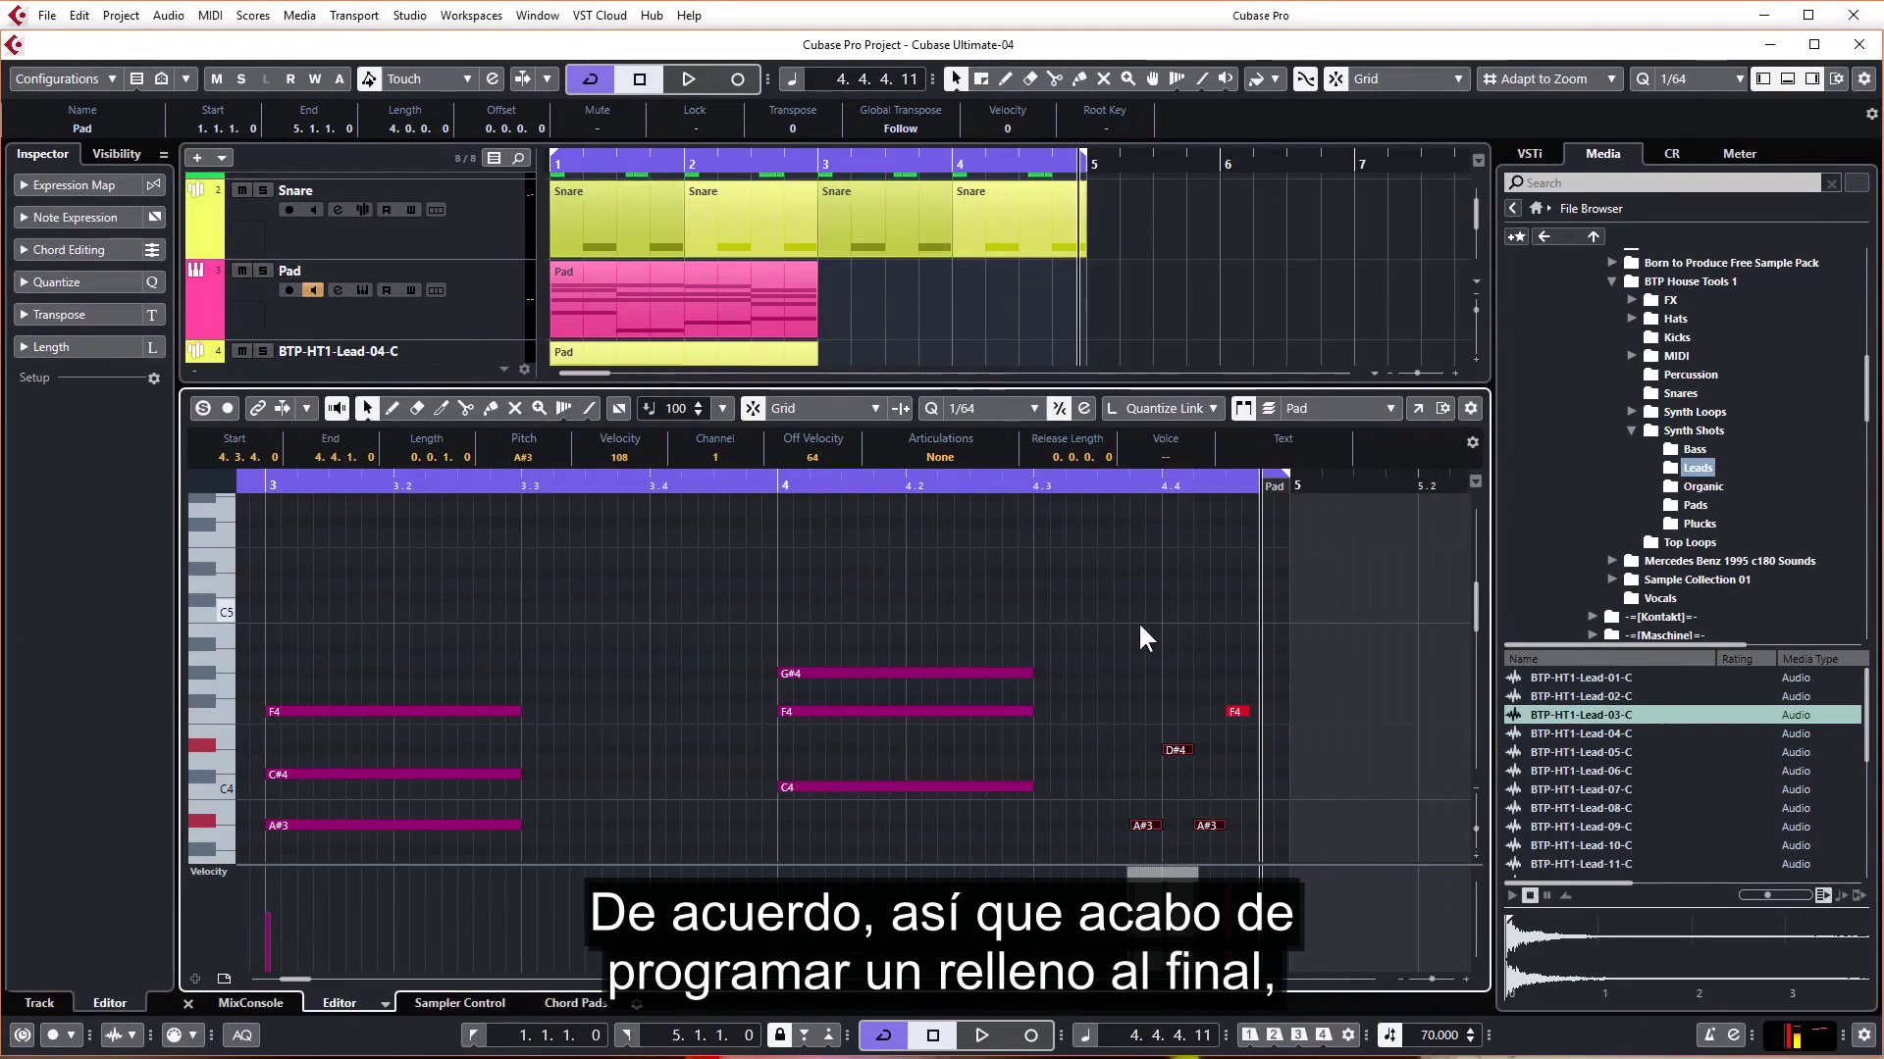
click(762, 485)
key(space)
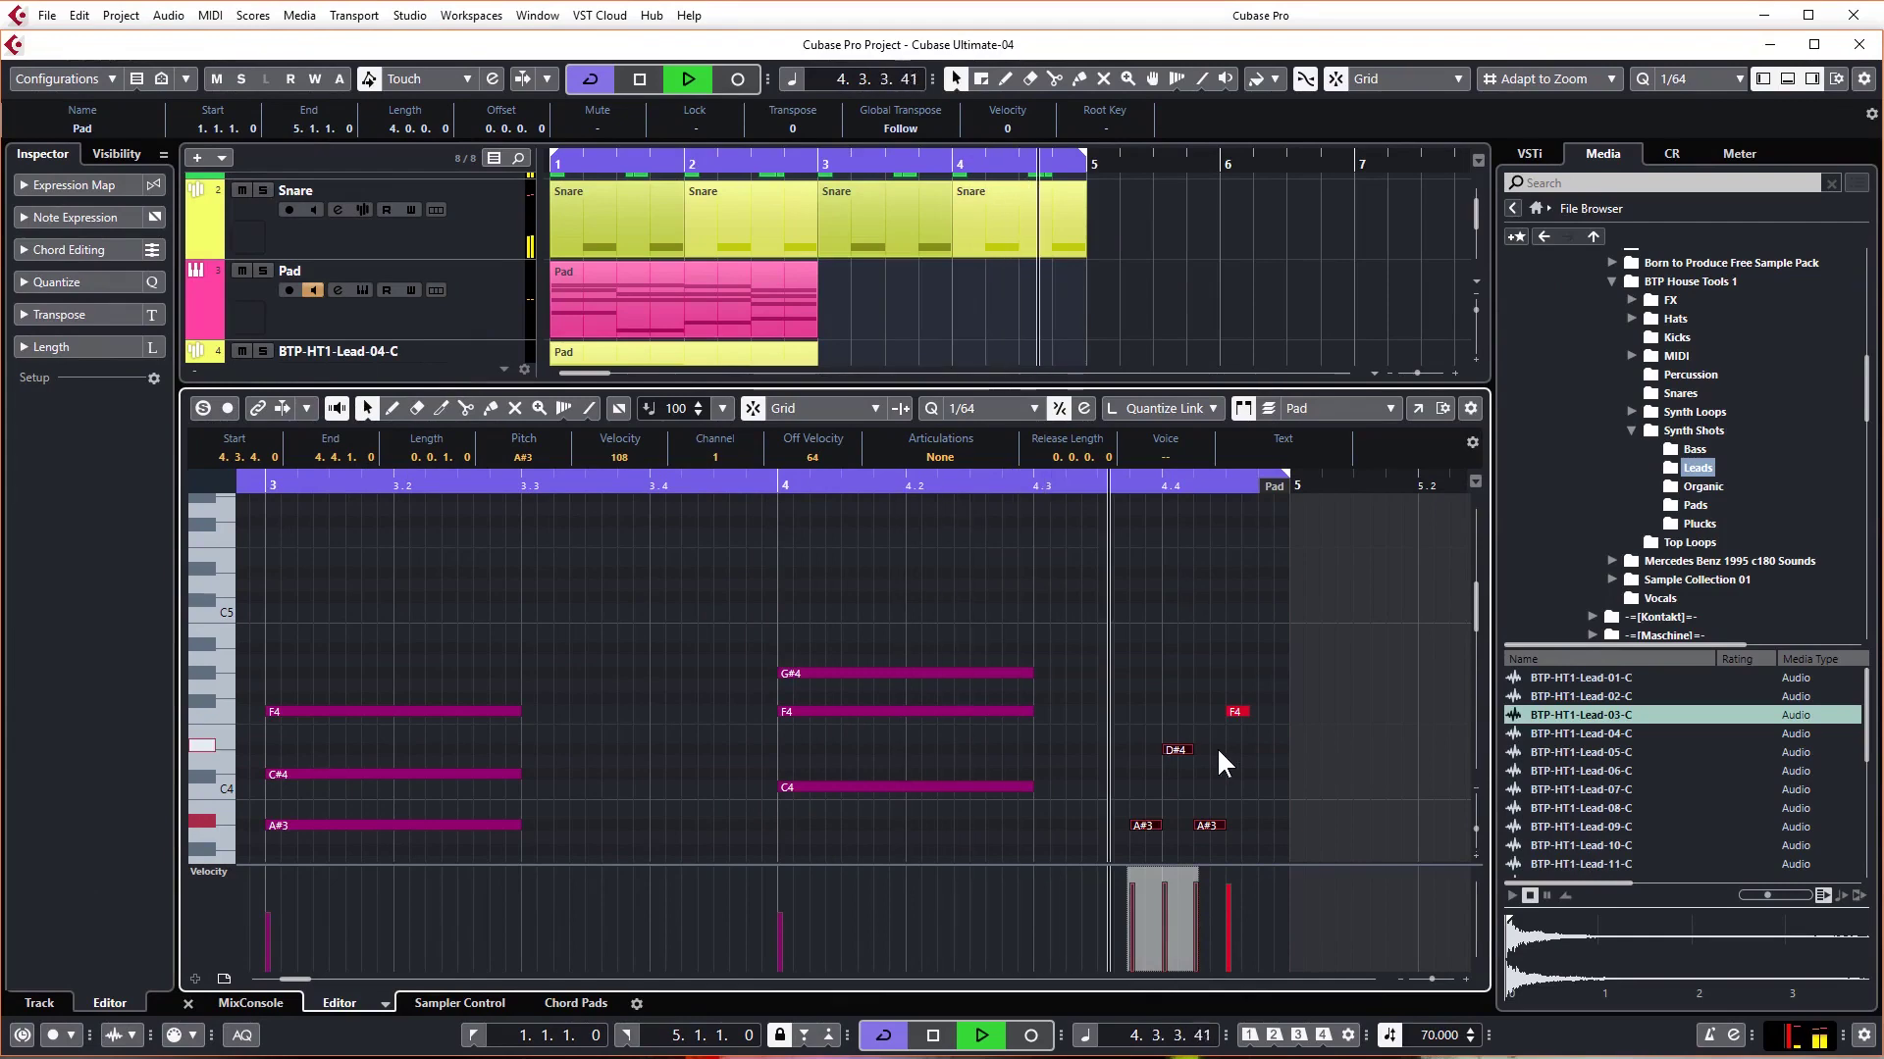
key(space)
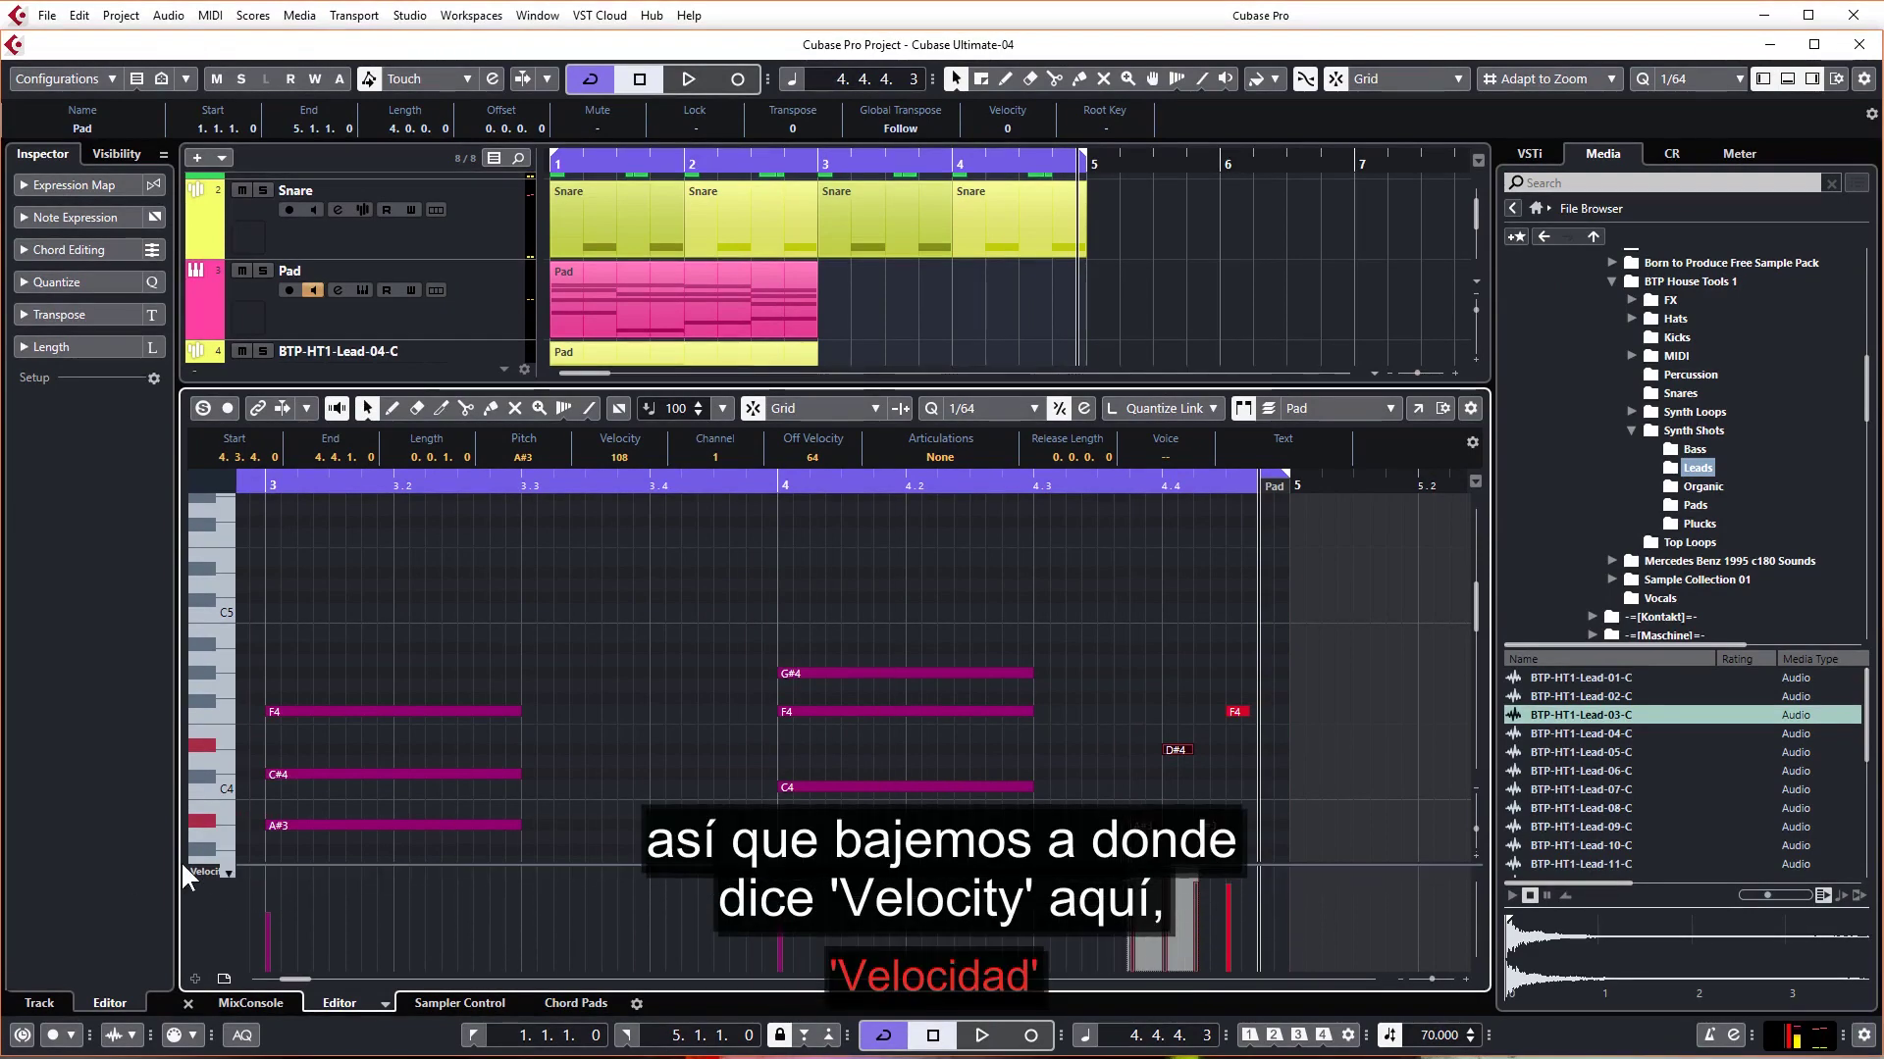
Step: Lower the fill notes' velocity, audition from bar 4, then select the Pad parts on tracks 3–5
drag(1190, 876, 1191, 894)
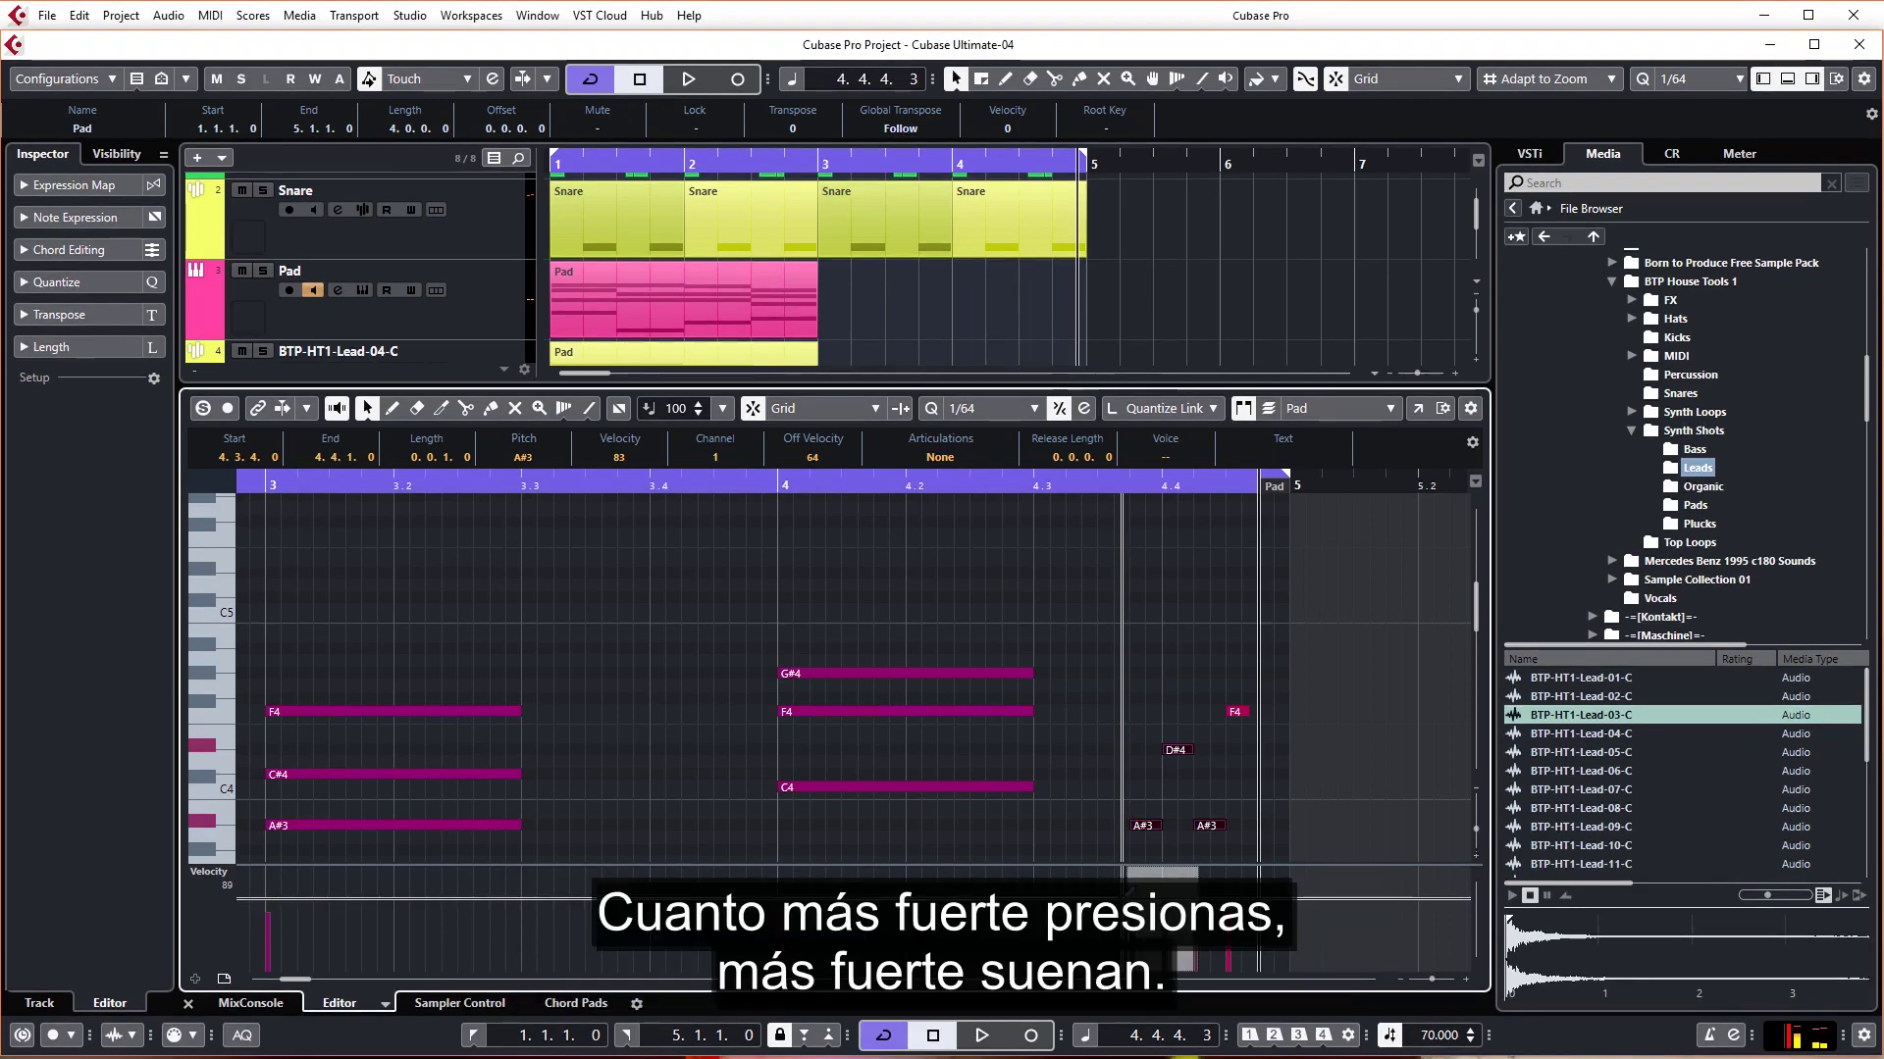
click(779, 488)
key(space)
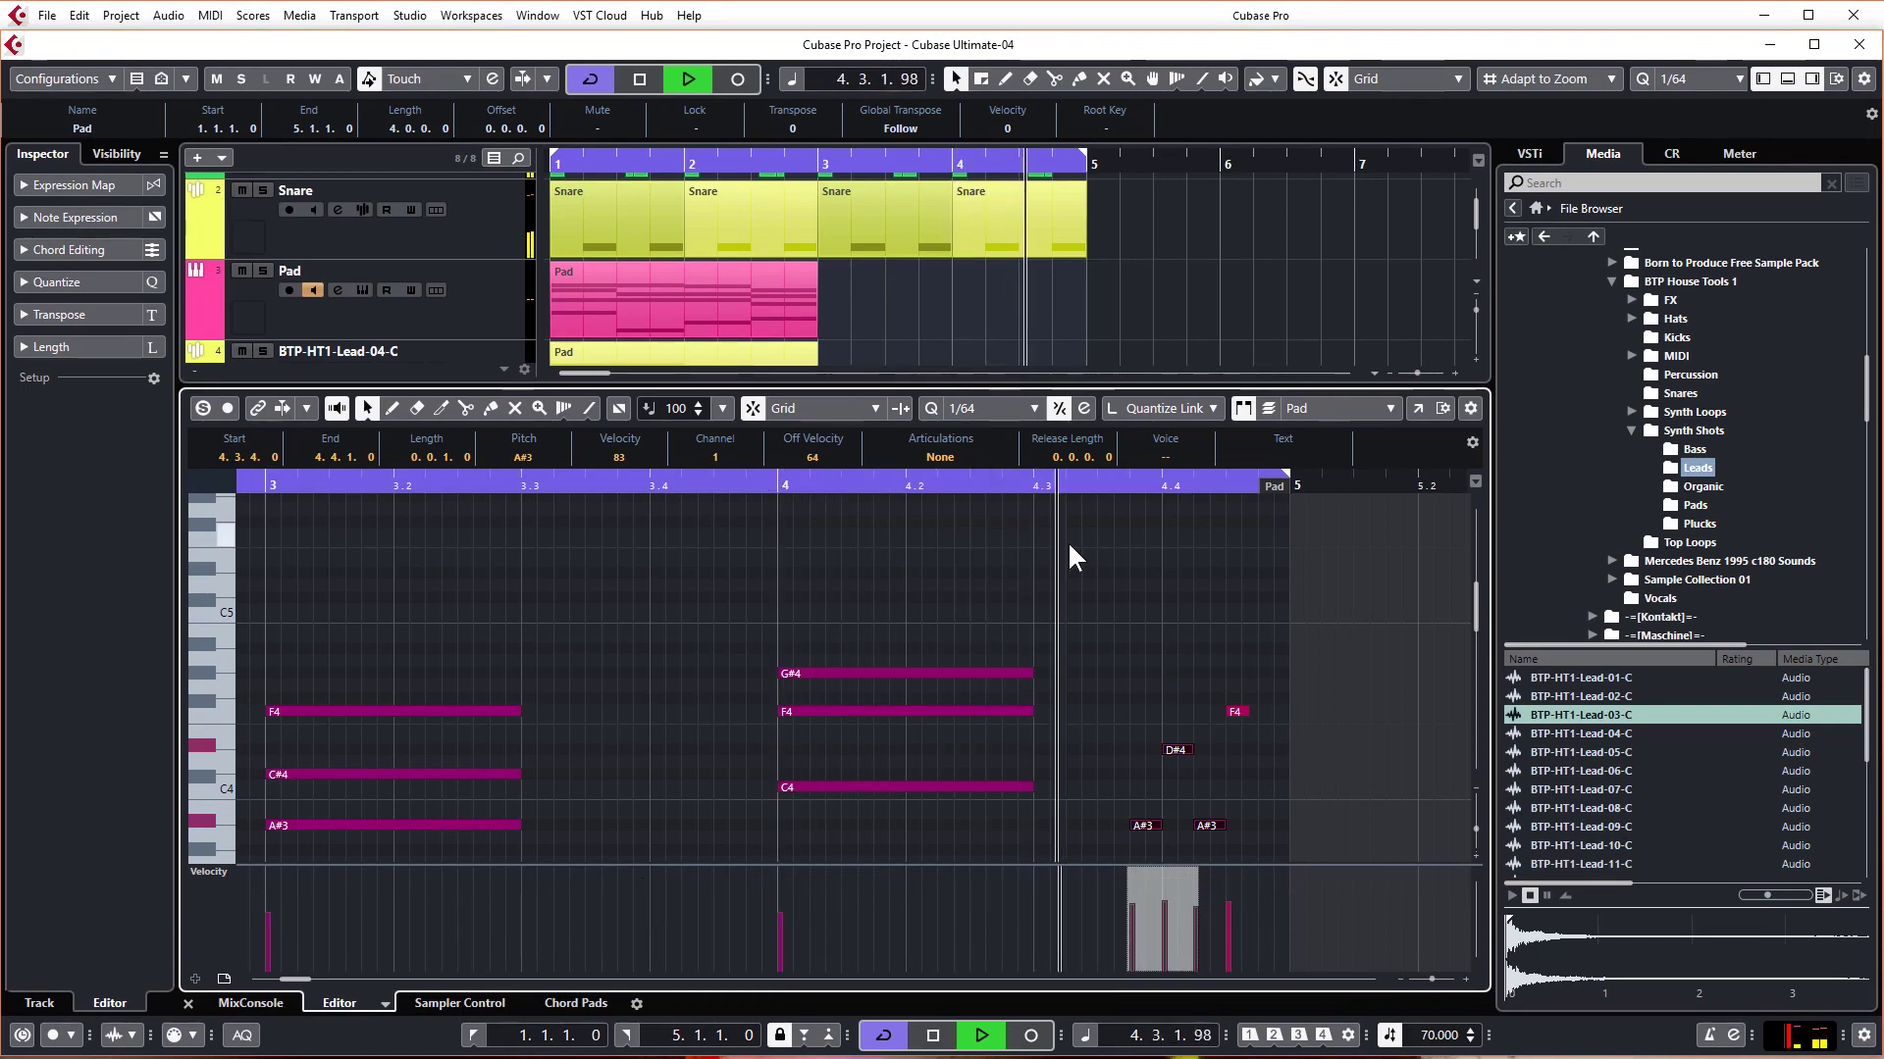
key(space)
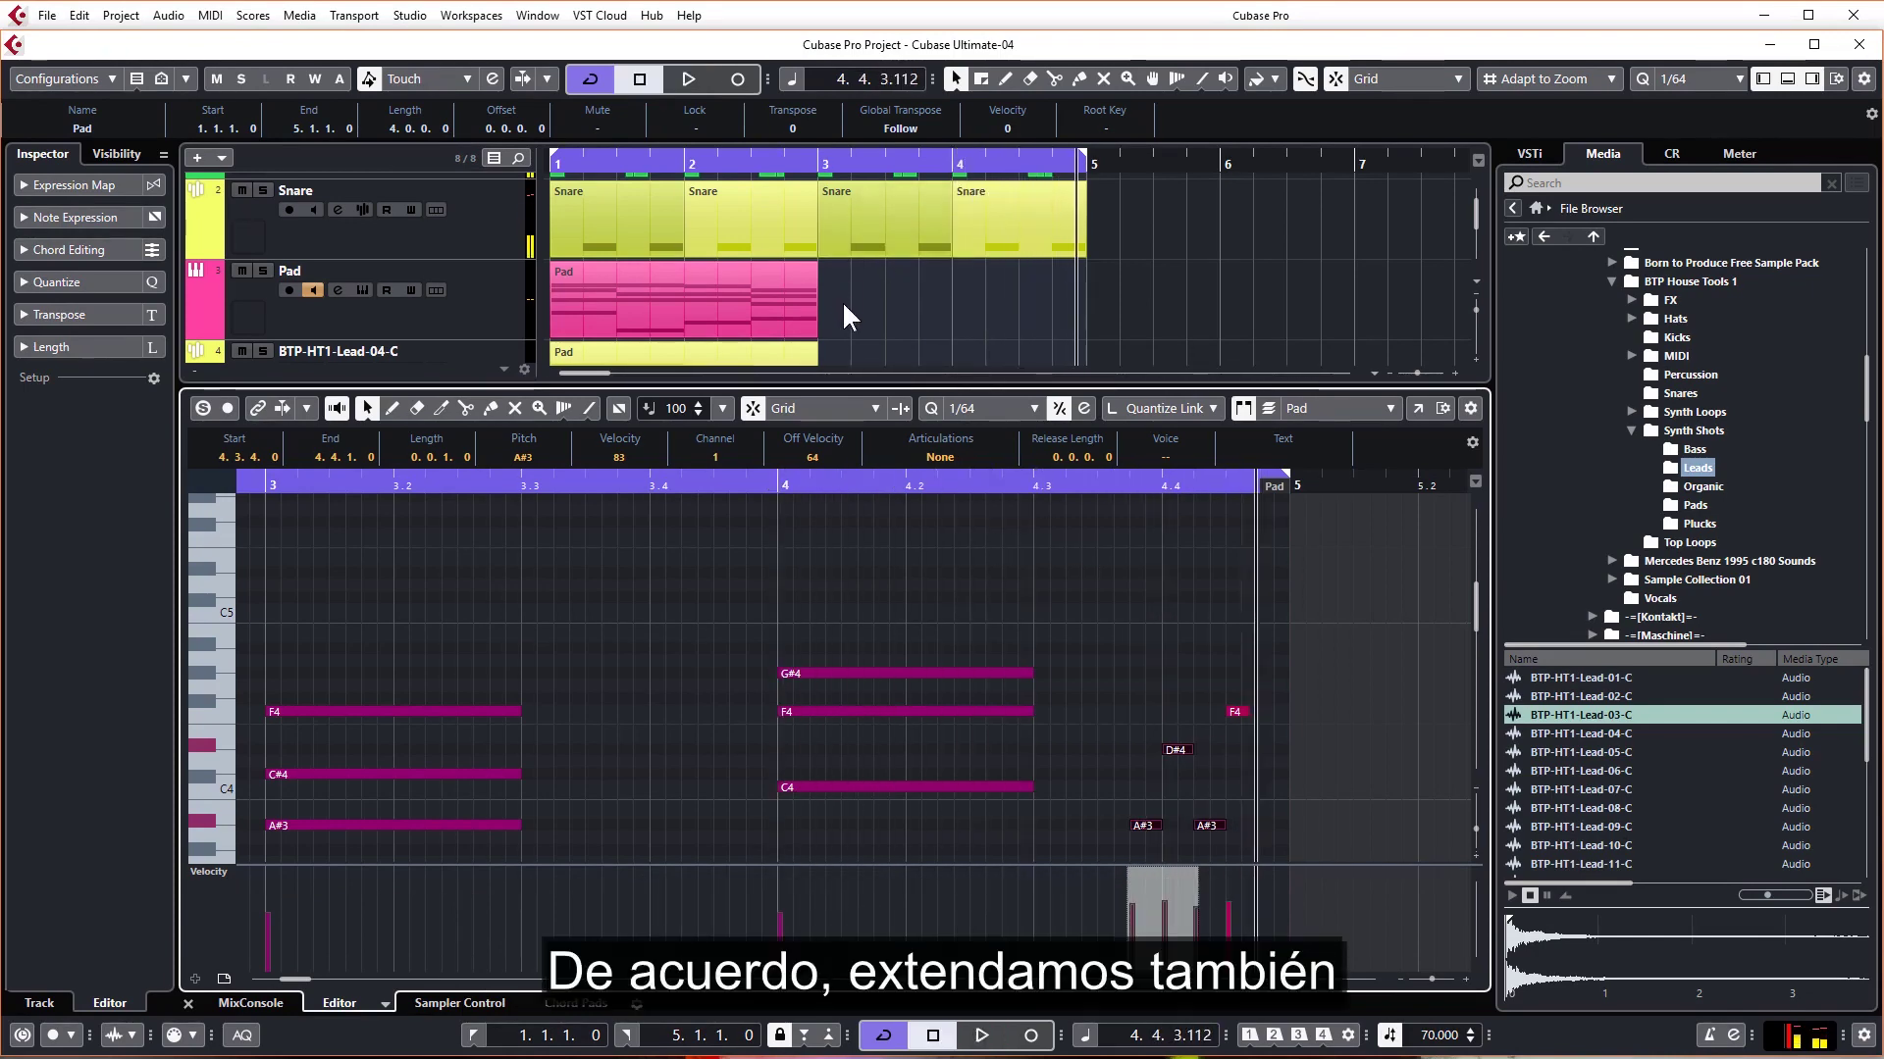
drag(854, 383, 848, 611)
drag(867, 481, 759, 313)
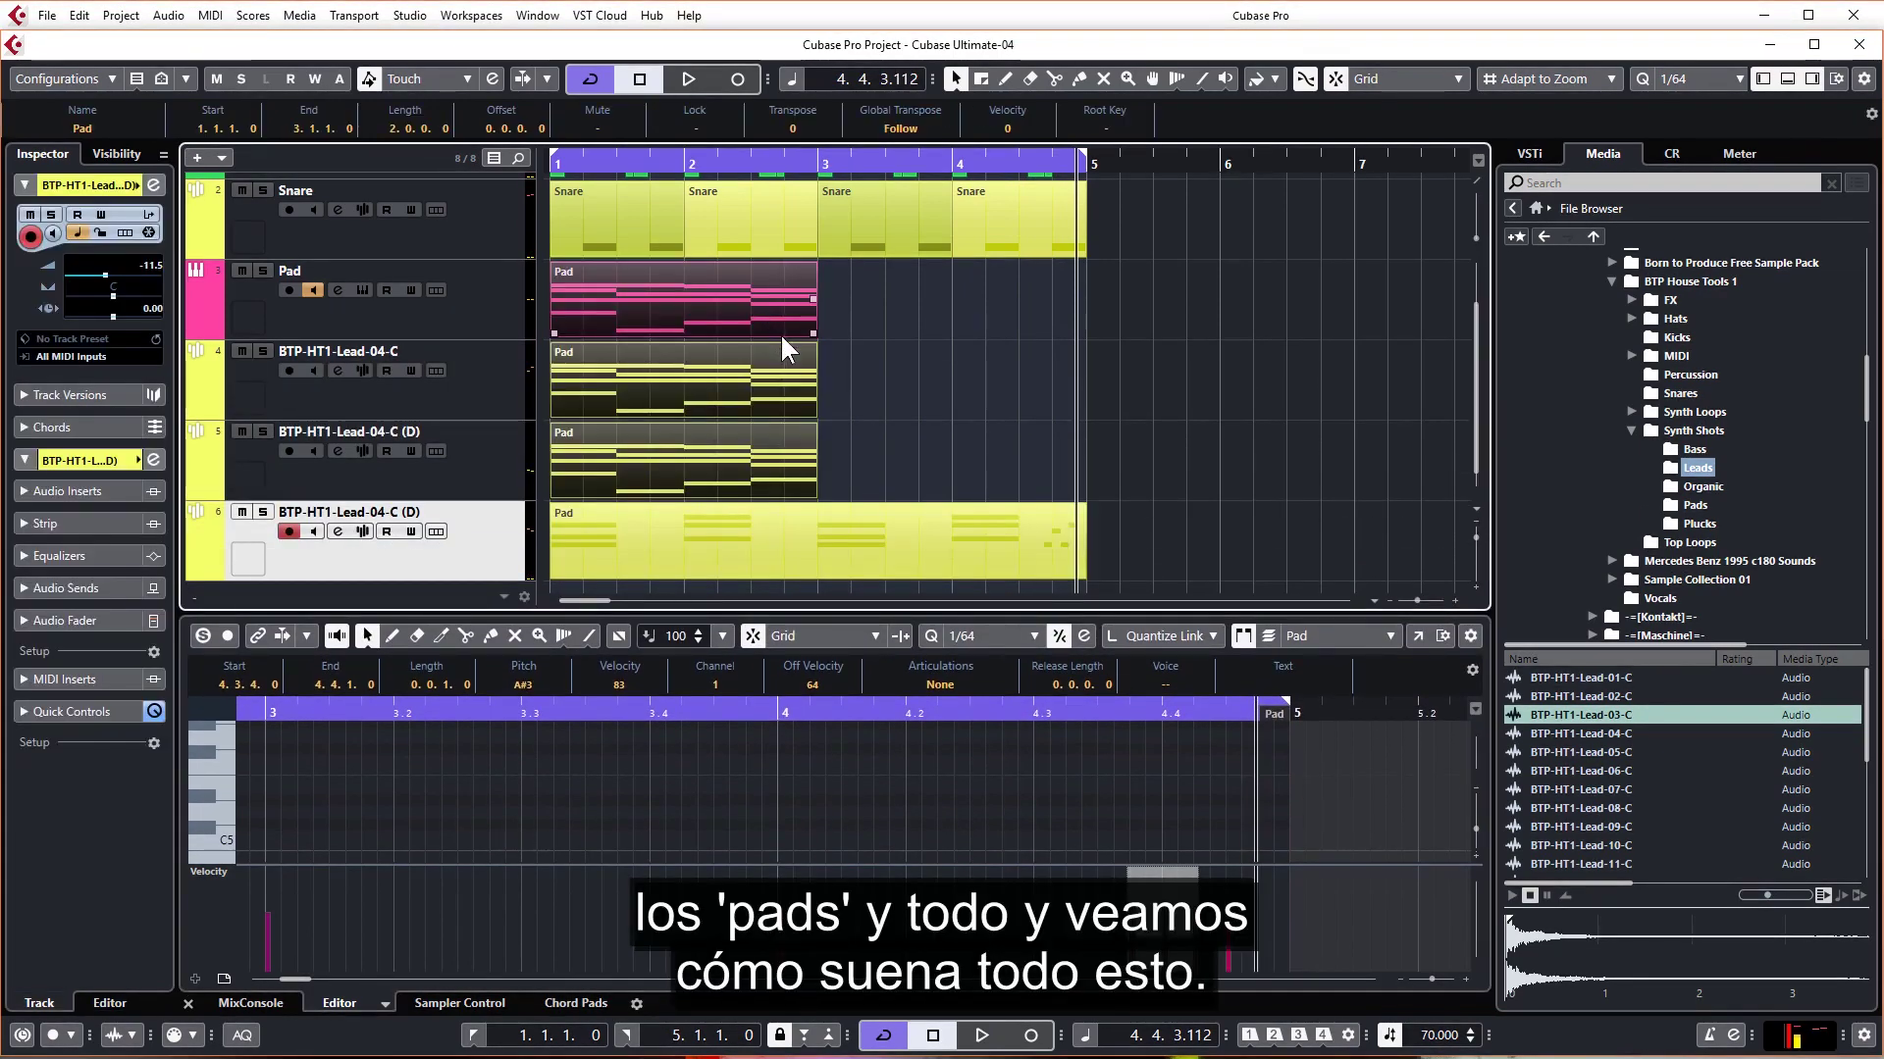
Step: Duplicate the tracks 3–5 Pad parts into bars 3–5, play, and set volume to -12.5 dB
key(ctrl+d)
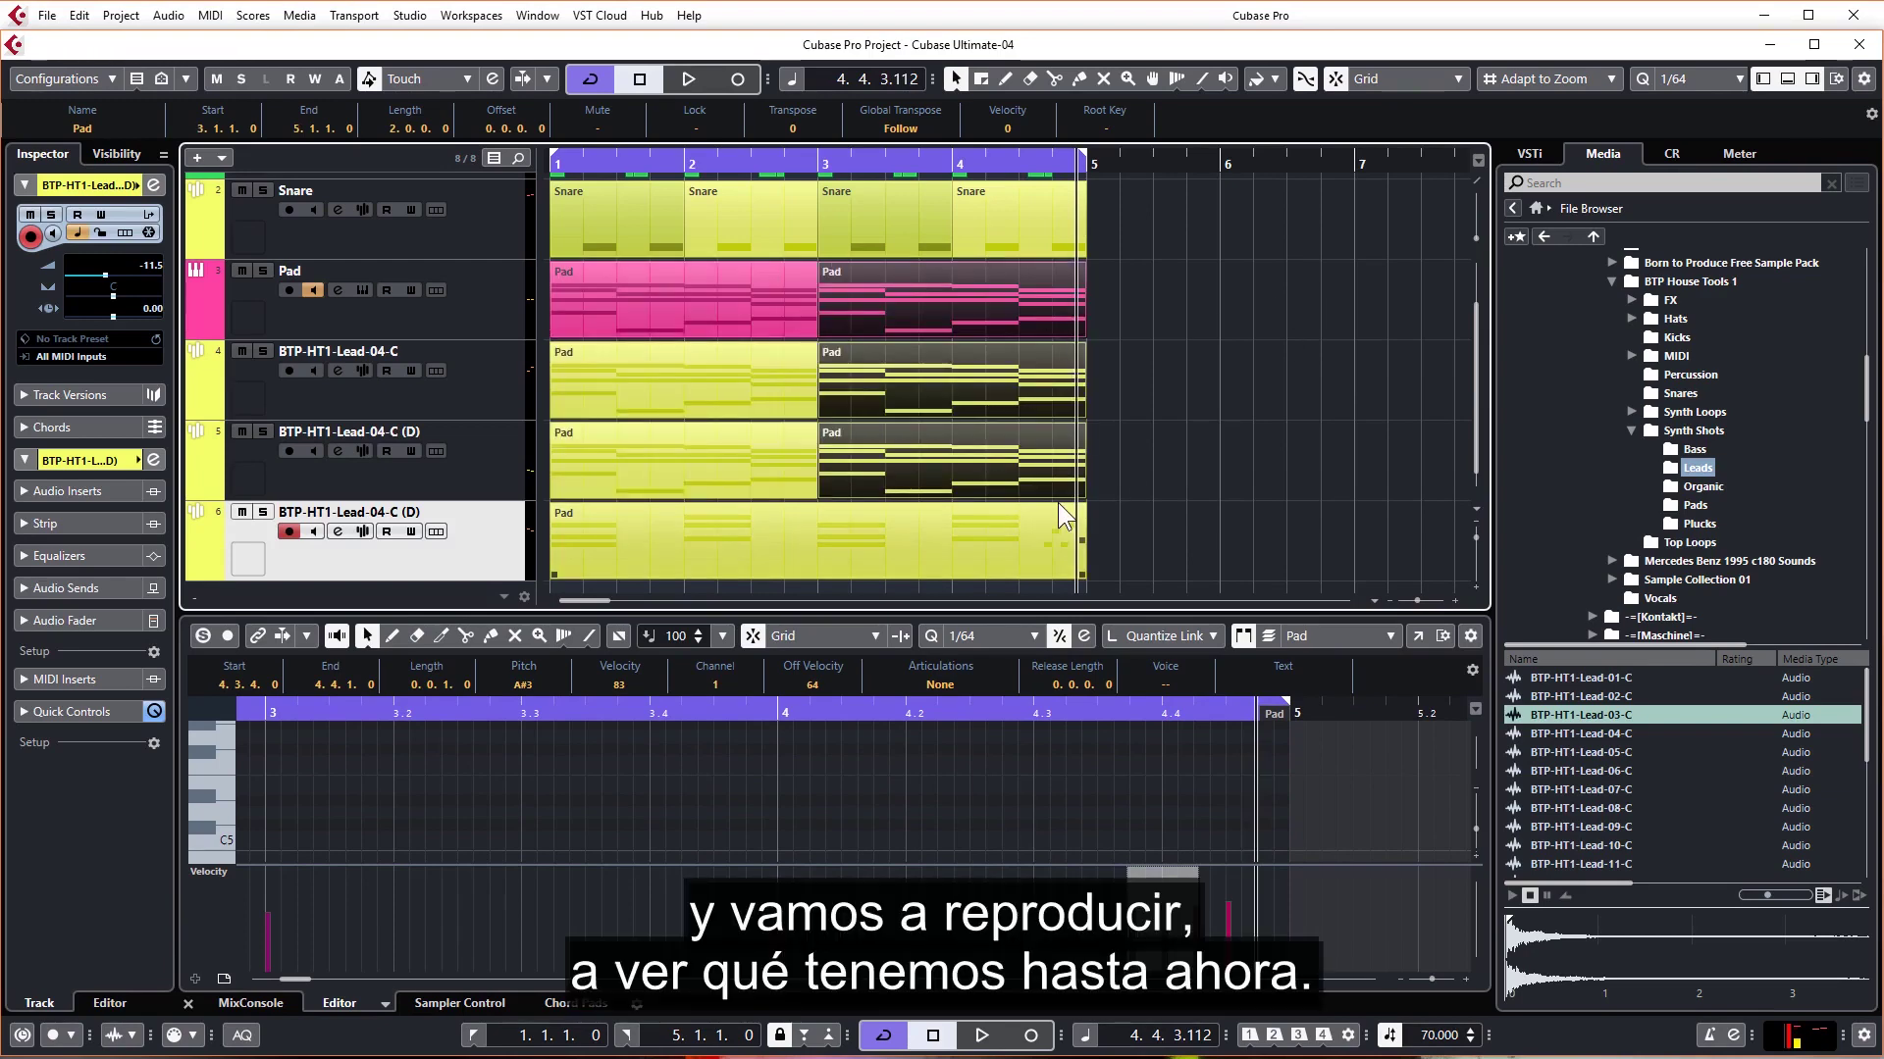
key(space)
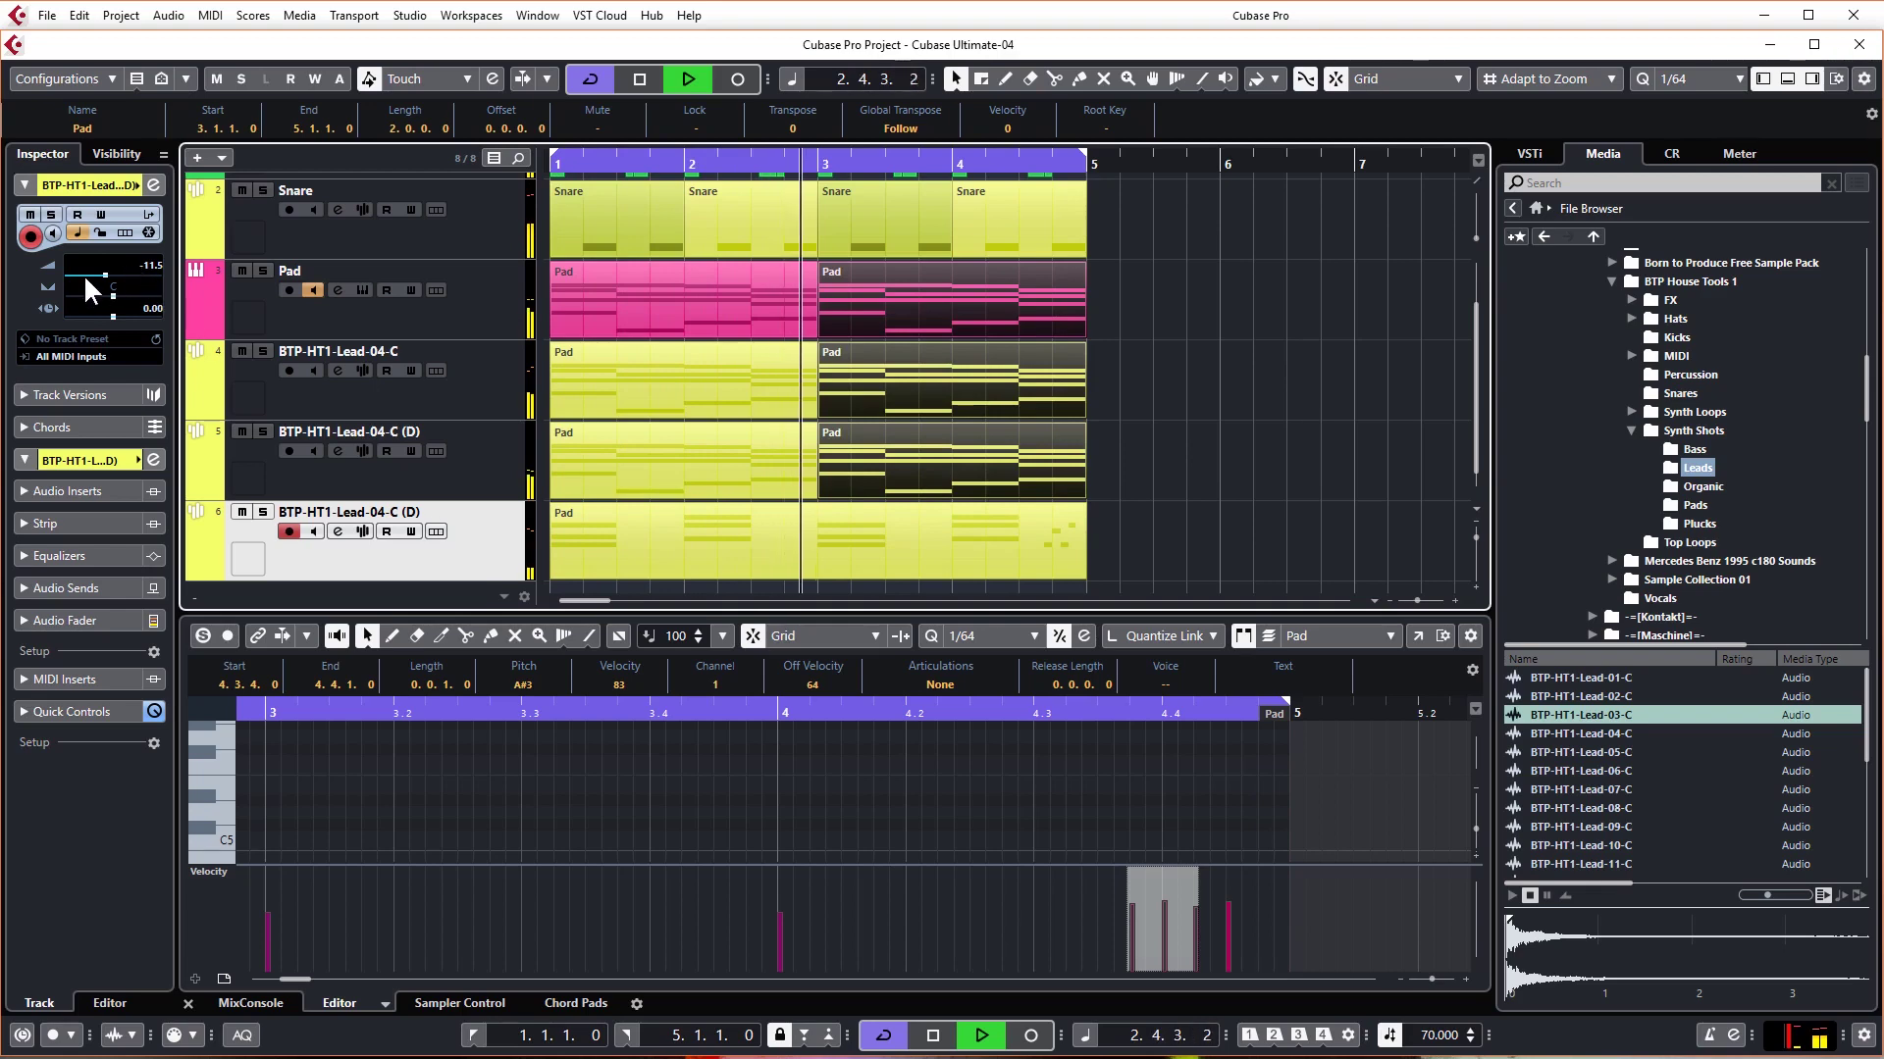
scroll(102, 273, down, 1)
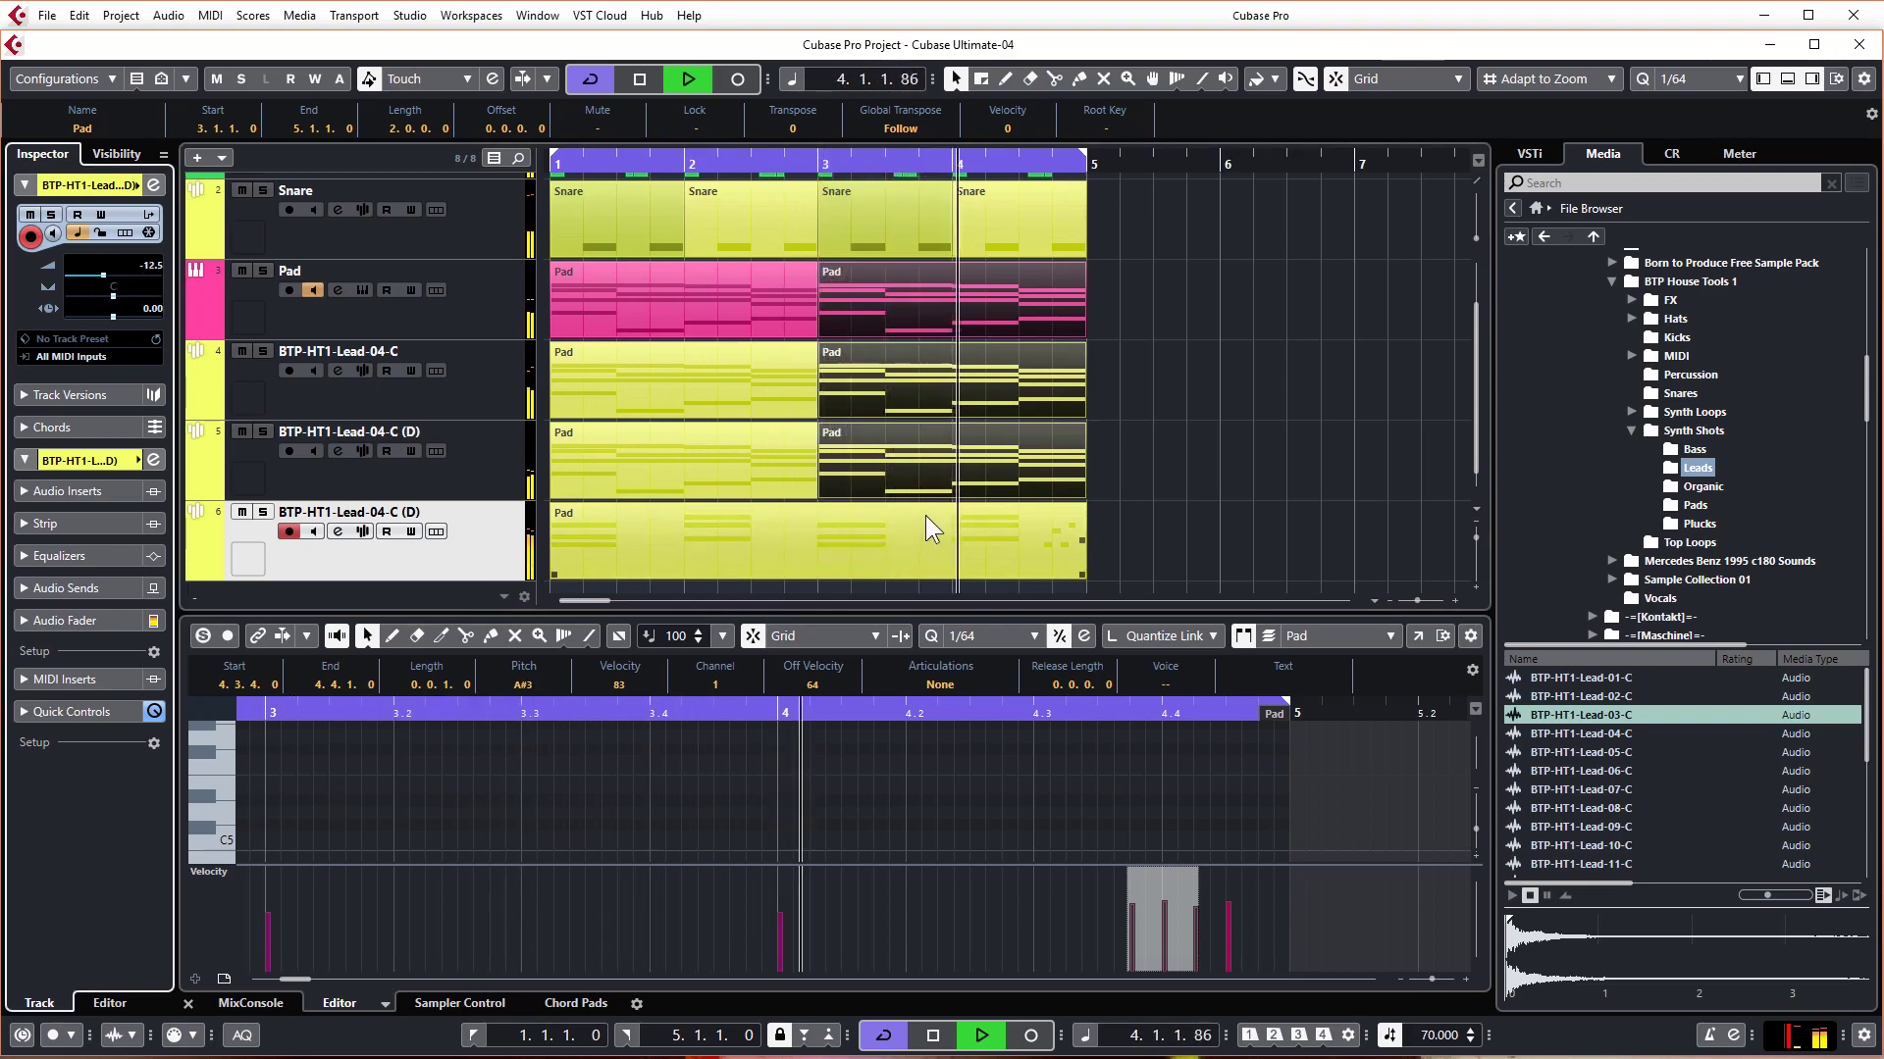
click(985, 486)
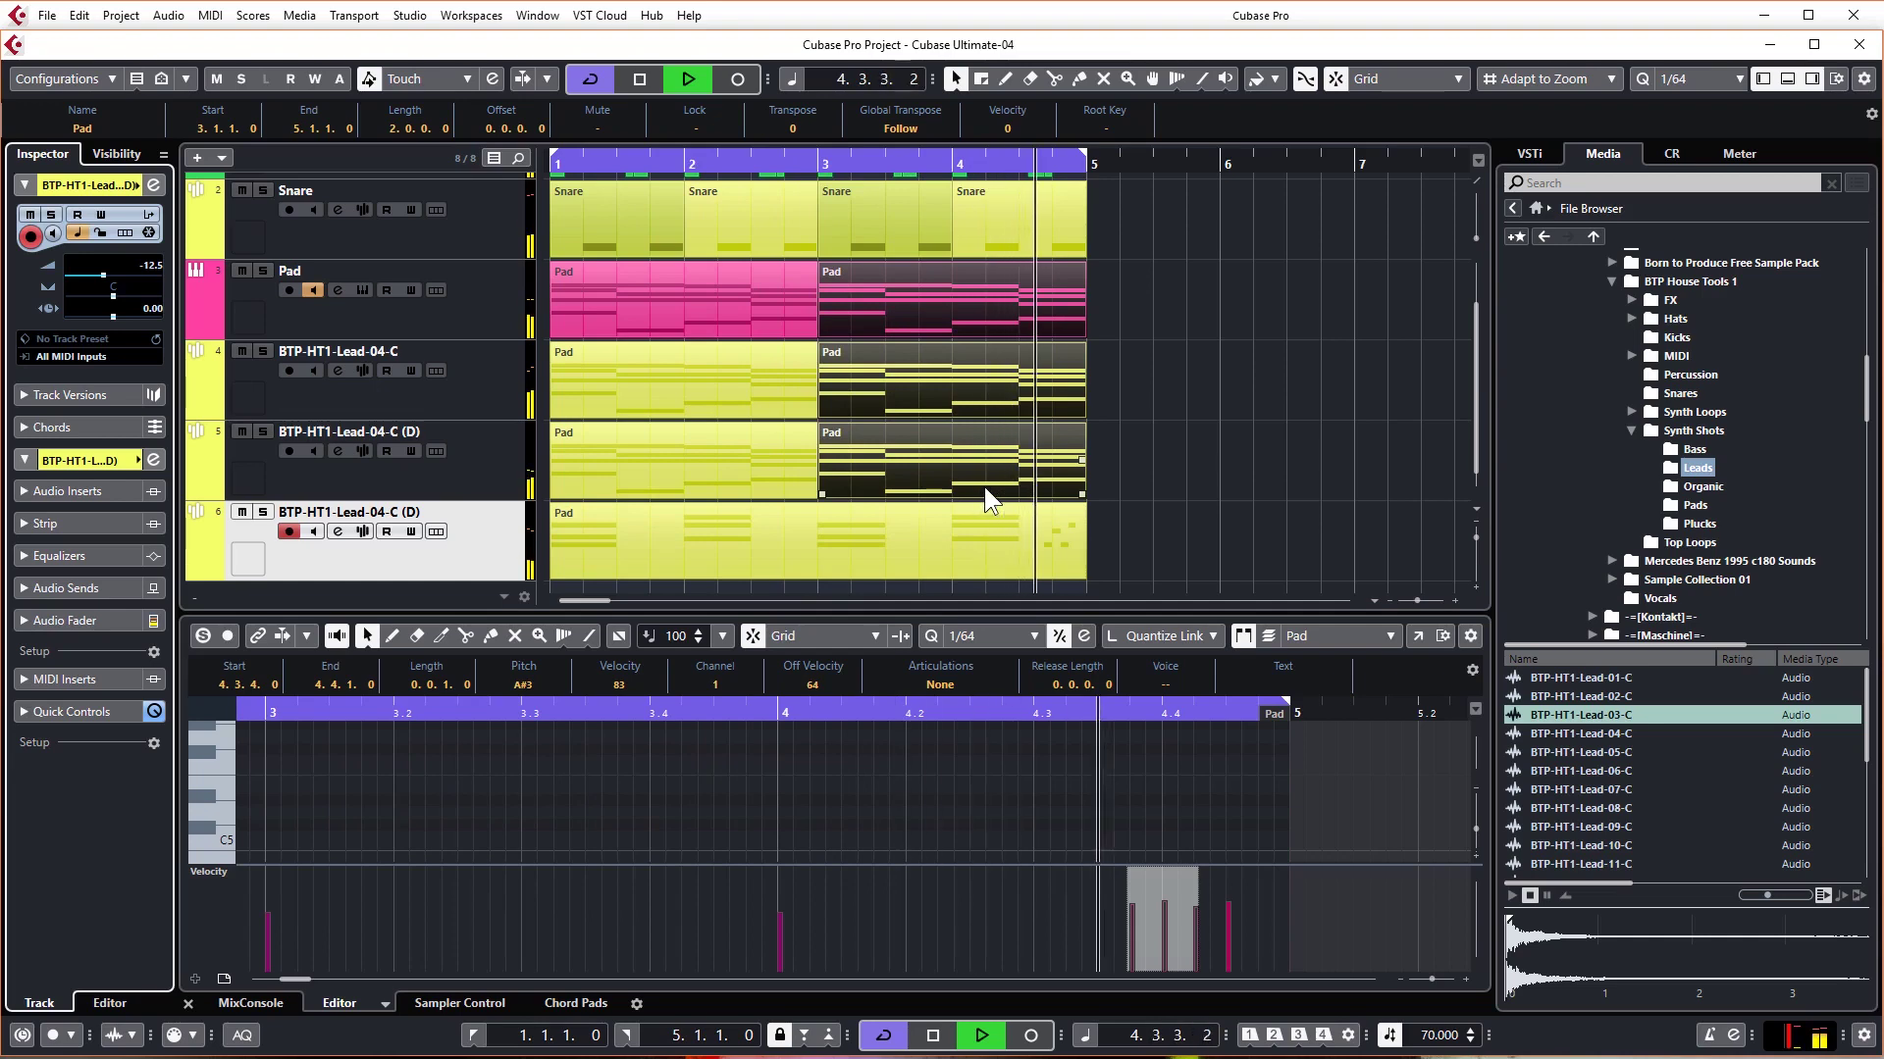
key(space)
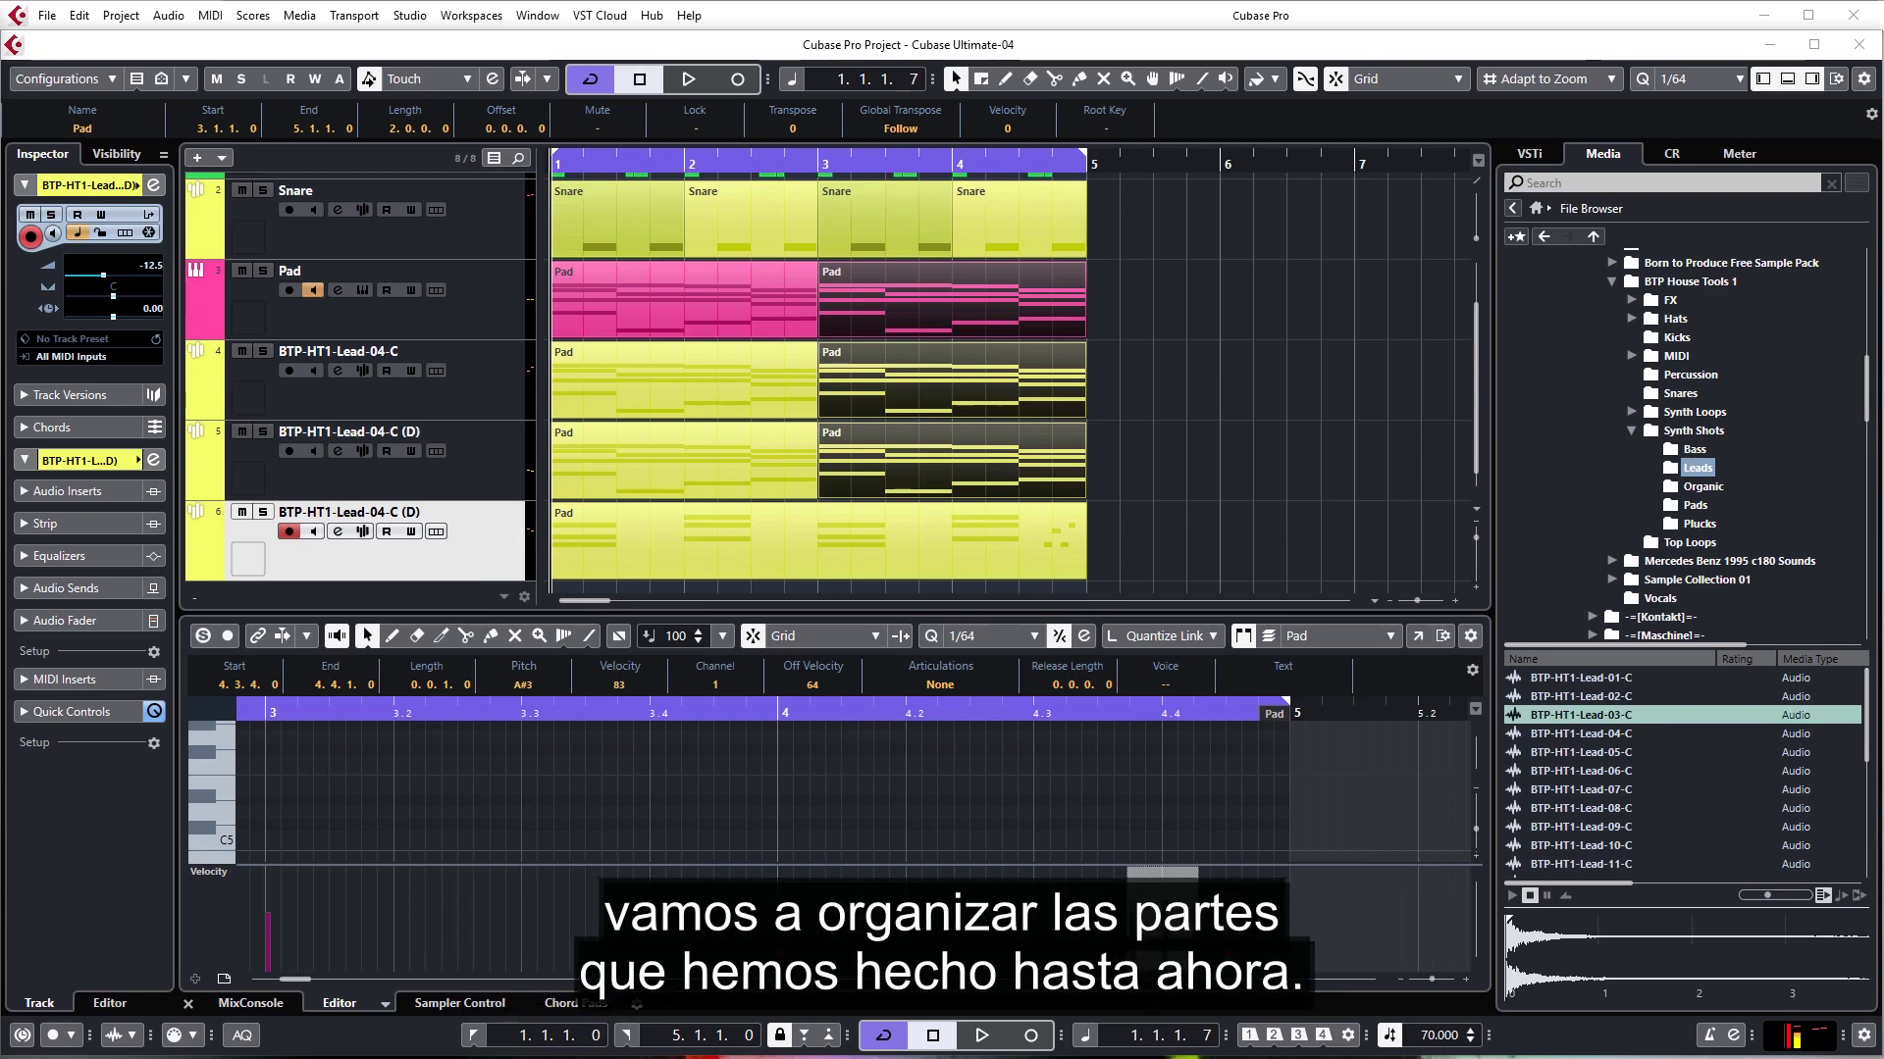
Step: Duplicate all parts to eight bars and drag the whole arrangement to start at bar 9
click(1117, 492)
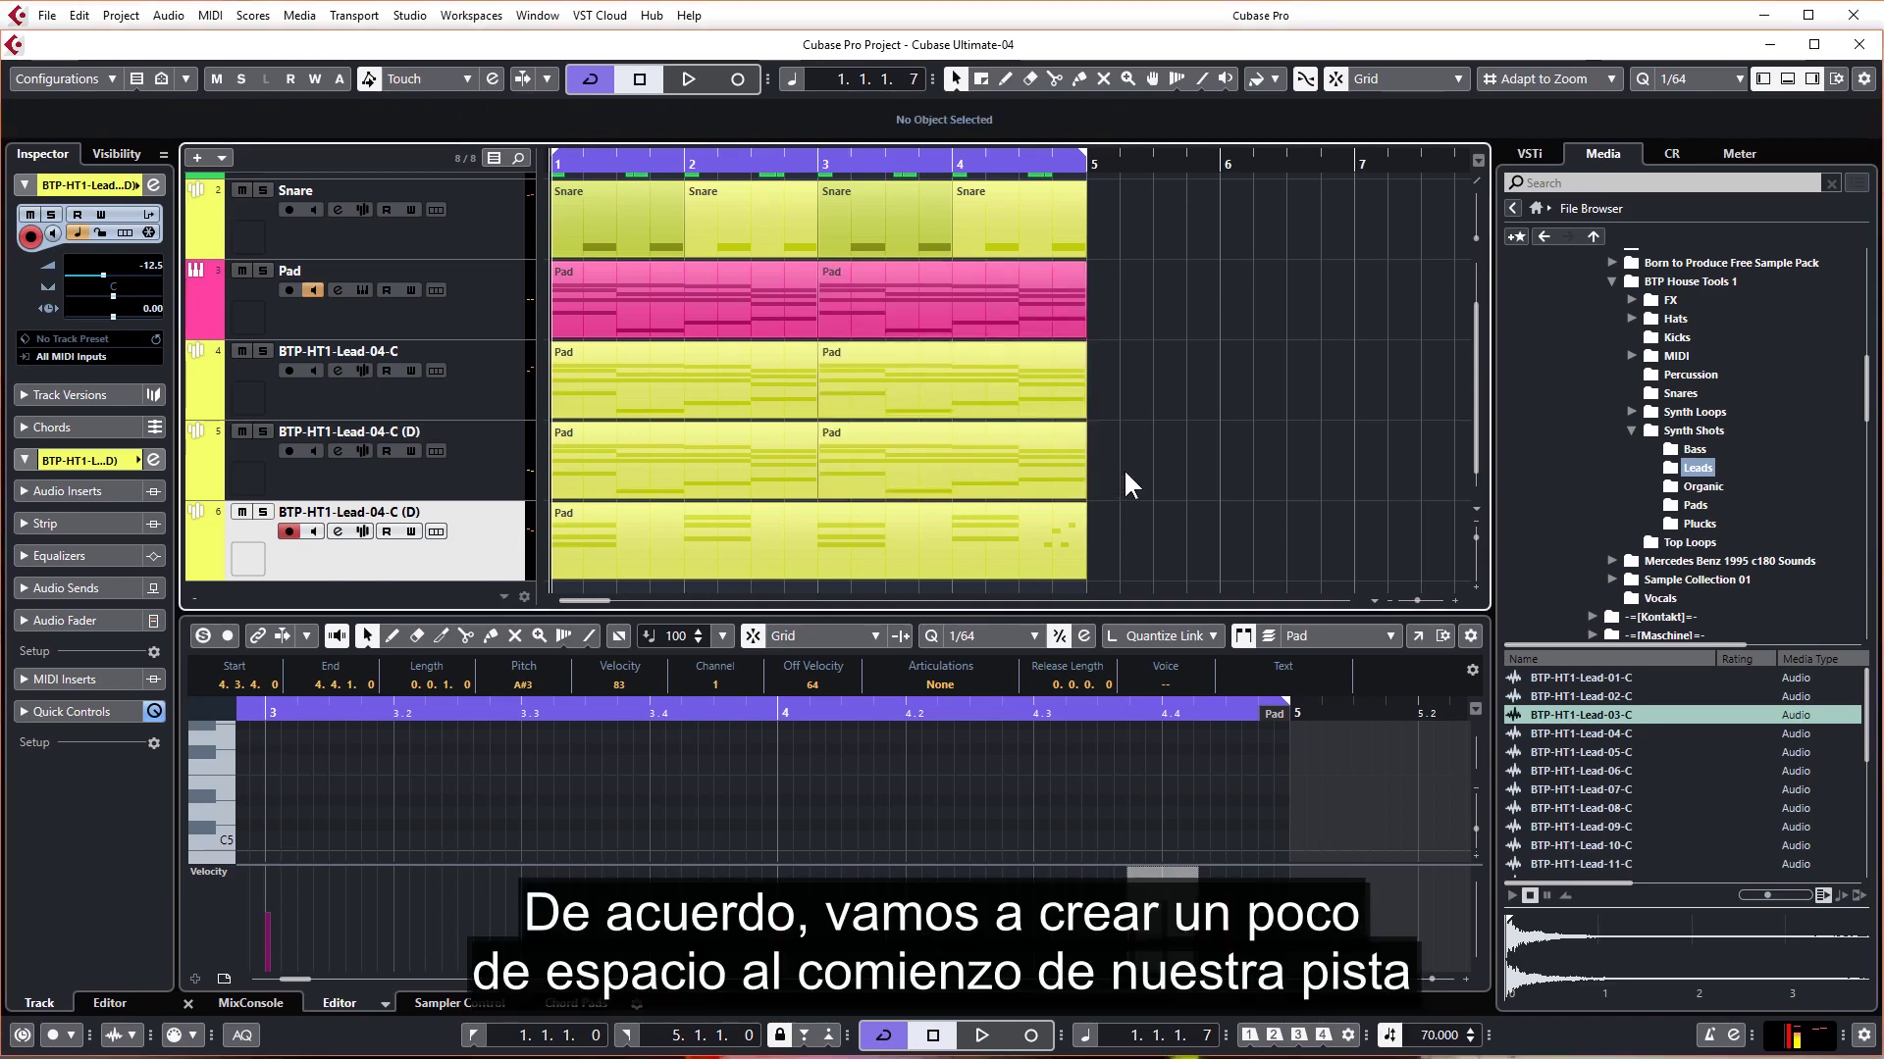
scroll(1125, 473, up, 2)
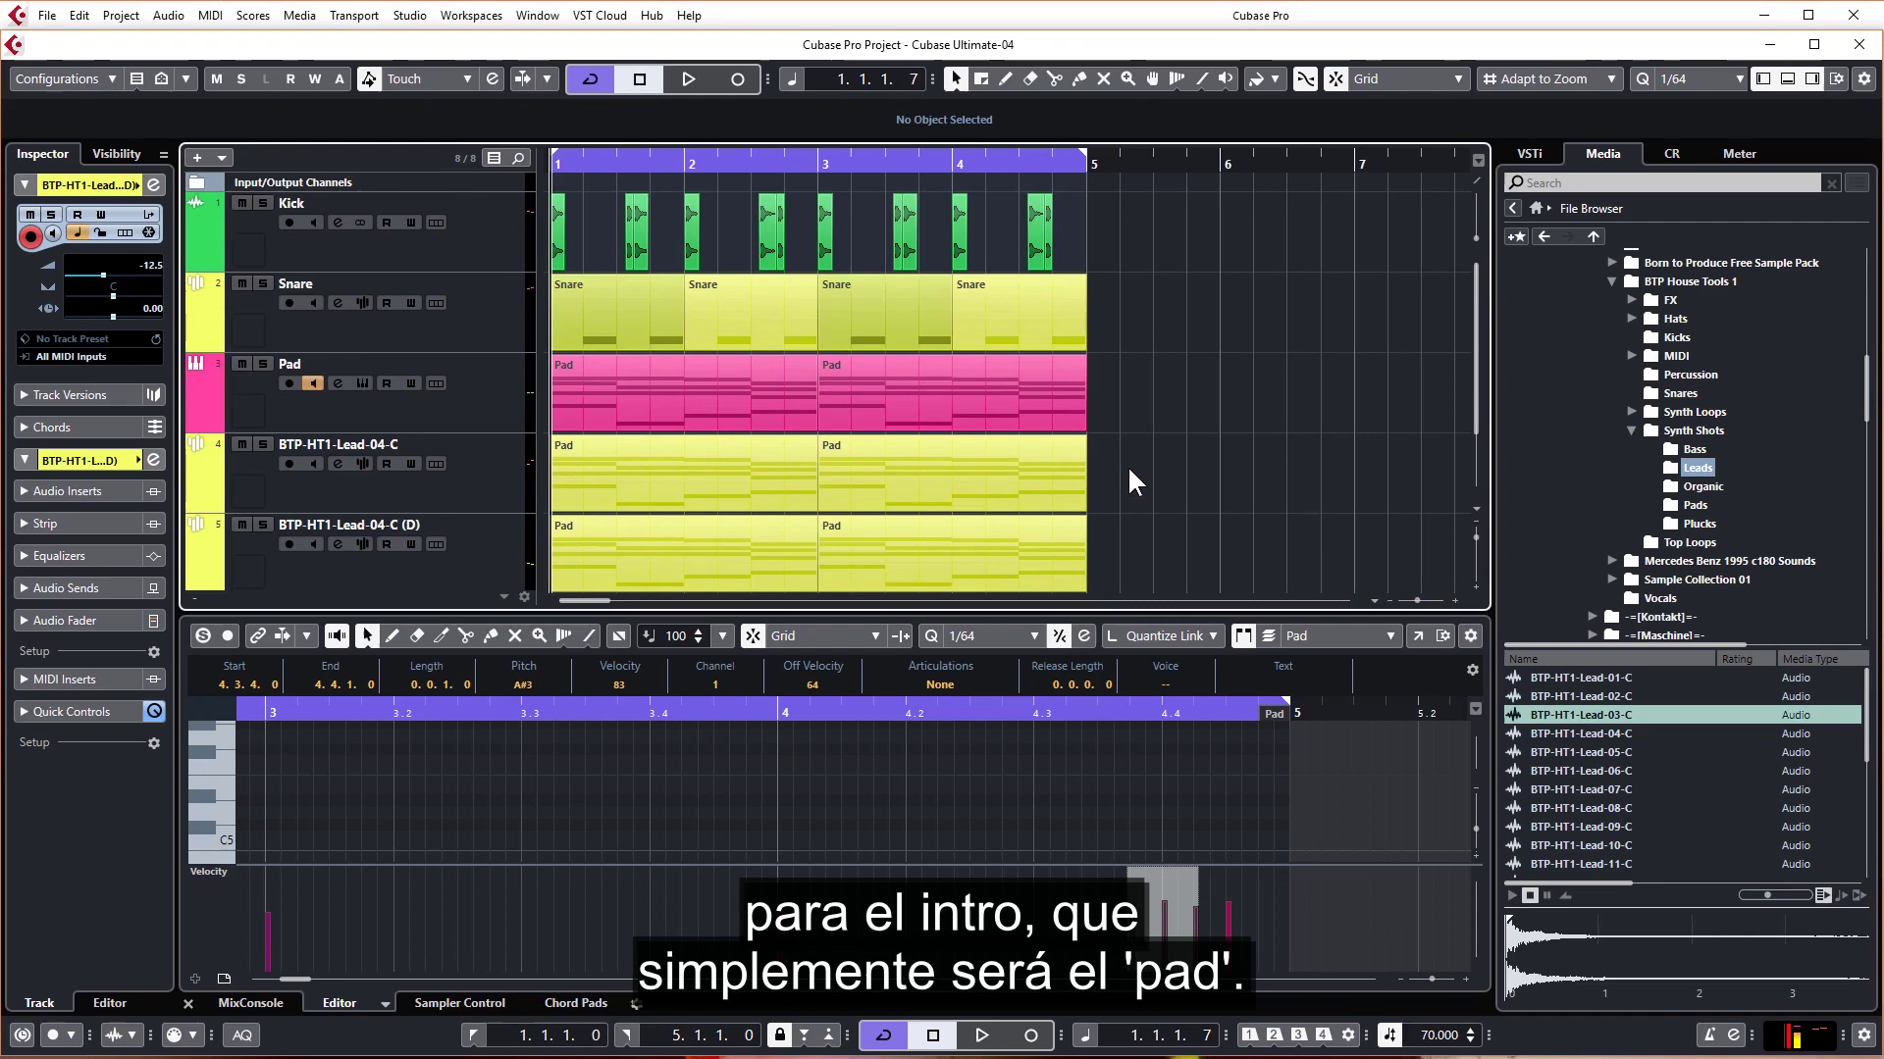
key(g)
key(g)
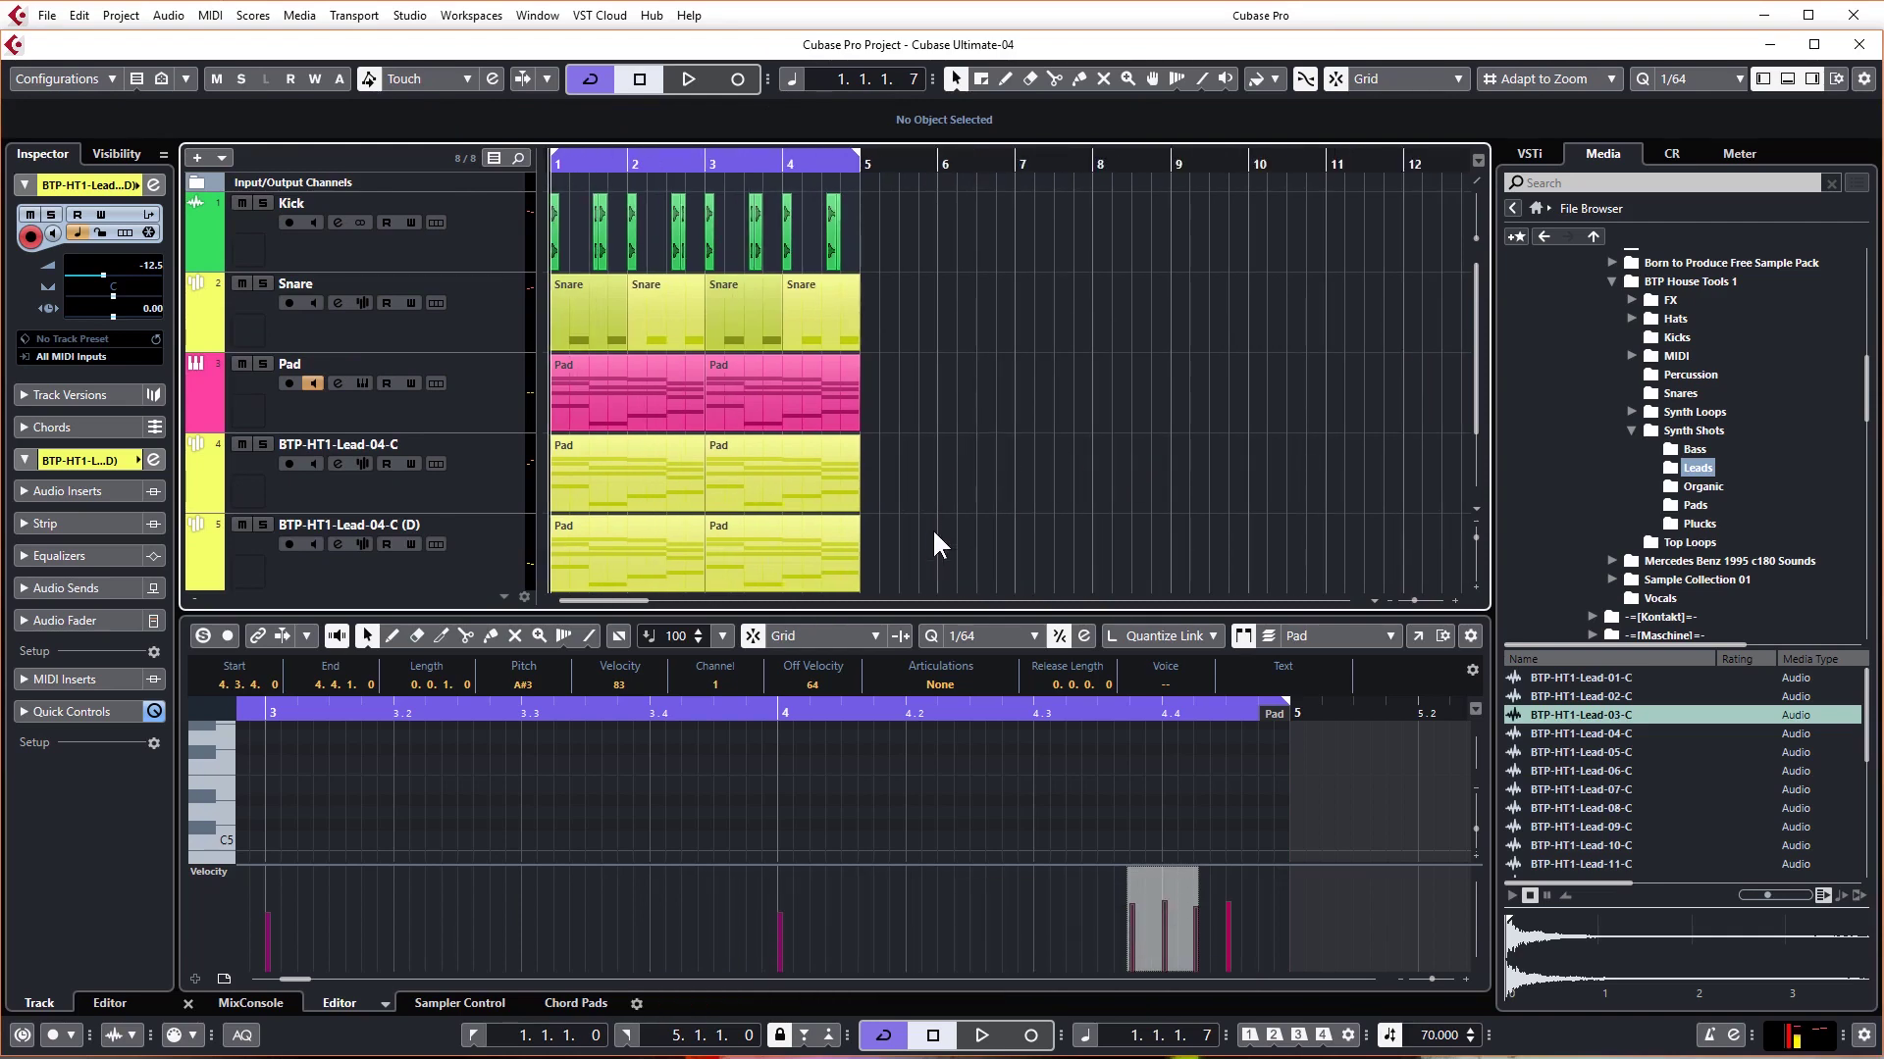
key(ctrl+a)
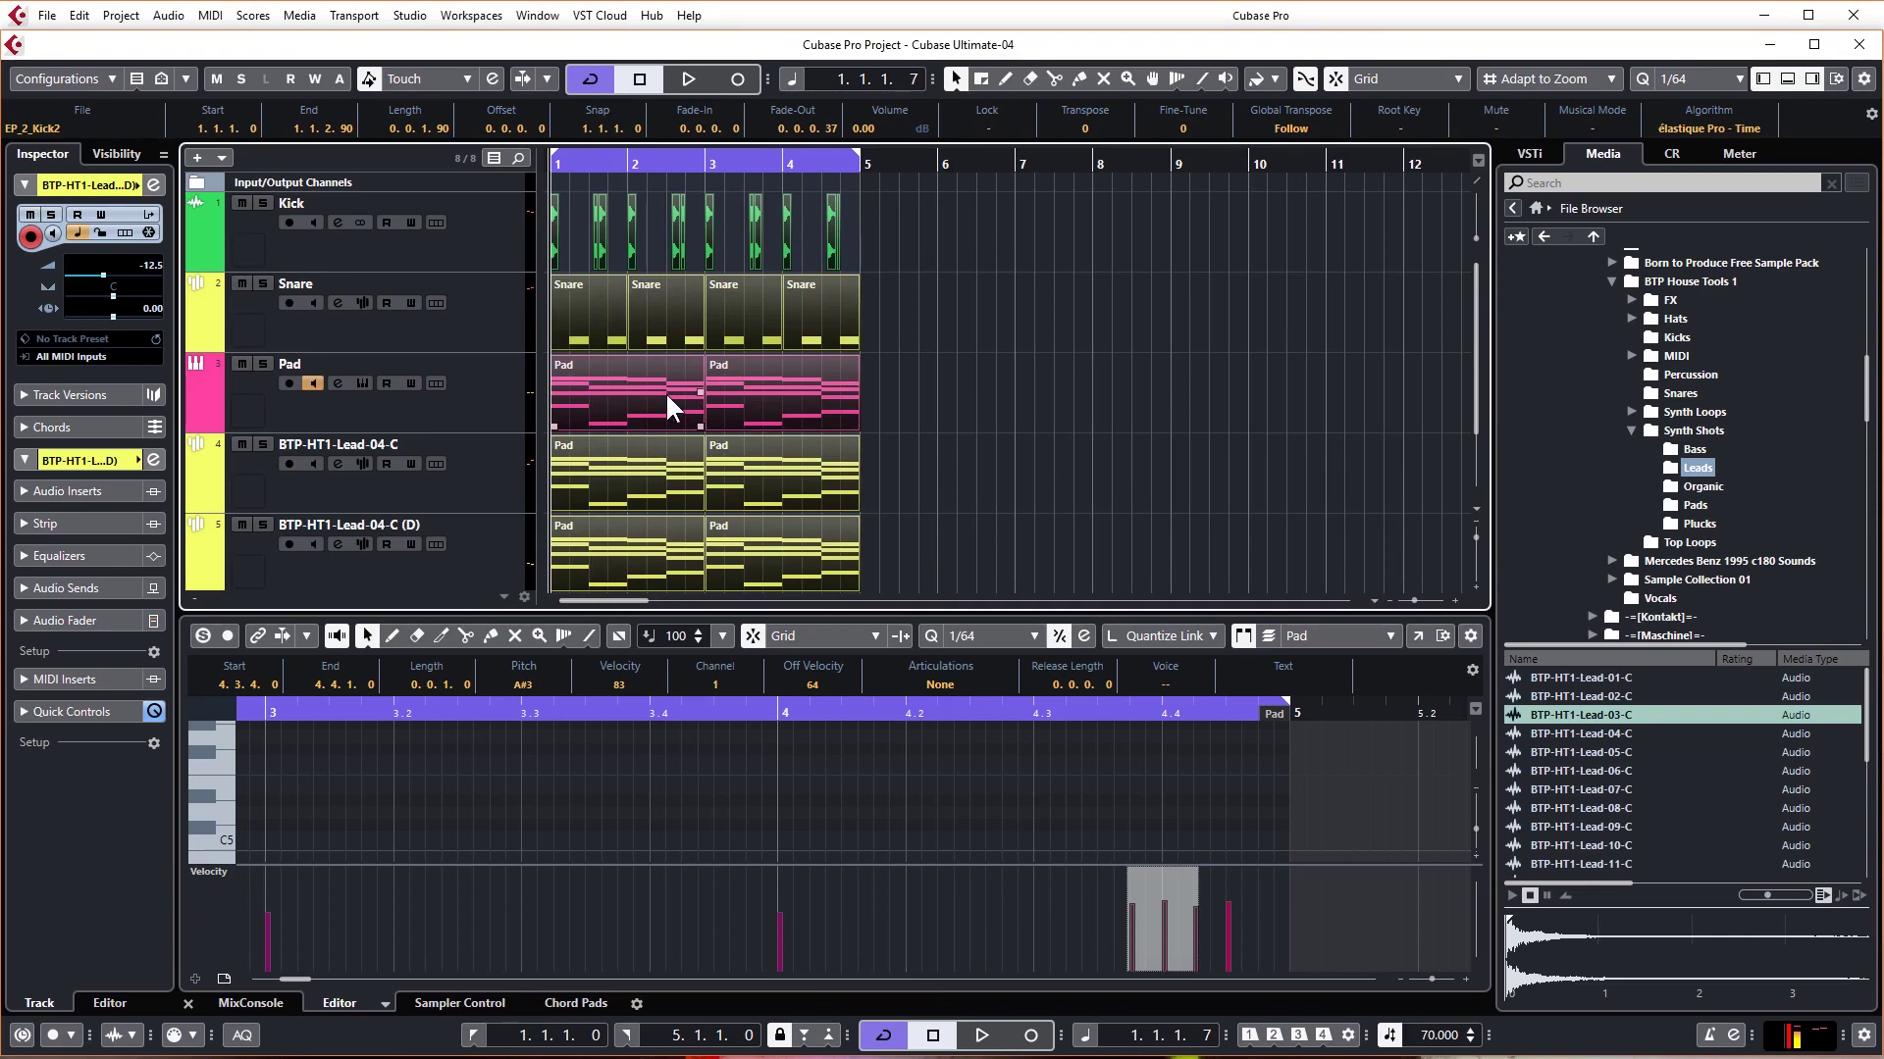
key(ctrl+d)
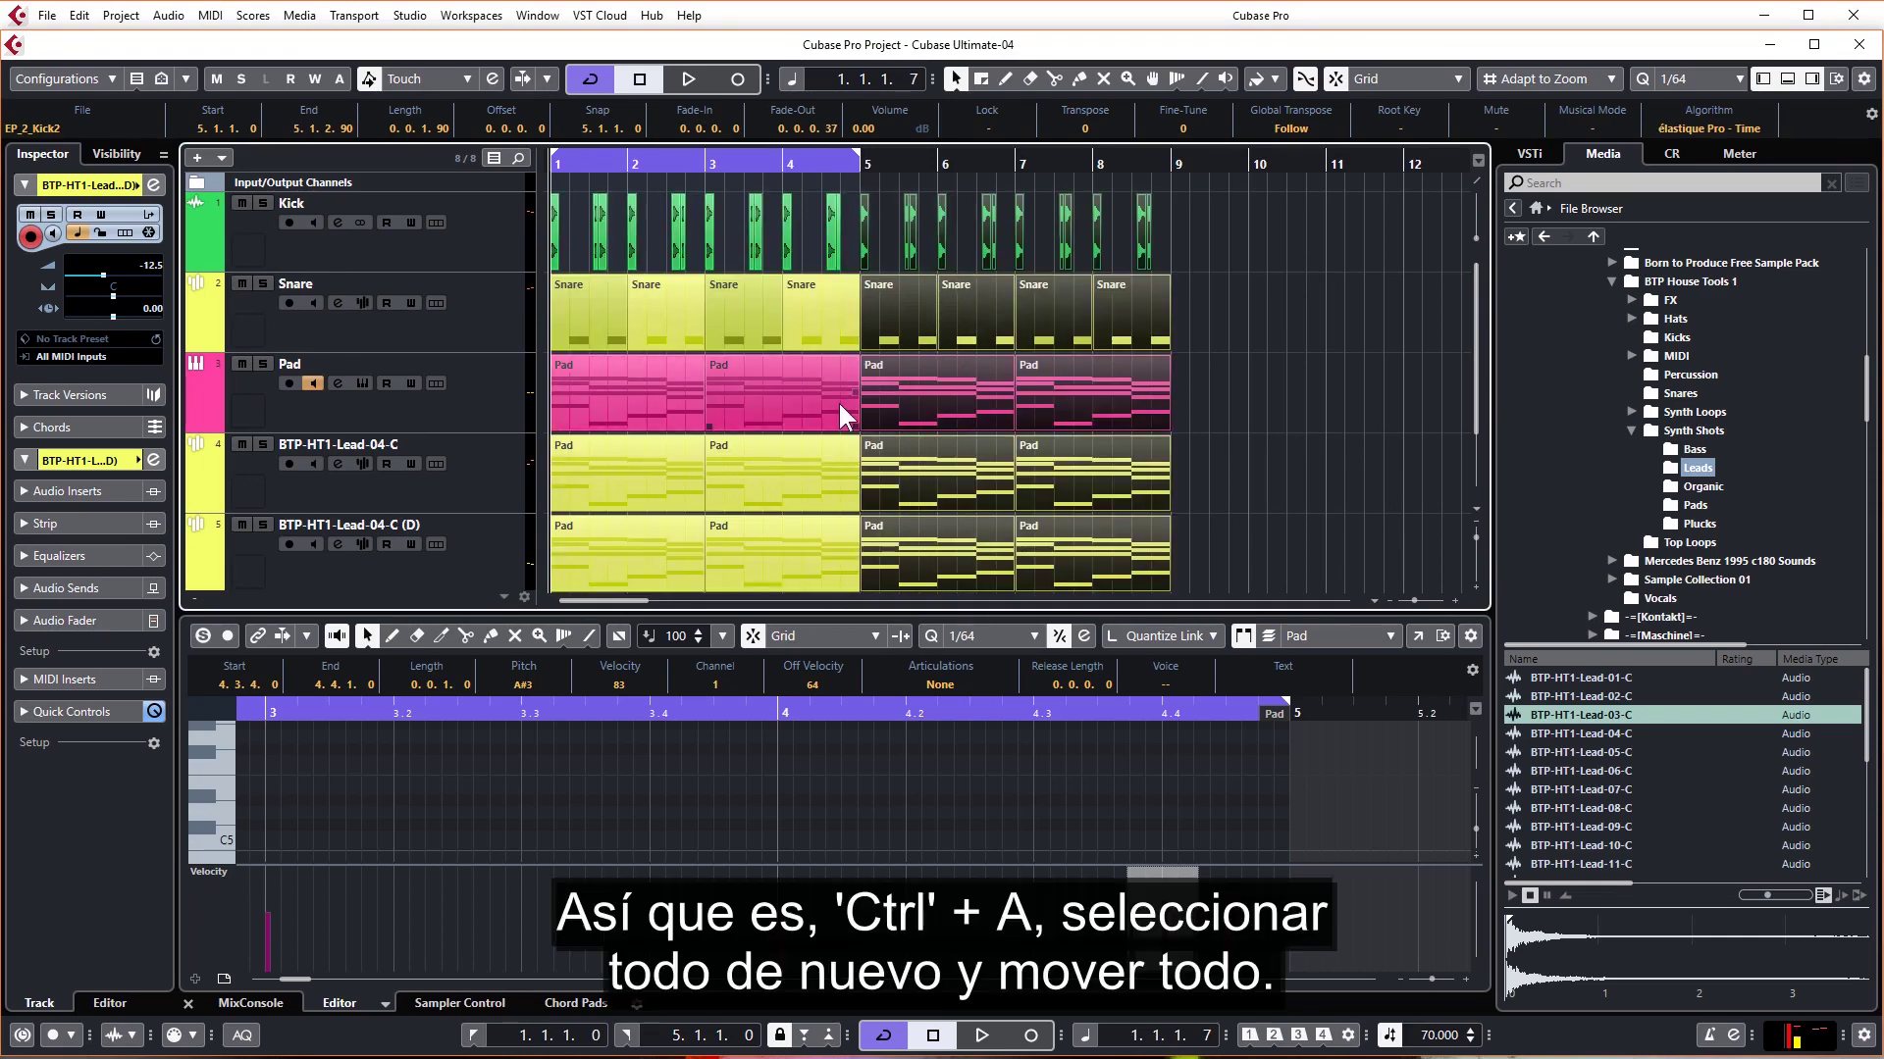
key(ctrl+a)
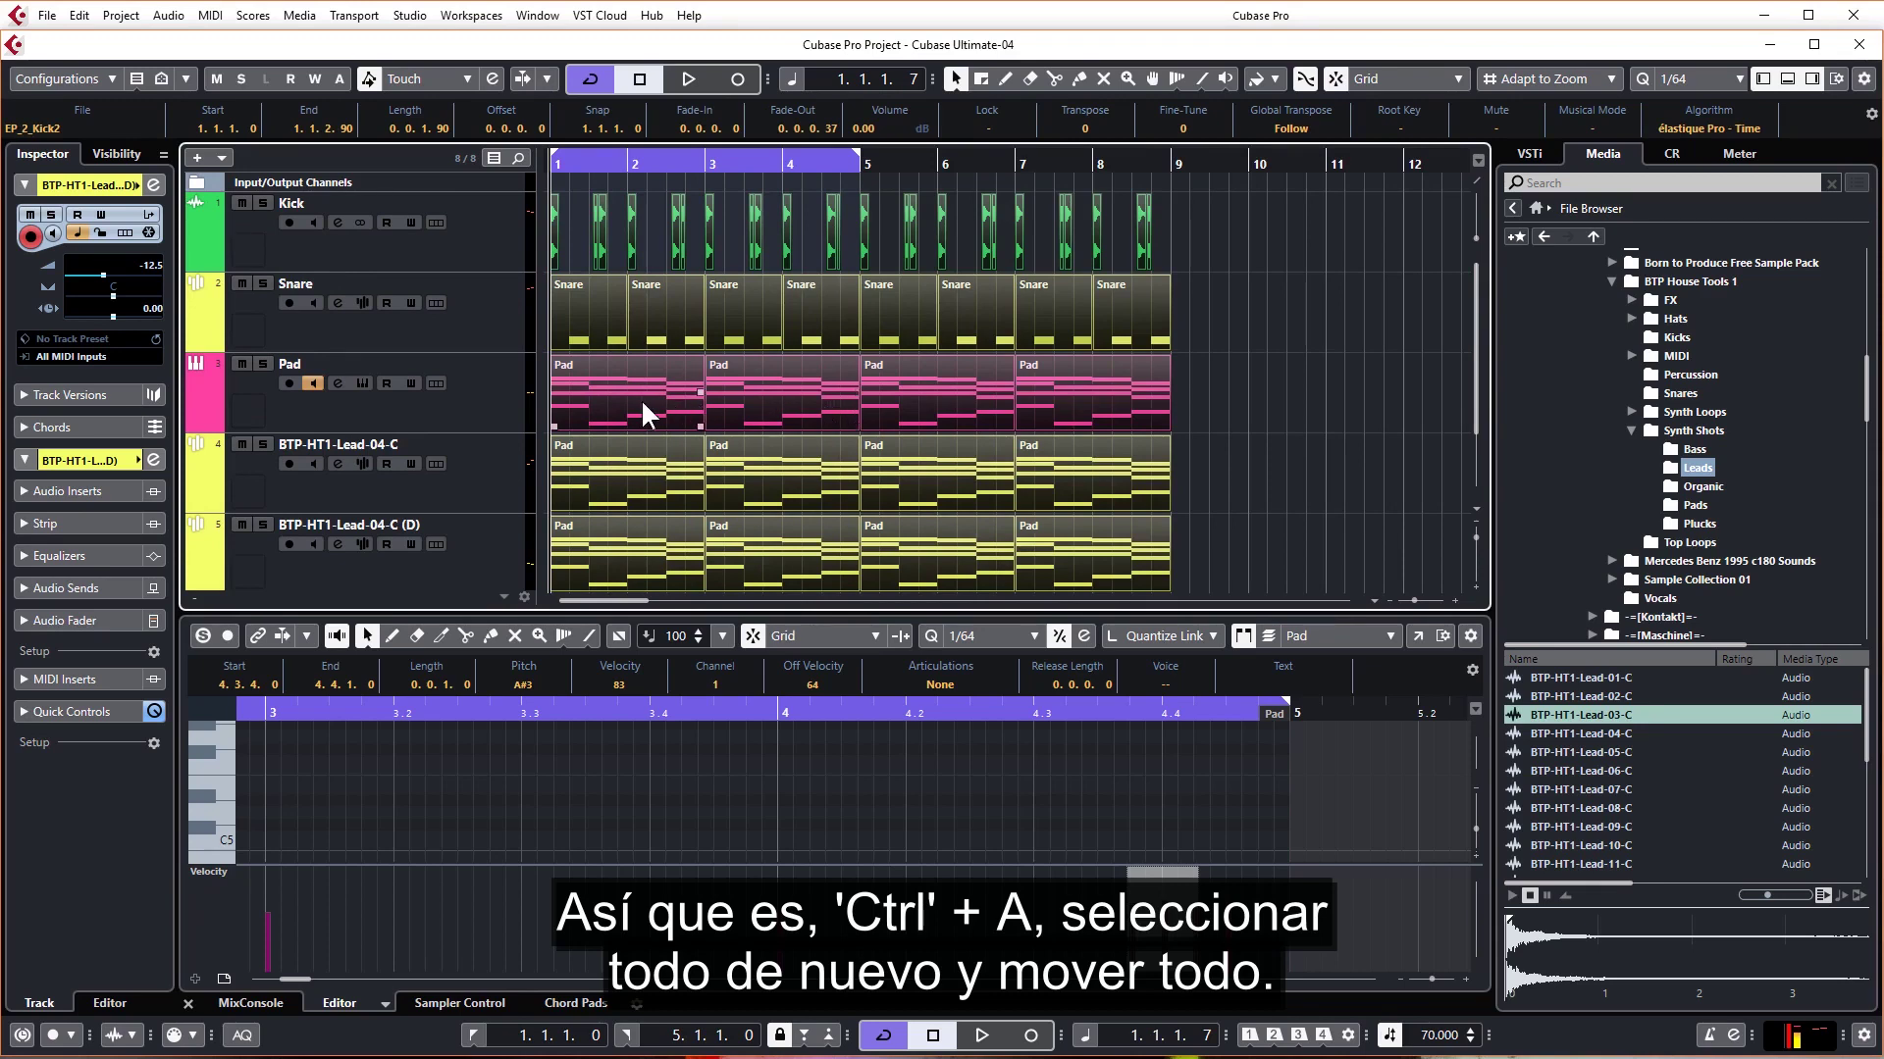
drag(604, 388, 1193, 402)
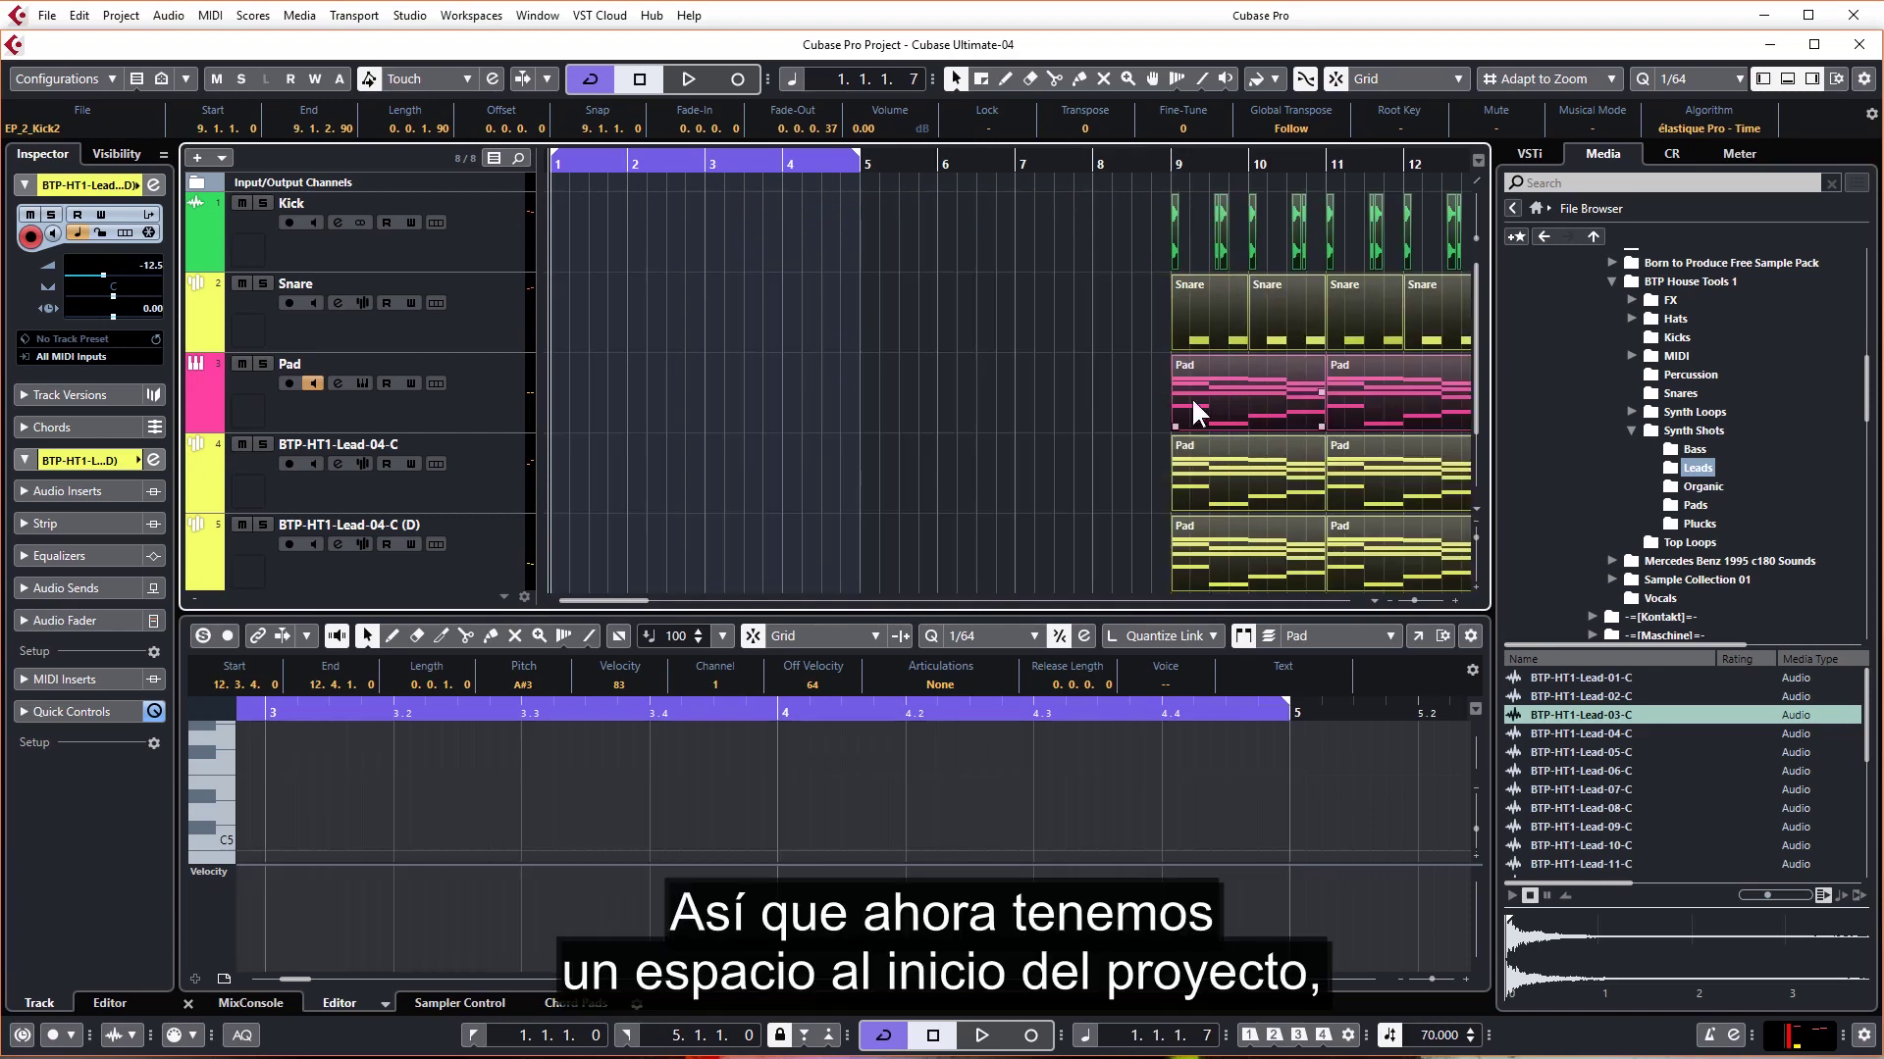
Step: Alt-drag copies of the four Pad parts from bar 9 back to bar 1
click(961, 409)
key(shift+f)
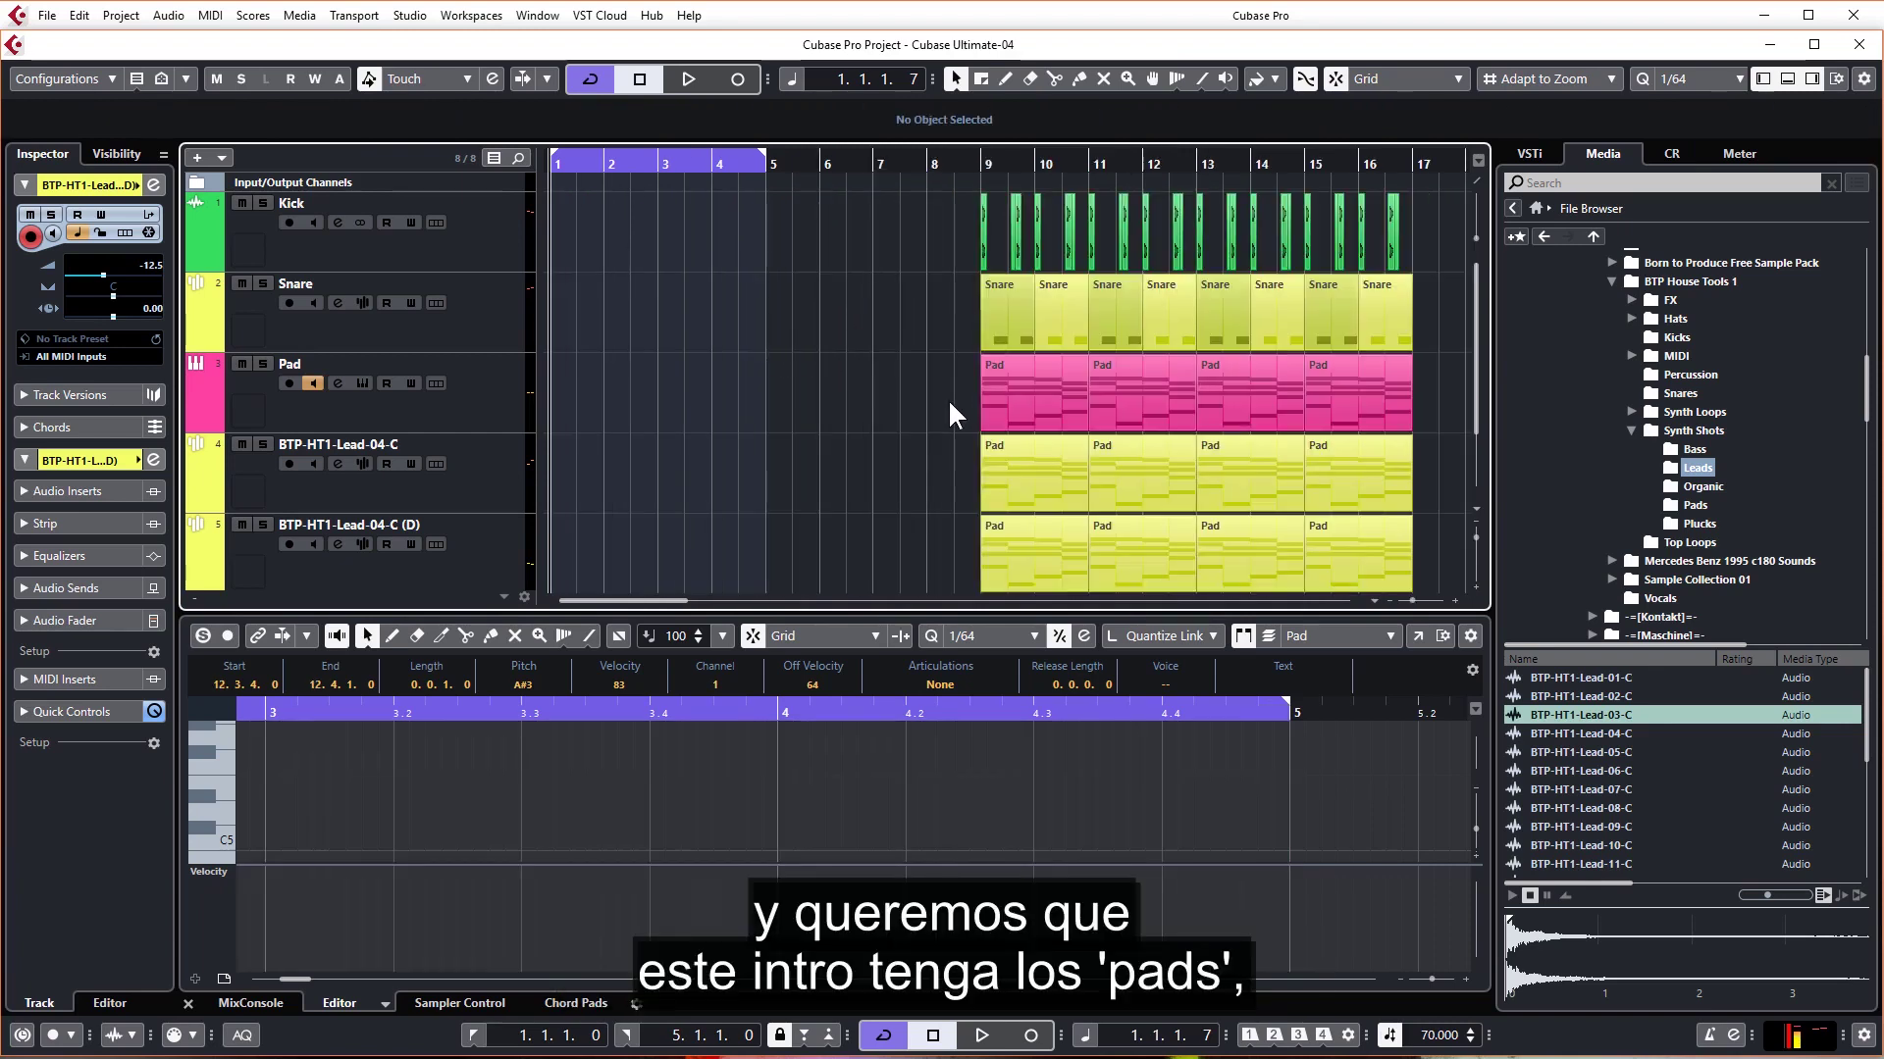
drag(962, 393, 1344, 394)
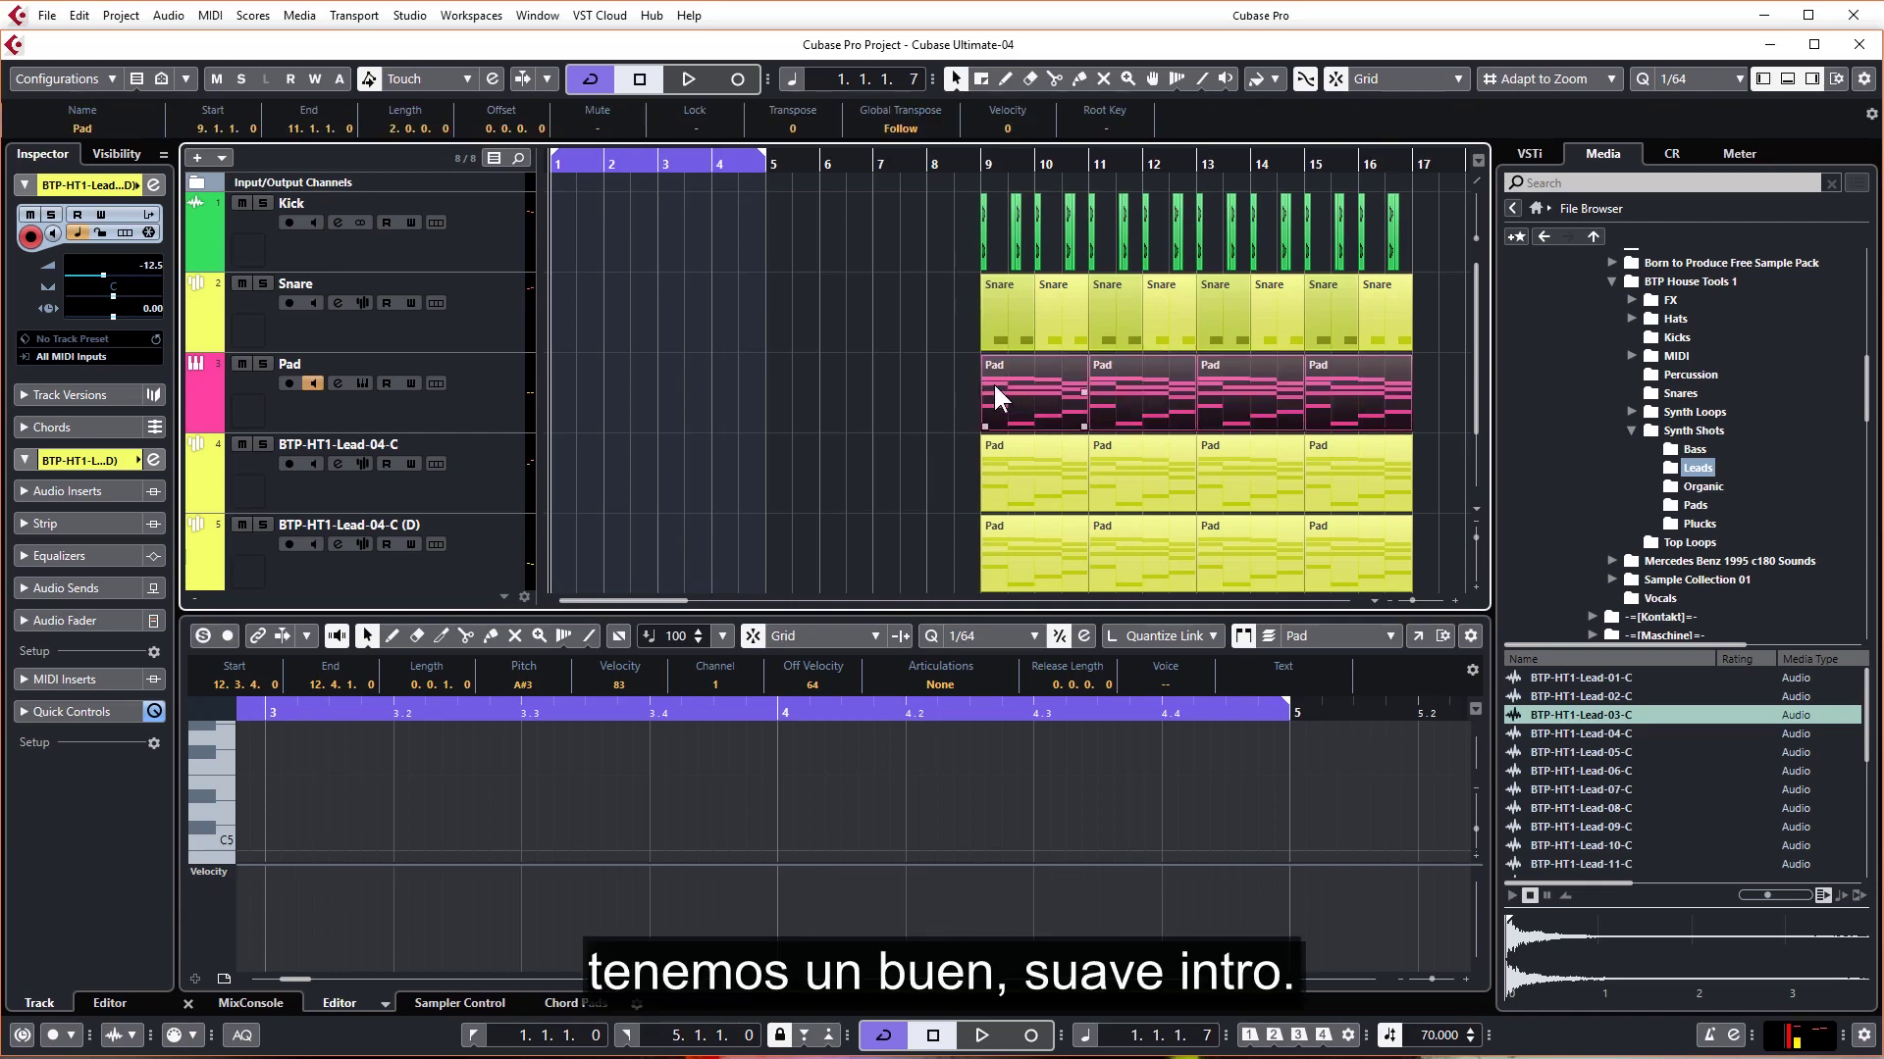
key(alt)
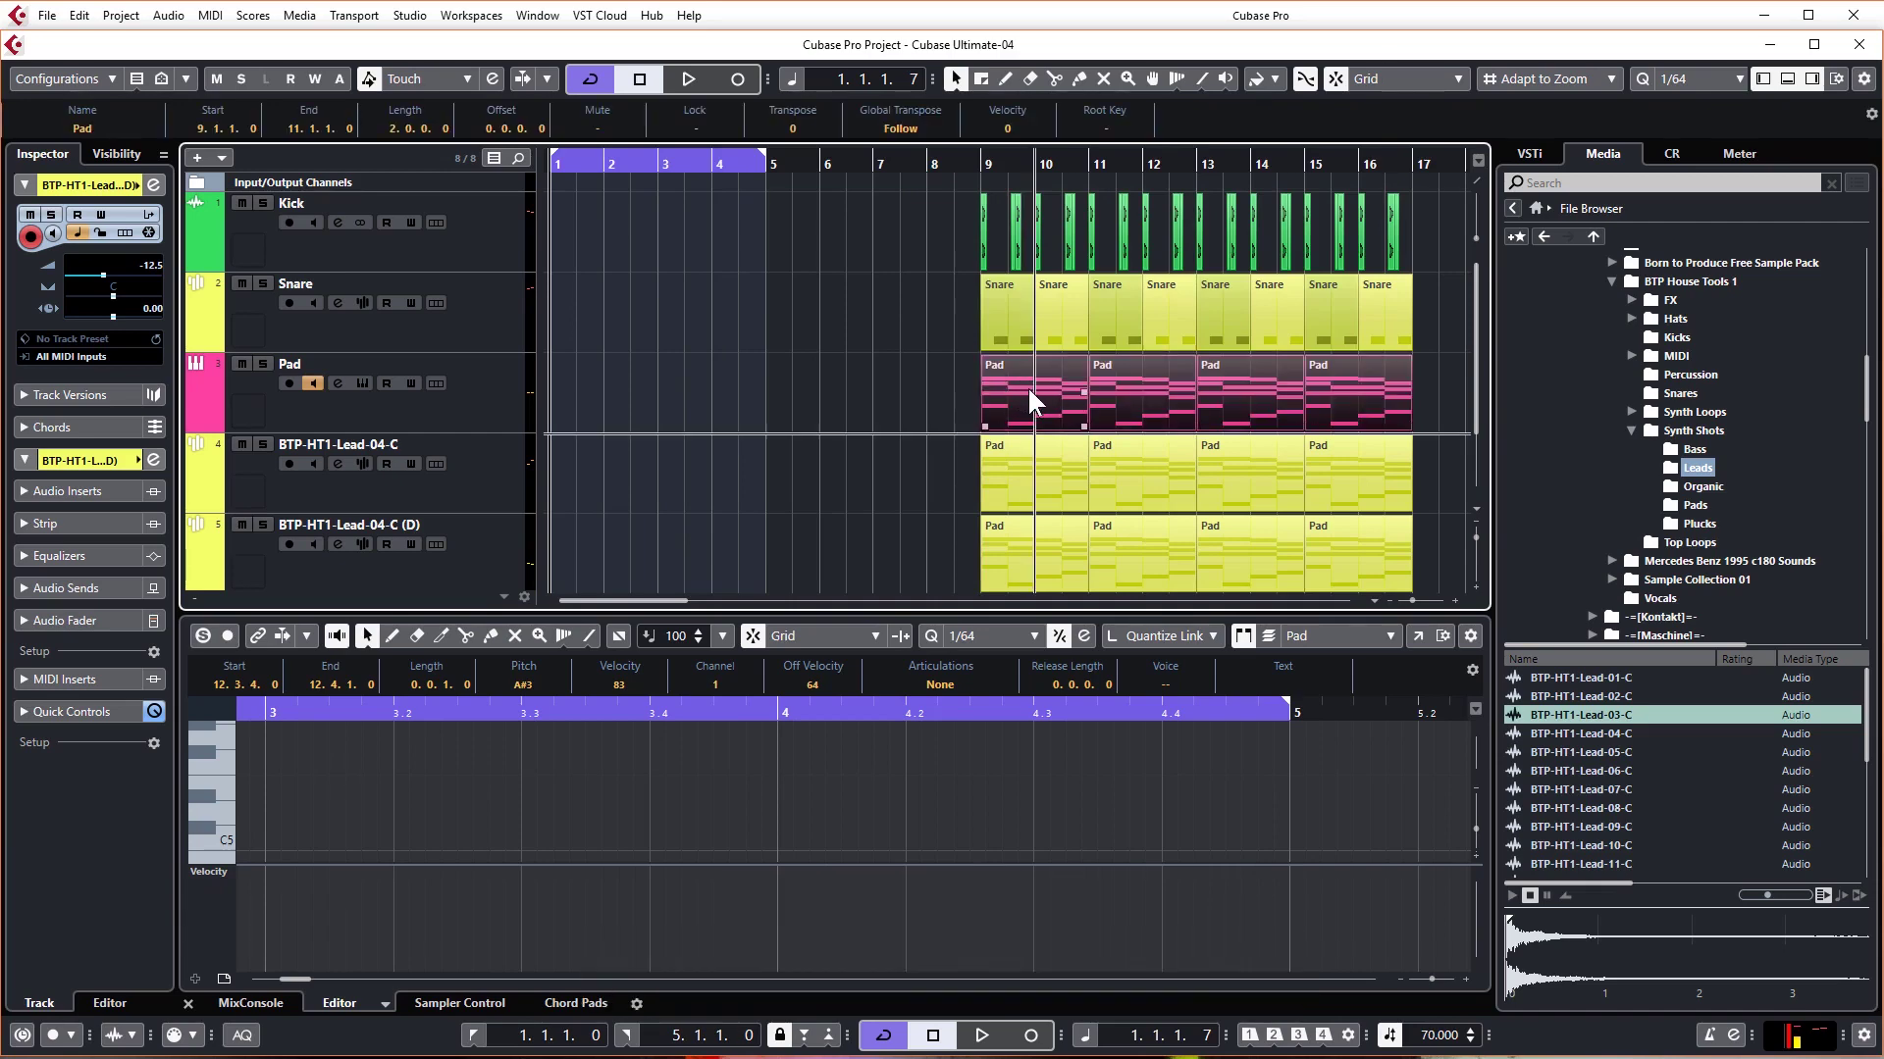
drag(1027, 386, 573, 385)
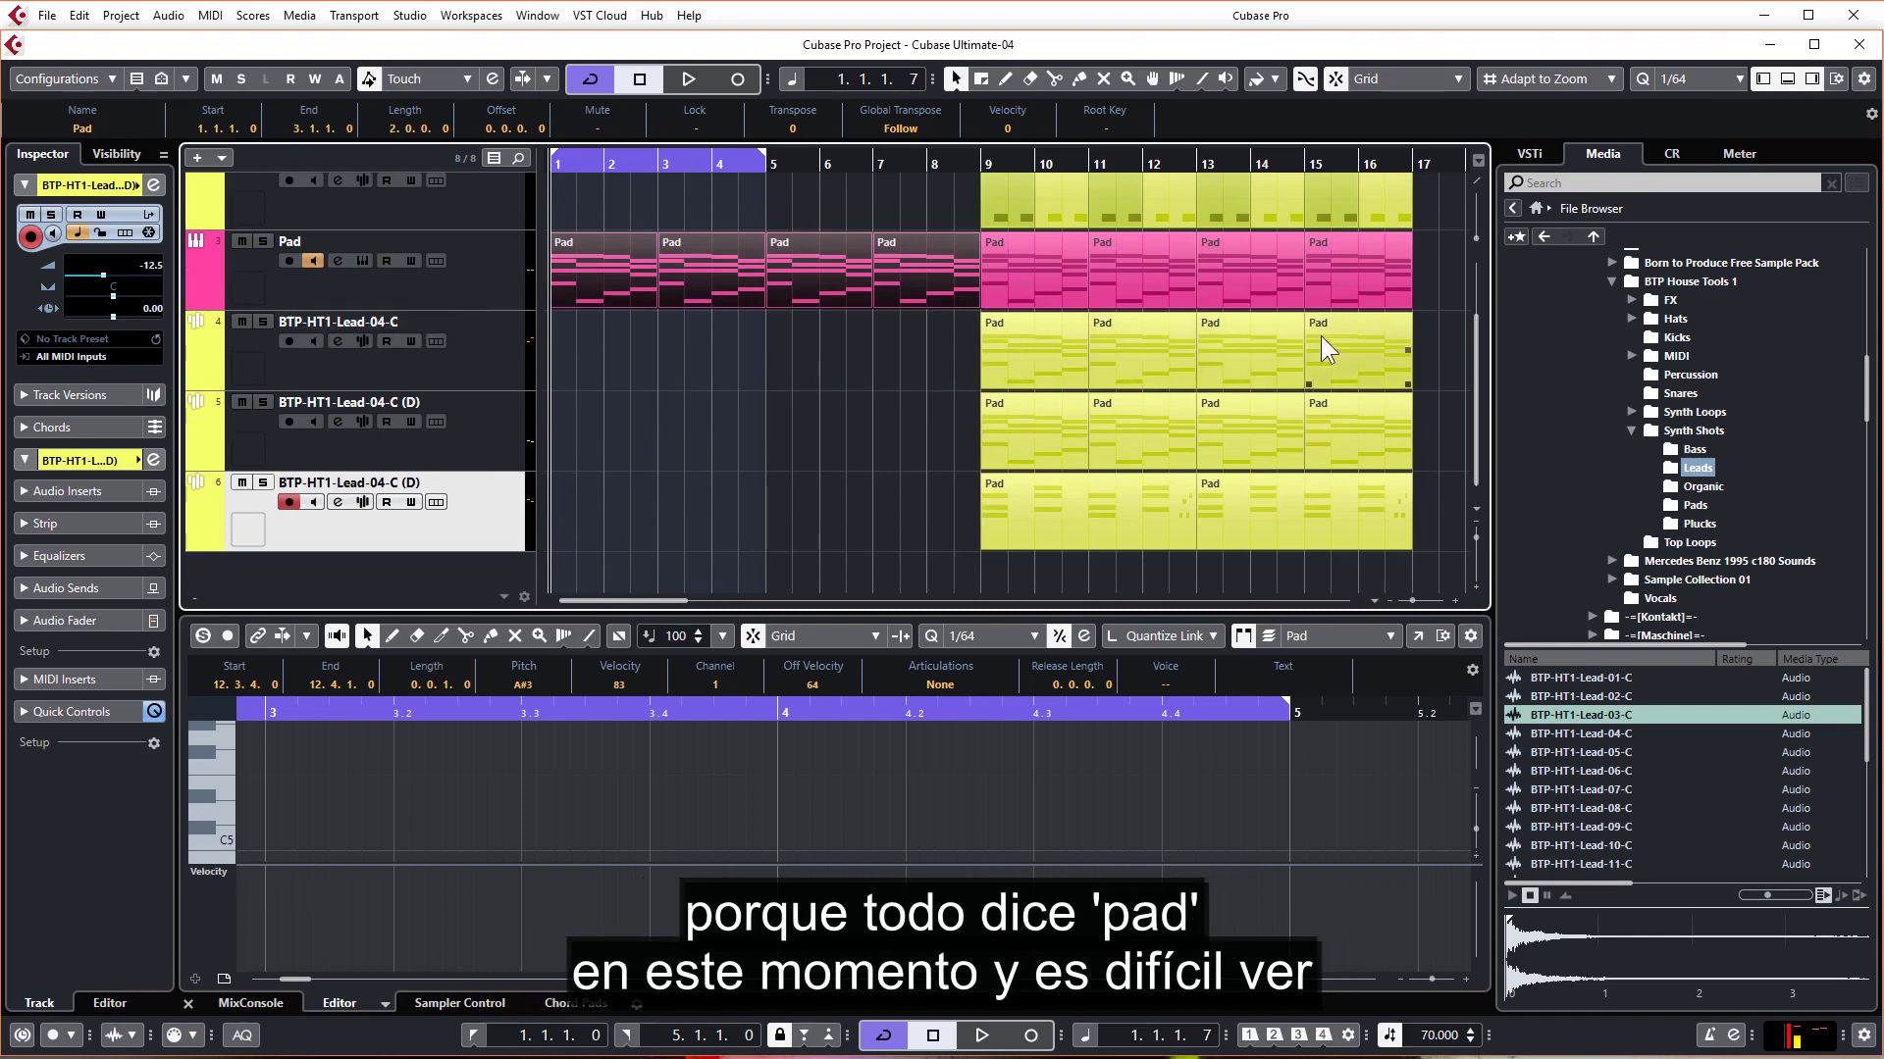
Step: Rename the first lead track to 'Main Lead'
click(1000, 516)
click(263, 321)
double_click(333, 321)
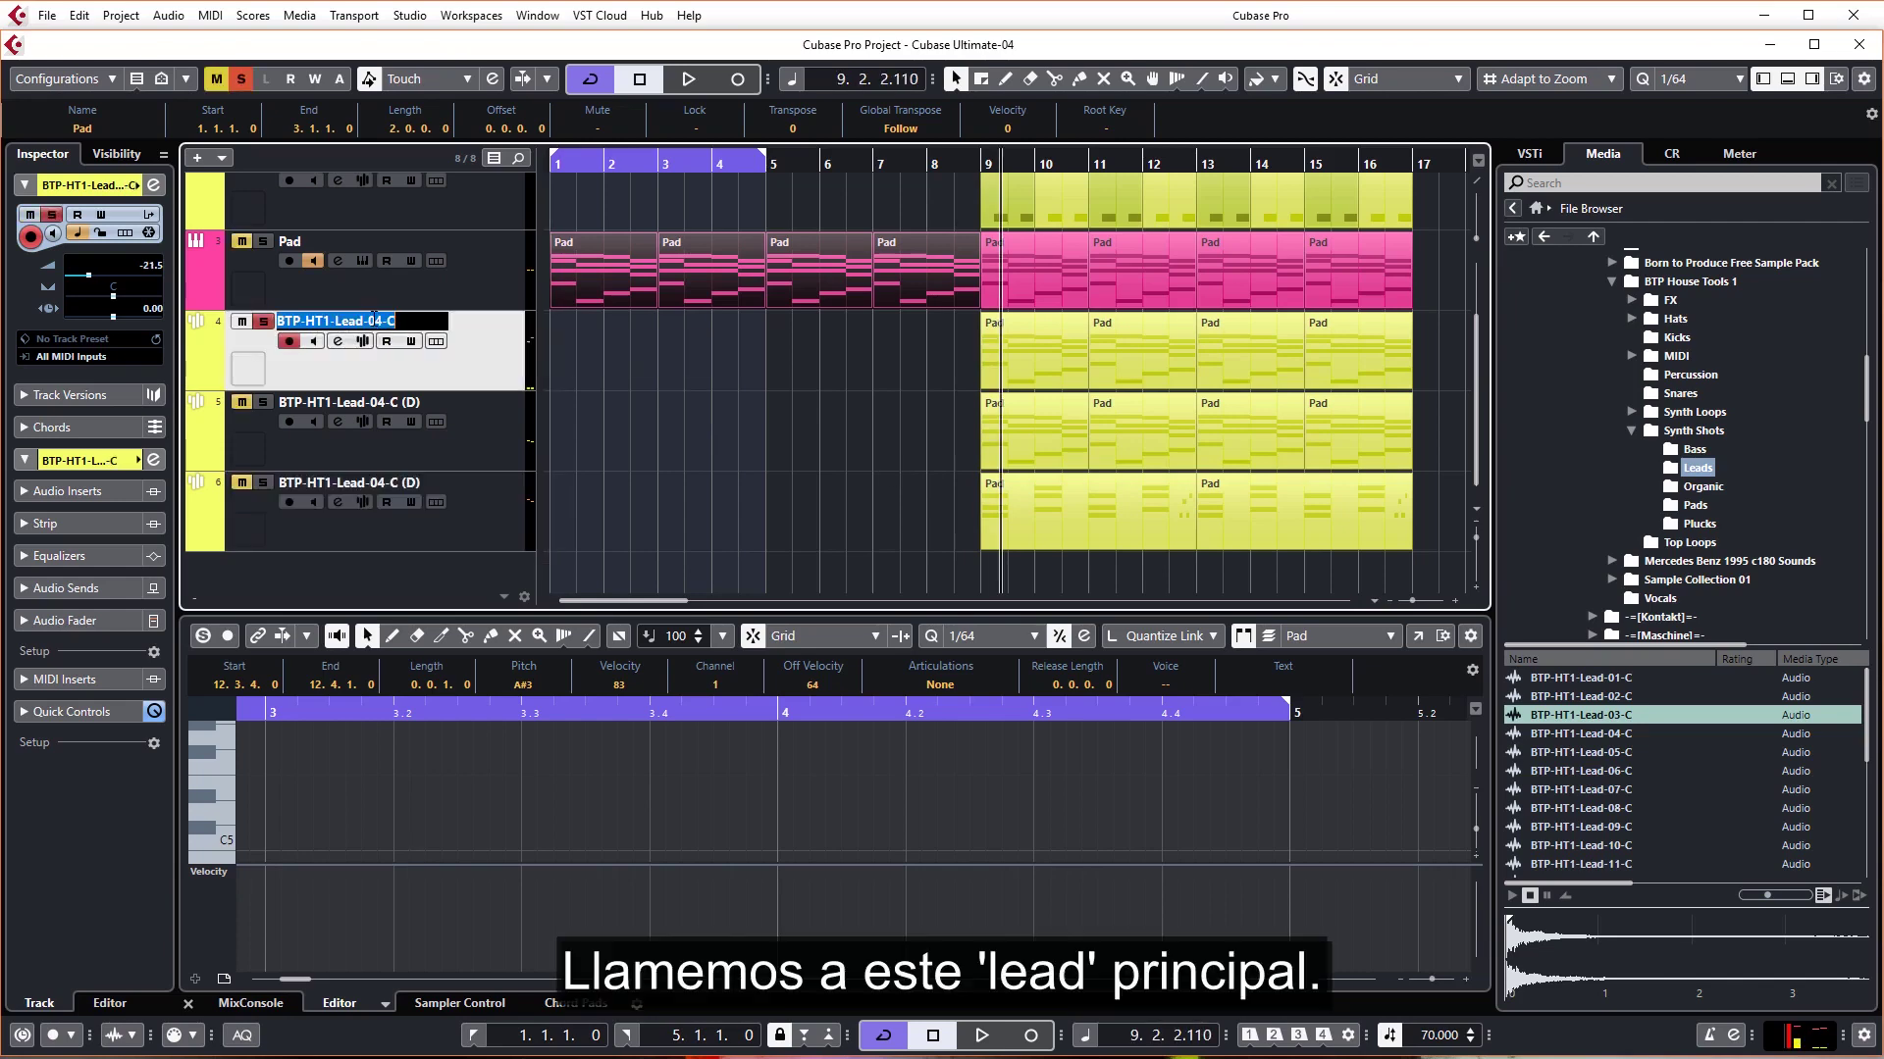
text(M)
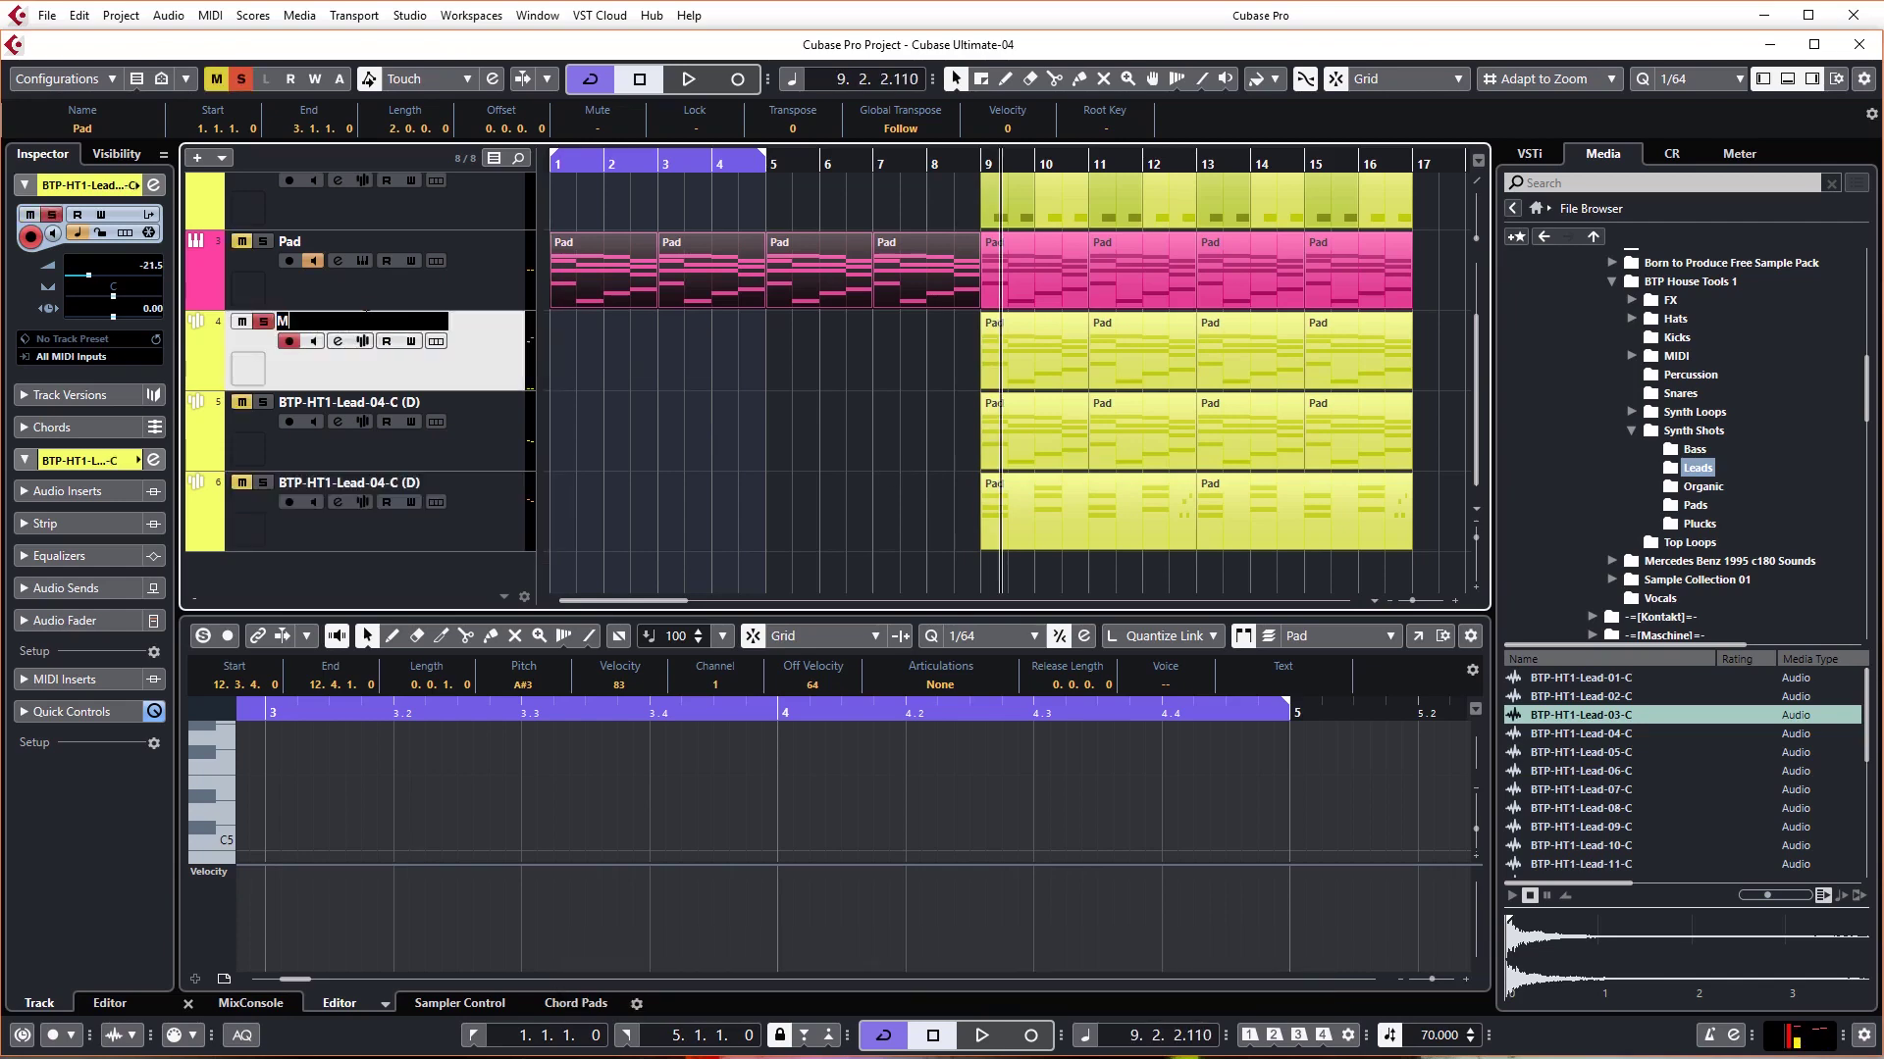
text(ain Lead)
click(459, 440)
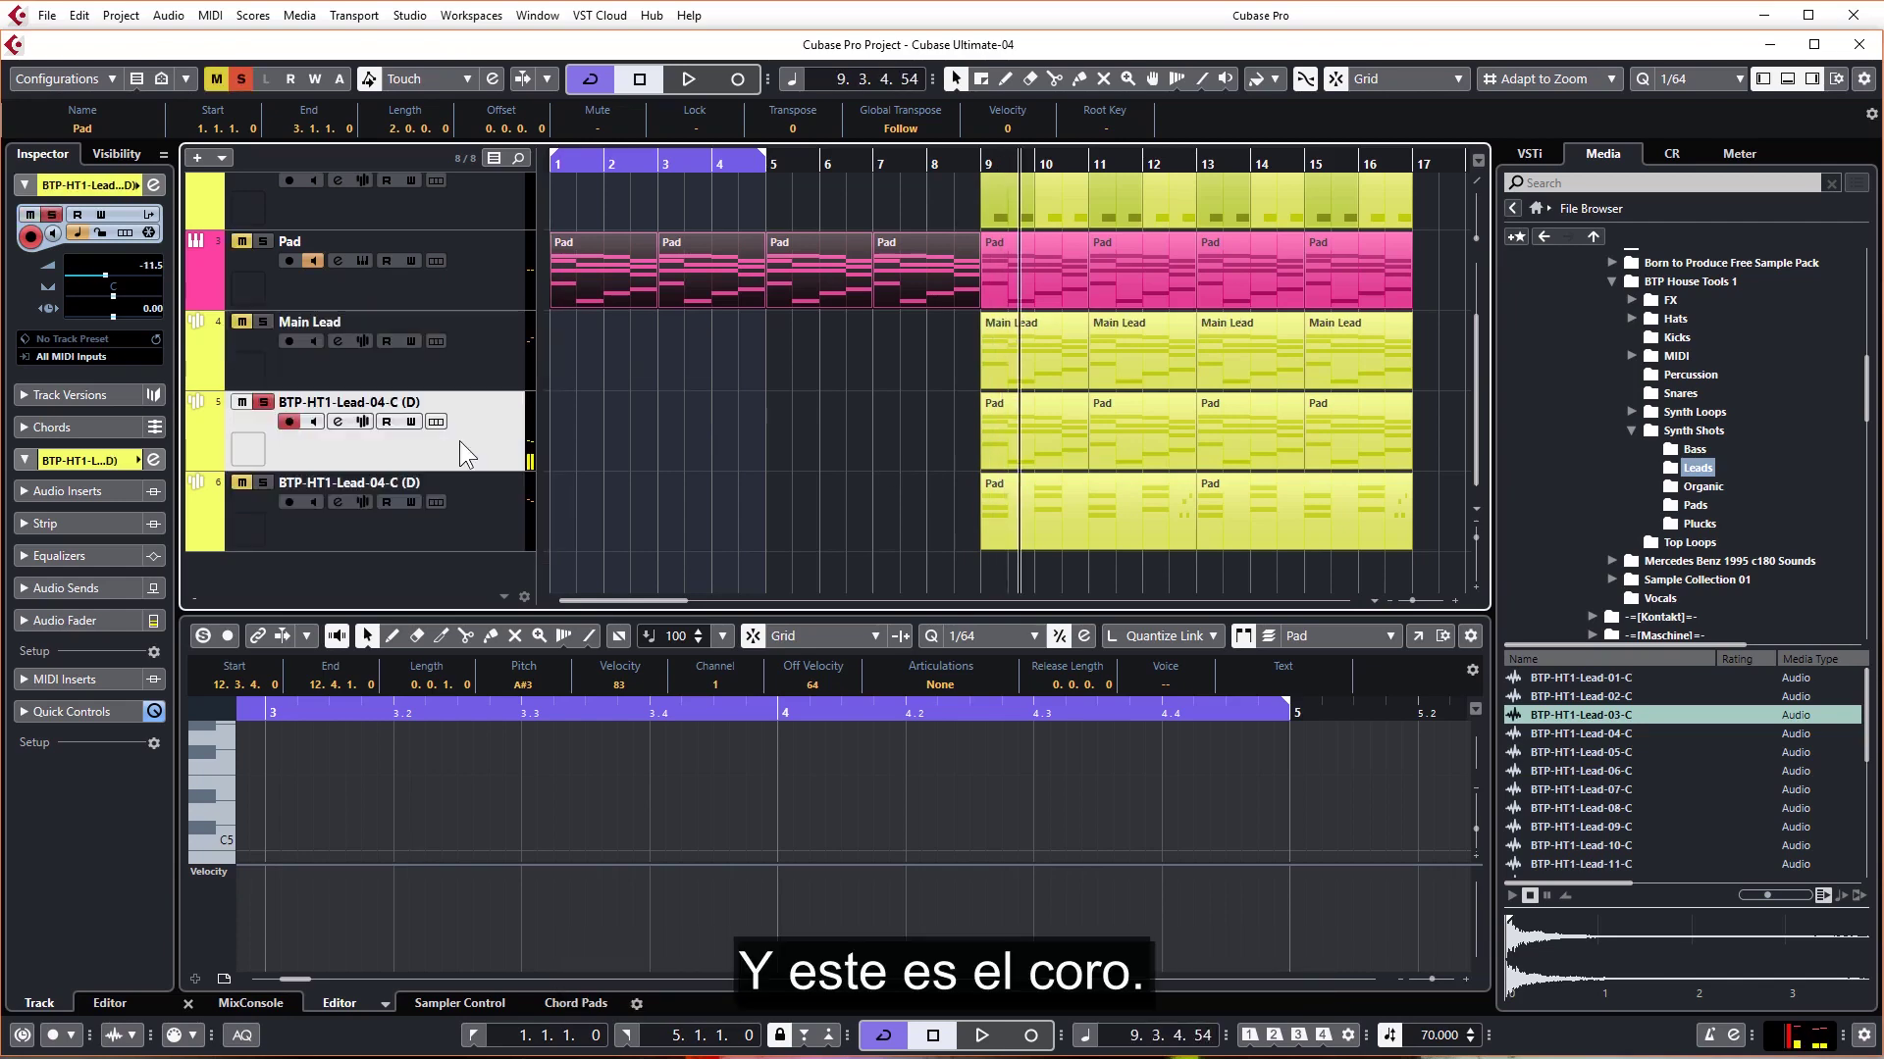
Step: Rename the next two lead tracks to 'Choir' and 'Pluck'
double_click(365, 404)
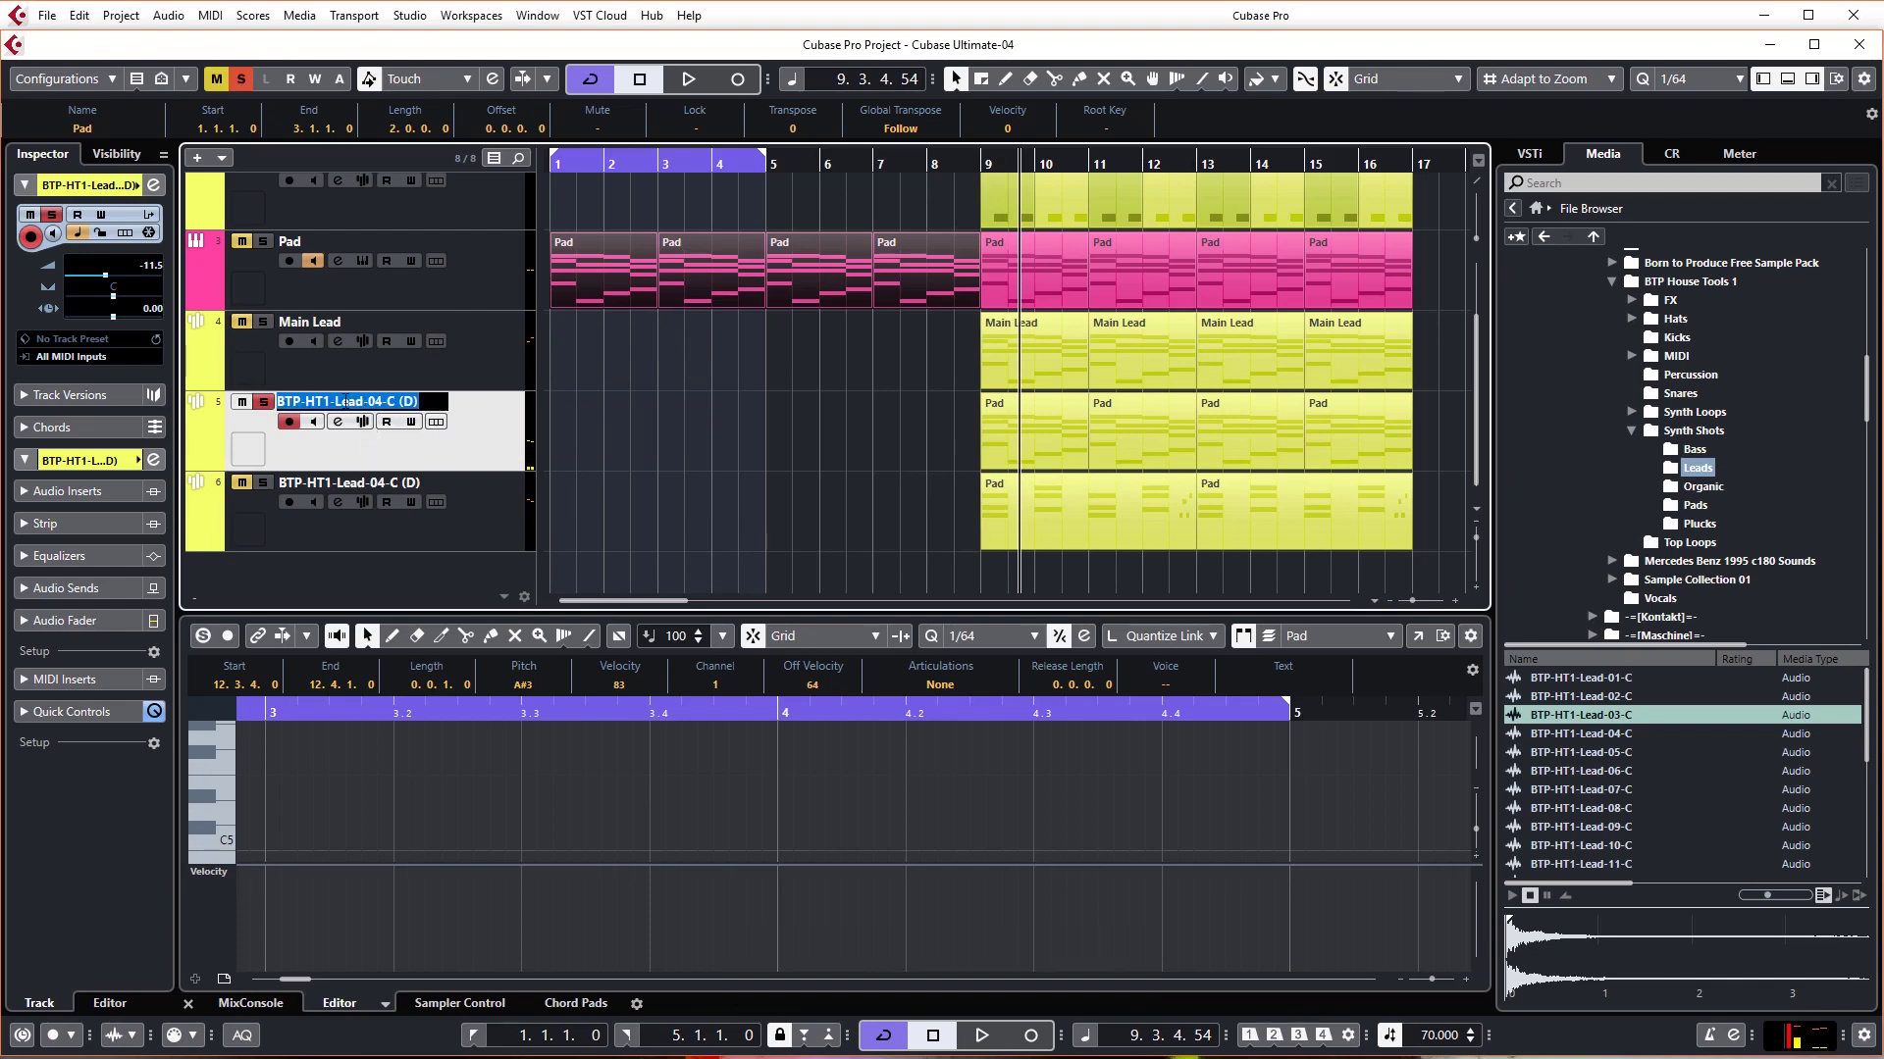
text(Choir)
key(Tab)
text(P)
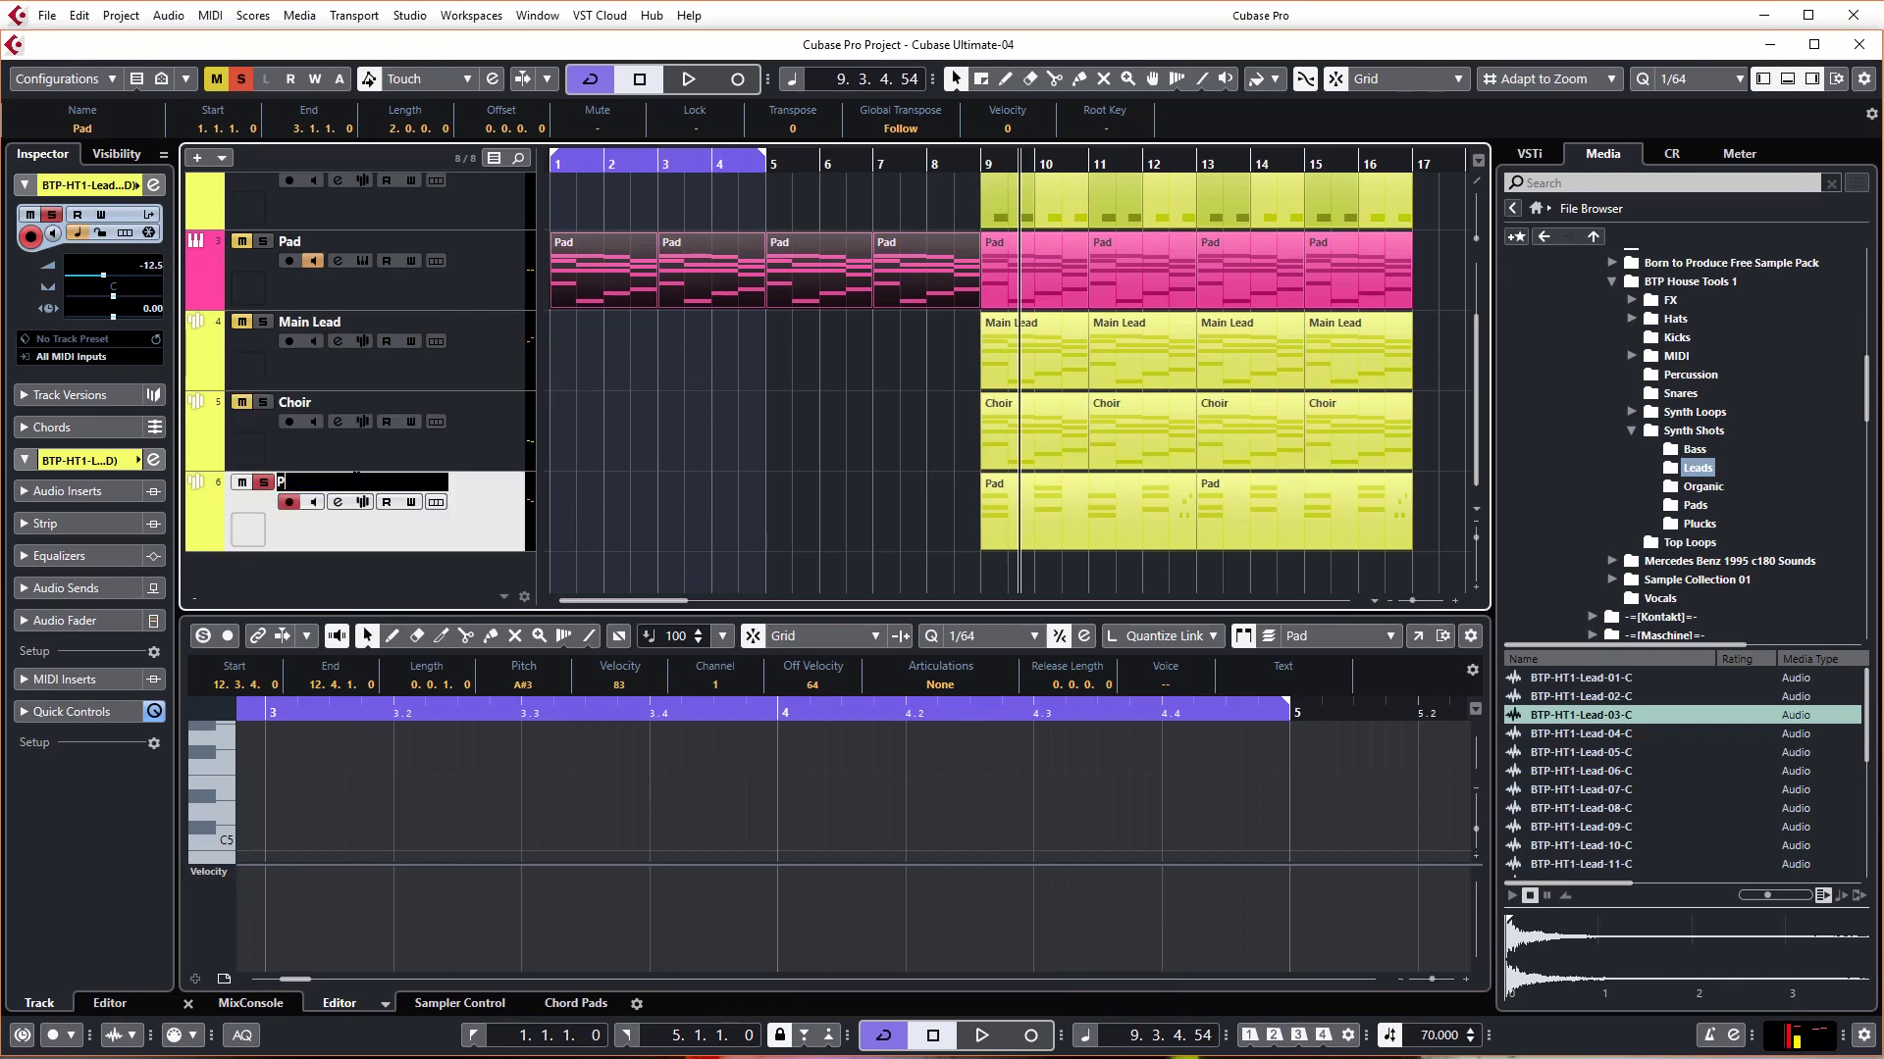
key(Return)
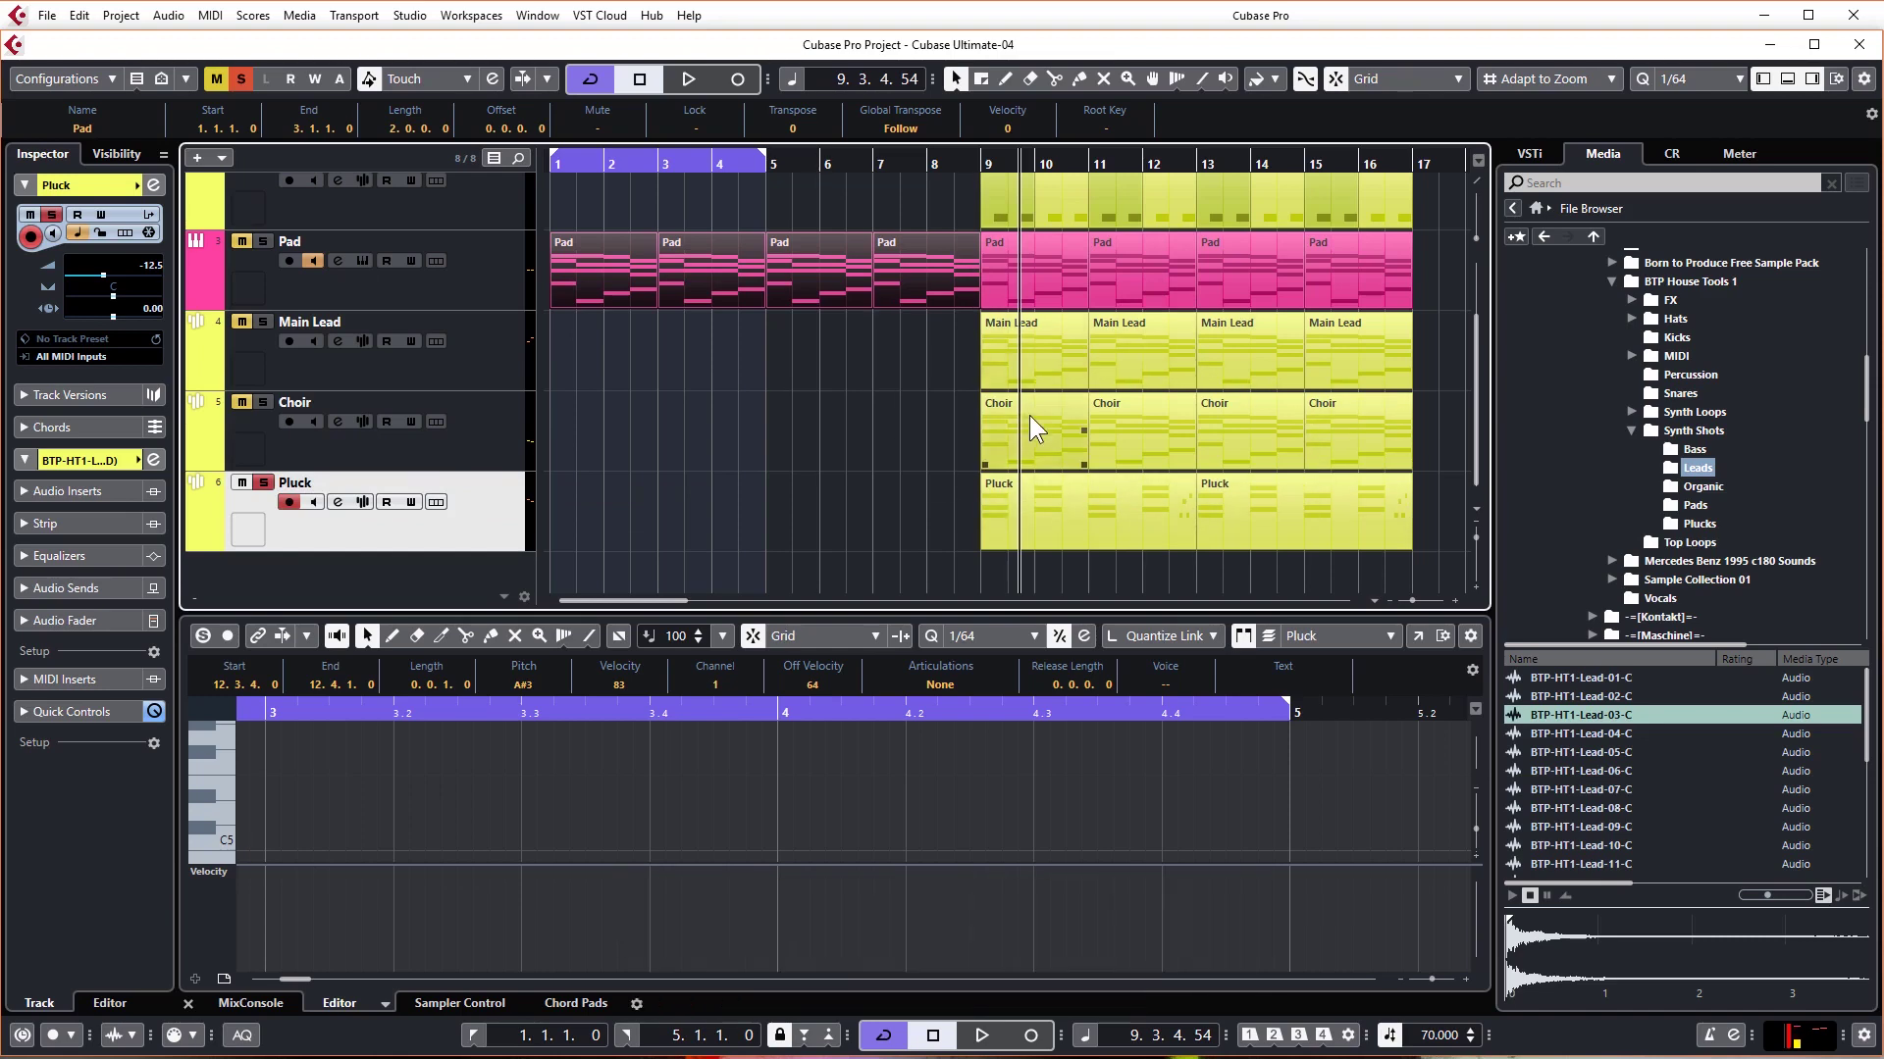
Step: Move the Pluck parts to bar 1 and Alt-drag copies of the four Choir parts there
click(1136, 498)
drag(938, 510, 683, 512)
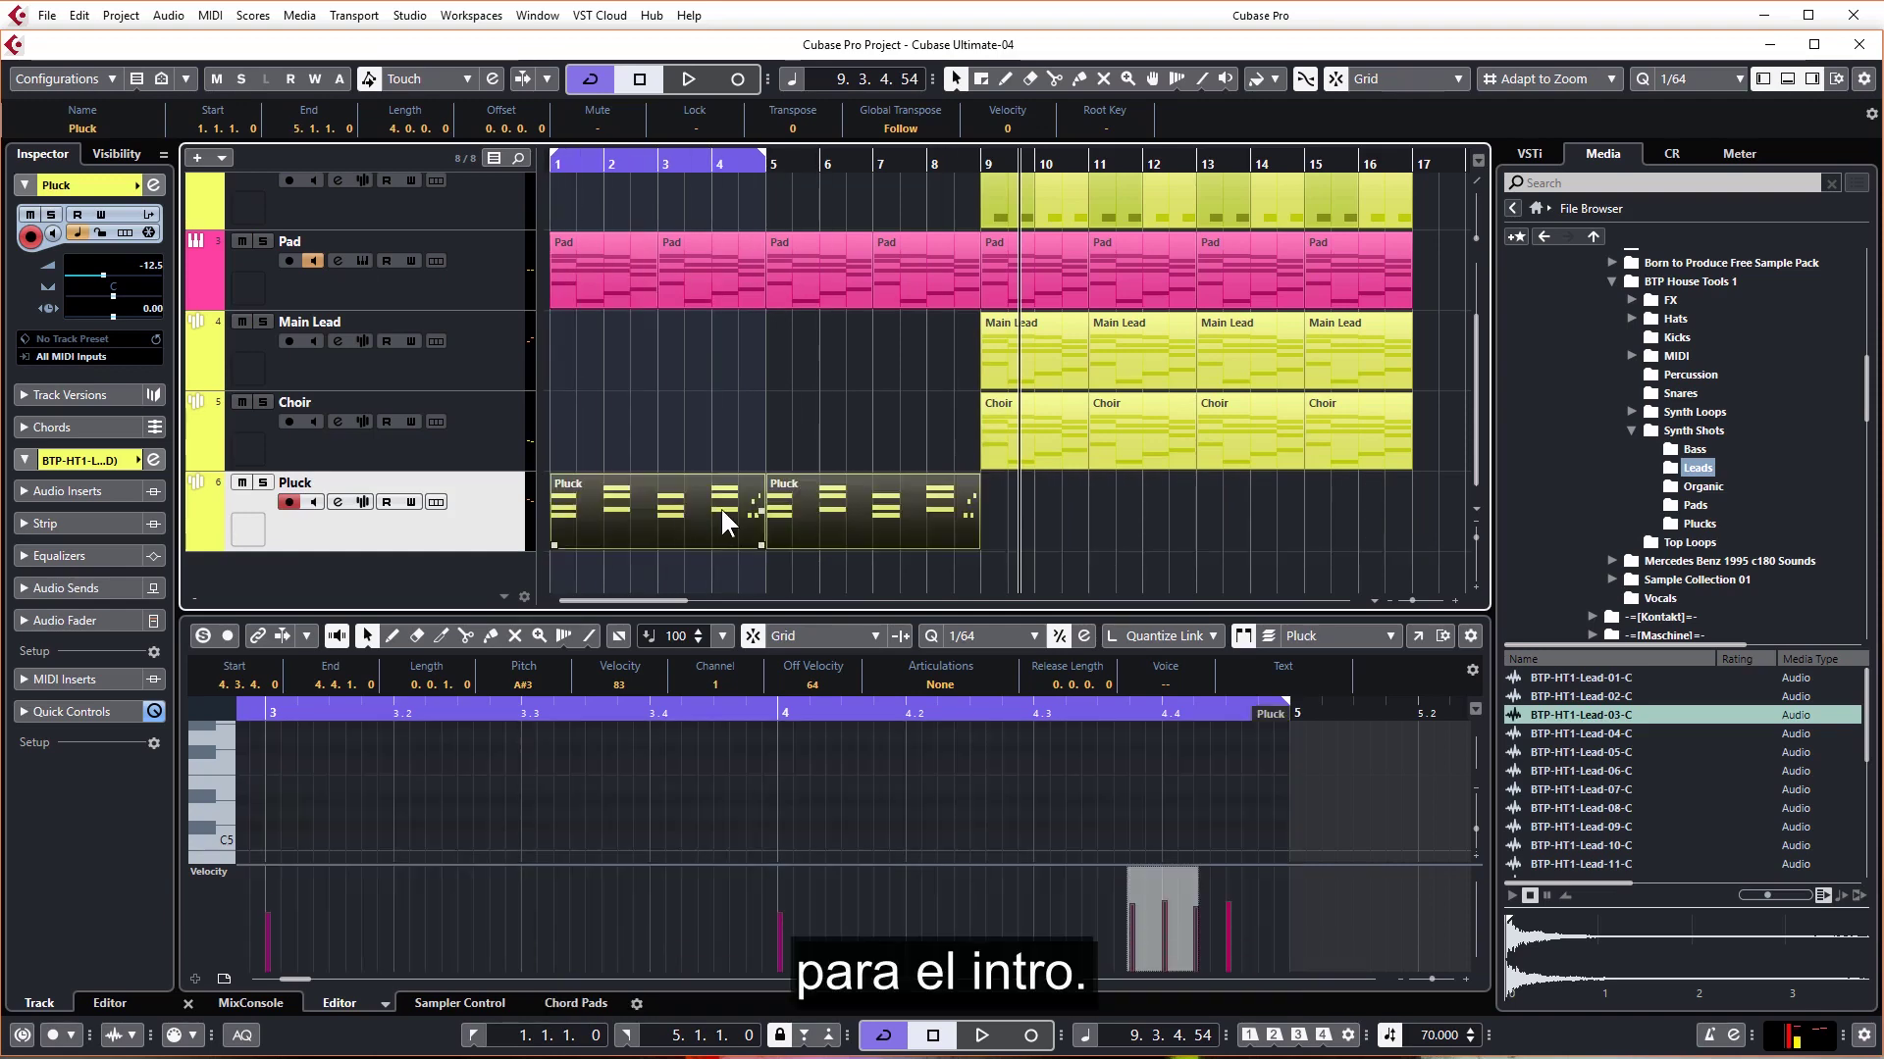
drag(964, 426, 1381, 455)
drag(959, 440, 622, 437)
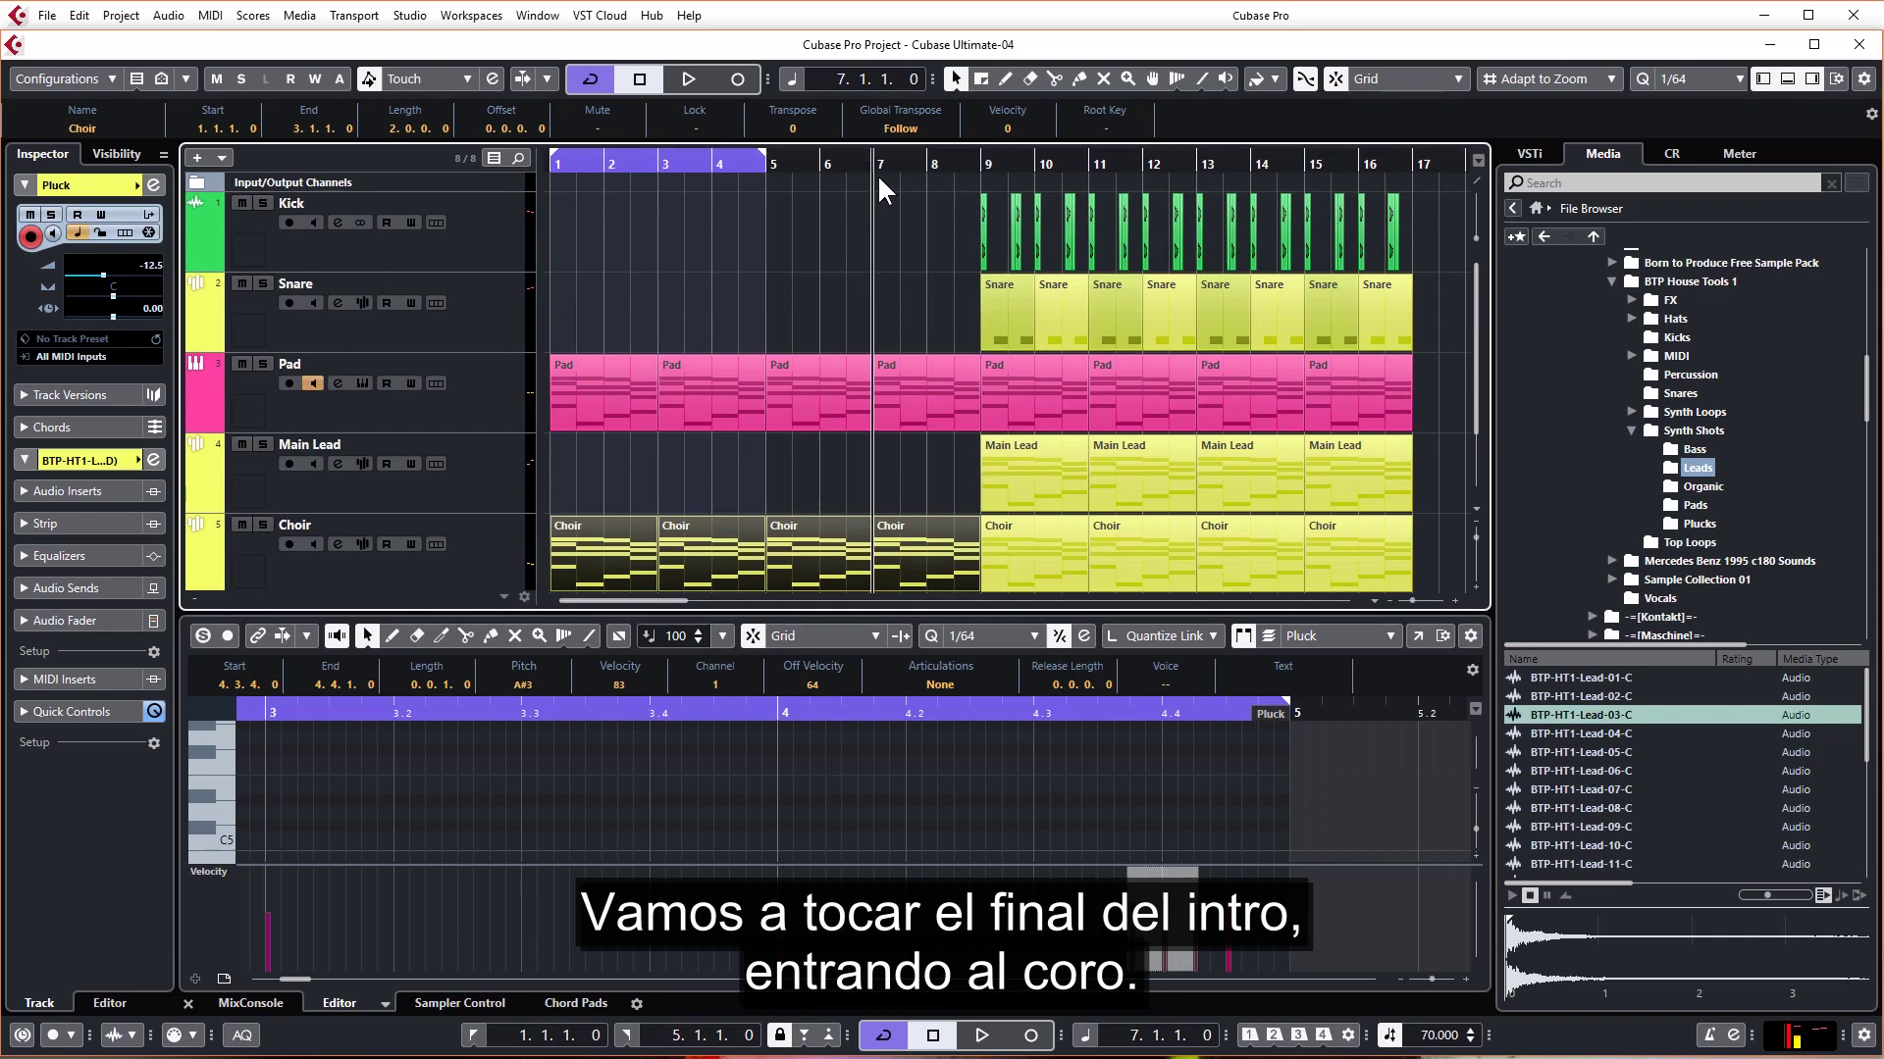
key(space)
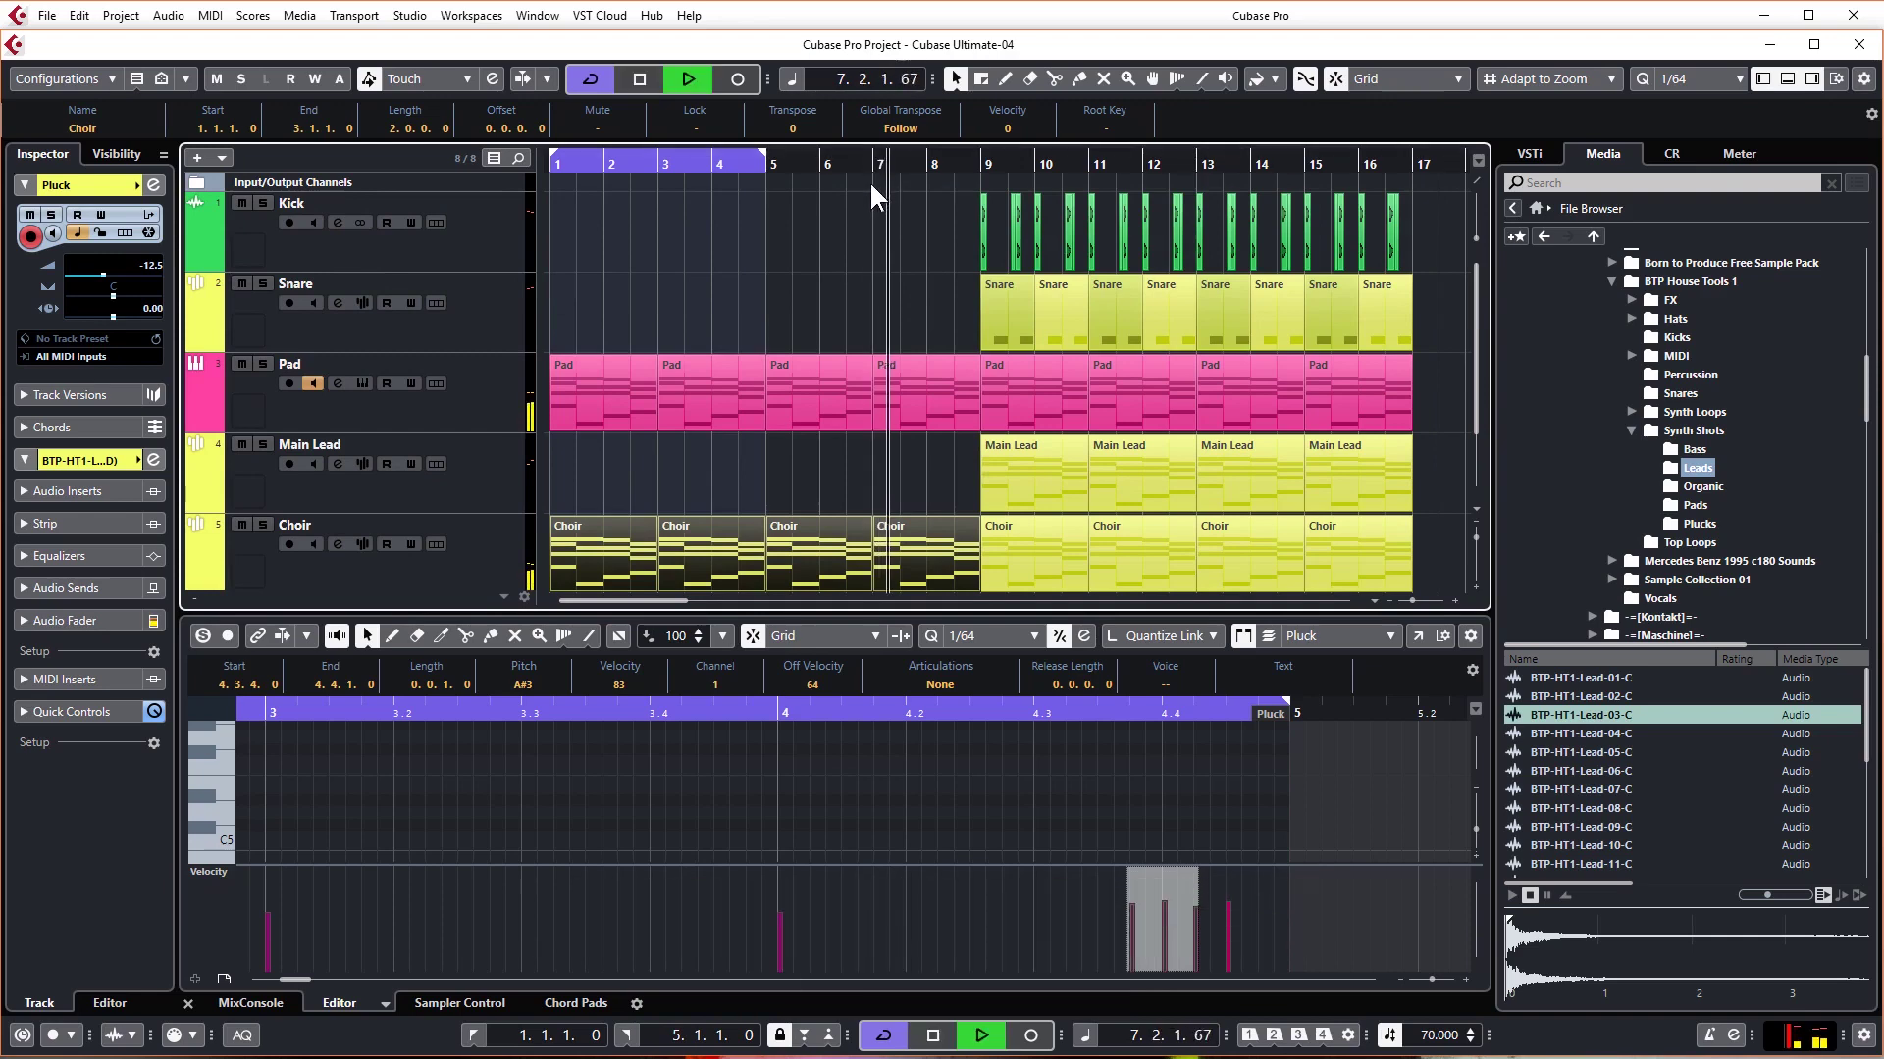
scroll(832, 392, down, 2)
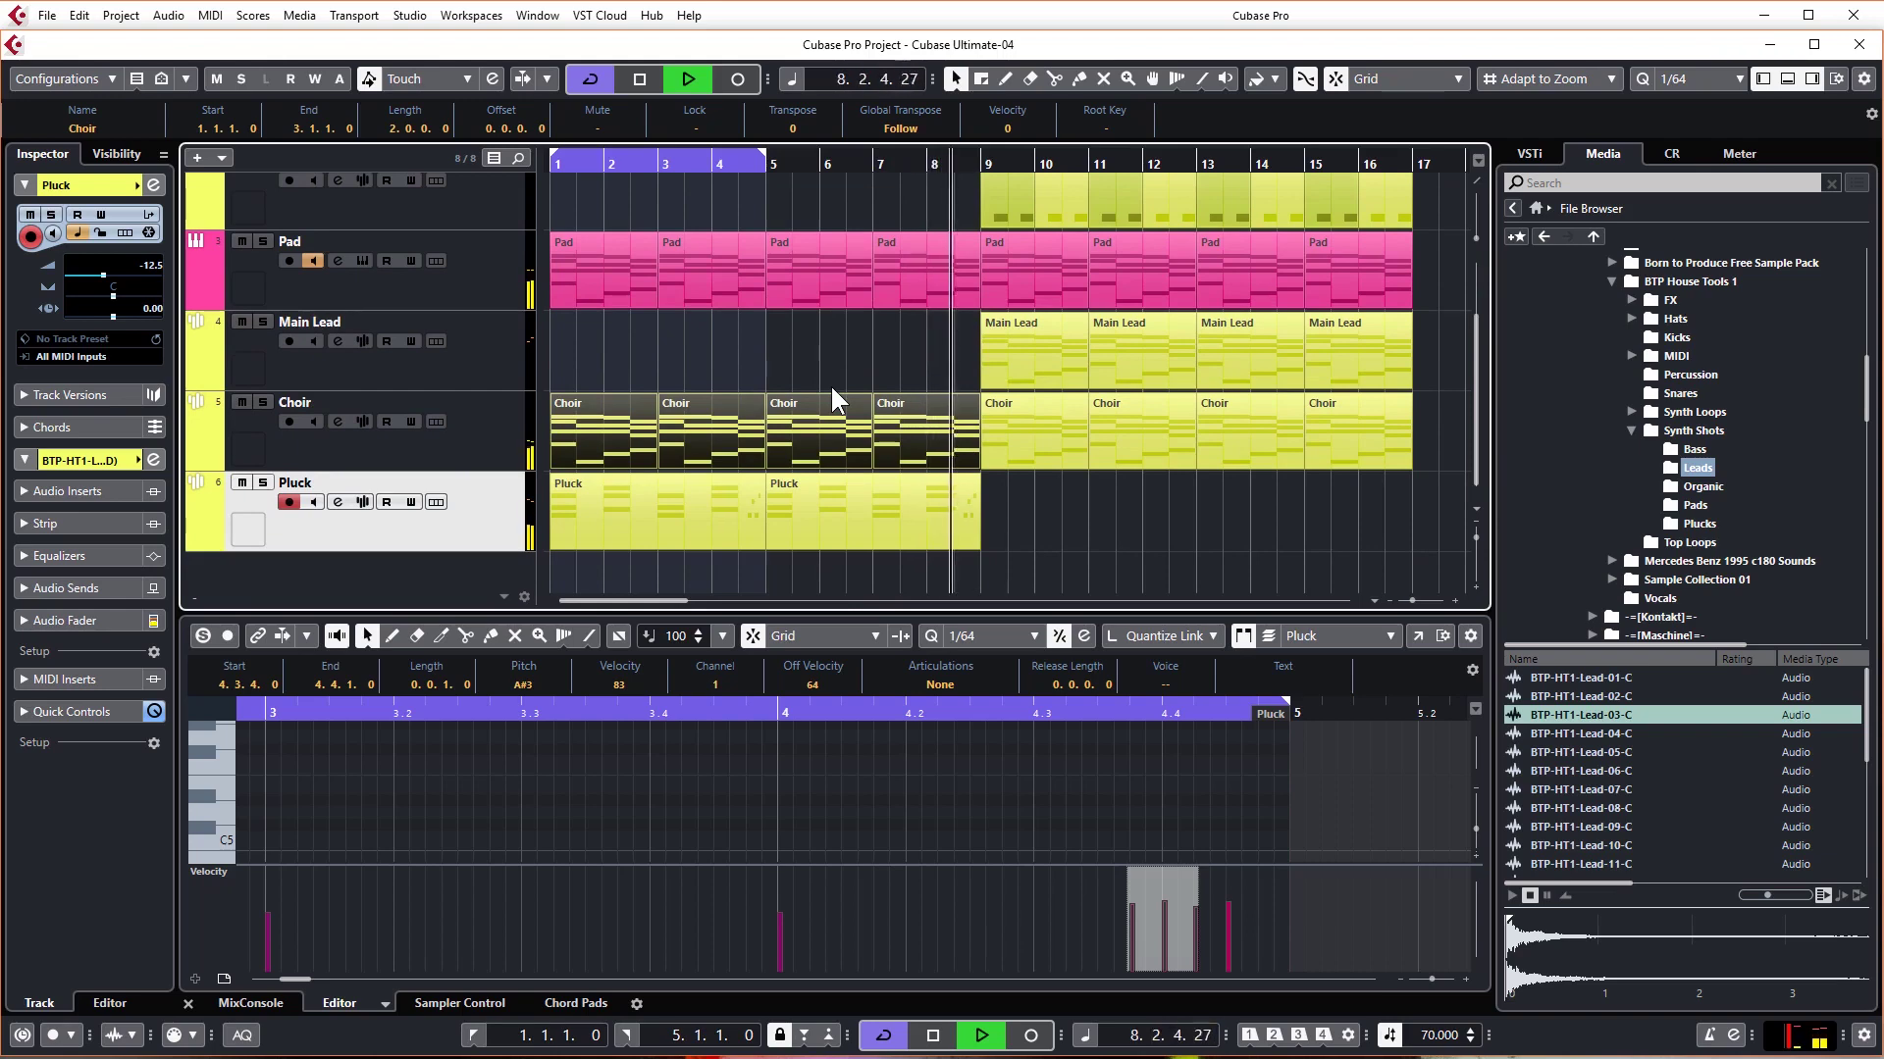
scroll(830, 385, up, 1)
scroll(830, 385, up, 1)
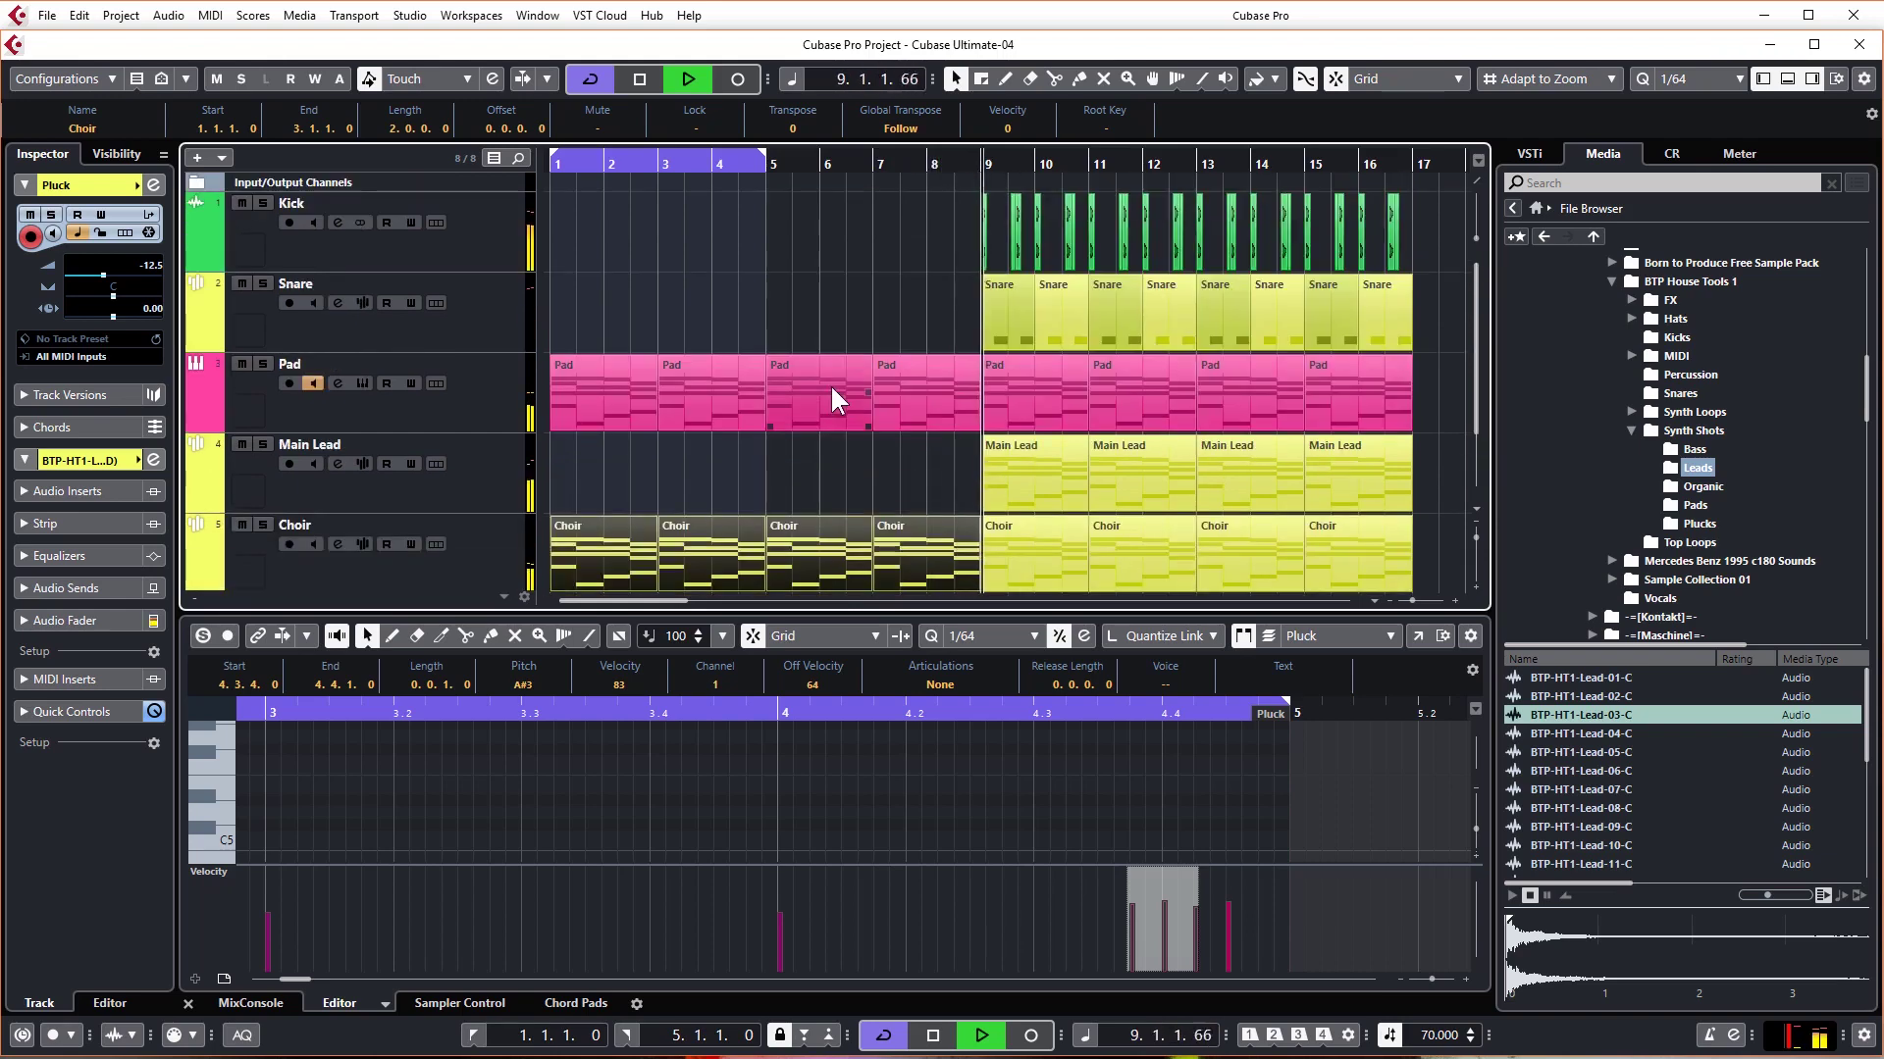
key(space)
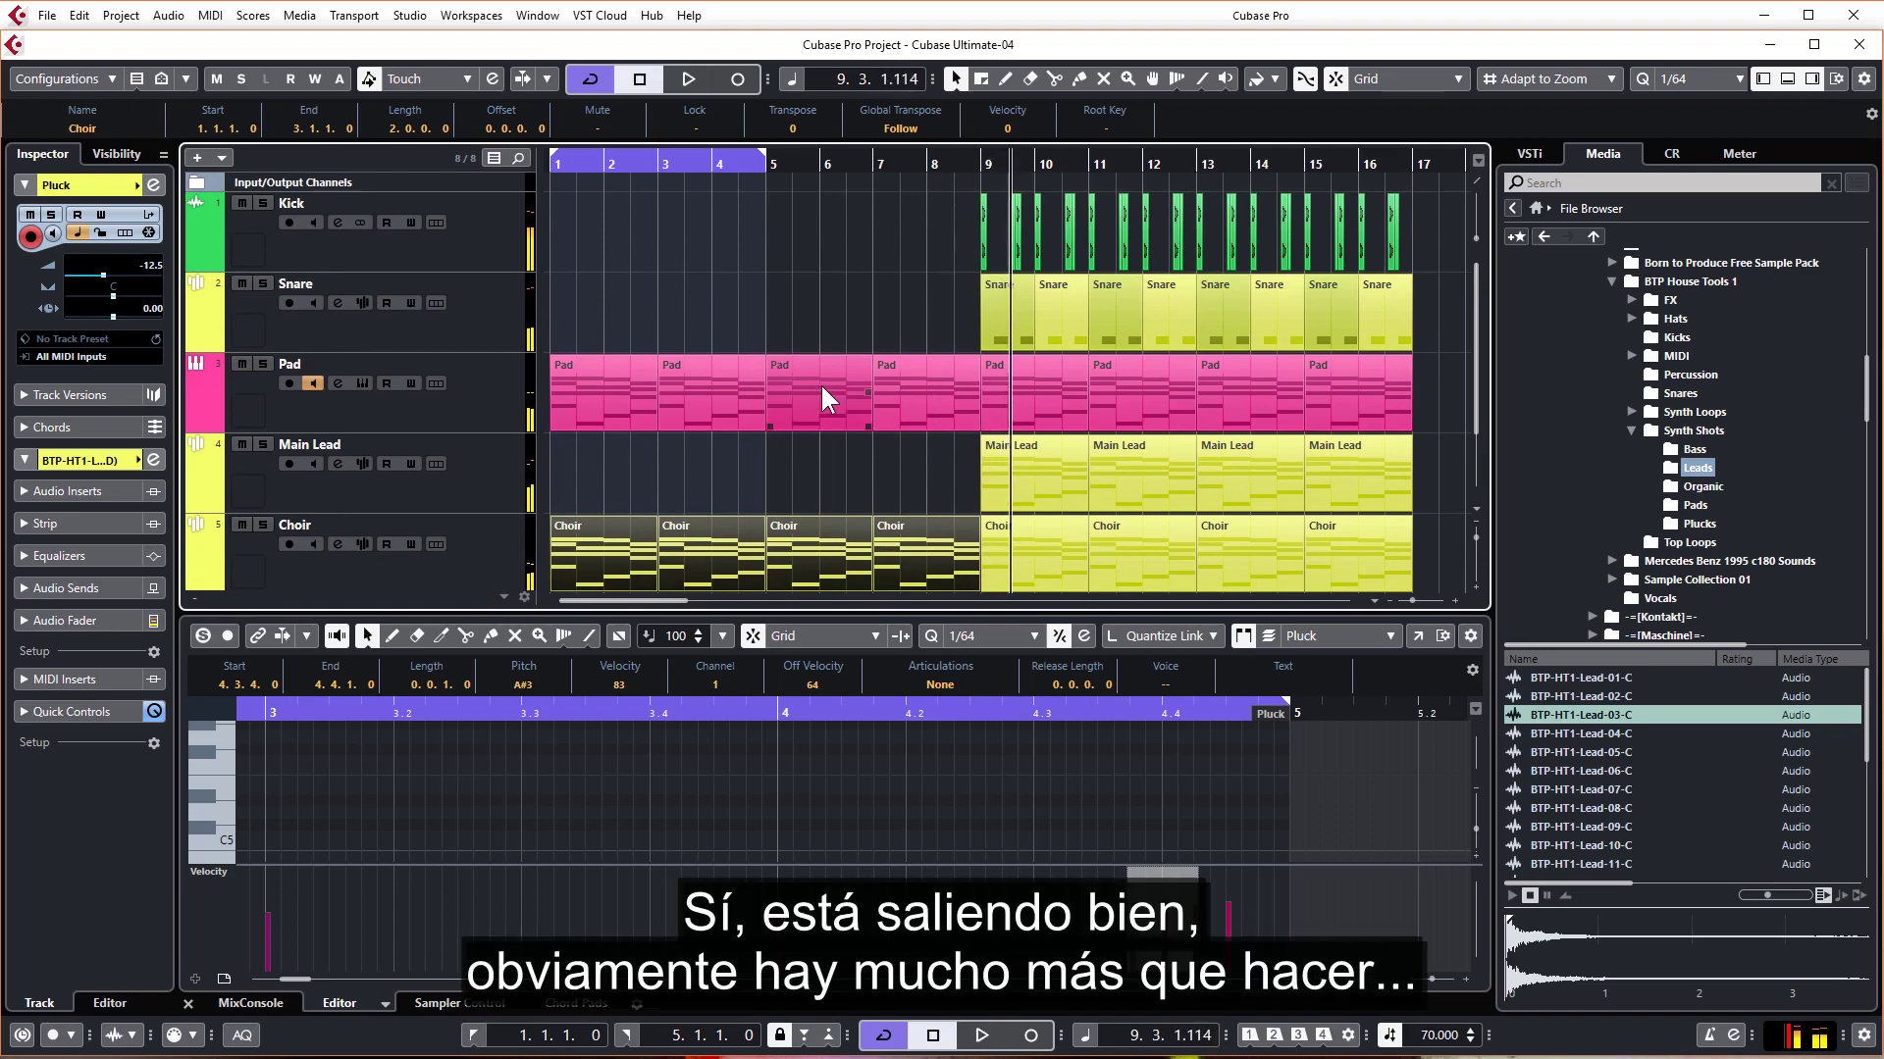